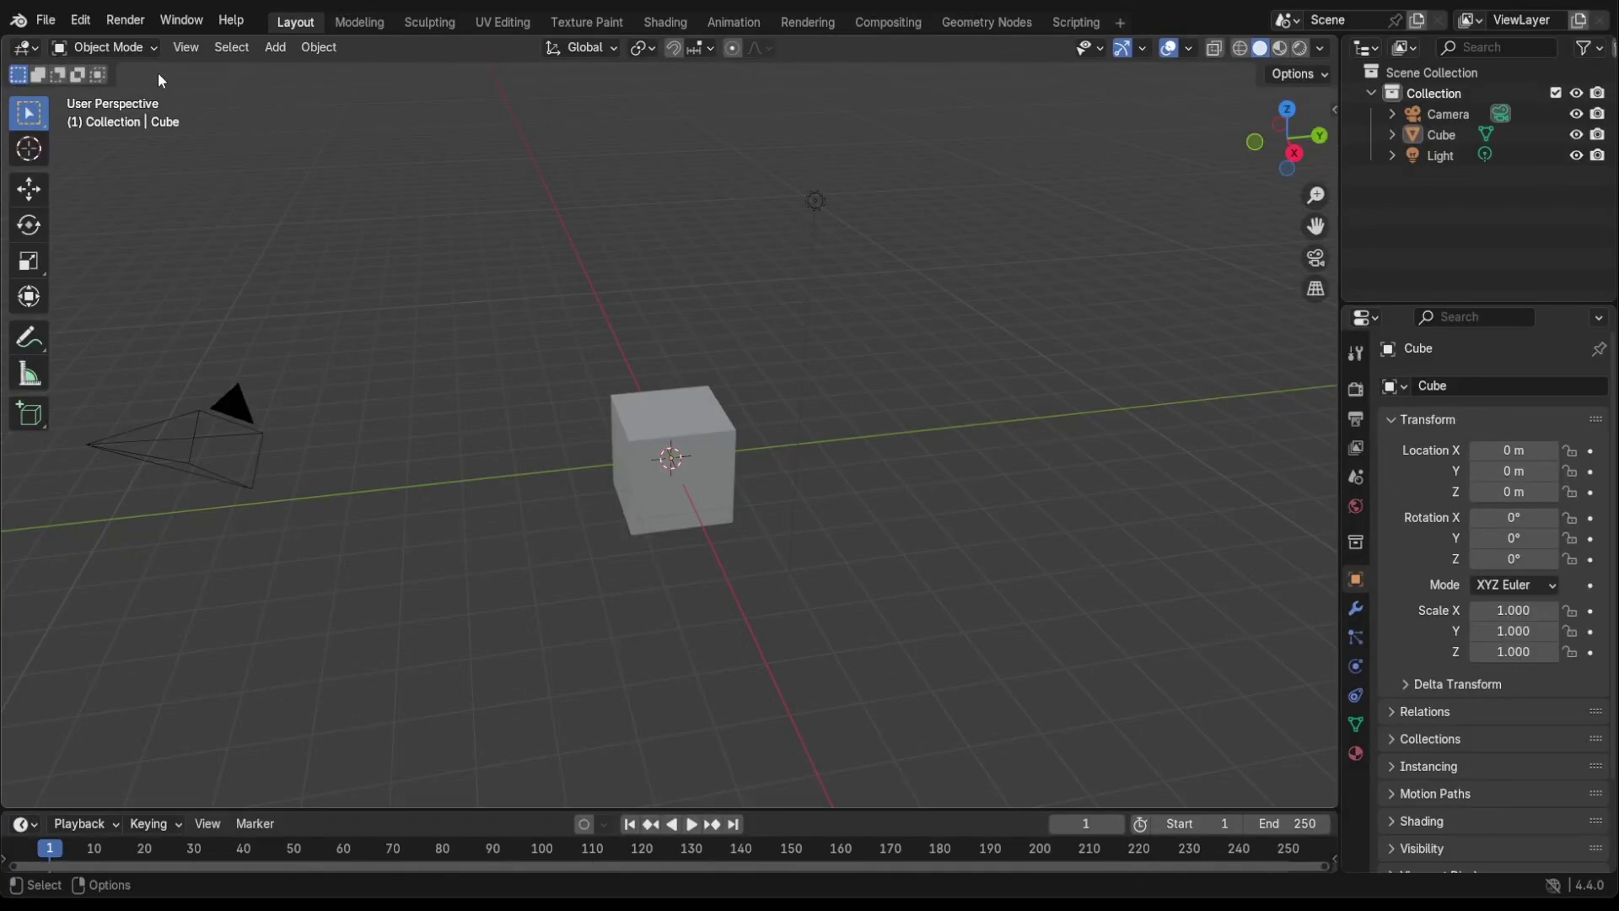
Step: Install the Handy Weight Edit 1.4.1 add-on by dropping its zip onto Blender
left_click(81, 21)
left_click(115, 285)
left_click(662, 30)
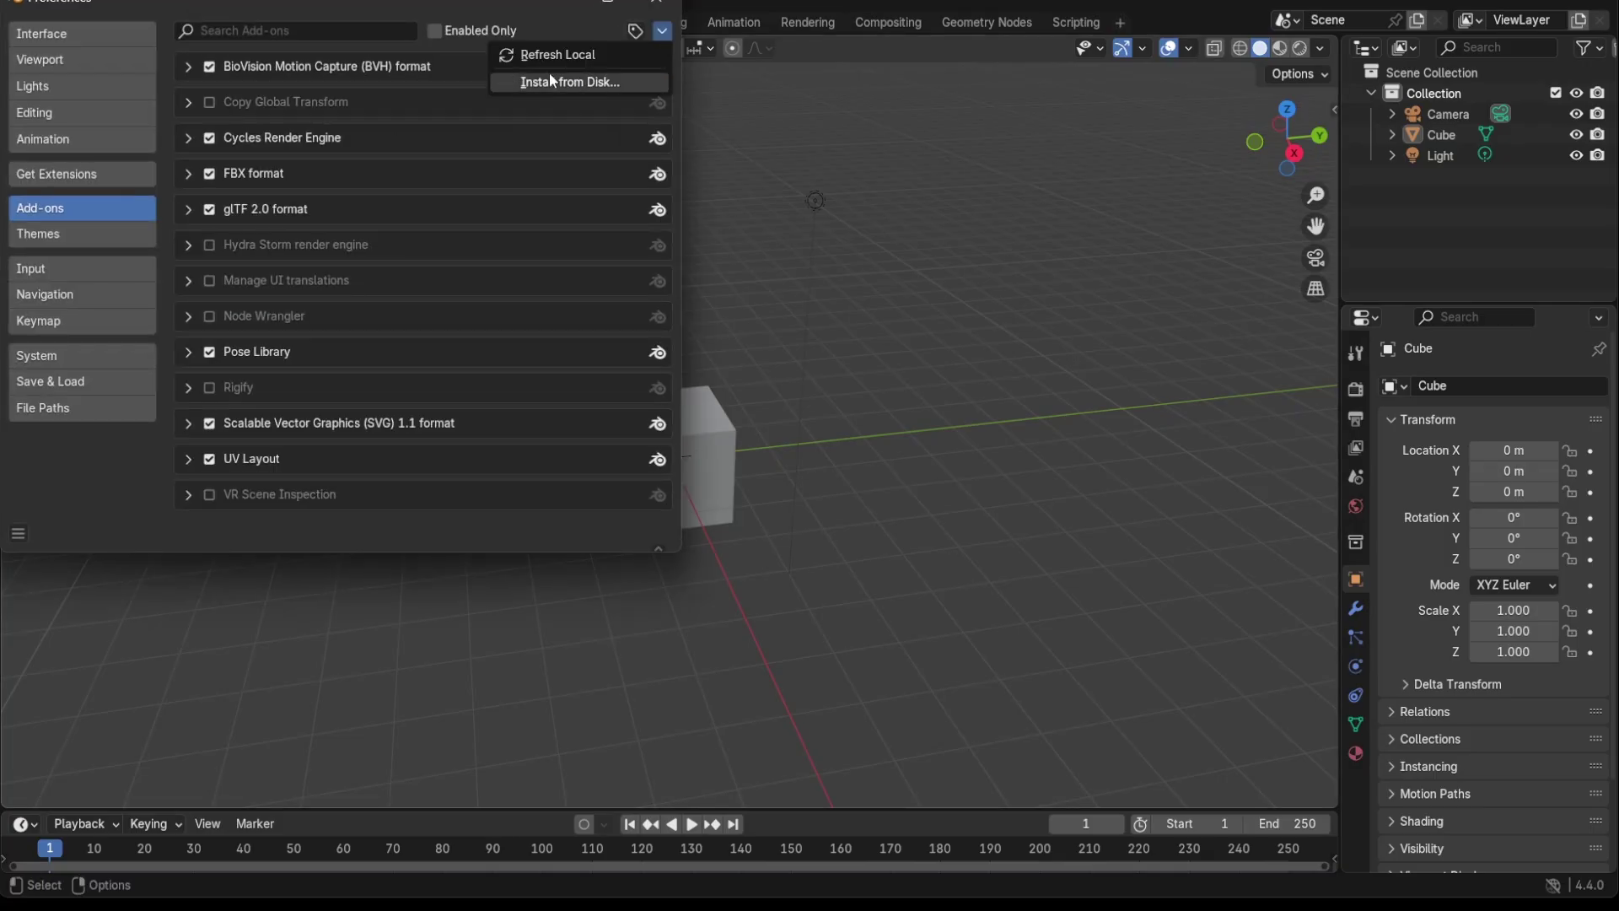
left_click(662, 4)
left_click_drag(81, 797, 756, 424)
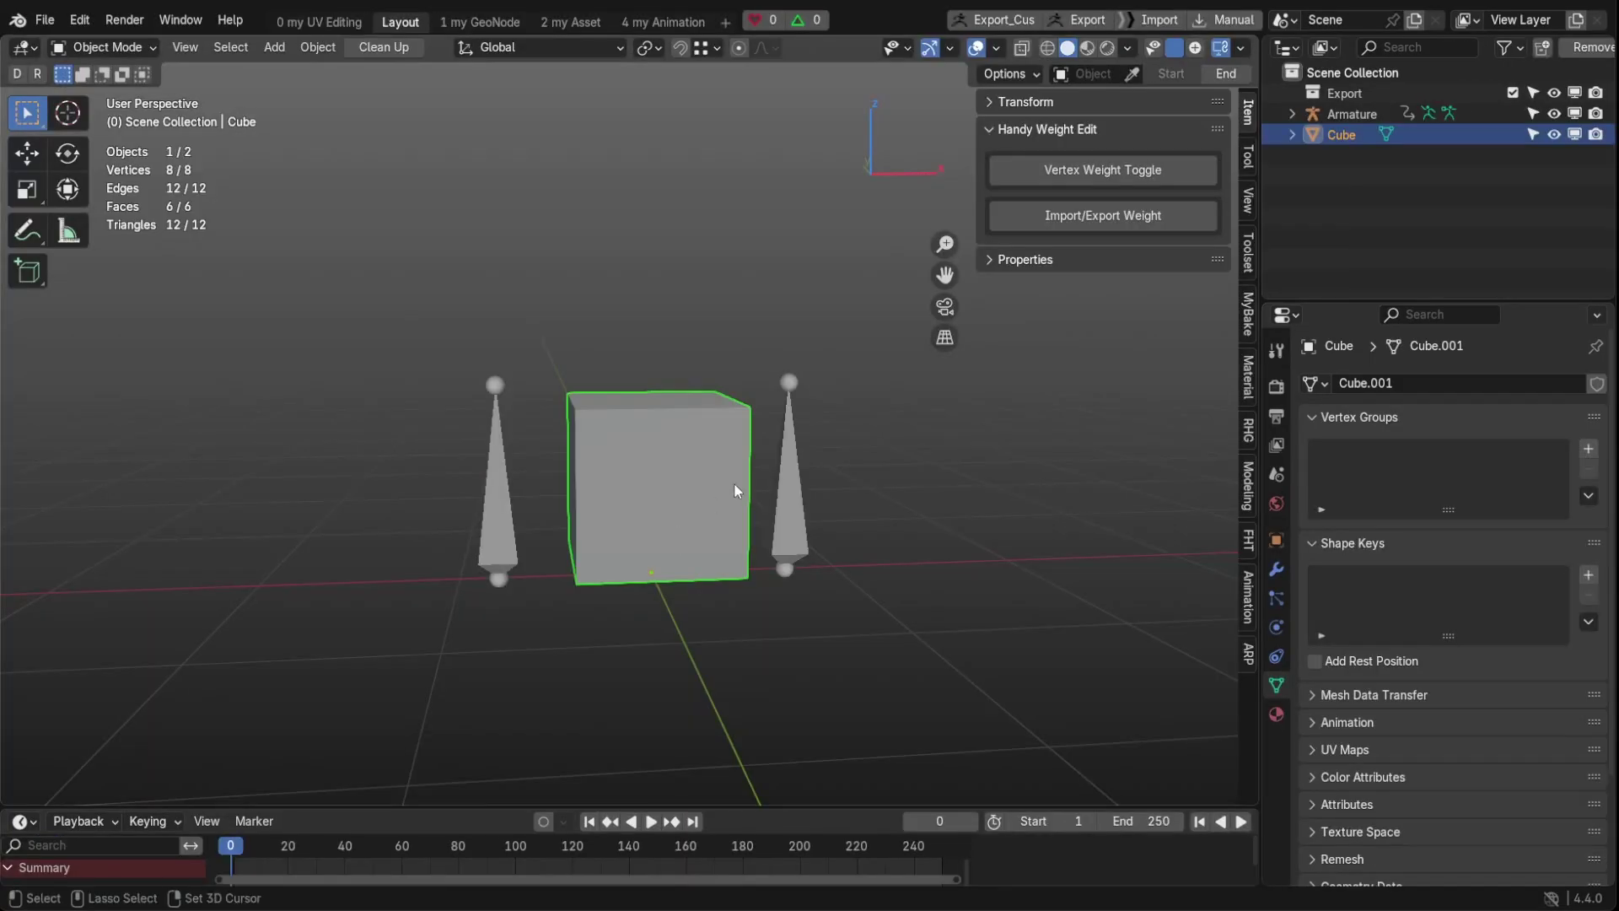
Step: Play the armature's bone animation to check how the two bones move
left_click(774, 479)
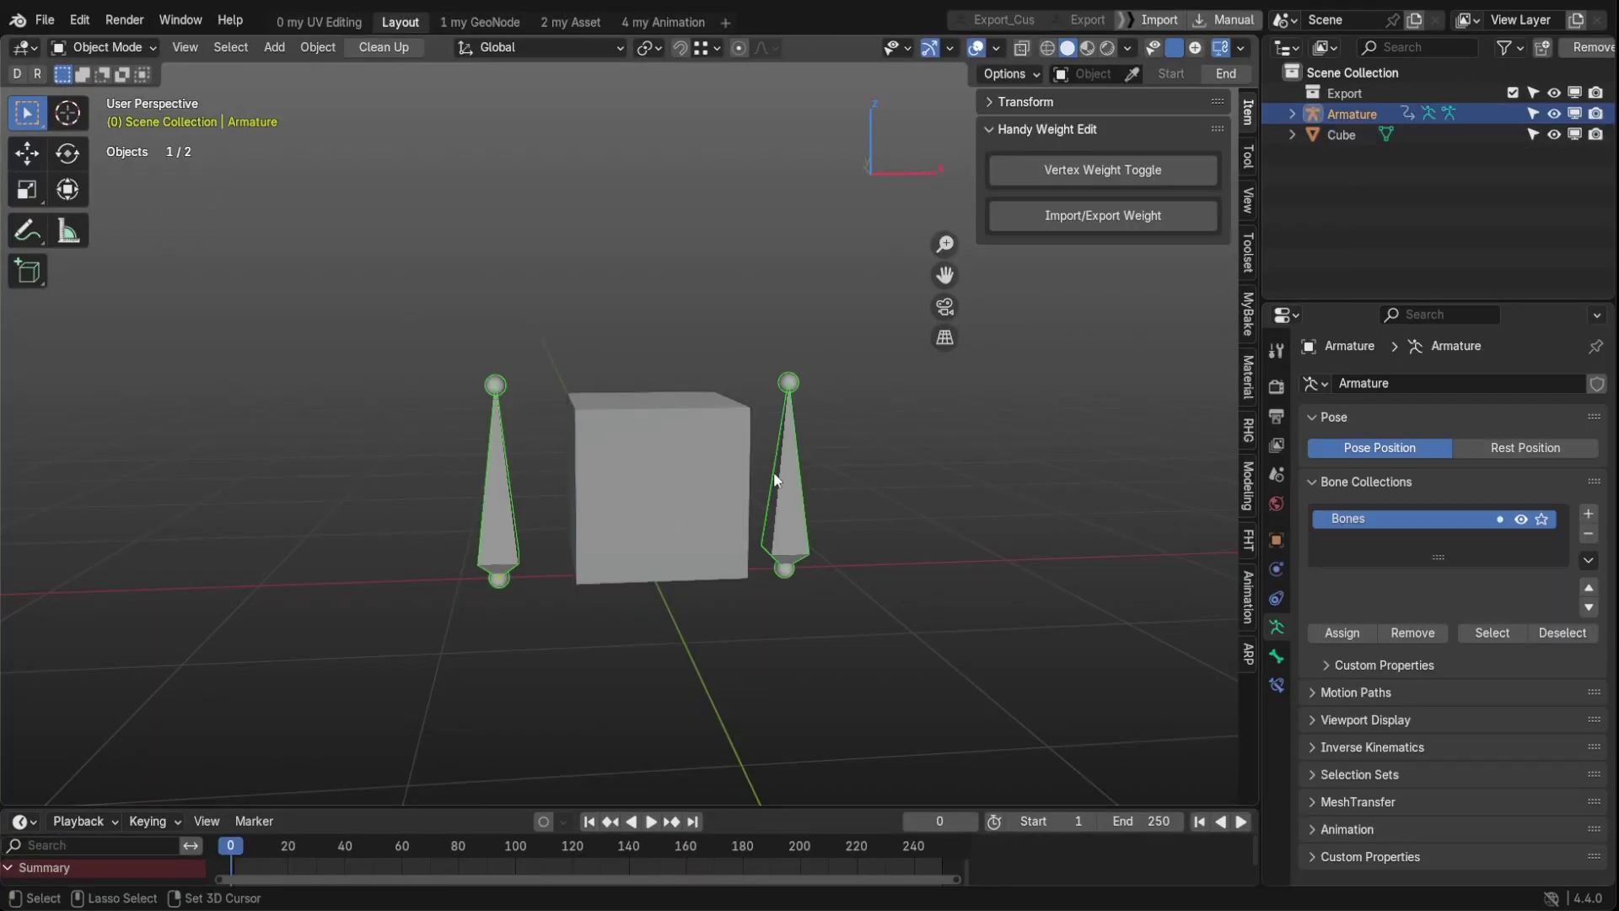
key("space")
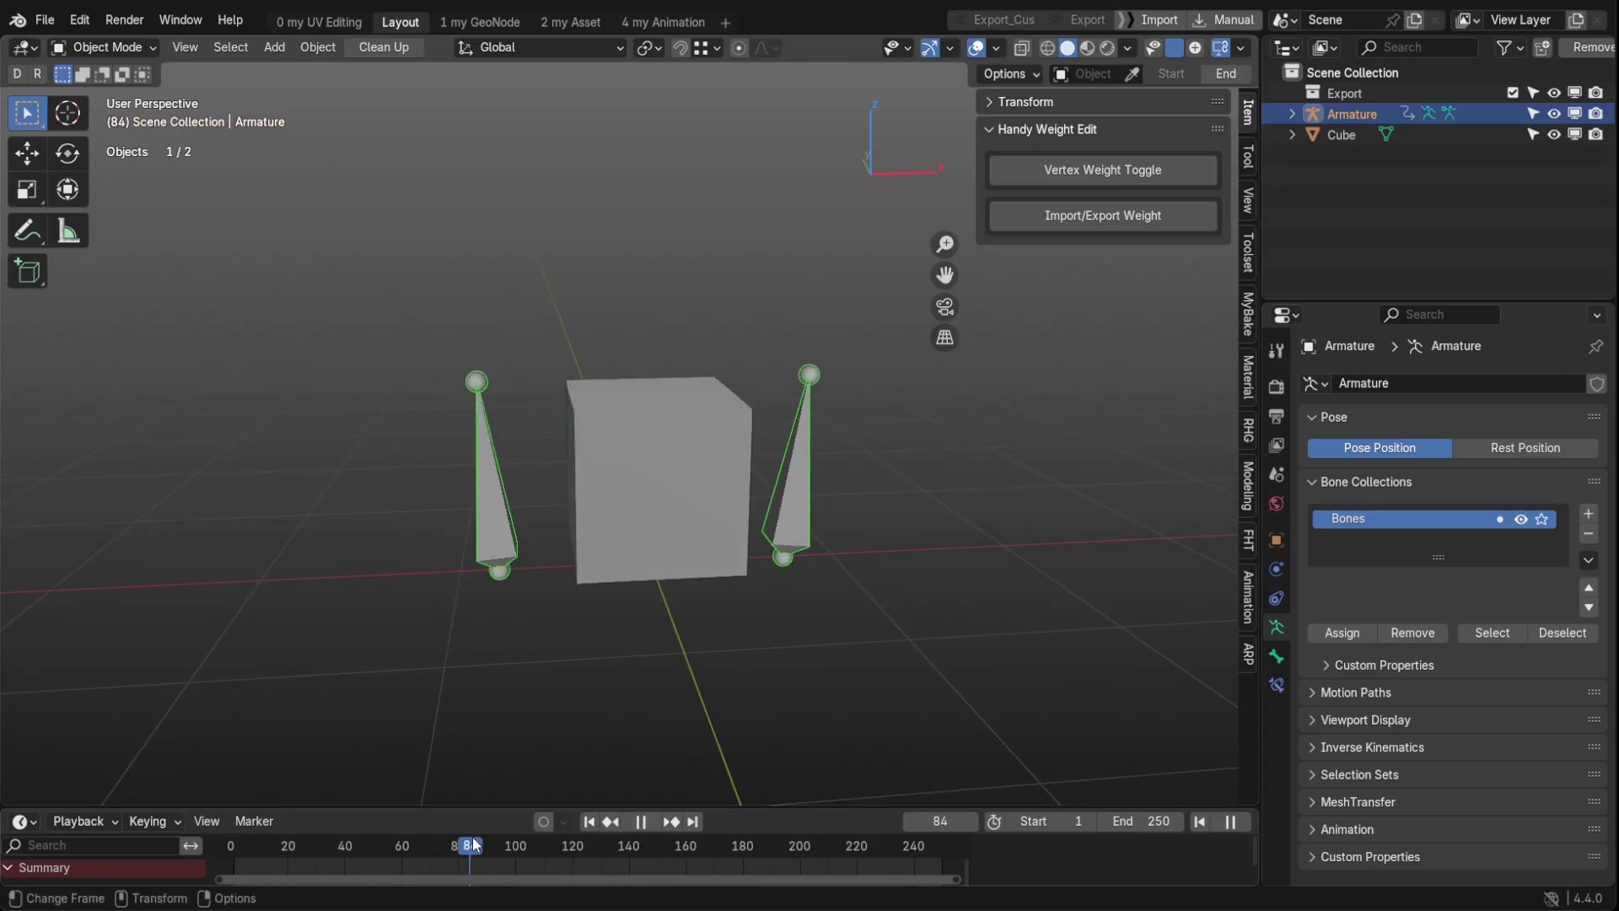
key("Escape")
Step: Parent the cube to the armature with empty groups and make Bone the active group
left_click(648, 461)
left_click(794, 446, "shift")
key("ctrl+p")
left_click(746, 471)
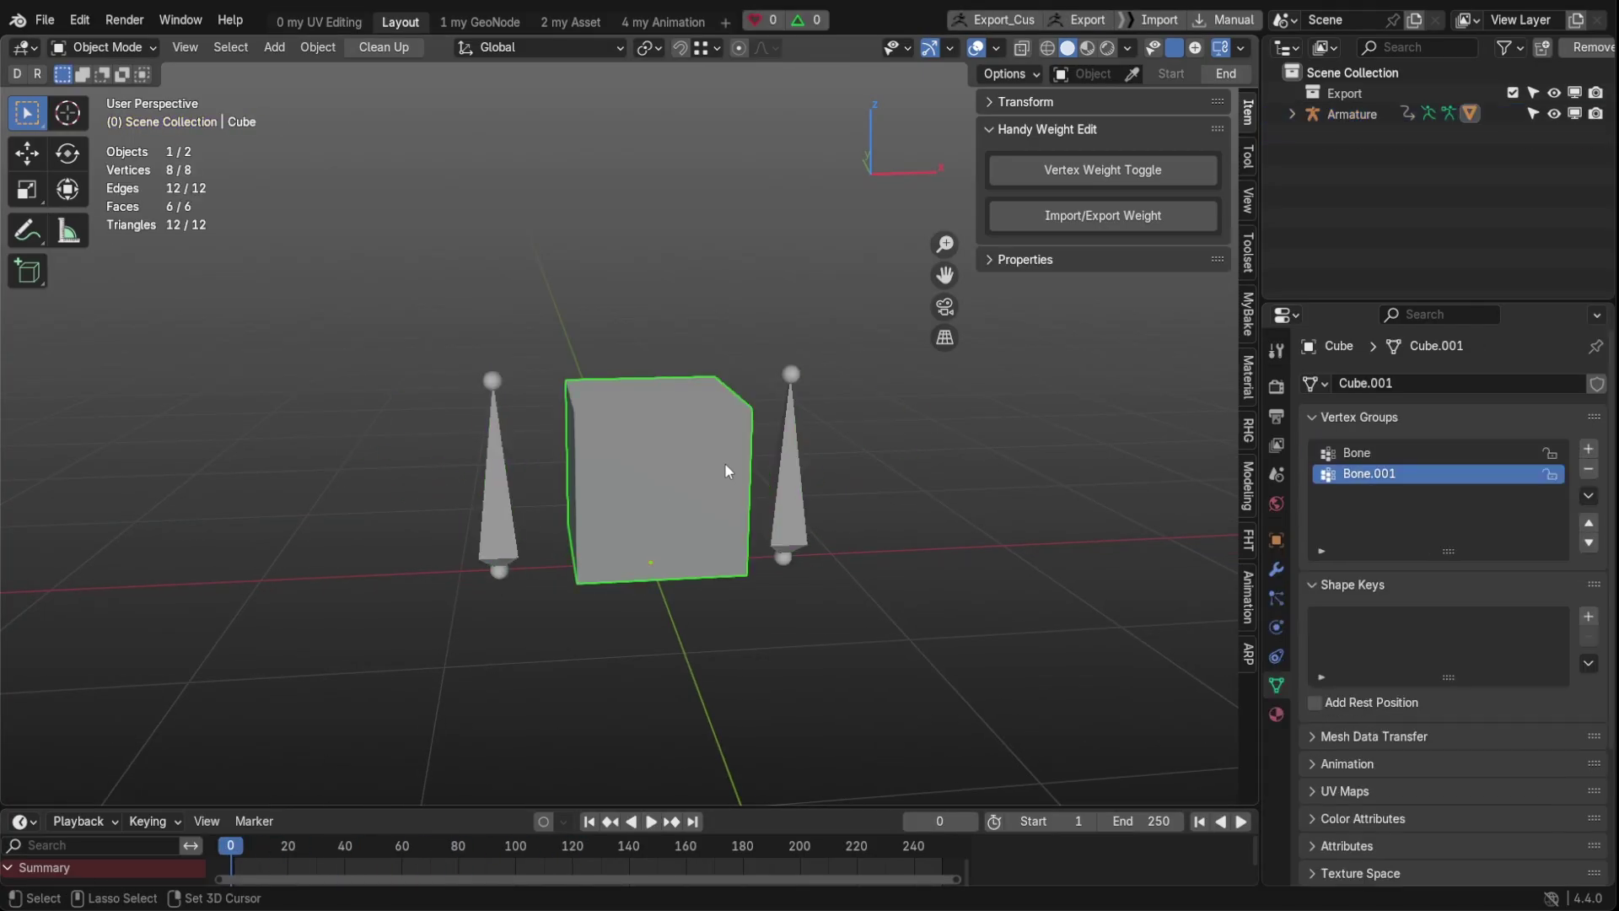
left_click(1360, 455)
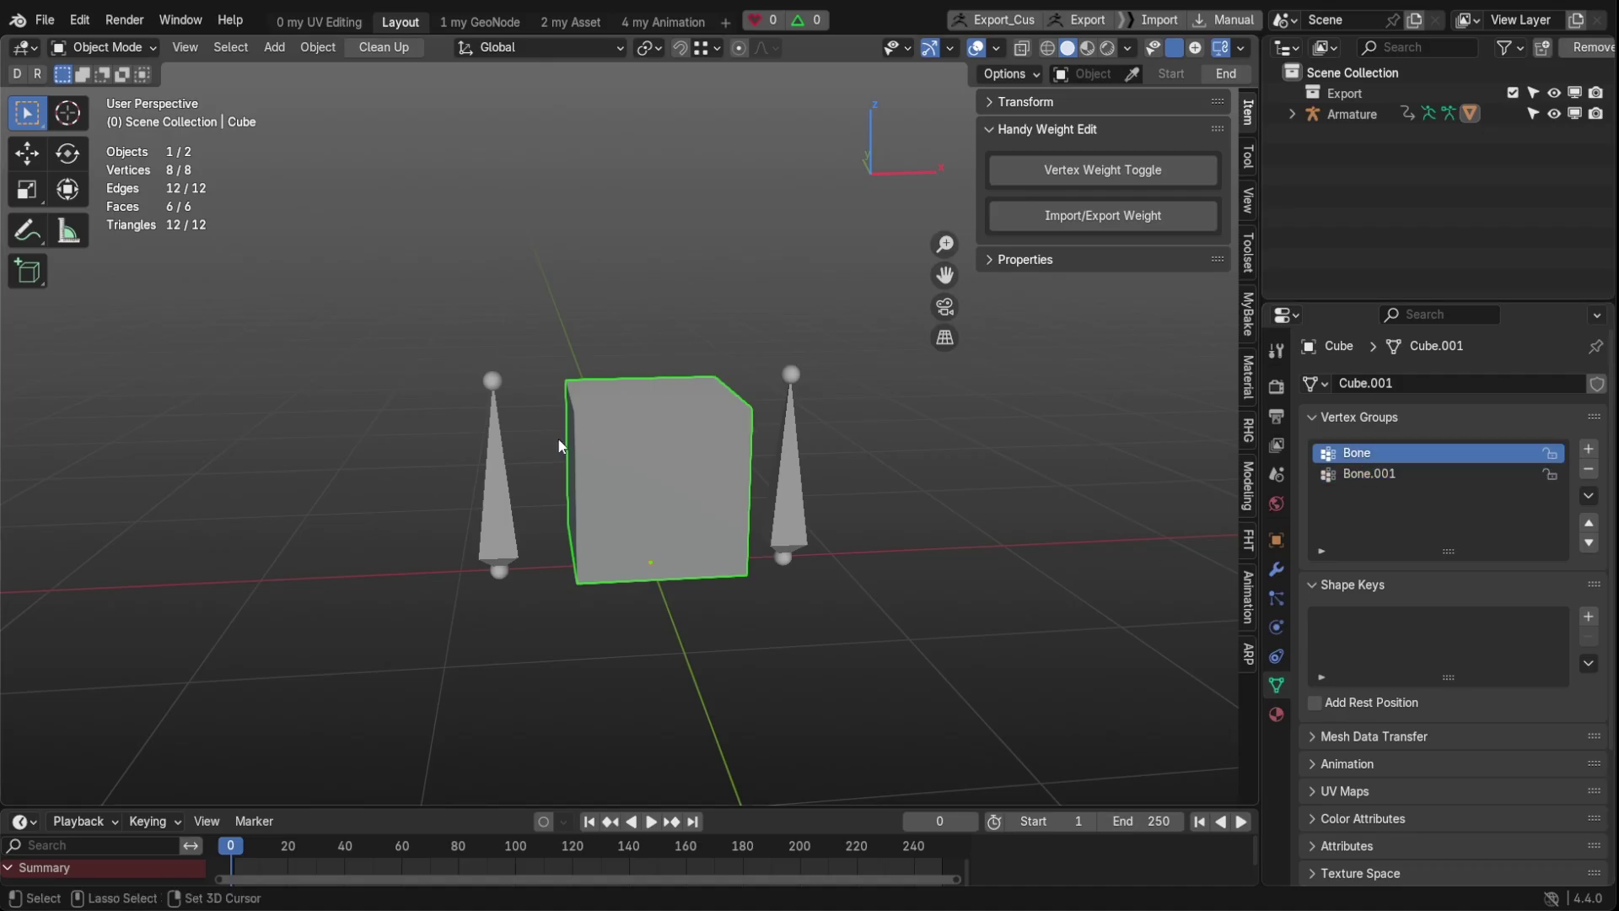
left_click(498, 449)
left_click(633, 459)
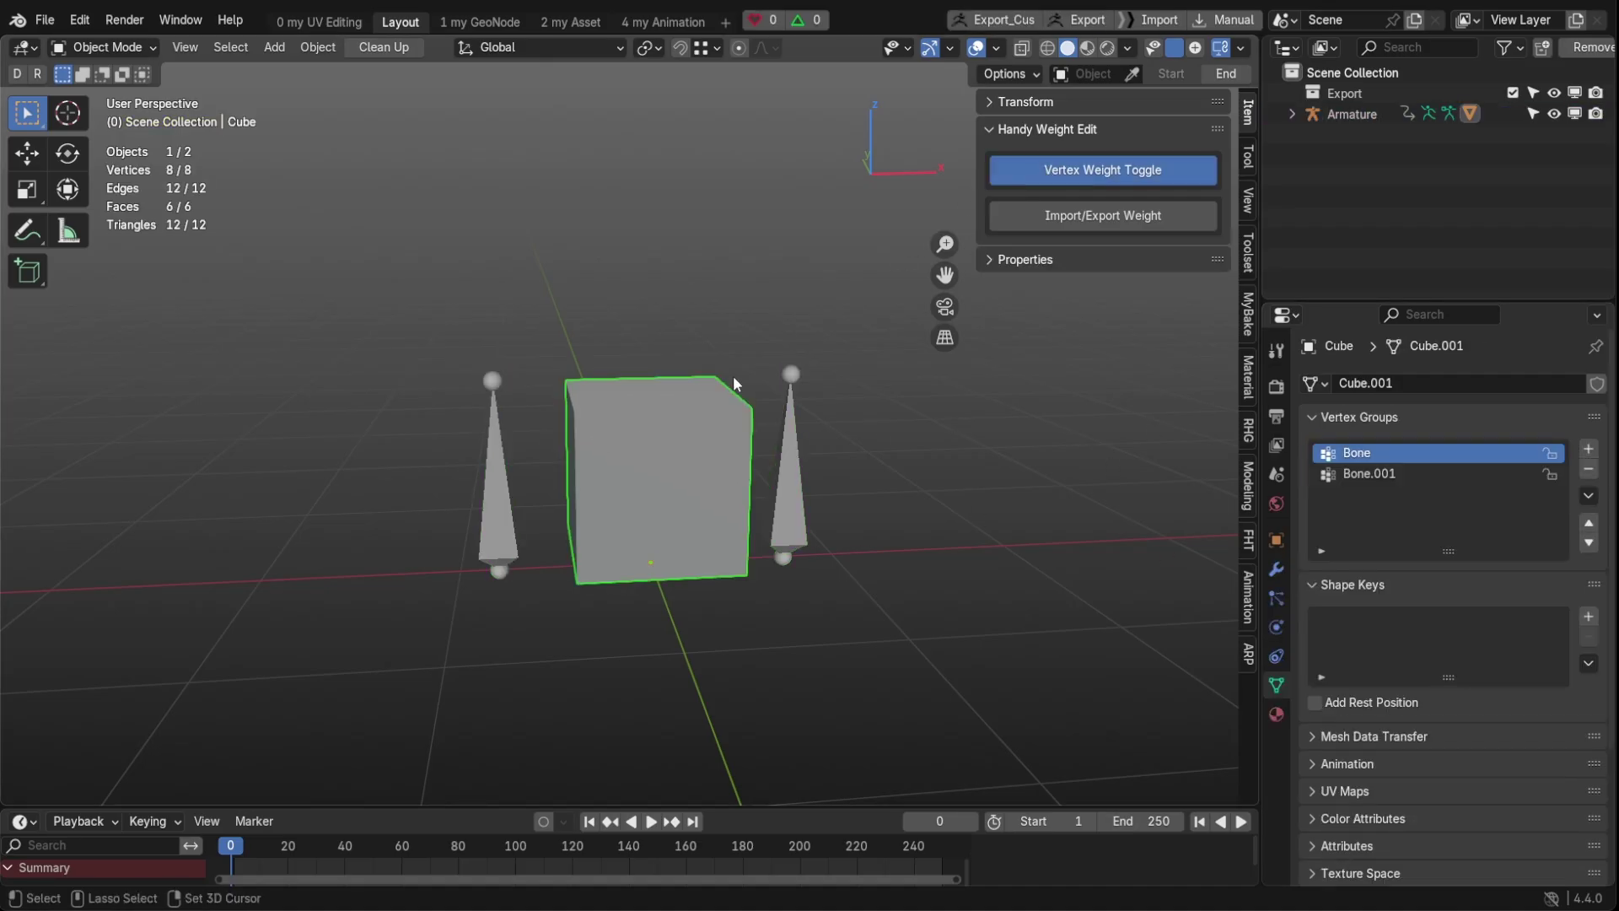
Step: Start vertex weight editing on the cube with bone names shown in the viewport
key("Tab")
middle_click_drag(577, 463, 576, 432)
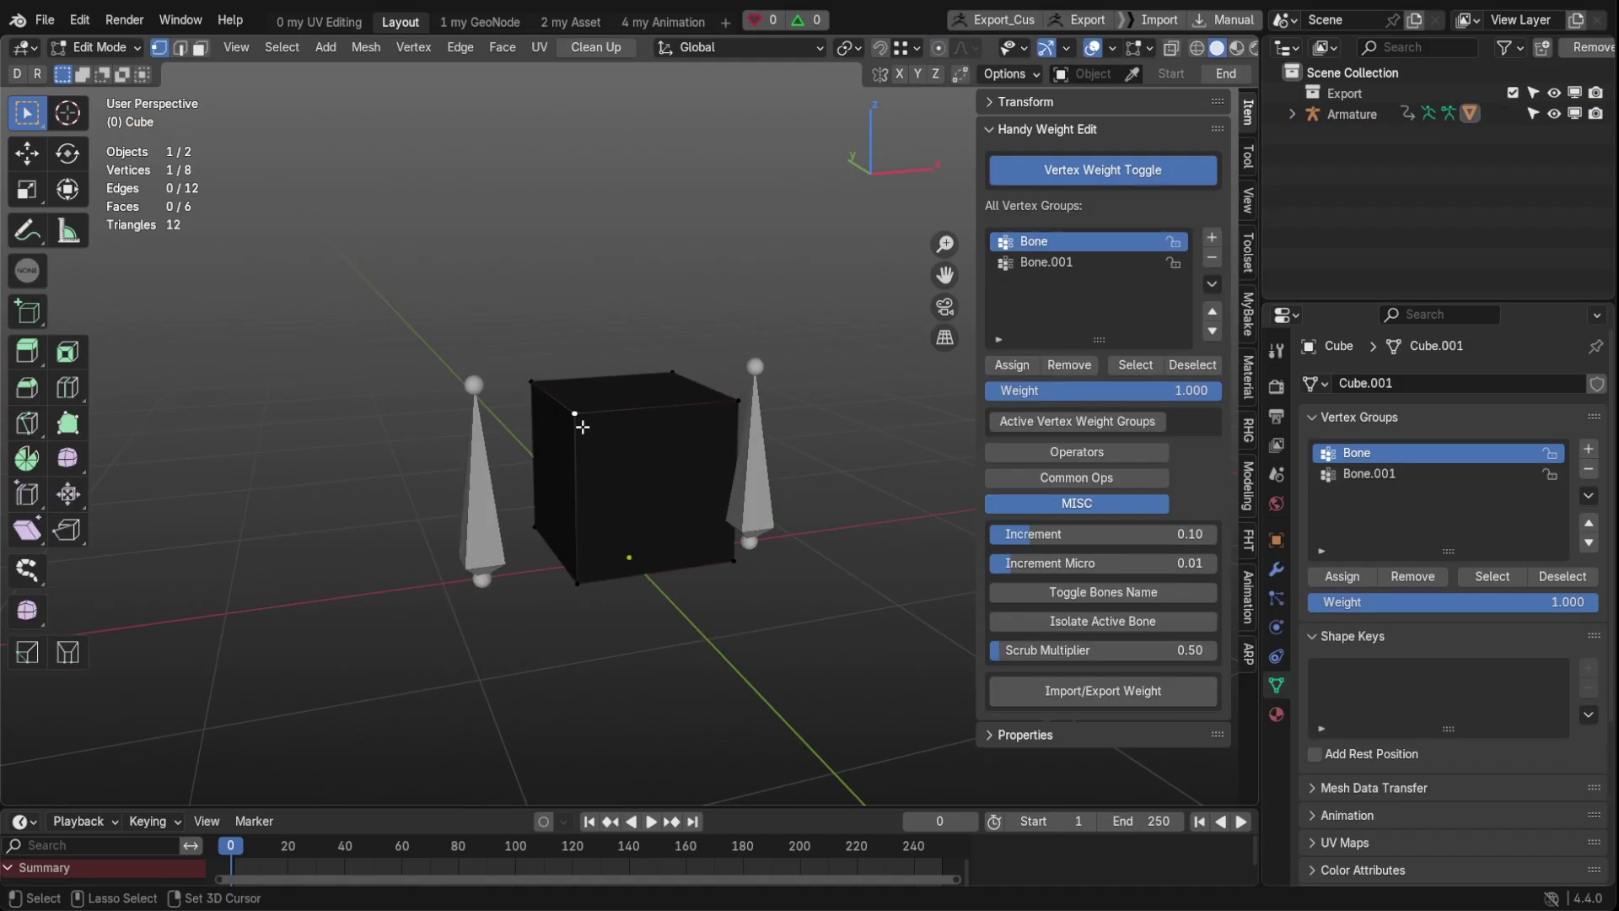
left_click(1095, 592)
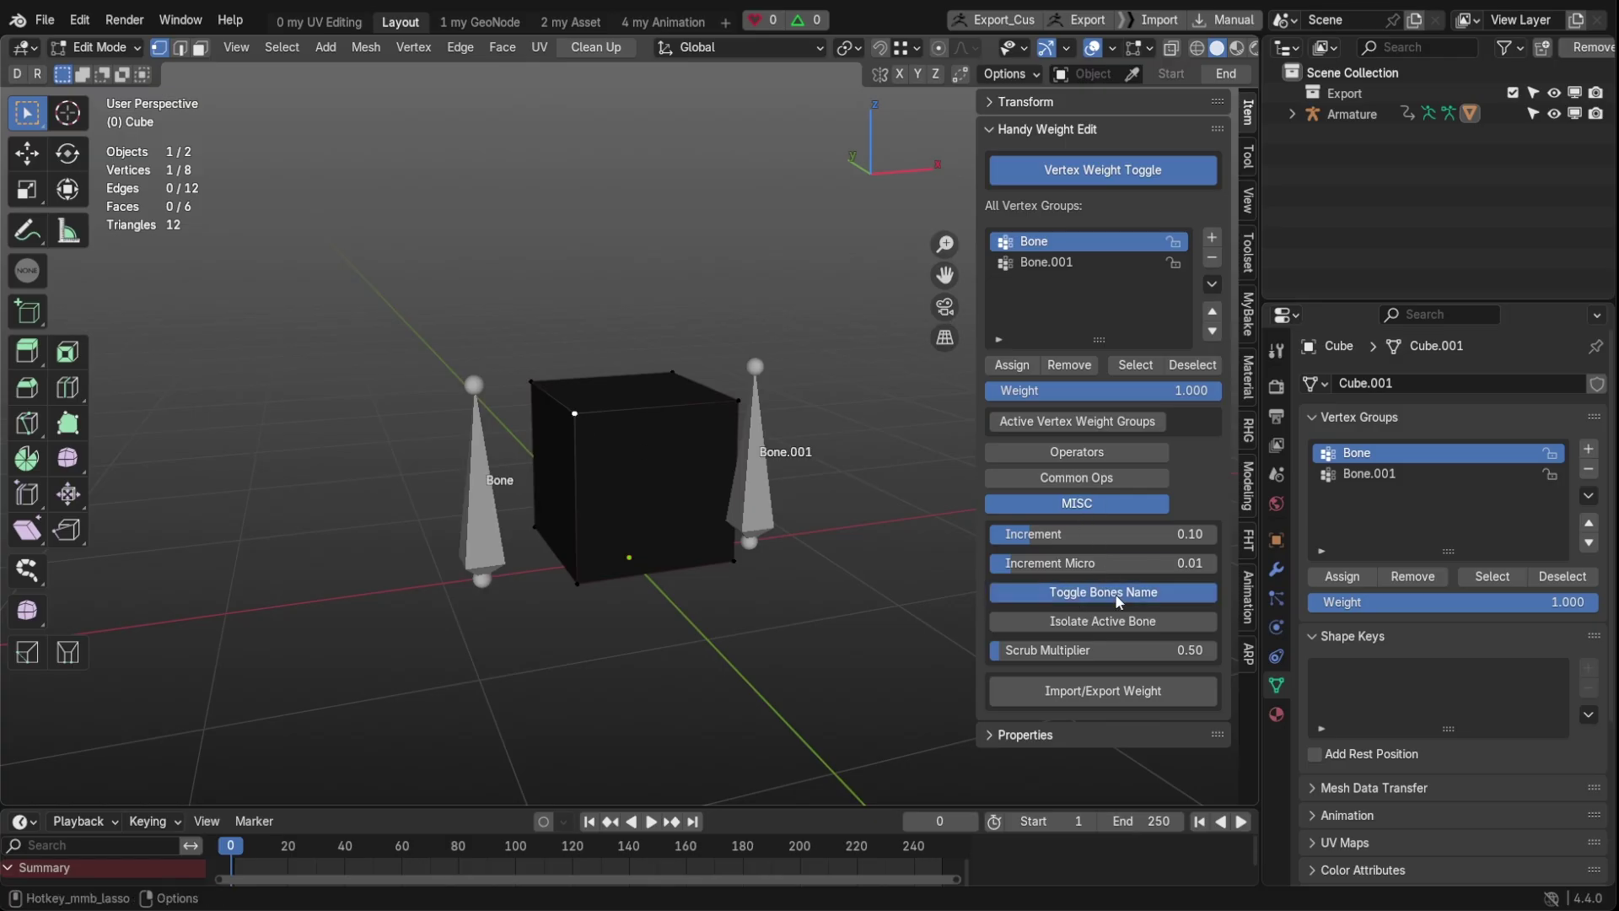
left_click(1091, 503)
mouse_move(600, 473)
middle_mouse_down()
mouse_move(585, 462)
mouse_move(608, 451)
middle_mouse_up()
scroll(571, 505, "up", 2)
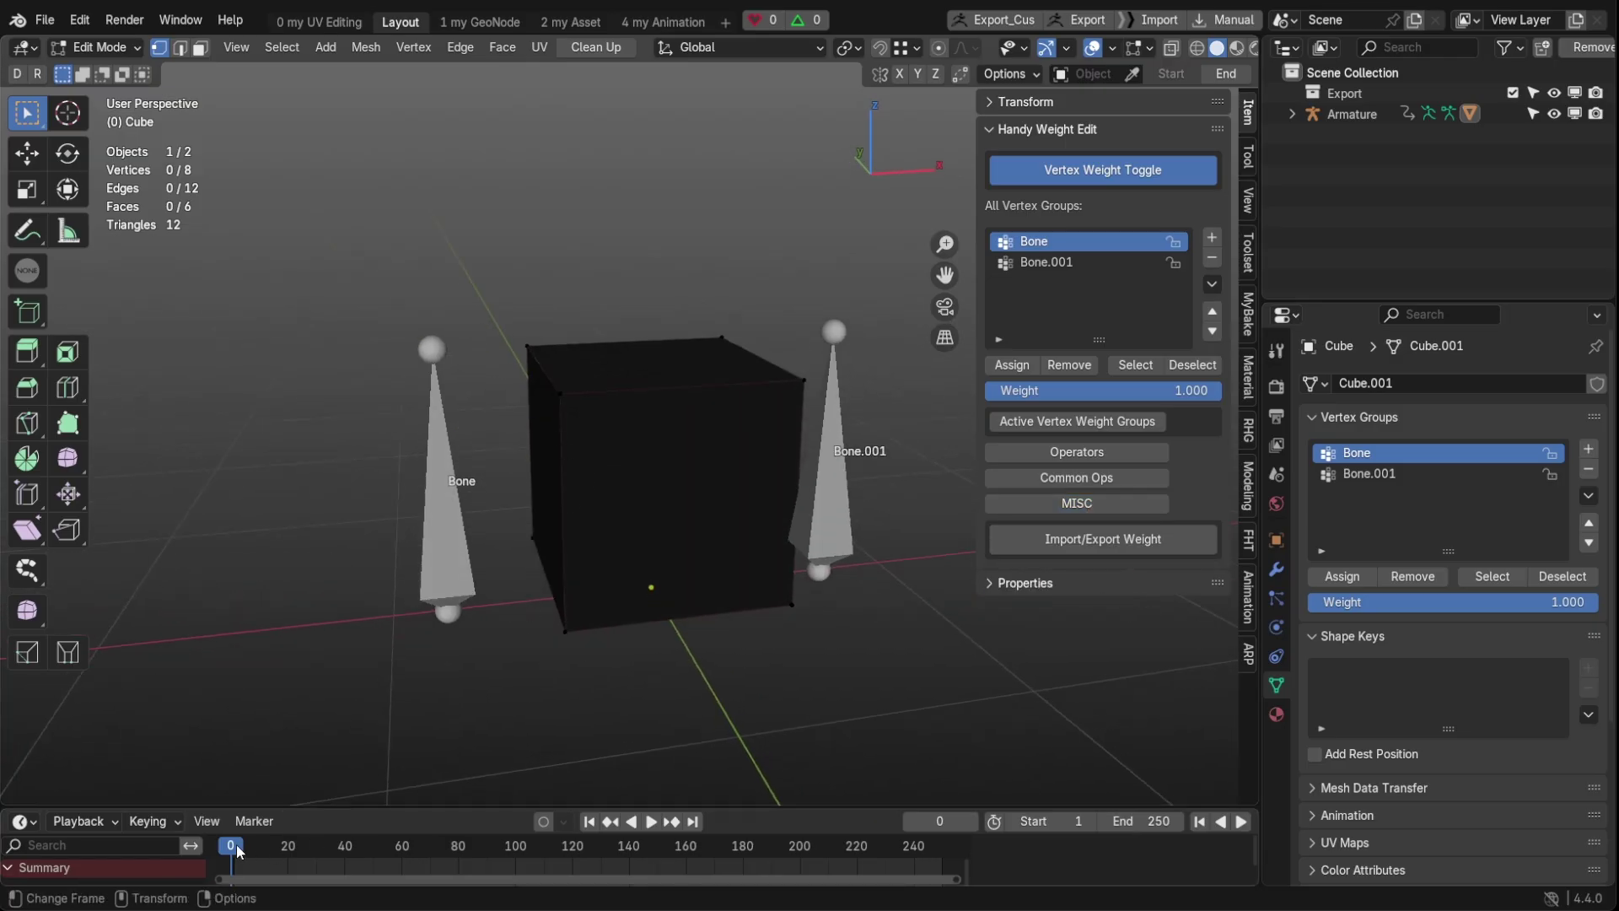
Step: Assign Bone weight to a top corner vertex and scrub the animation to test it
left_click_drag(236, 850, 274, 847)
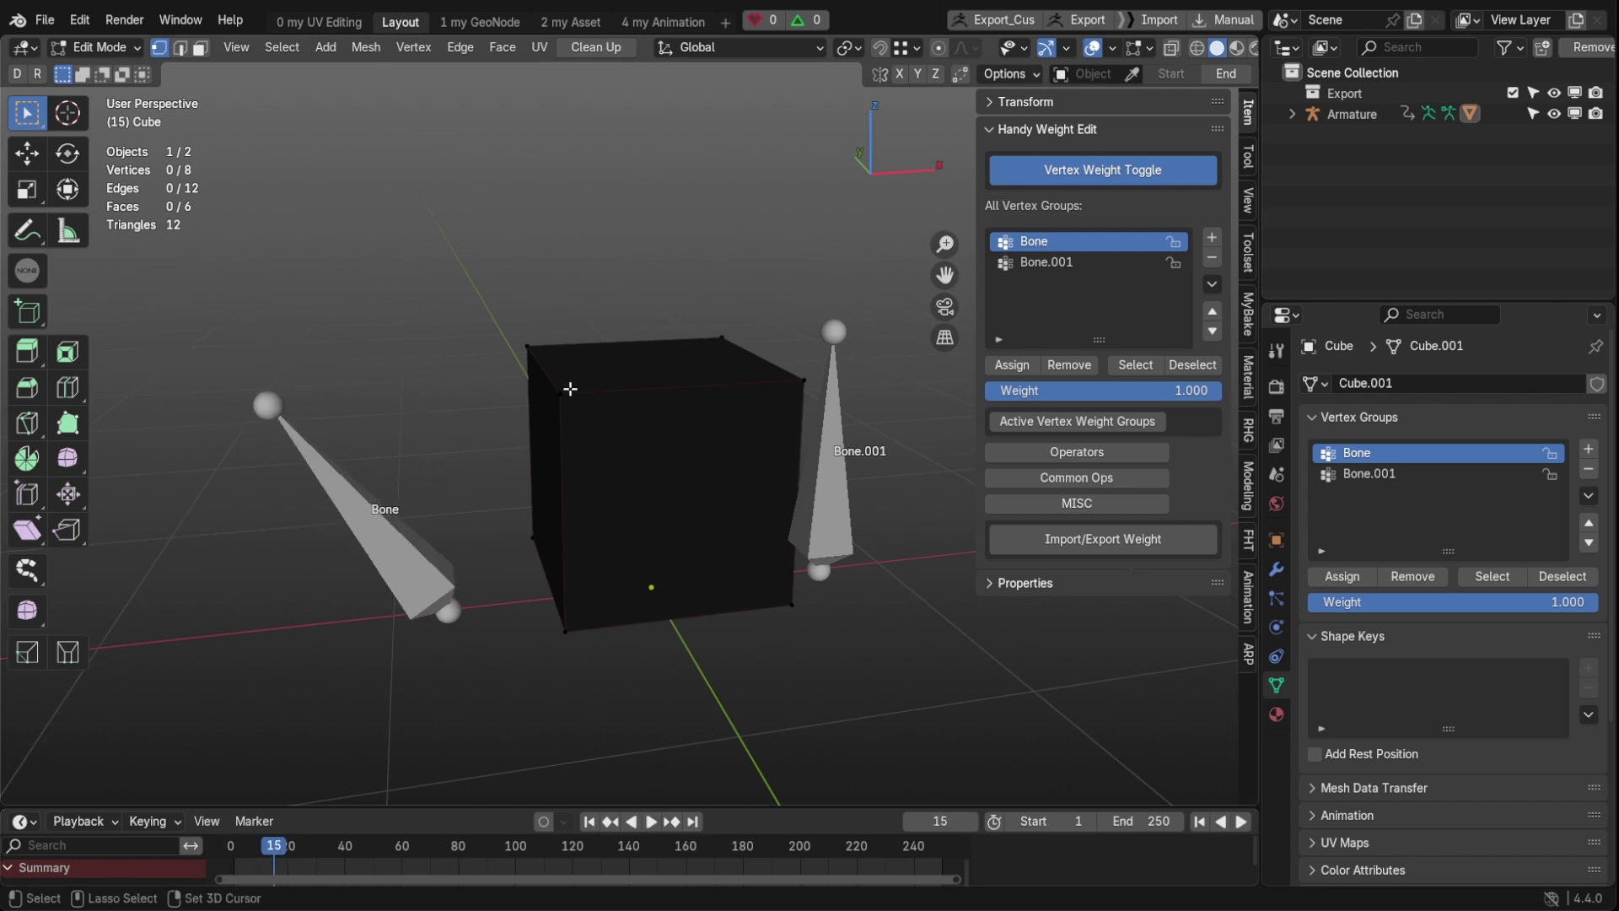
middle_click_drag(566, 392, 610, 442)
key("ctrl+g")
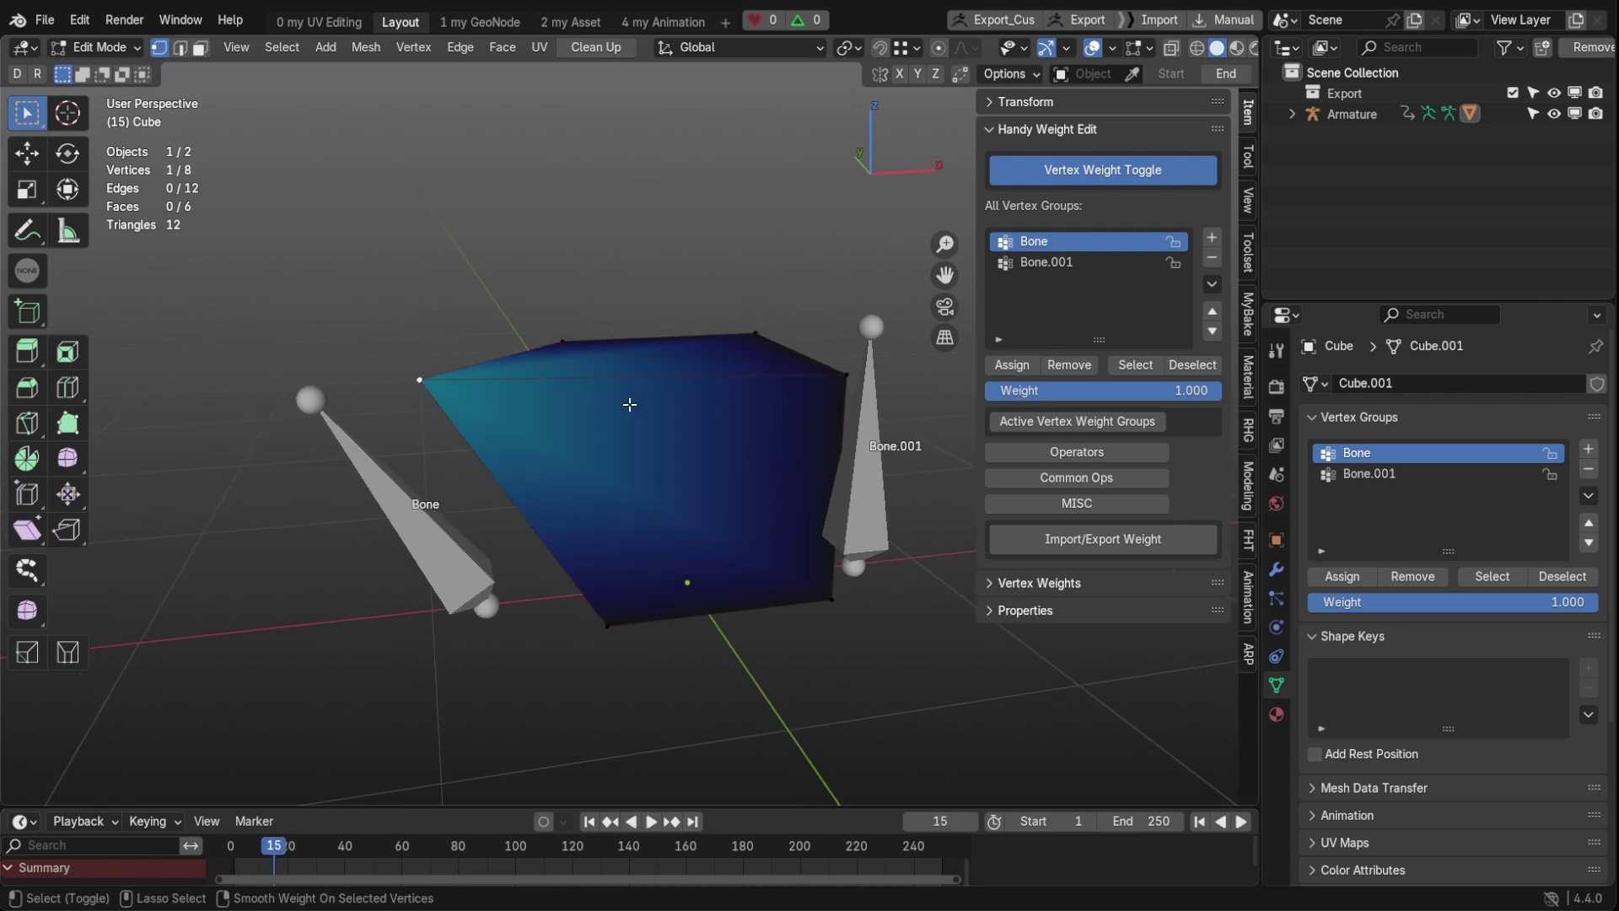
middle_click_drag(629, 403, 543, 458)
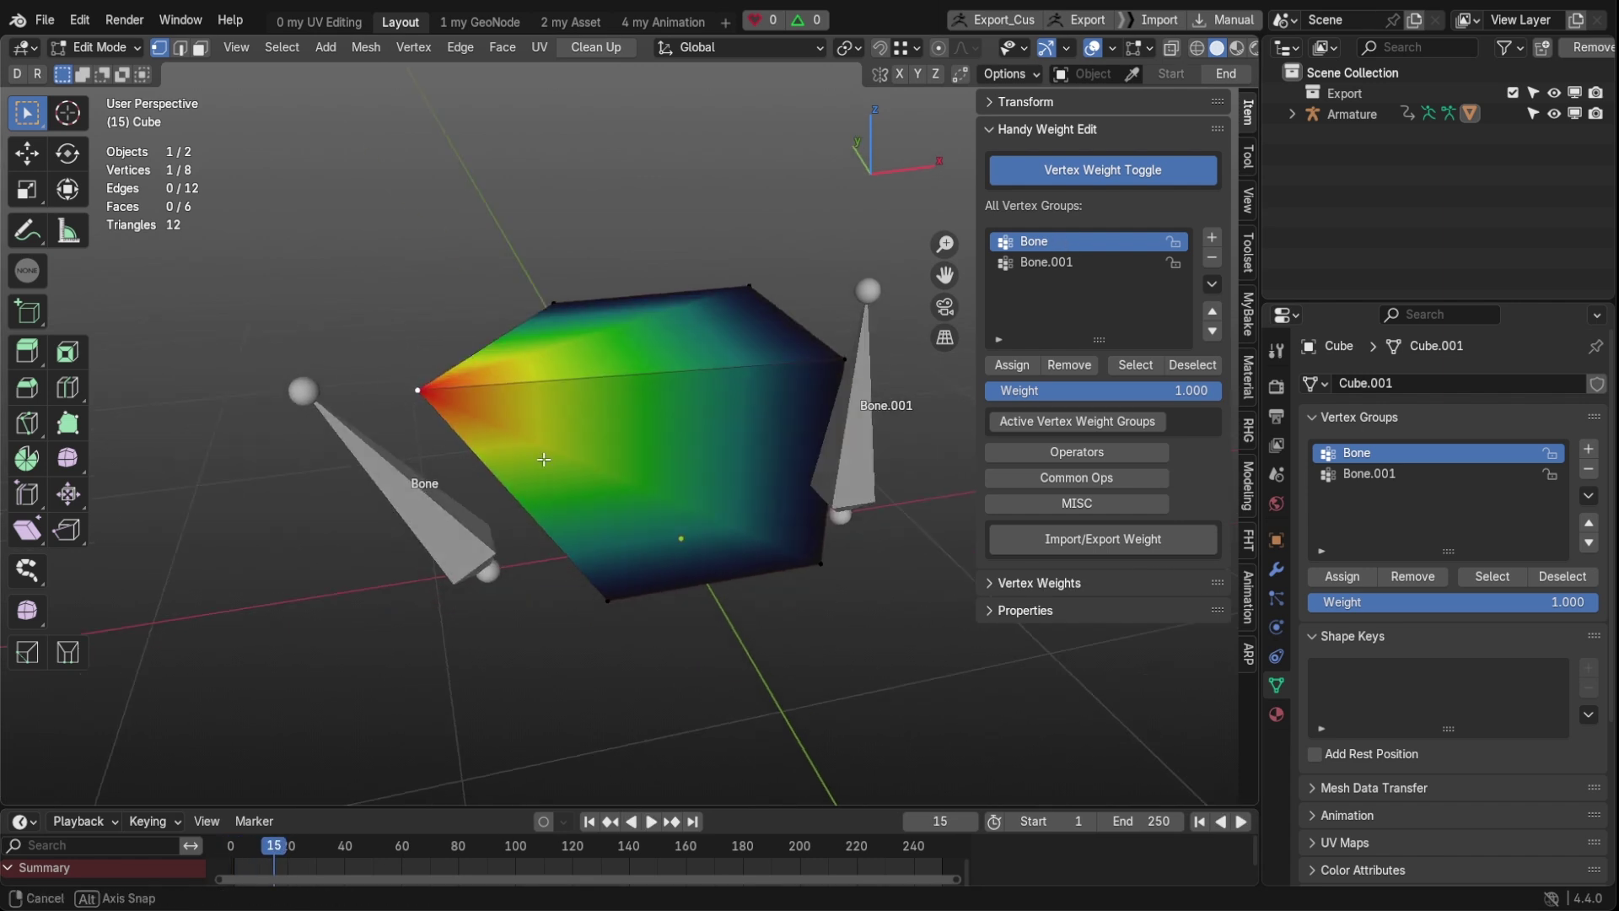
left_click_drag(276, 851, 348, 852)
Step: Make Bone.001 the active vertex group to display its weights
middle_click_drag(828, 366, 961, 304)
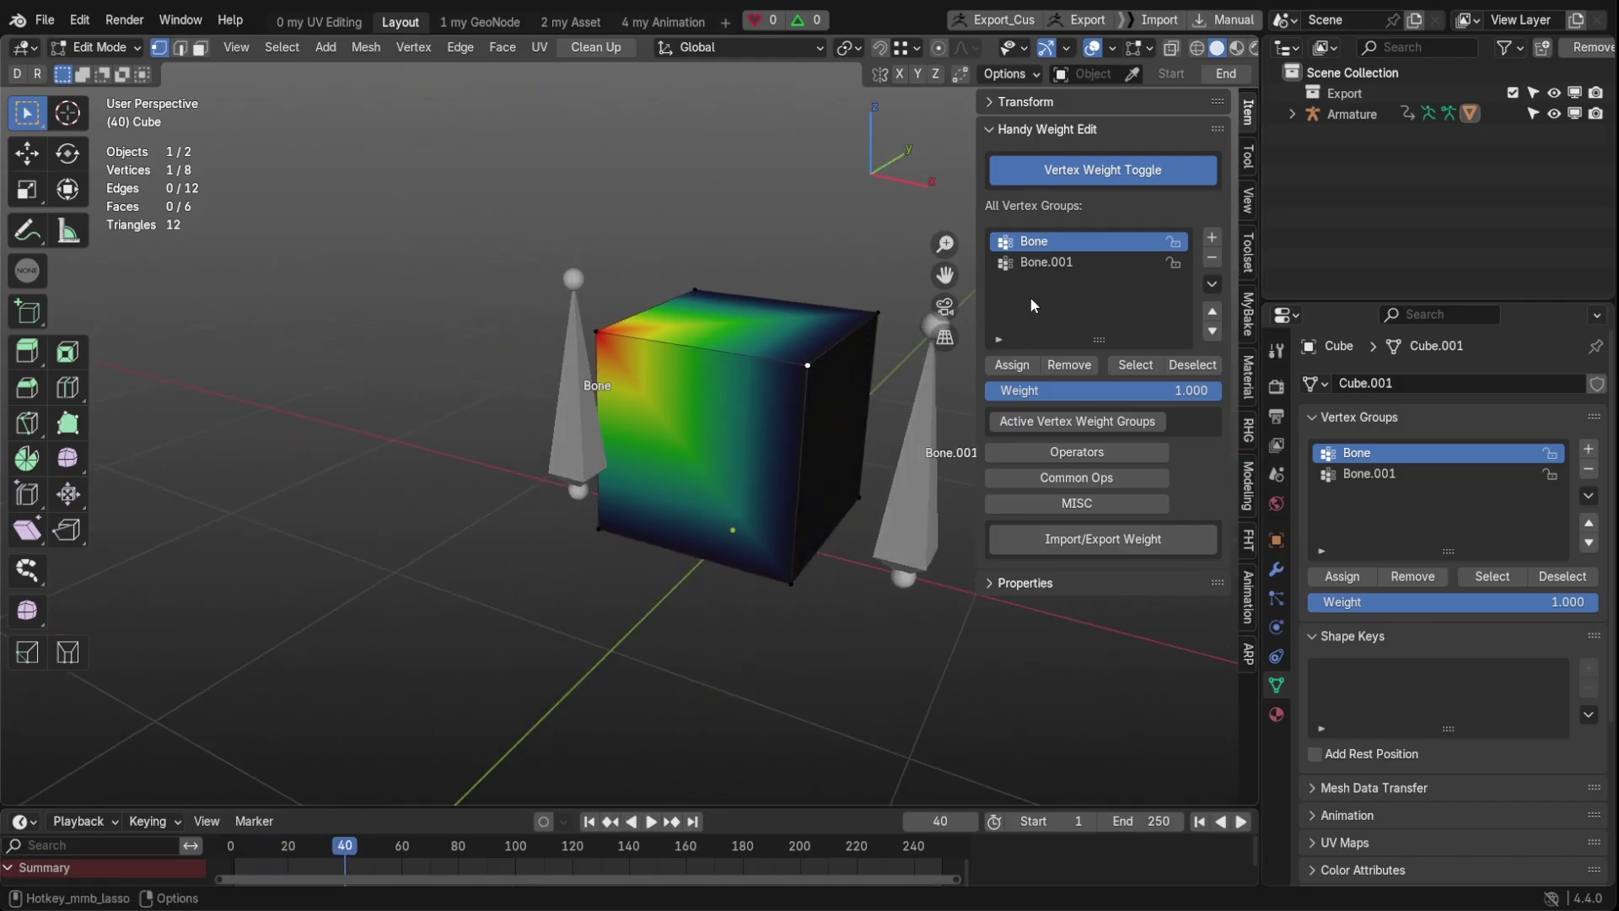
left_click(1013, 263)
middle_click_drag(687, 442, 731, 442)
Step: Raise the opposite top corner's Bone.001 weight and play the animation to check it
right_click(732, 441, "shift")
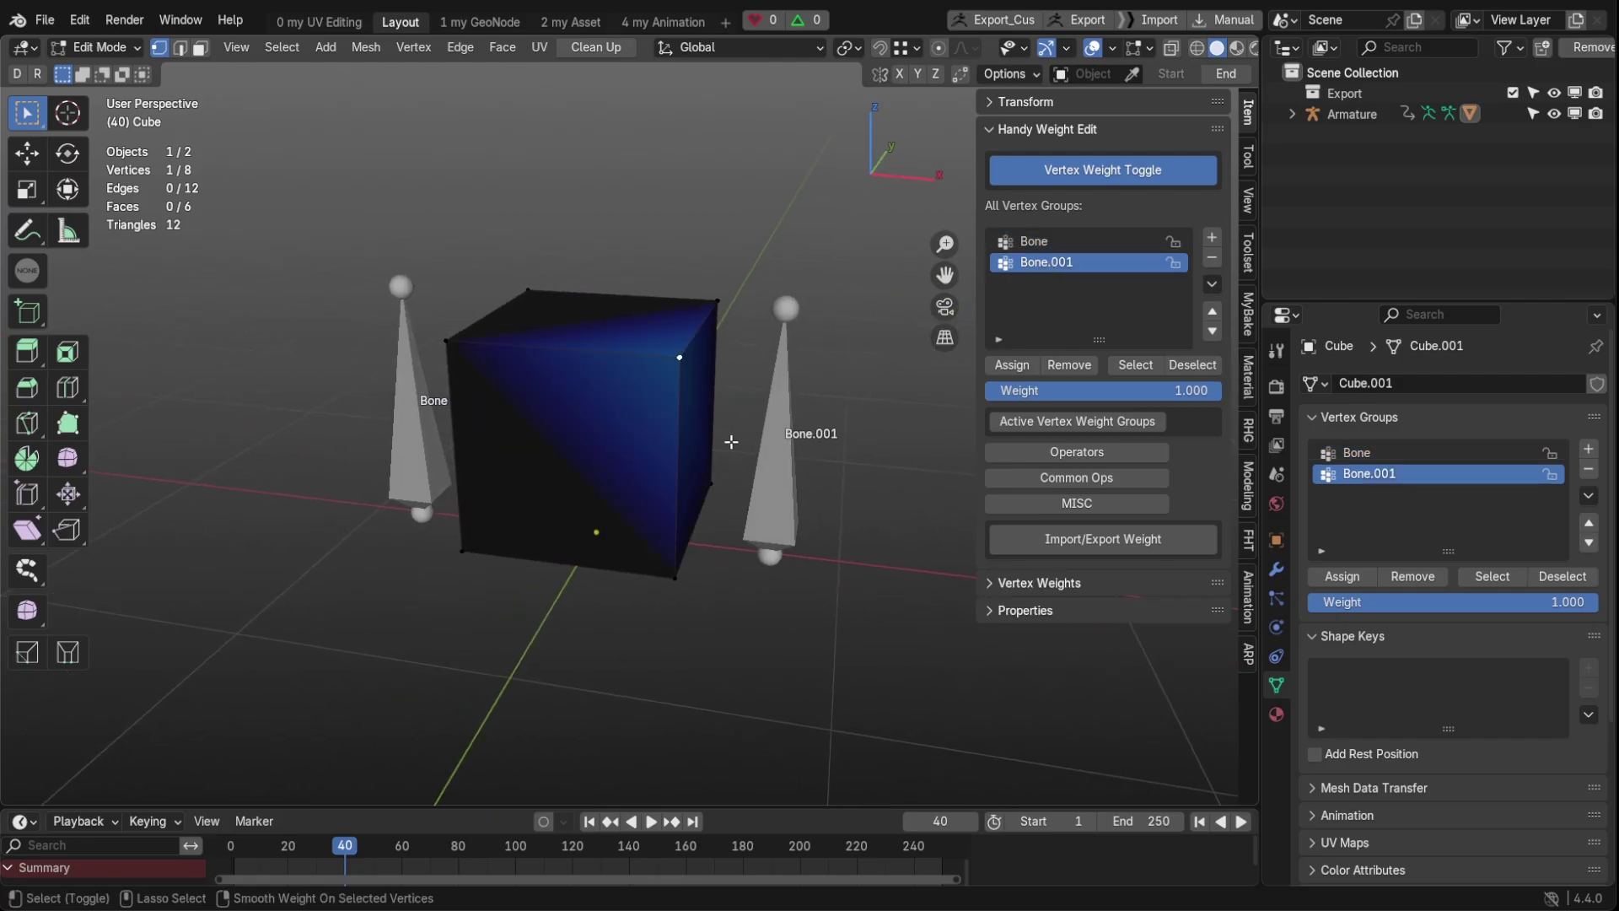
right_click(695, 473, "shift")
left_click_drag(359, 850, 391, 850)
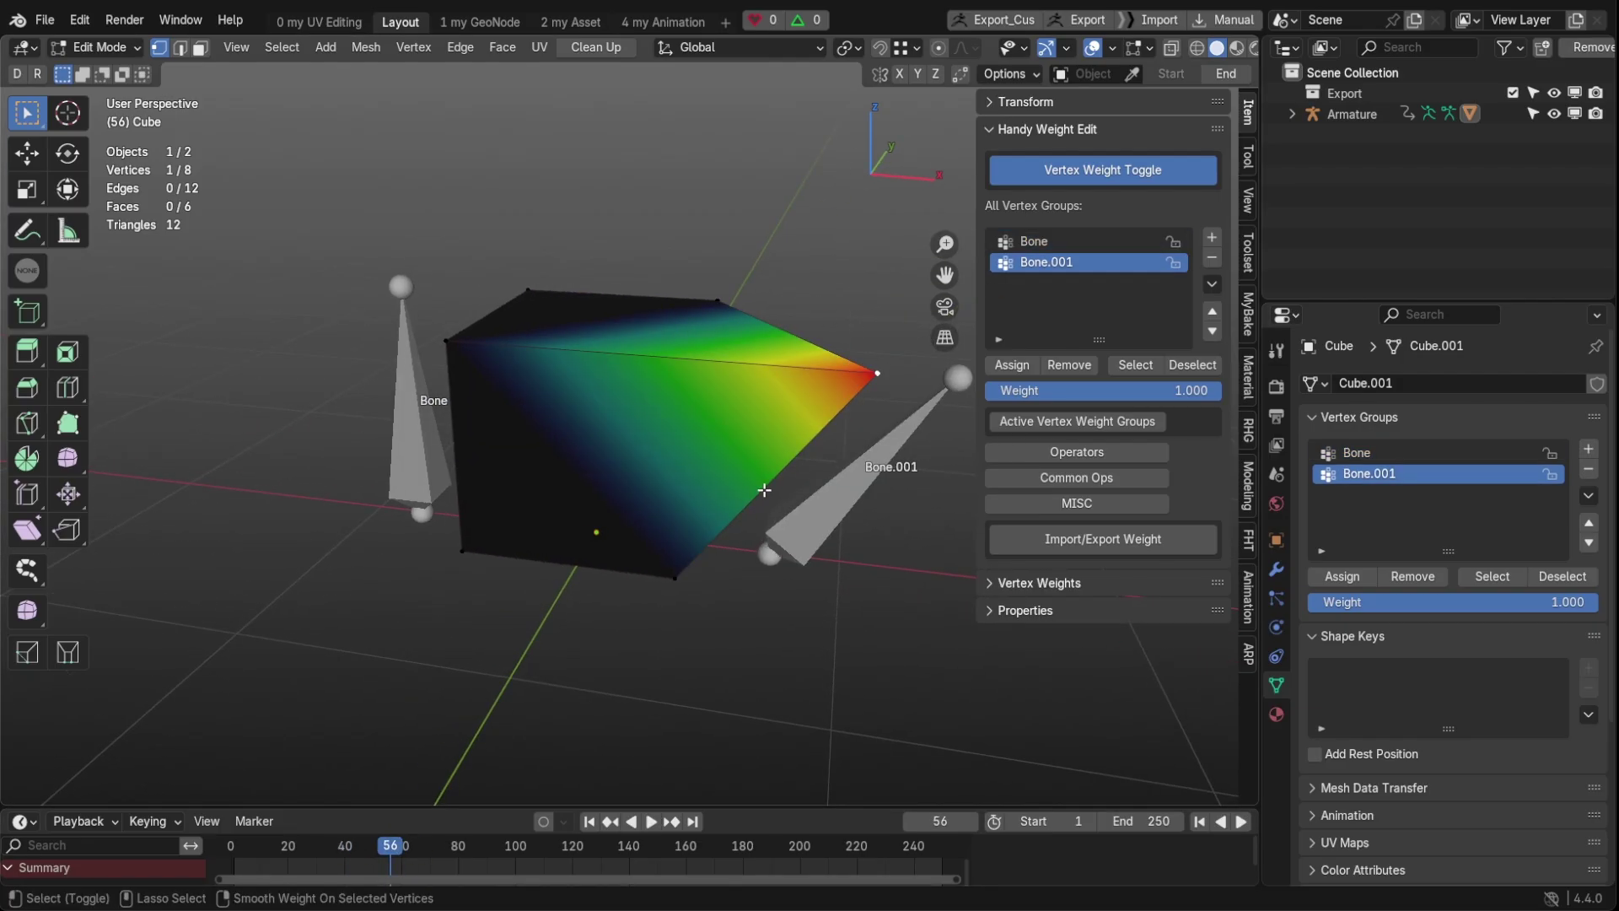
key("ctrl+z")
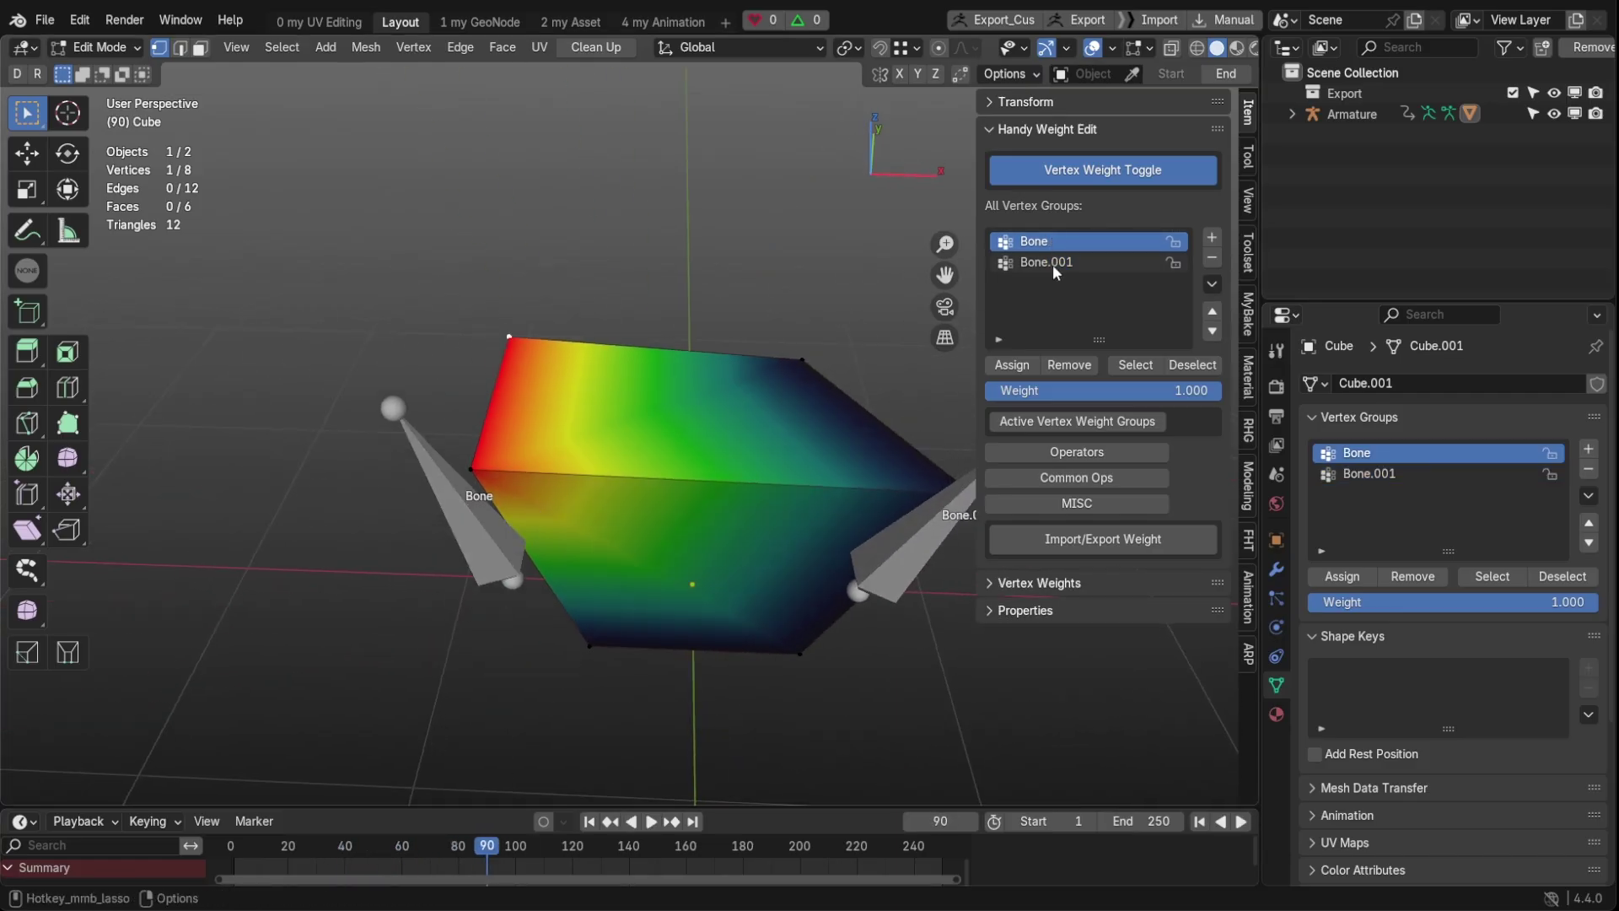
key("space")
Step: Show Active Vertex Weight Groups and blend a shared corner to 0.5 Bone, 0.4 Bone.001
middle_click_drag(730, 447, 730, 406)
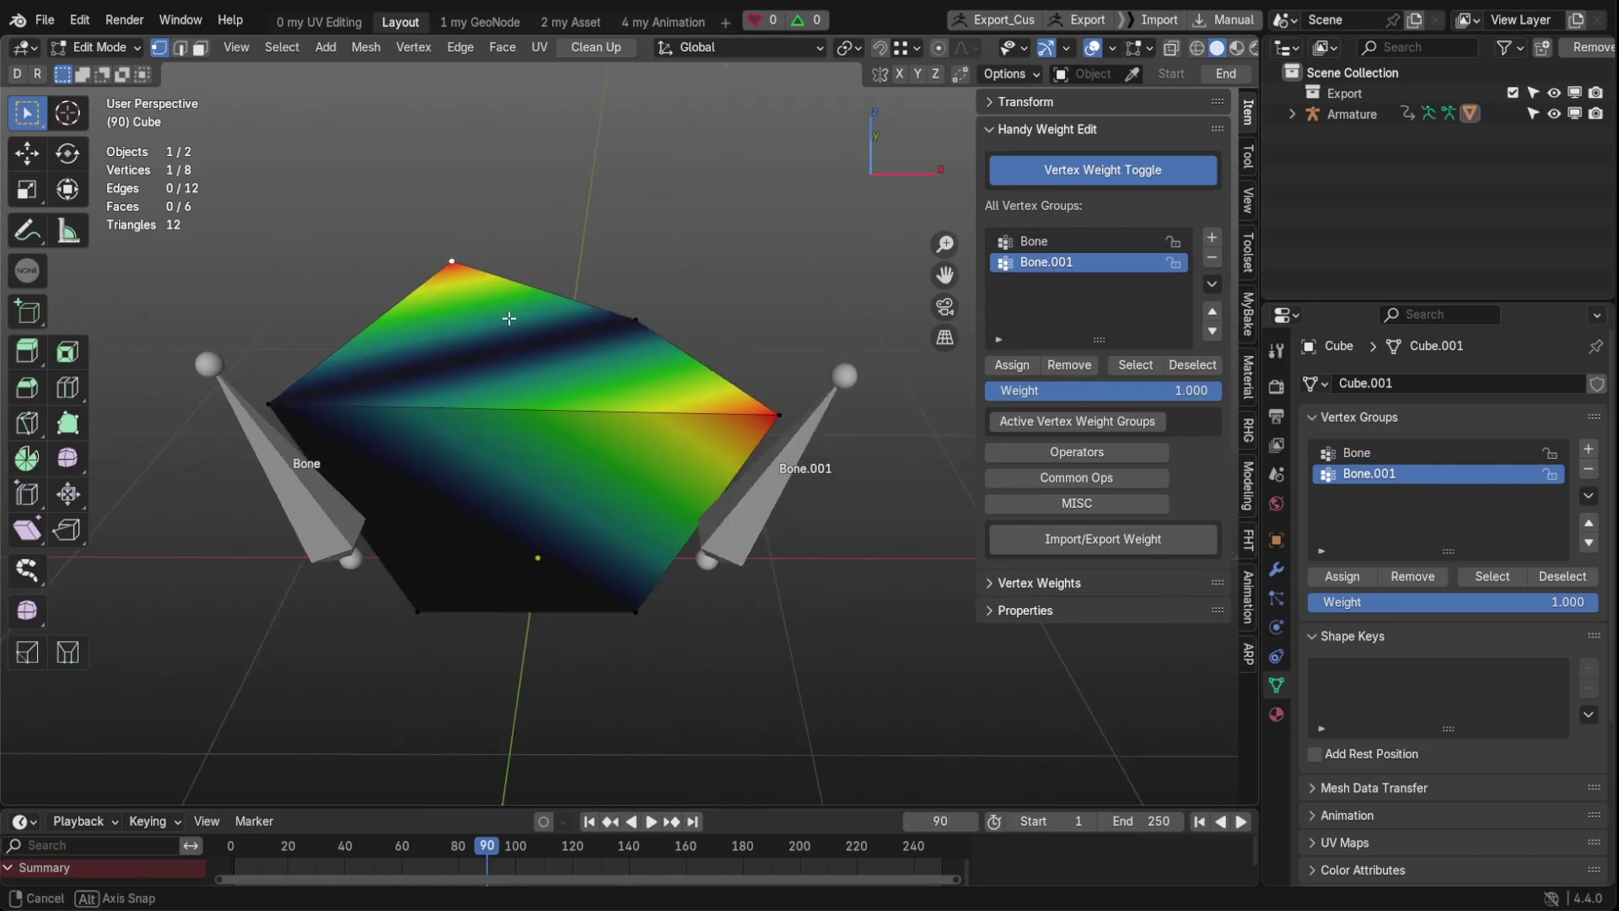
left_click(1063, 422)
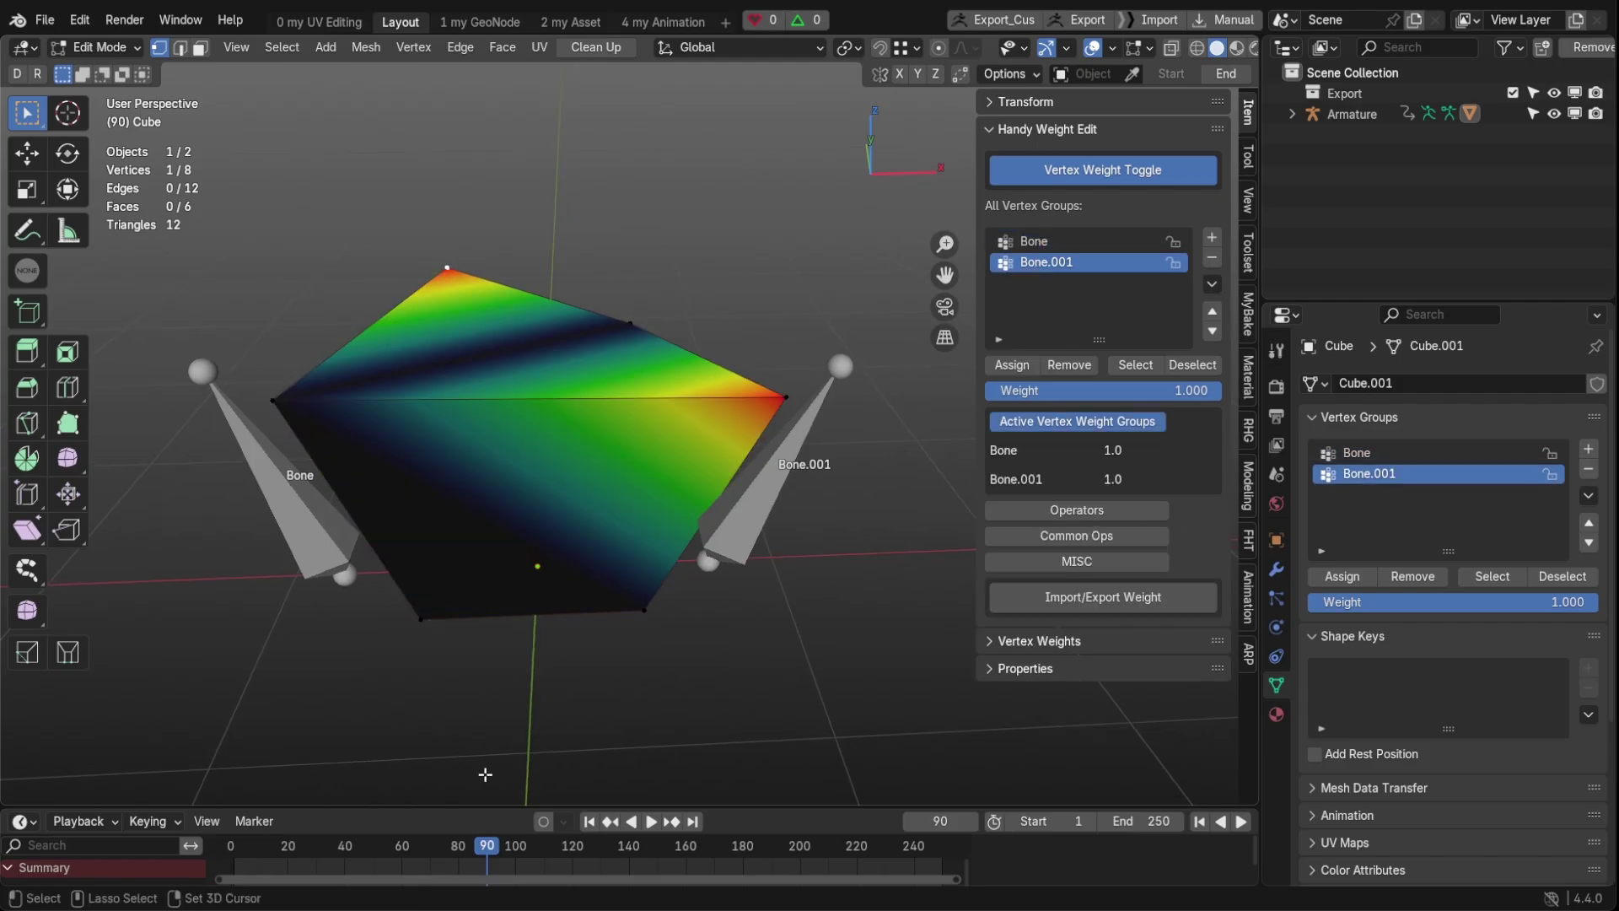
left_click_drag(484, 851, 478, 850)
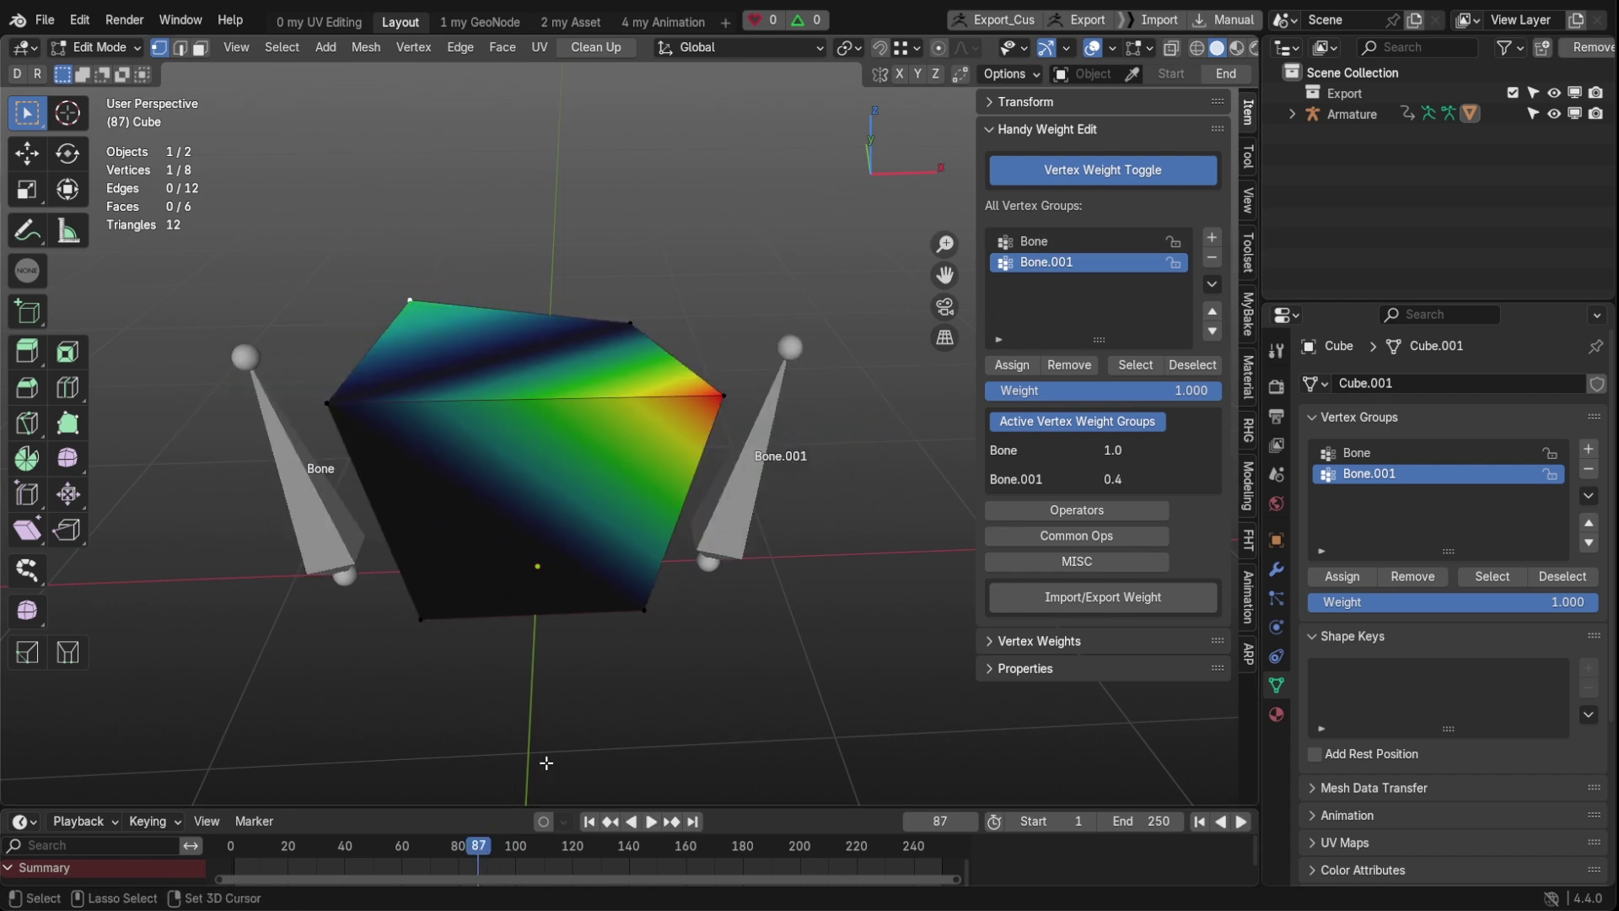
left_click_drag(478, 846, 481, 845)
left_click(1034, 241)
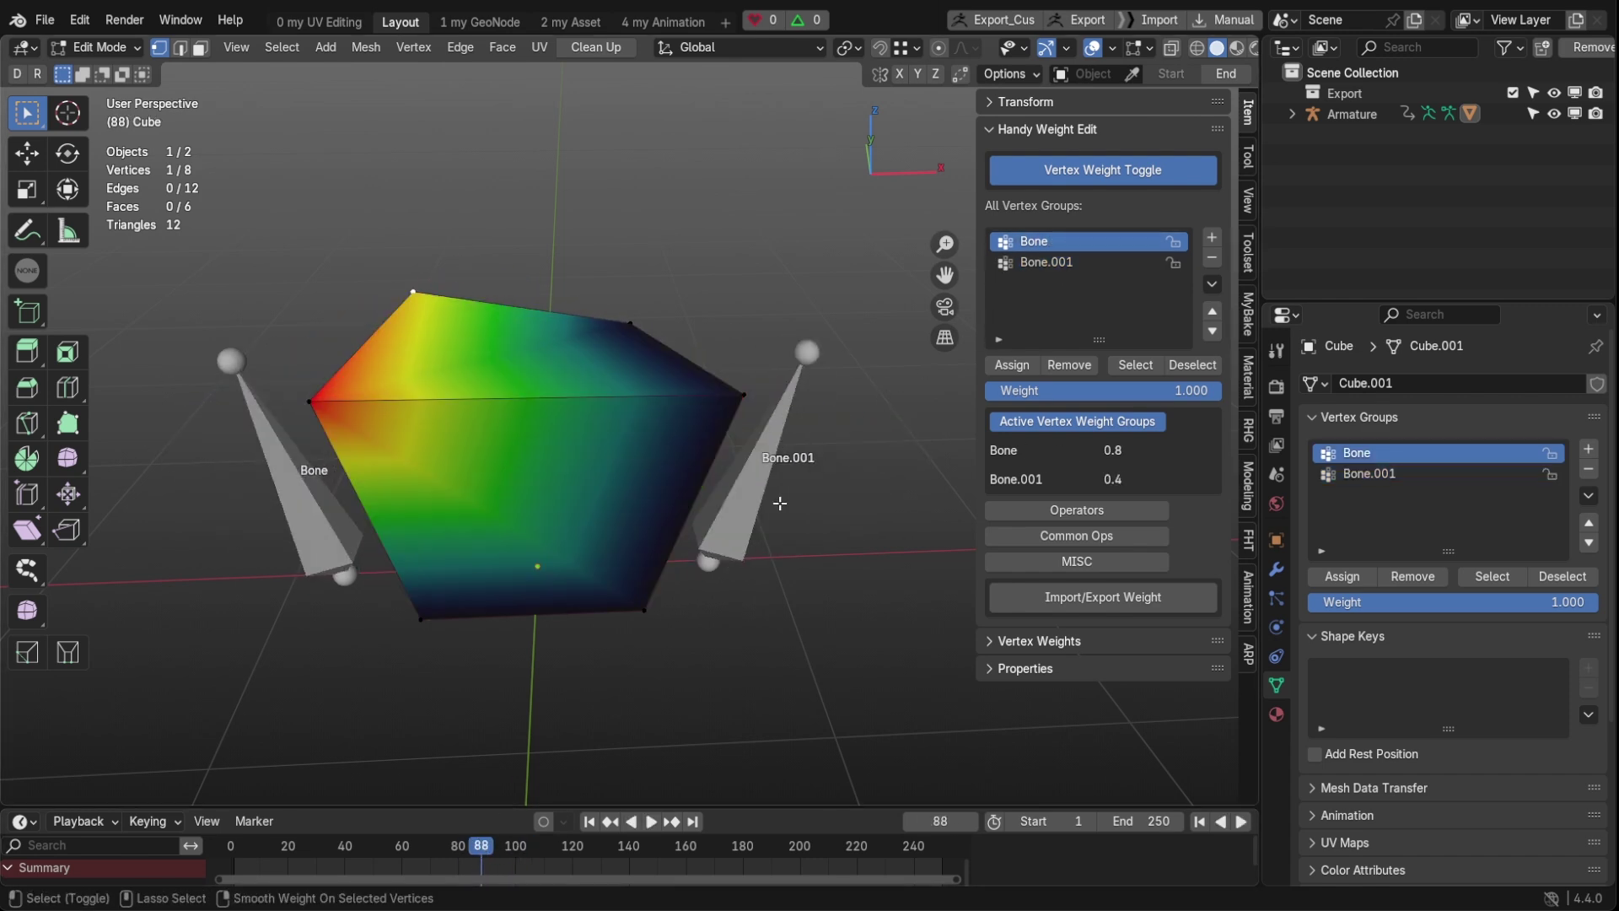
left_click_drag(490, 845, 513, 846)
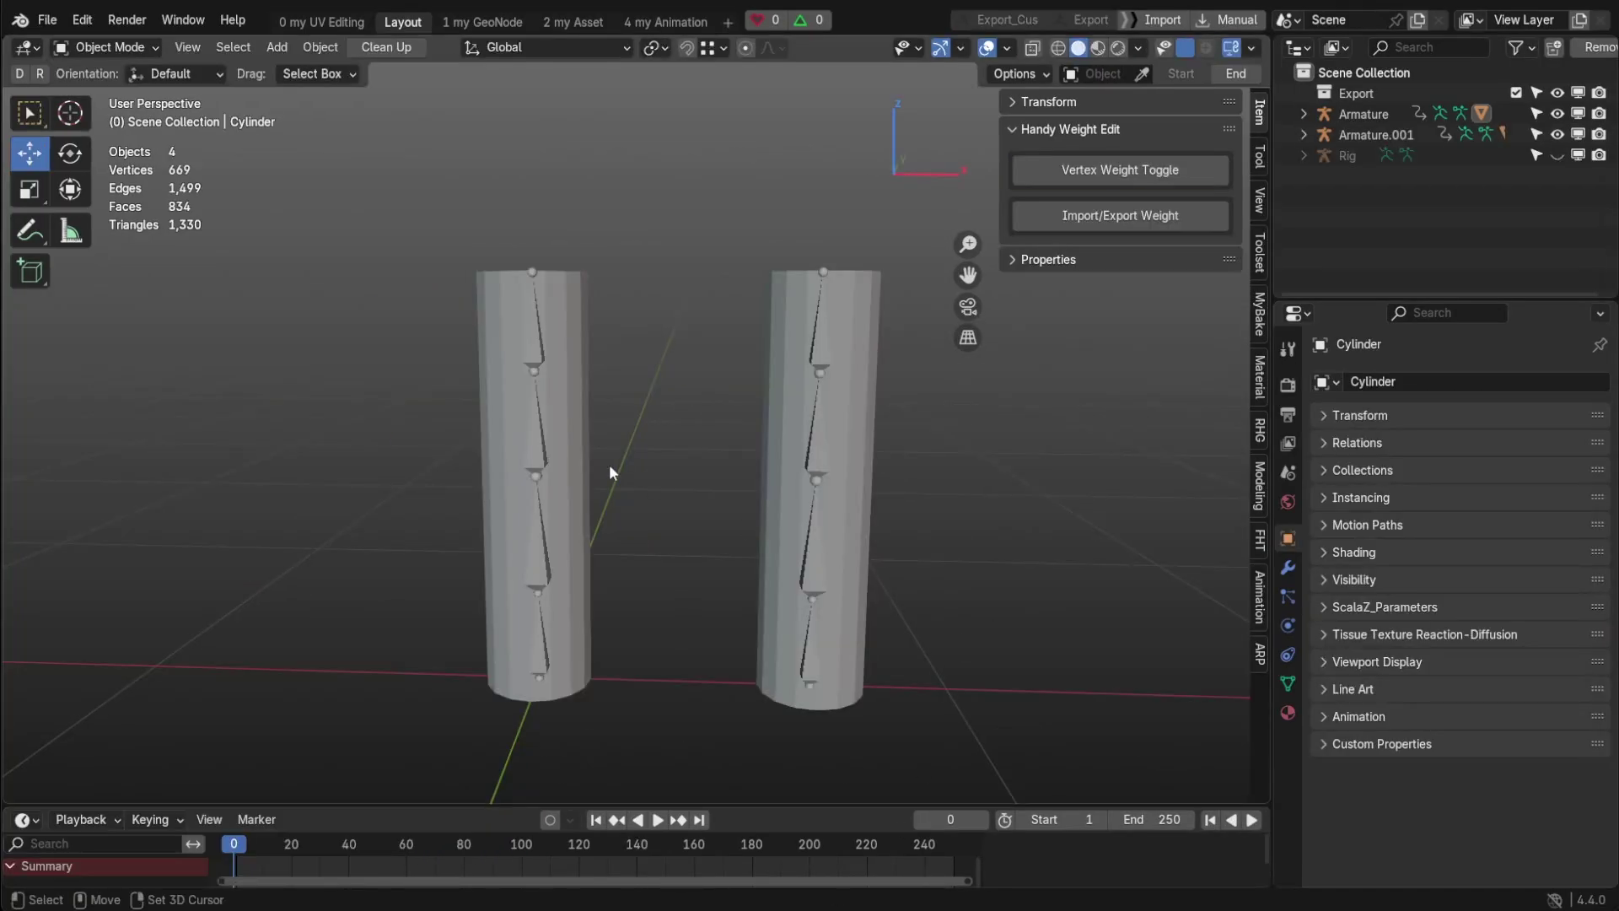
Step: Select both cylinders and enter Edit Mode on their meshes
left_click(554, 459)
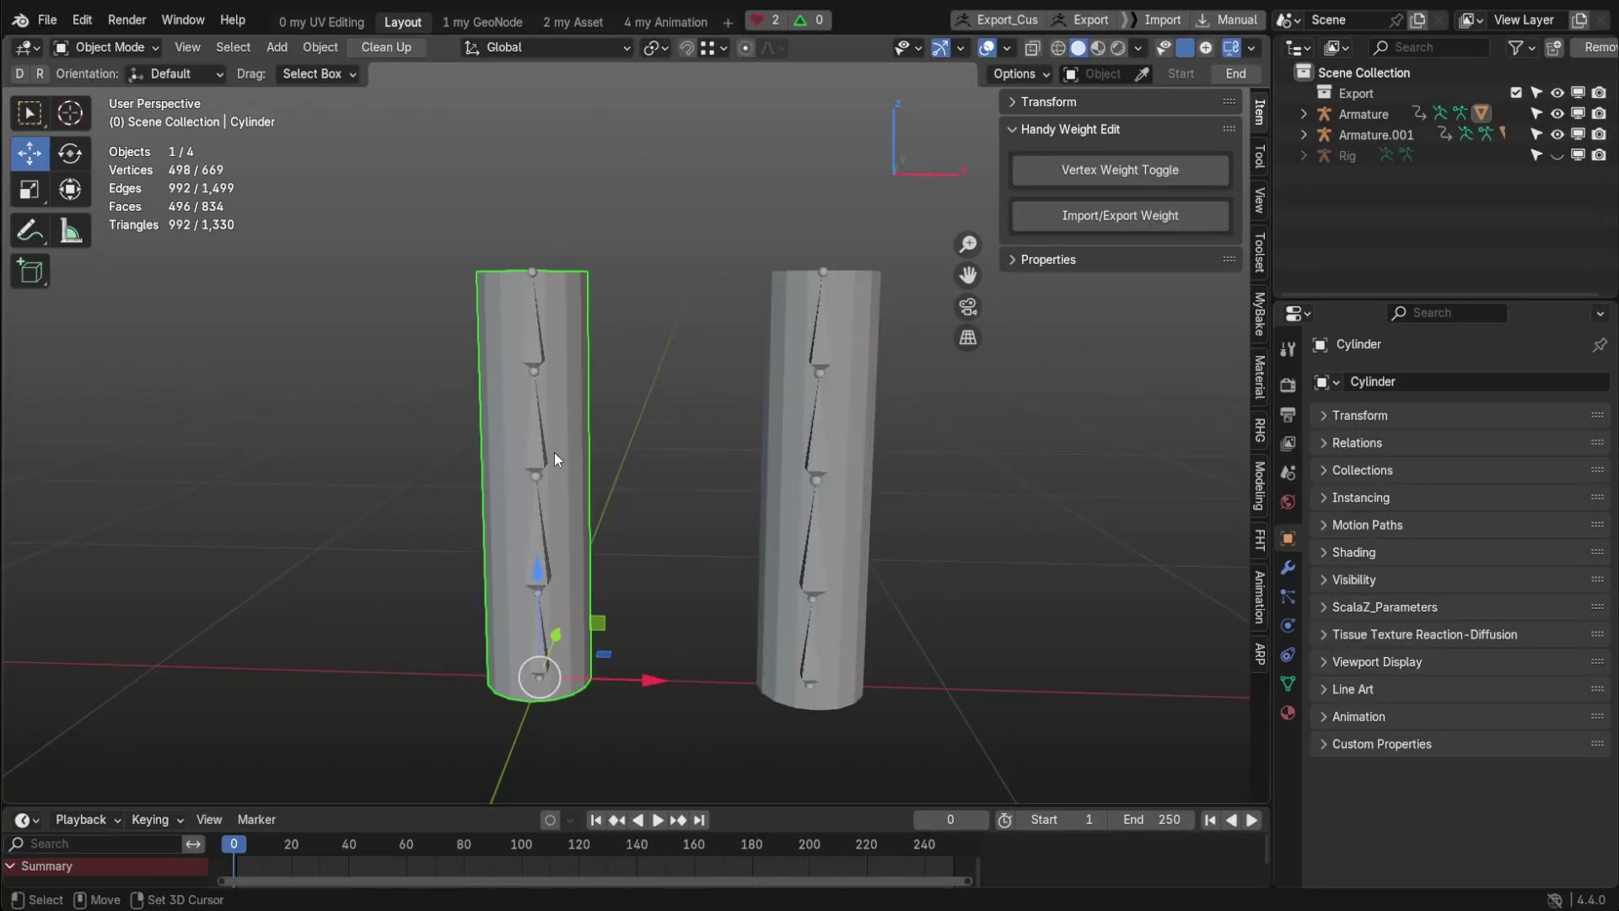
left_click(856, 424)
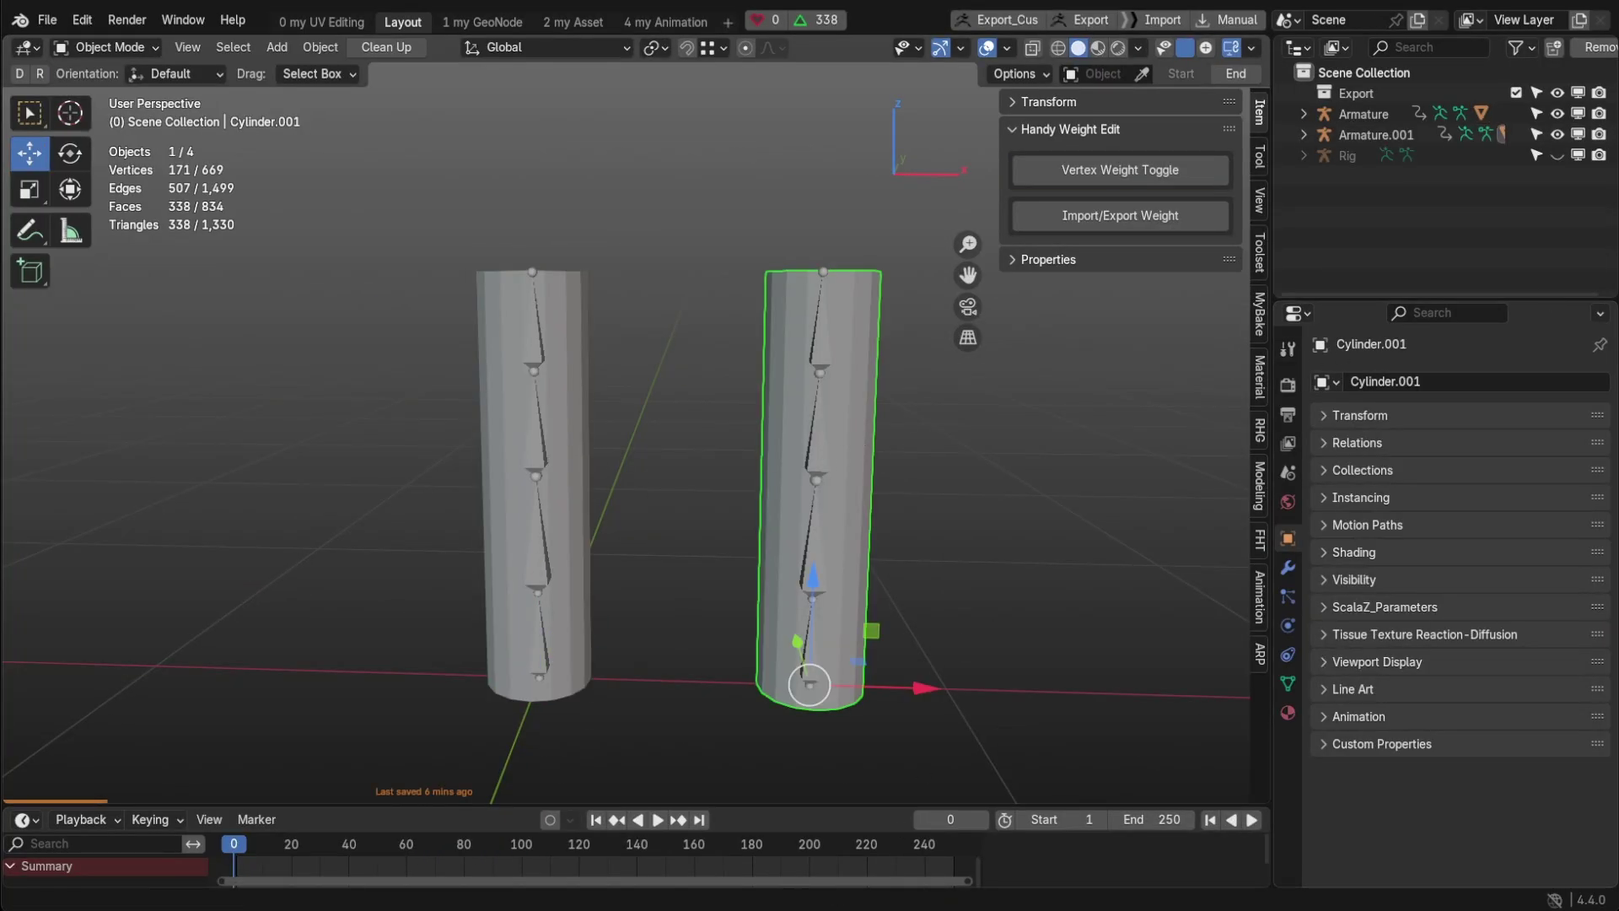
left_click(590, 435)
left_click(859, 434, "shift")
key("Tab")
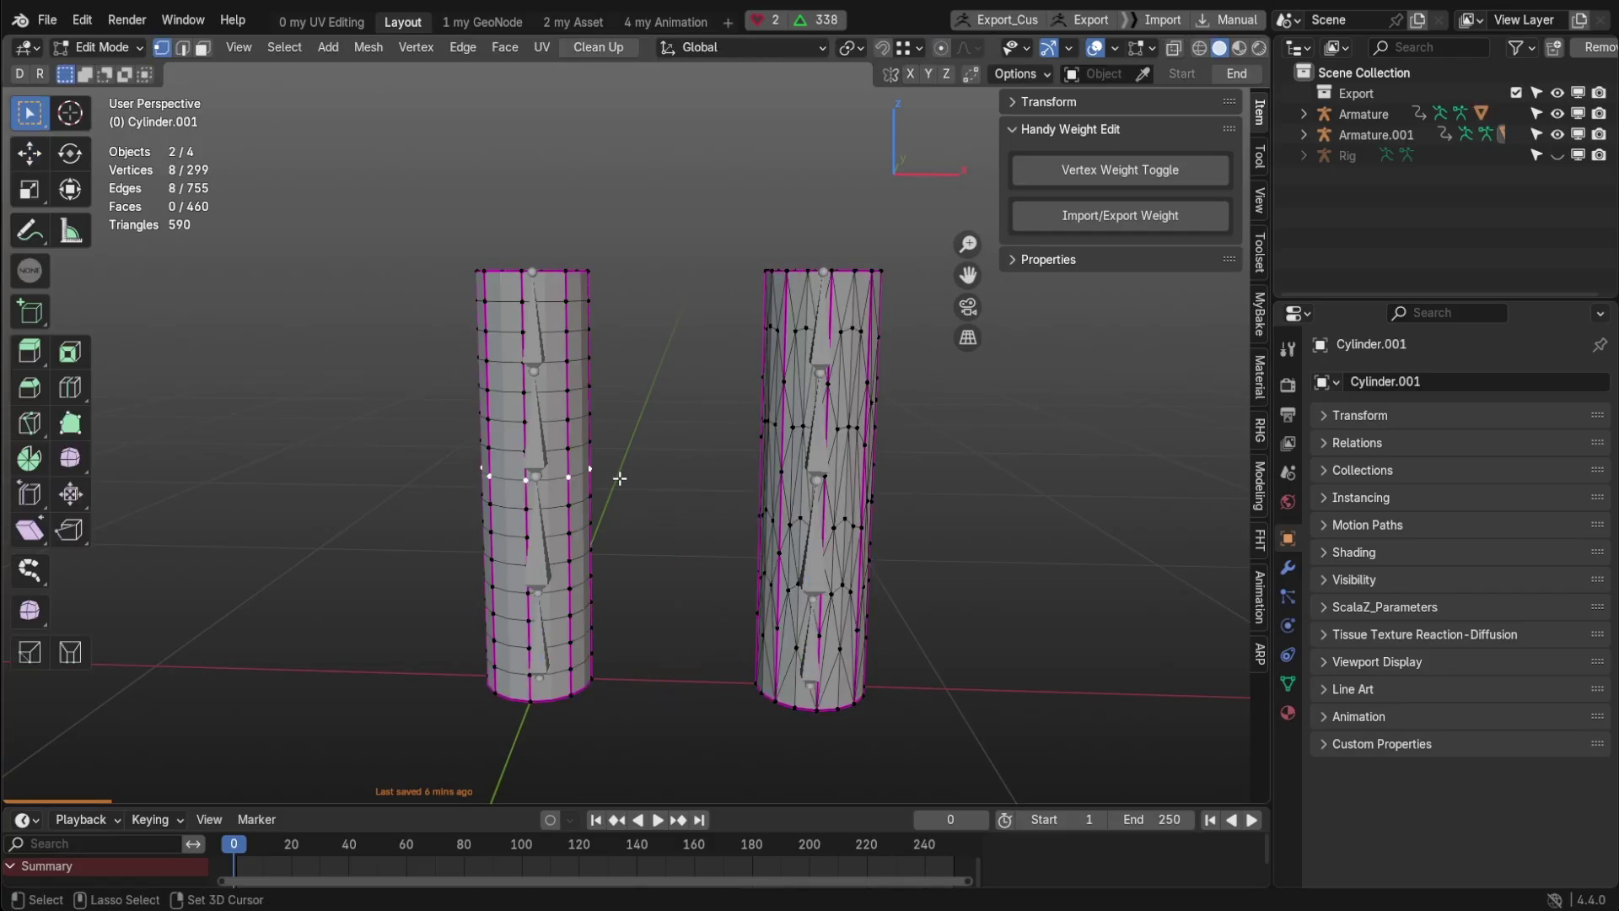
middle_click_drag(708, 456, 636, 476)
left_click_drag(709, 419, 762, 519)
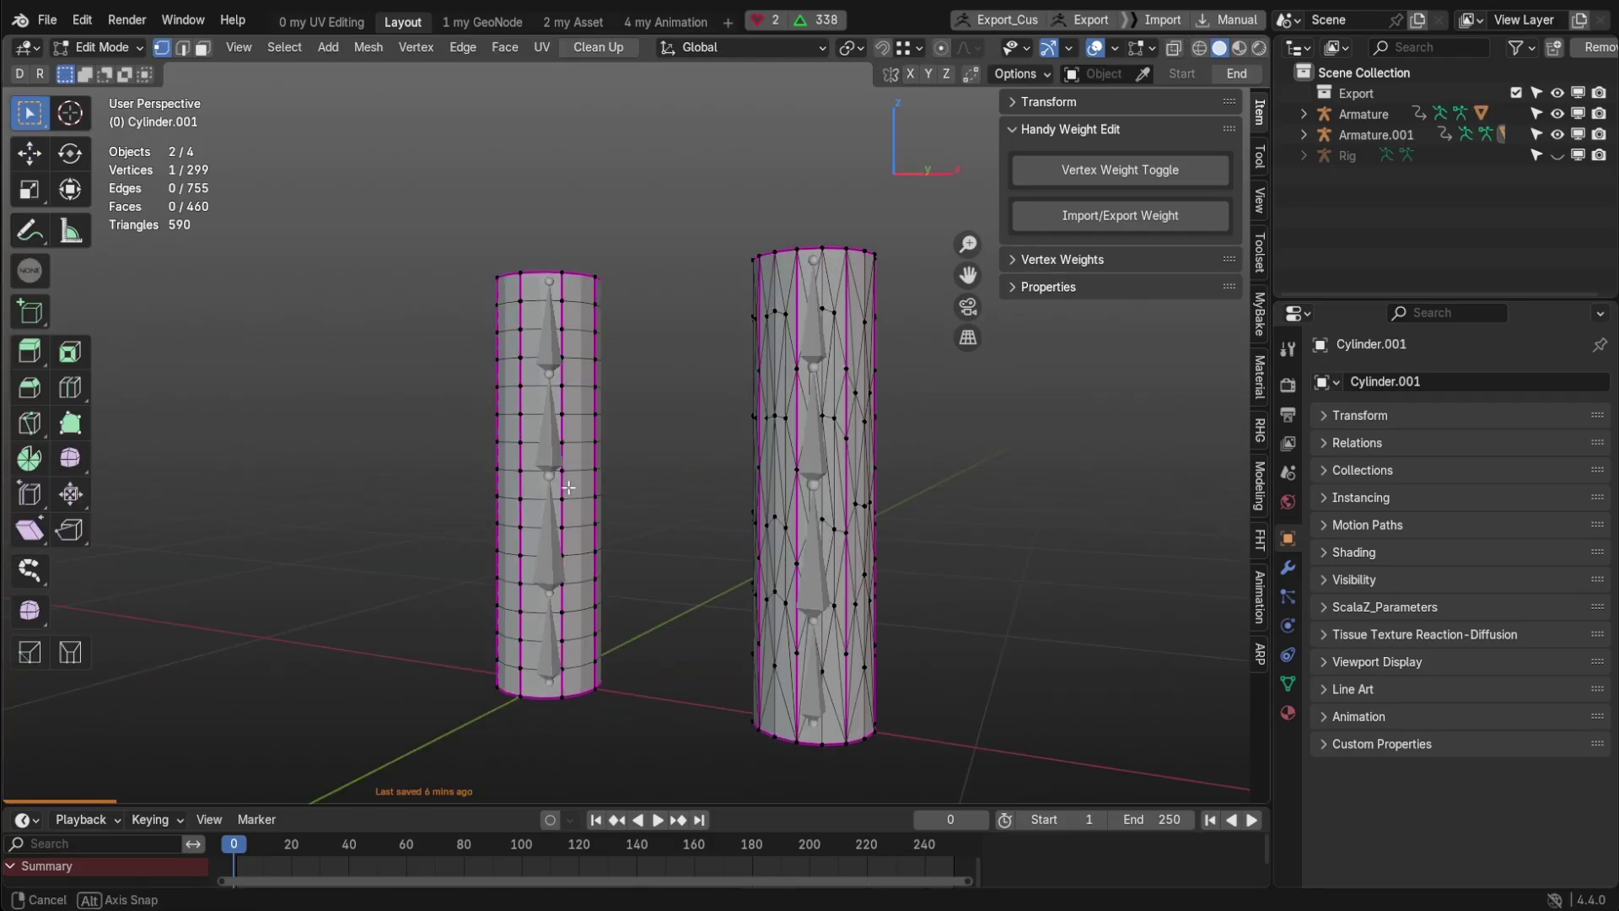
middle_click_drag(764, 519, 618, 622)
Step: Play the bend animation in Object Mode, then stop back at frame 0
key("space")
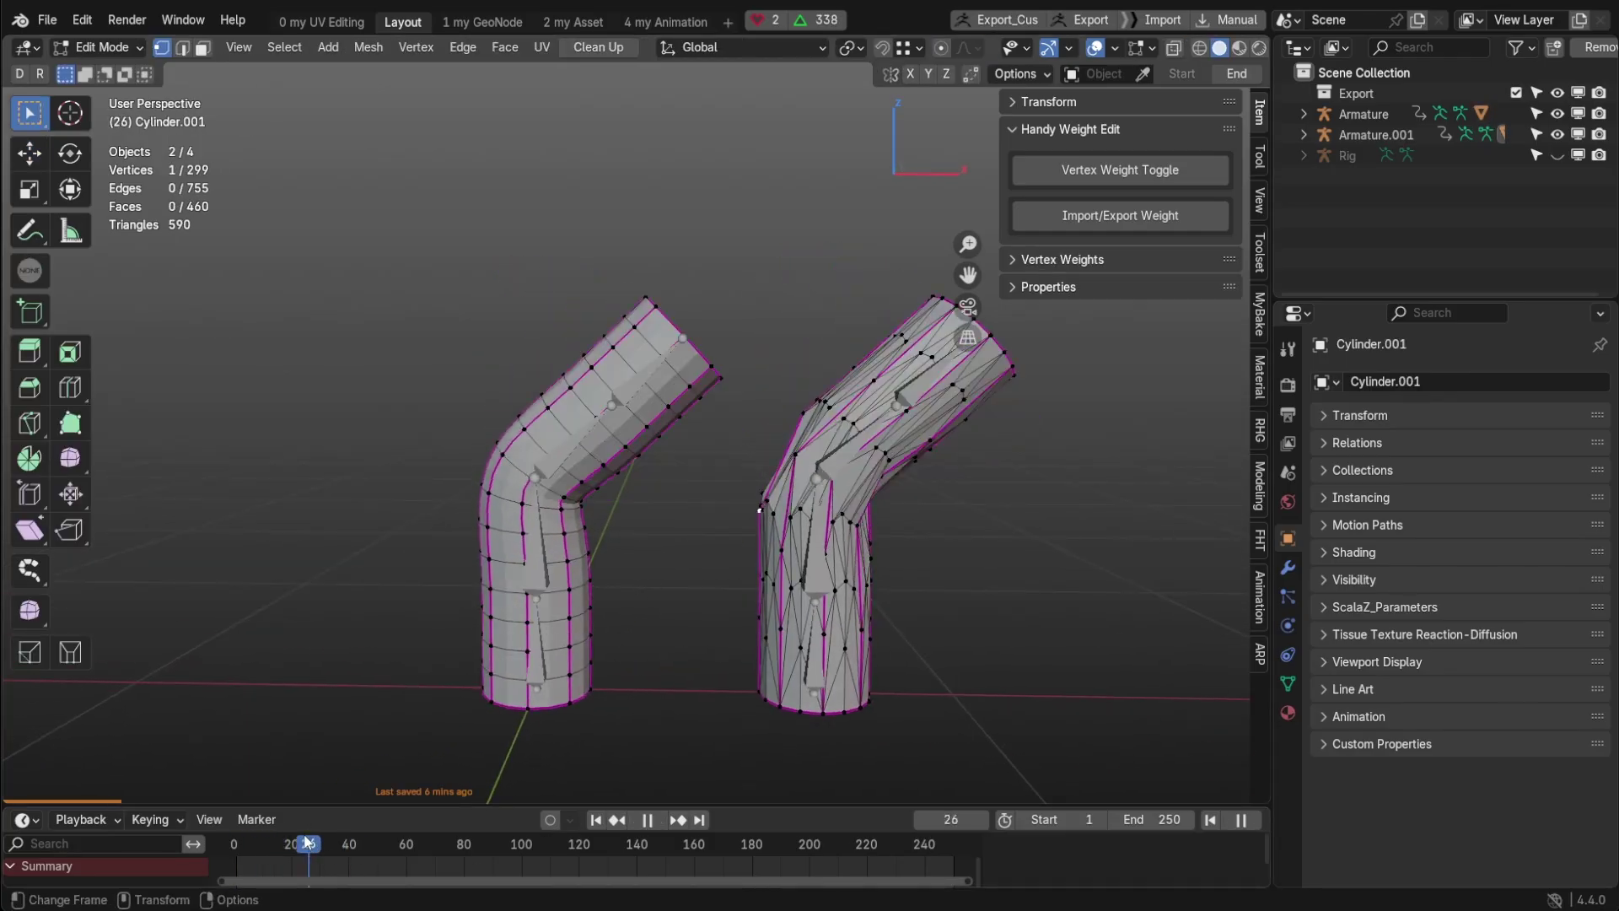
key("Tab")
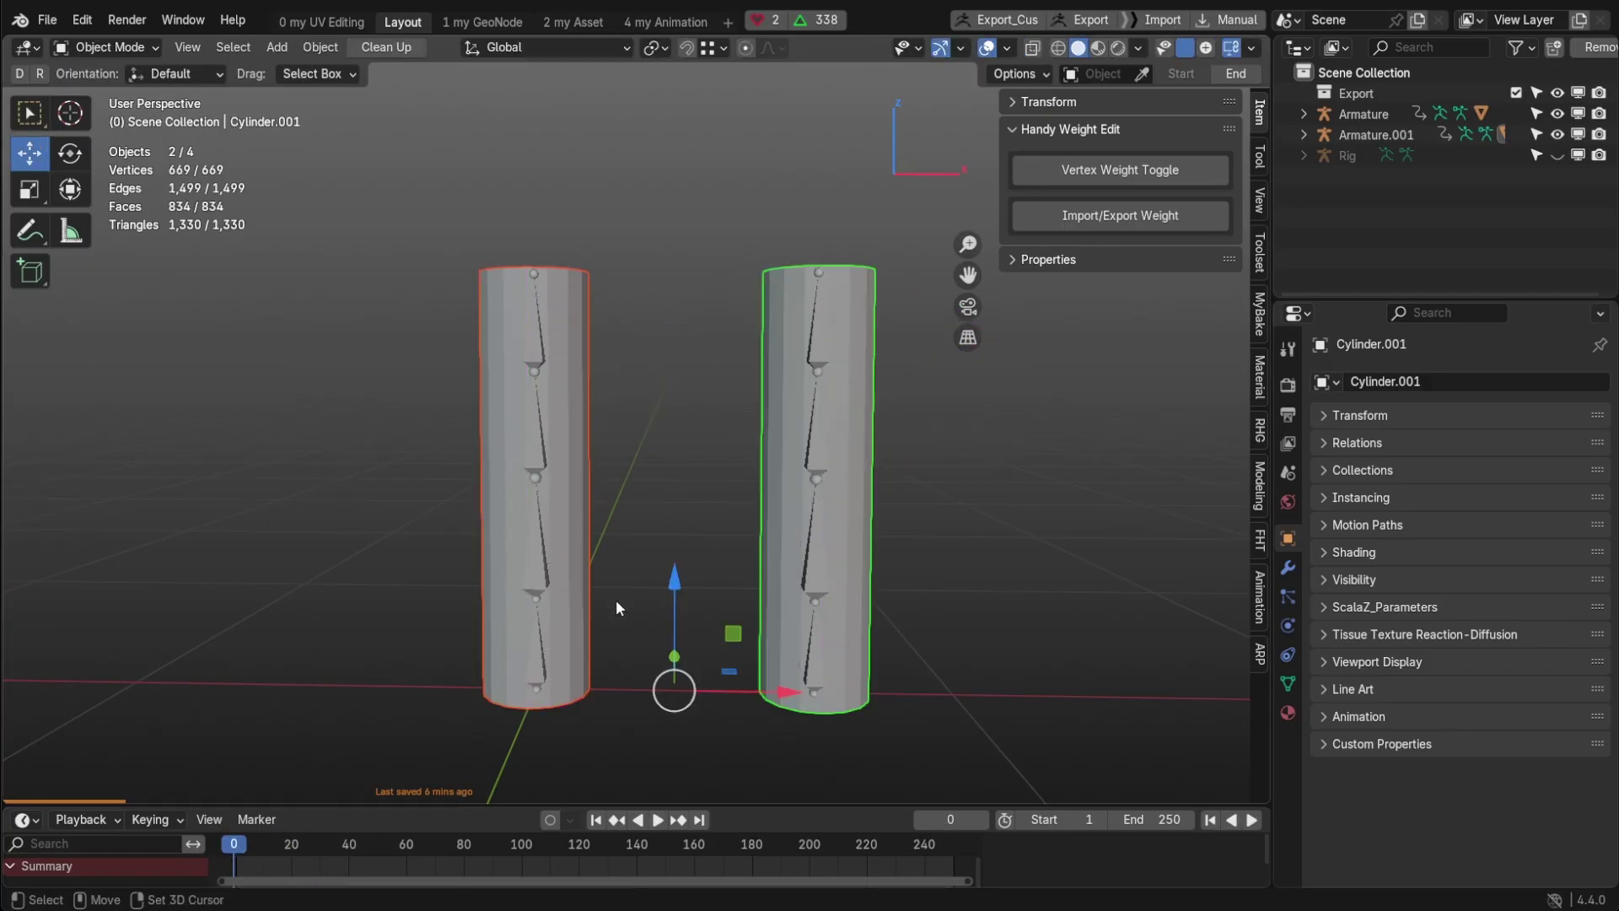
middle_click_drag(576, 640, 544, 608)
left_click(255, 845)
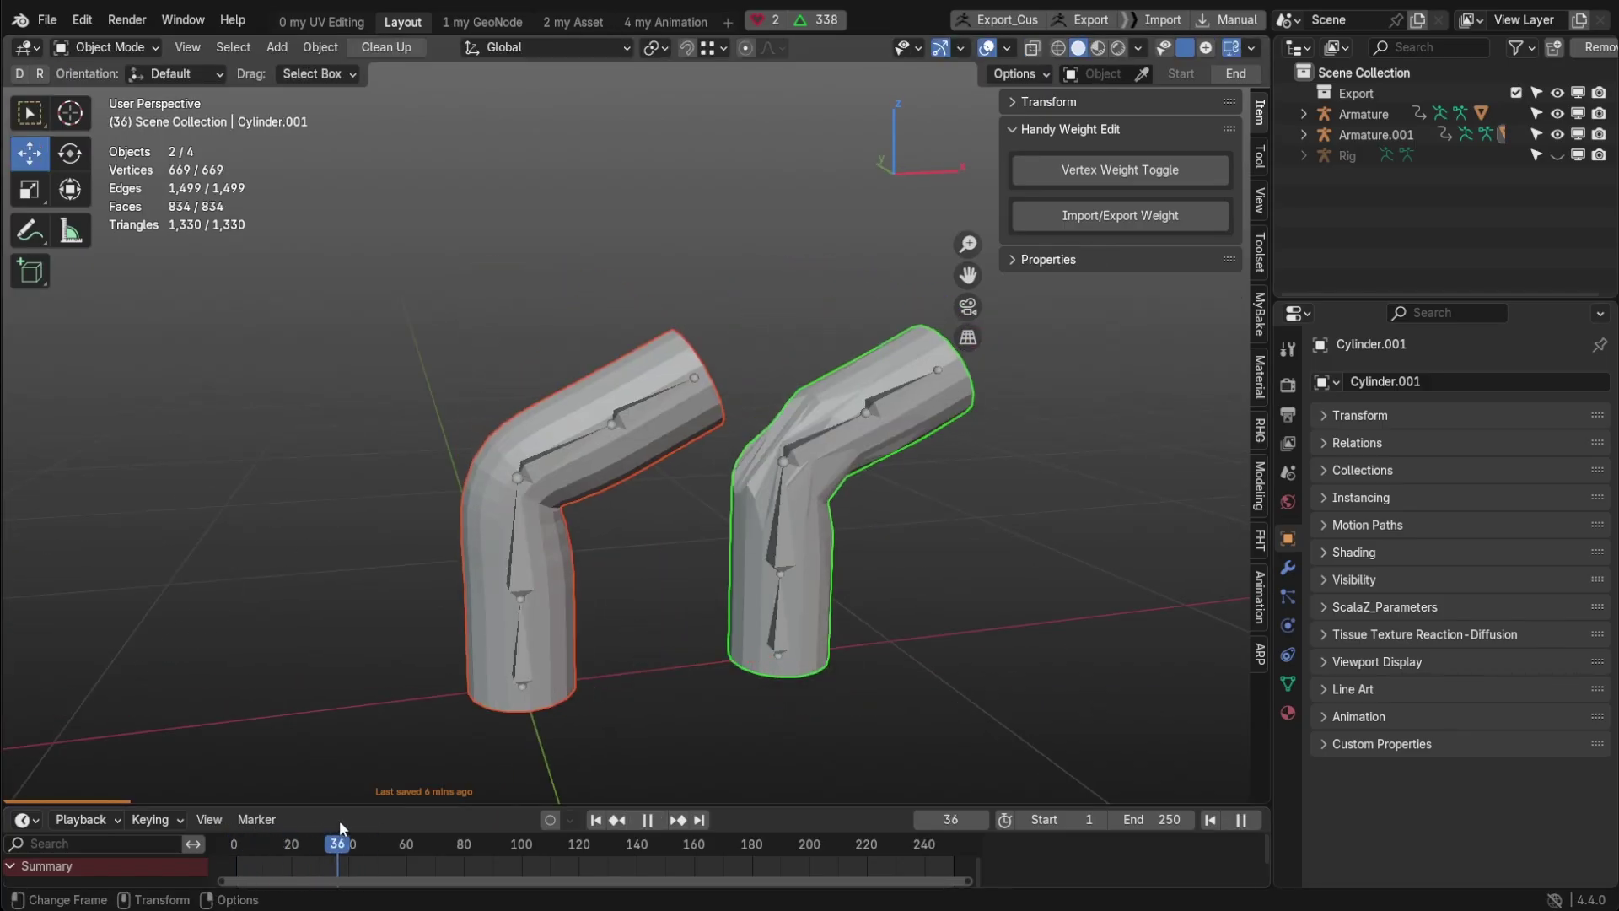
left_click(249, 846)
key("Escape")
middle_click_drag(824, 470, 646, 451)
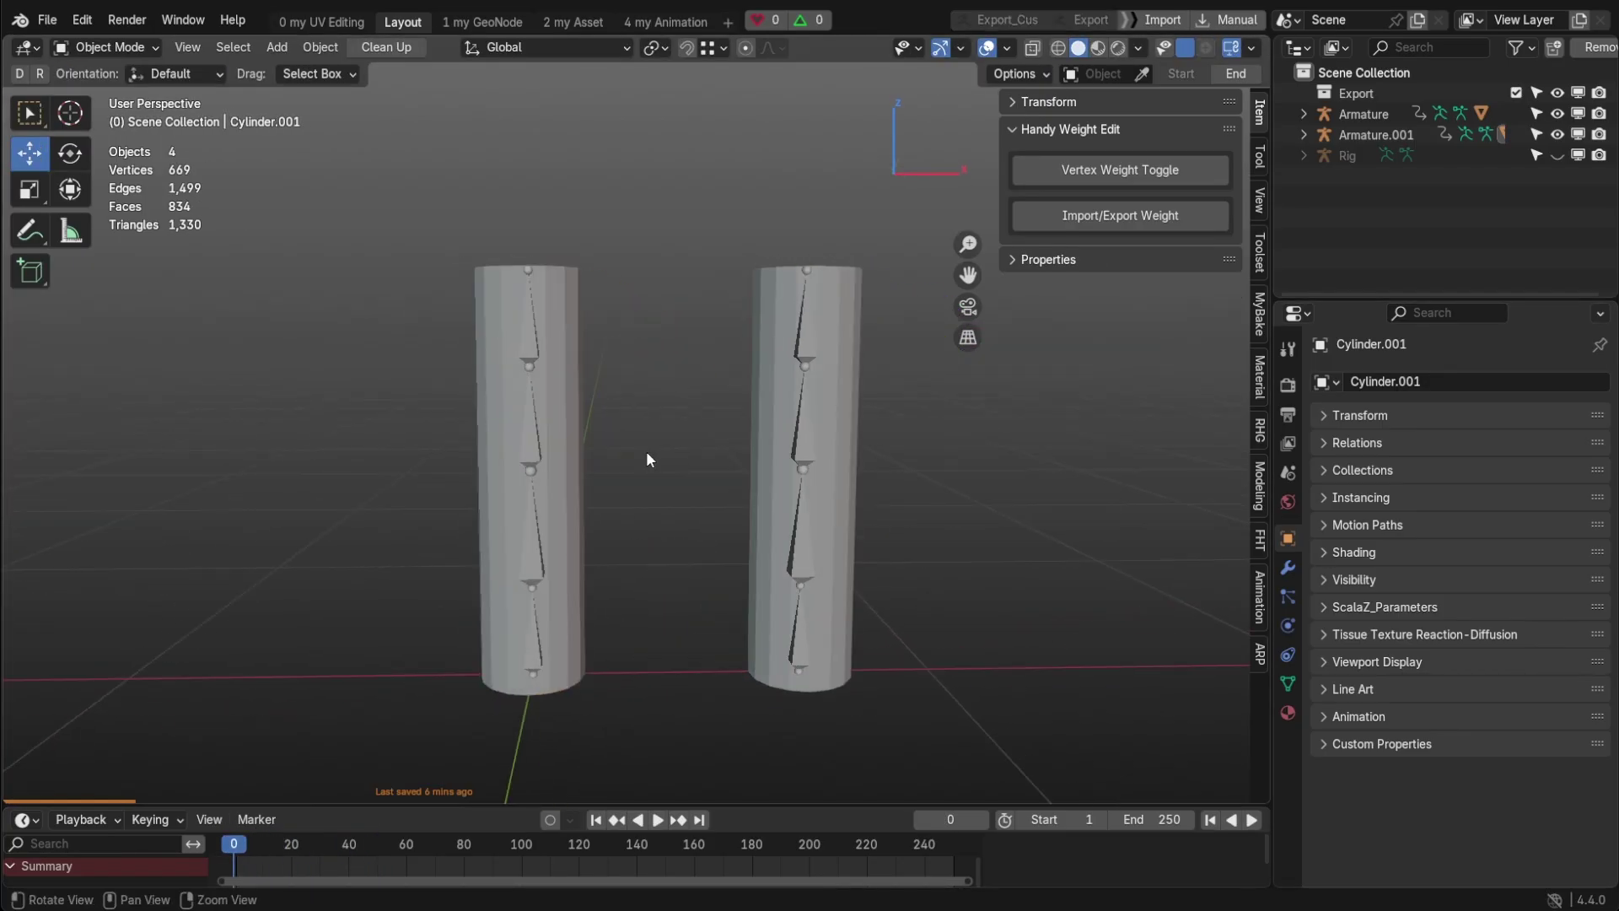
Step: Duplicate the cylinder and its armature and place the copy to the left
left_click_drag(344, 373, 710, 625)
key("shift+d")
left_click(418, 392)
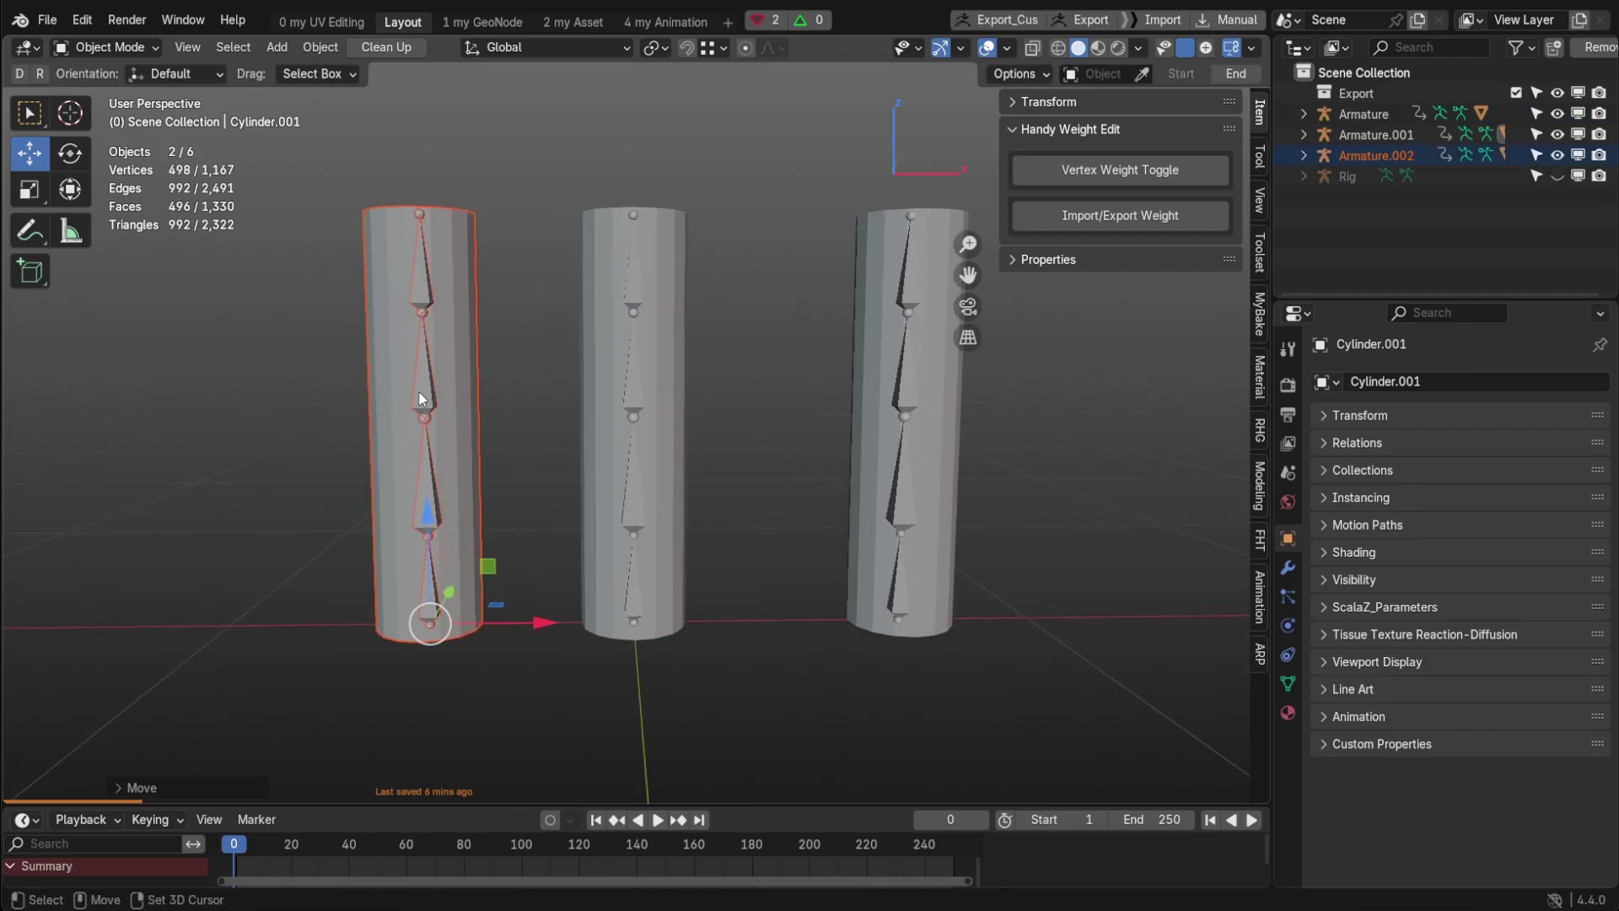
Step: Move a bone of the copied rig along X and scrub frames to test the deformation
key("Tab")
scroll(419, 393, "up", 4)
key("g")
key("x")
left_click(628, 505)
key("ctrl+Tab")
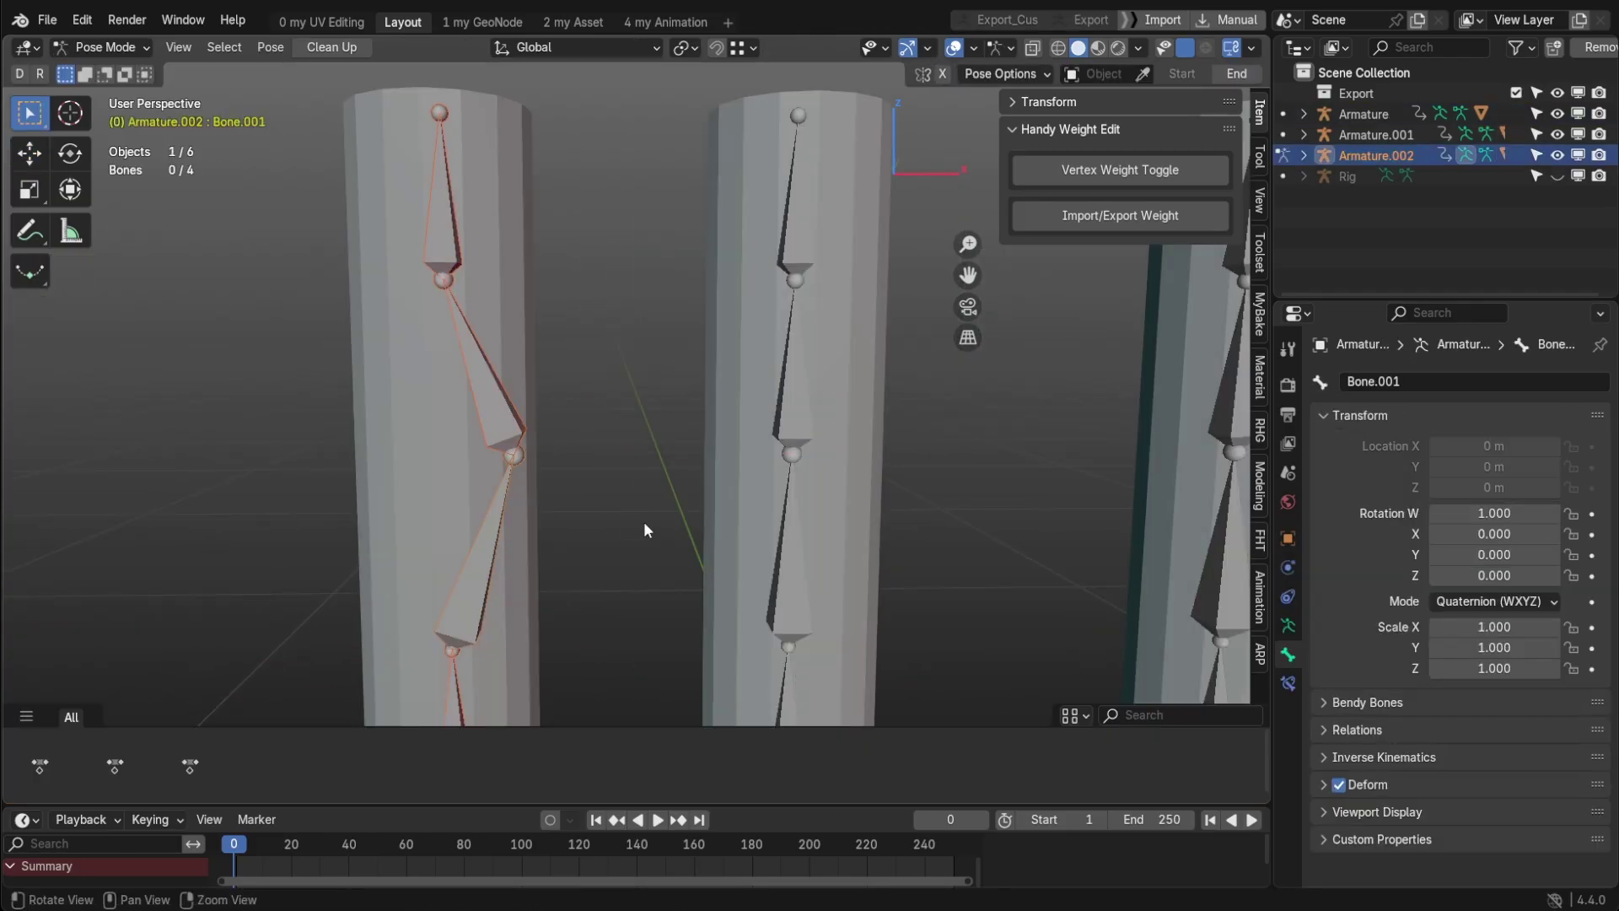
key("ctrl+Tab")
scroll(578, 485, "down", 4)
left_click(396, 764)
mouse_move(238, 839)
left_mouse_down()
mouse_move(369, 847)
mouse_move(342, 847)
left_mouse_up()
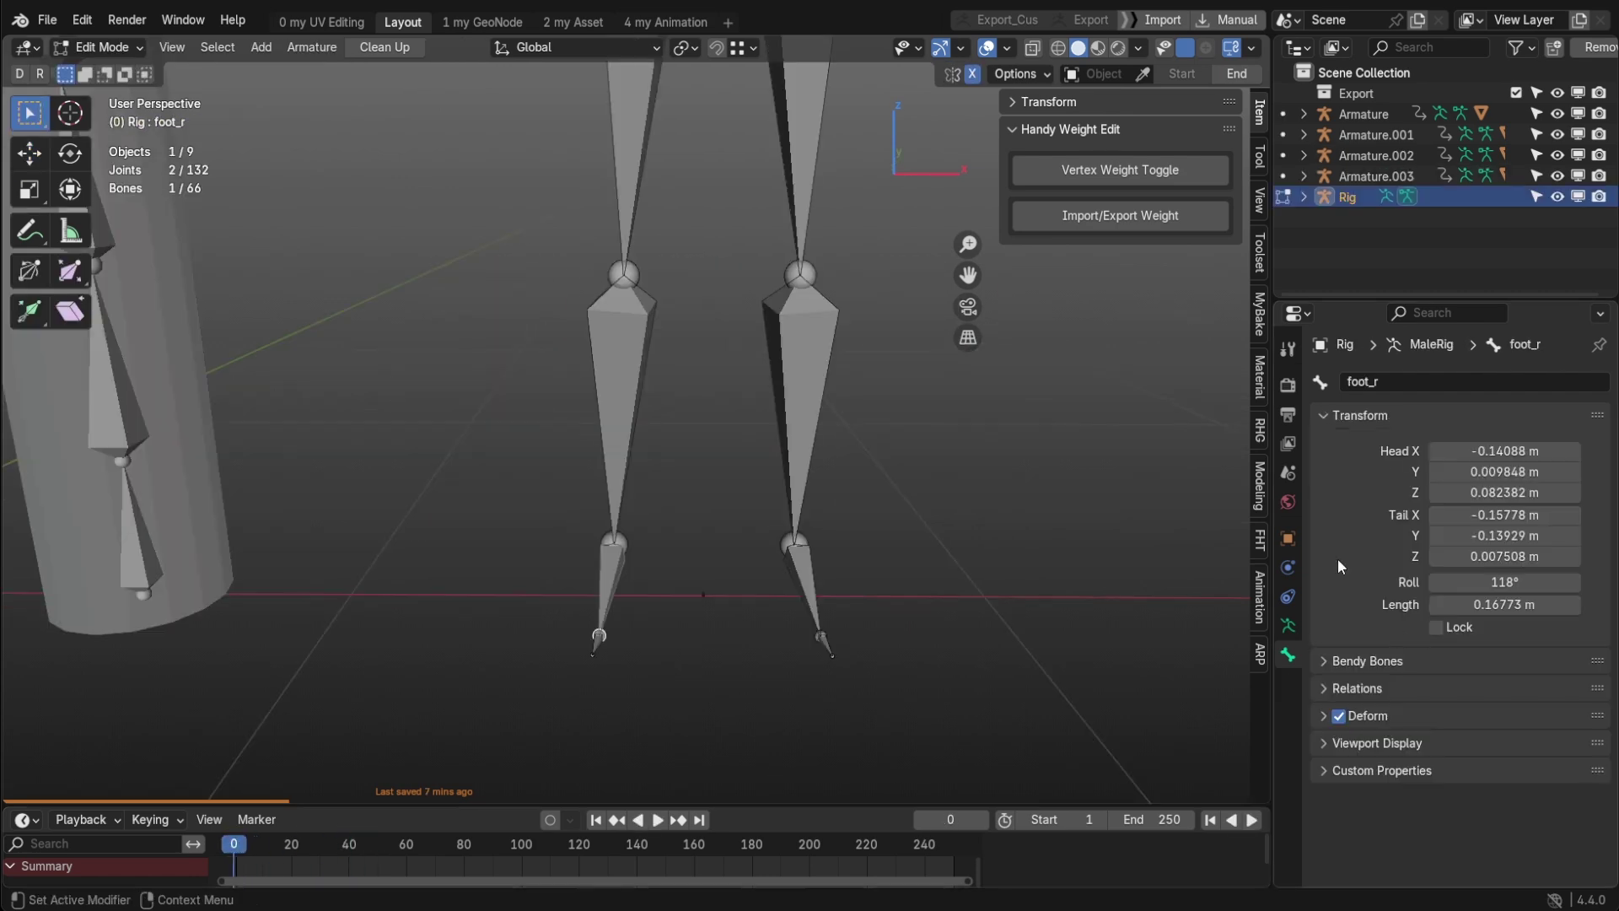
Step: Enable Names in the armature's Viewport Display settings
key("ctrl+shift+Tab")
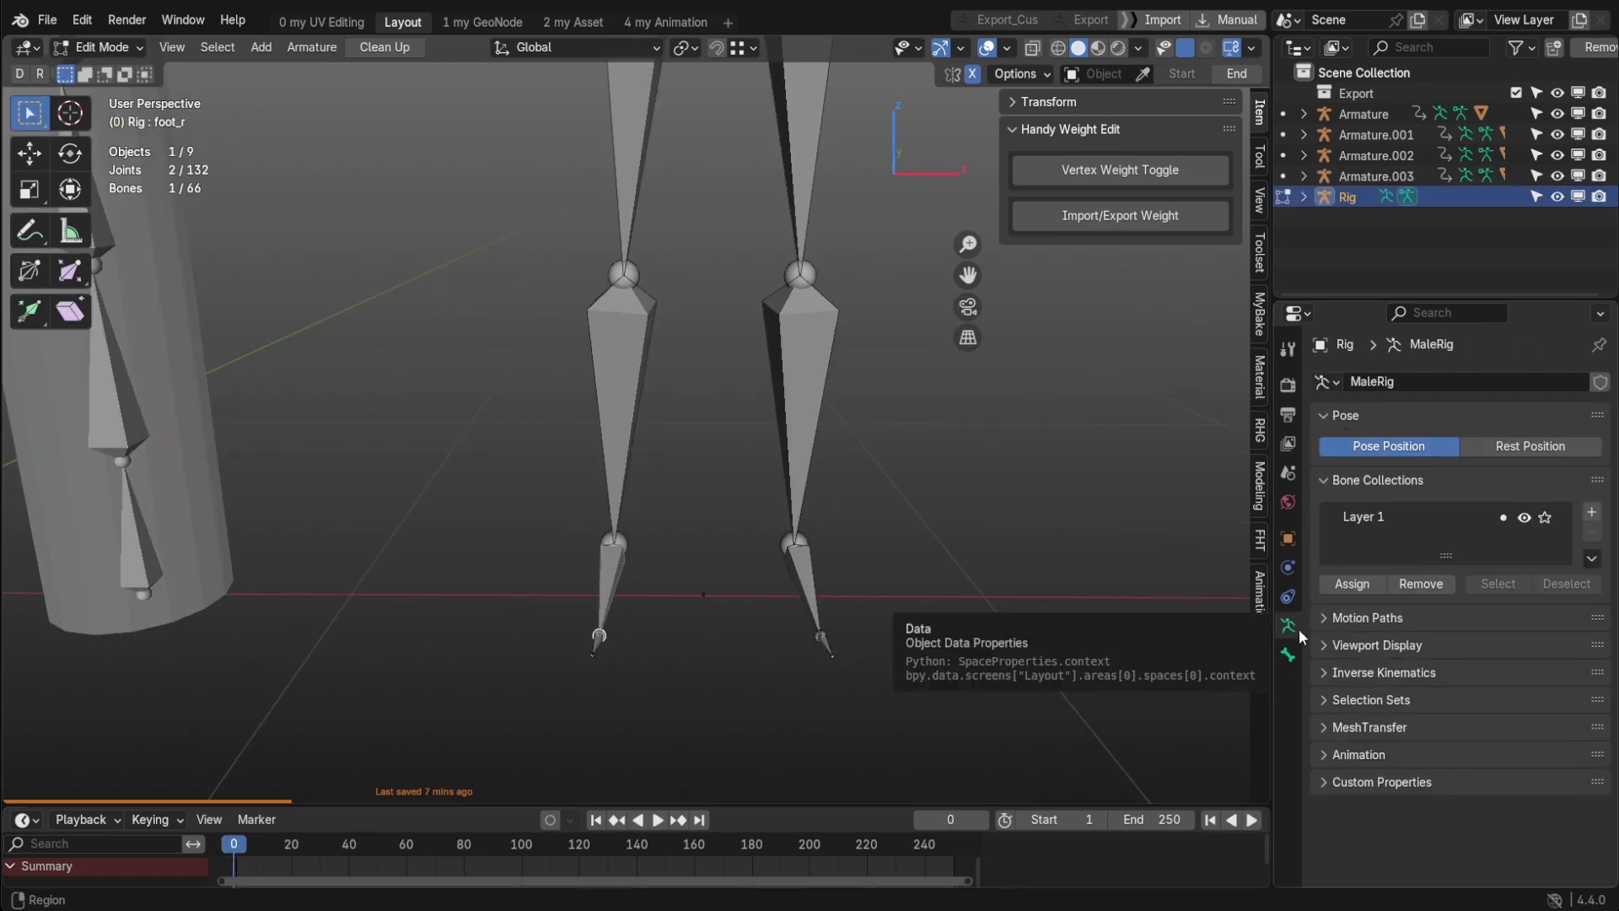
left_click(1362, 646)
left_click(1436, 701)
scroll(849, 401, "up", 3)
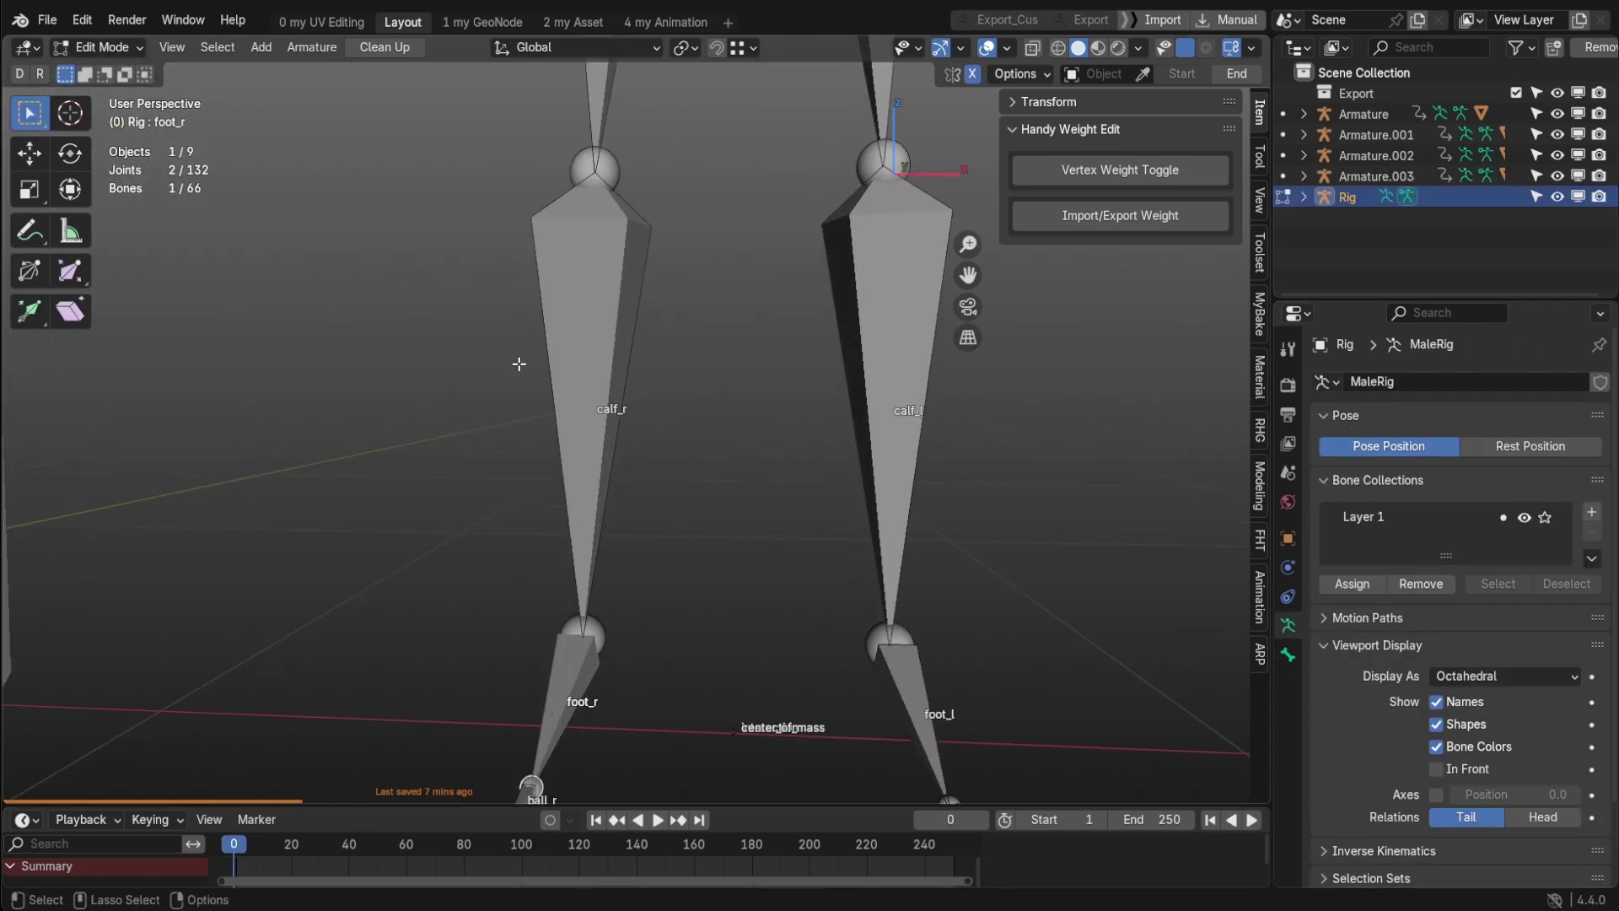
key("alt+a")
scroll(850, 400, "down", 2)
left_click_drag(469, 325, 621, 427)
scroll(688, 470, "down", 4)
scroll(791, 308, "up", 4)
scroll(791, 308, "down", 3)
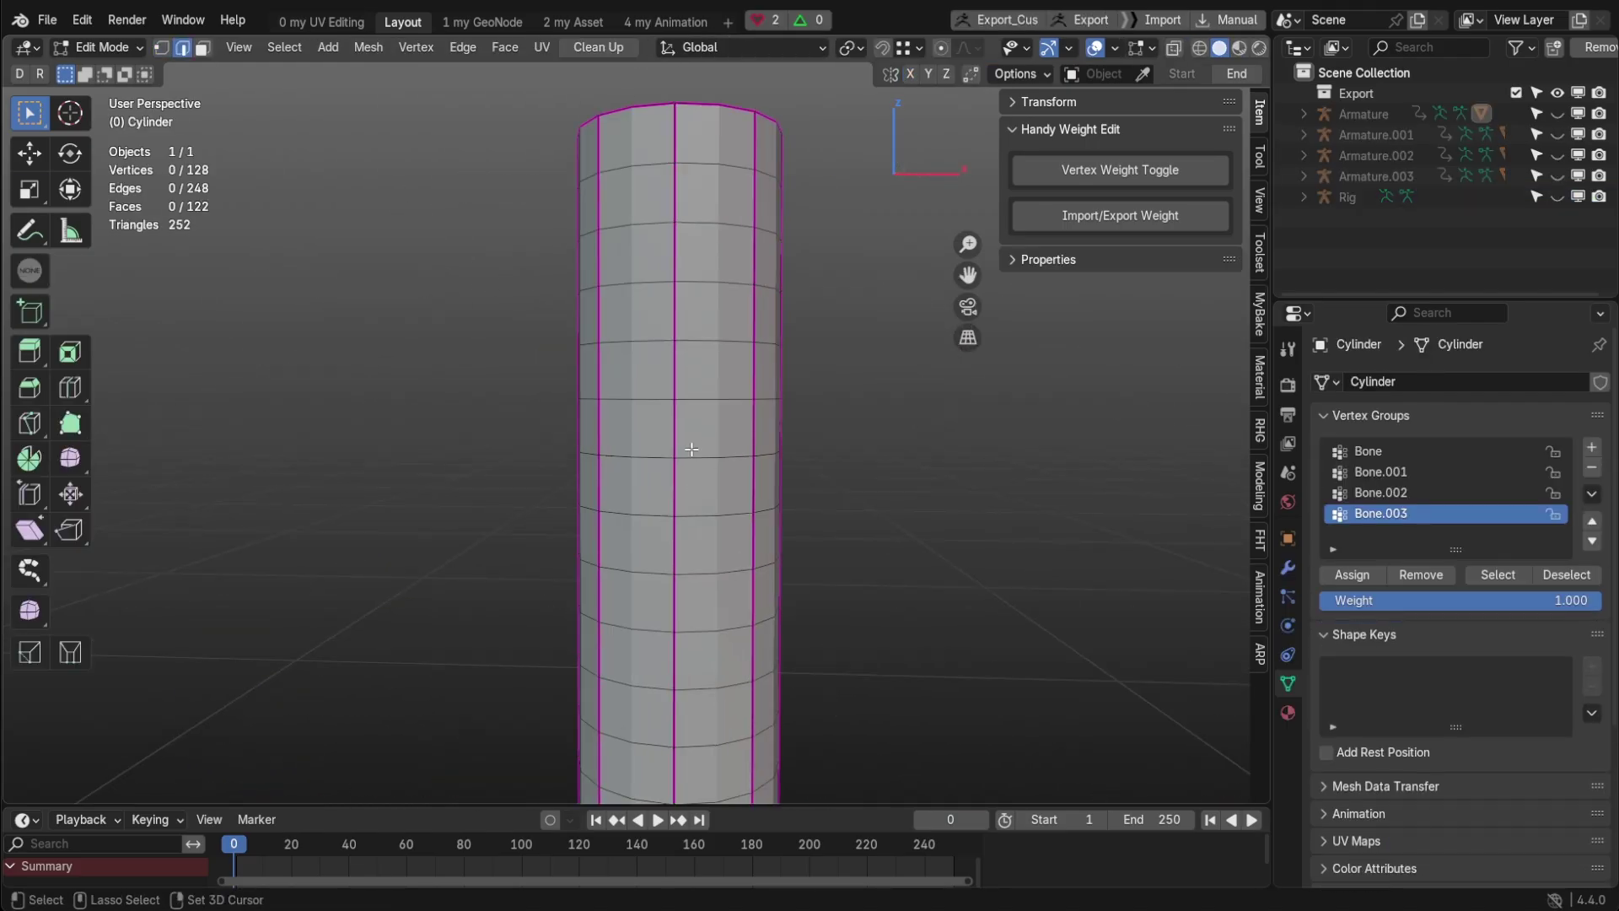
Step: Select an edge ring on the cylinder and grow it with Select More
key("1")
left_click(692, 449)
middle_click_drag(691, 449, 697, 456)
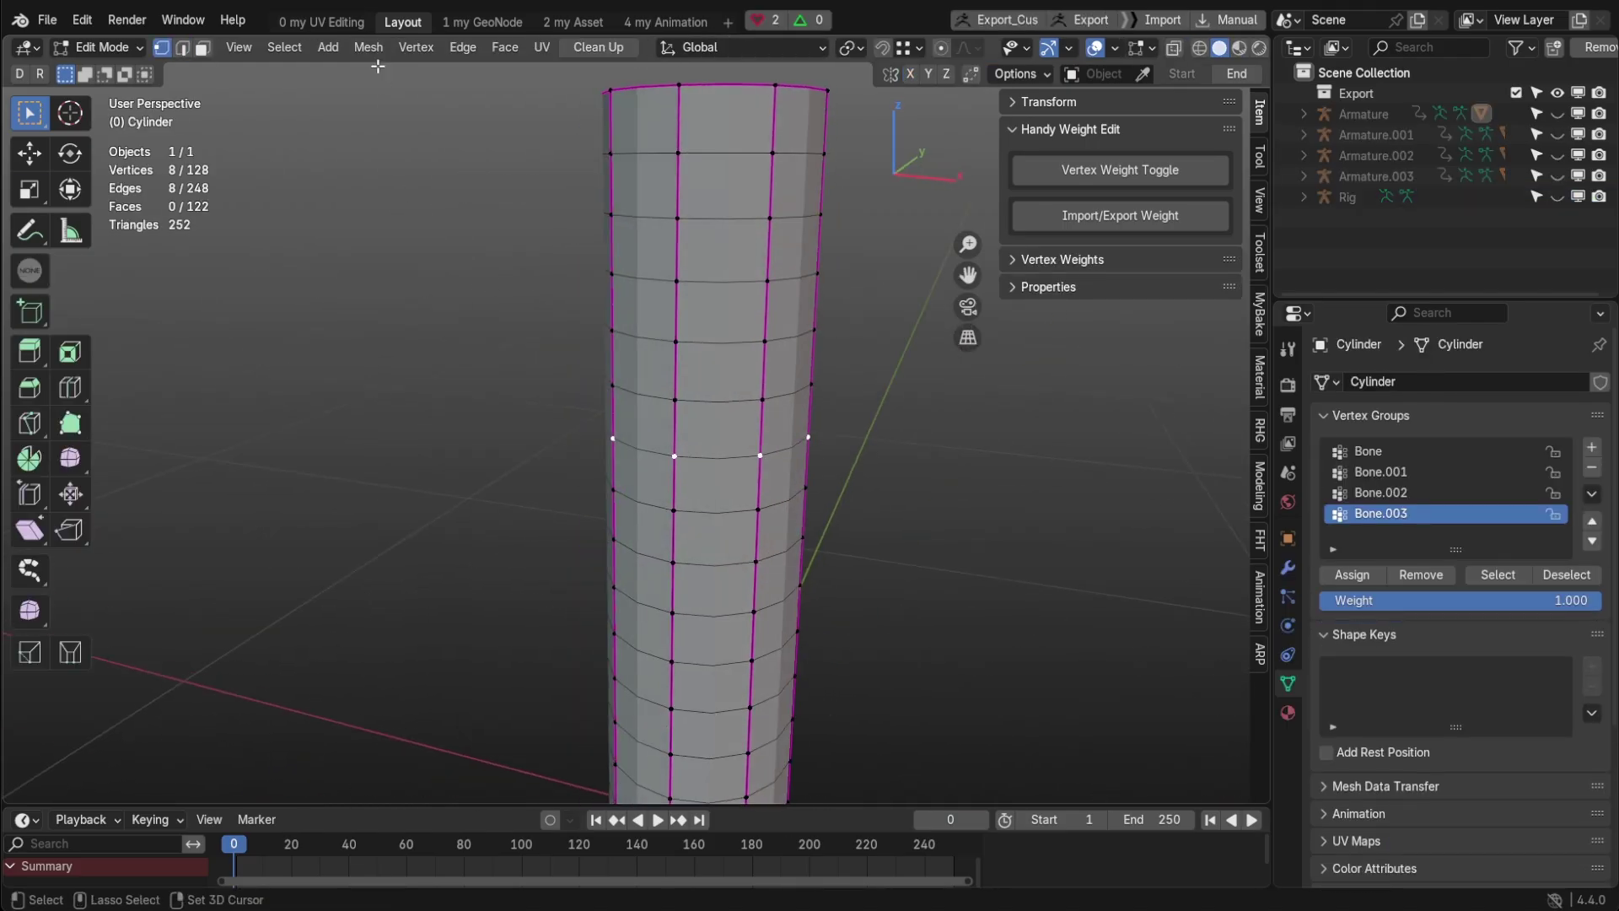
middle_click_drag(393, 76, 362, 86)
left_click(738, 358, "shift")
left_click(284, 46)
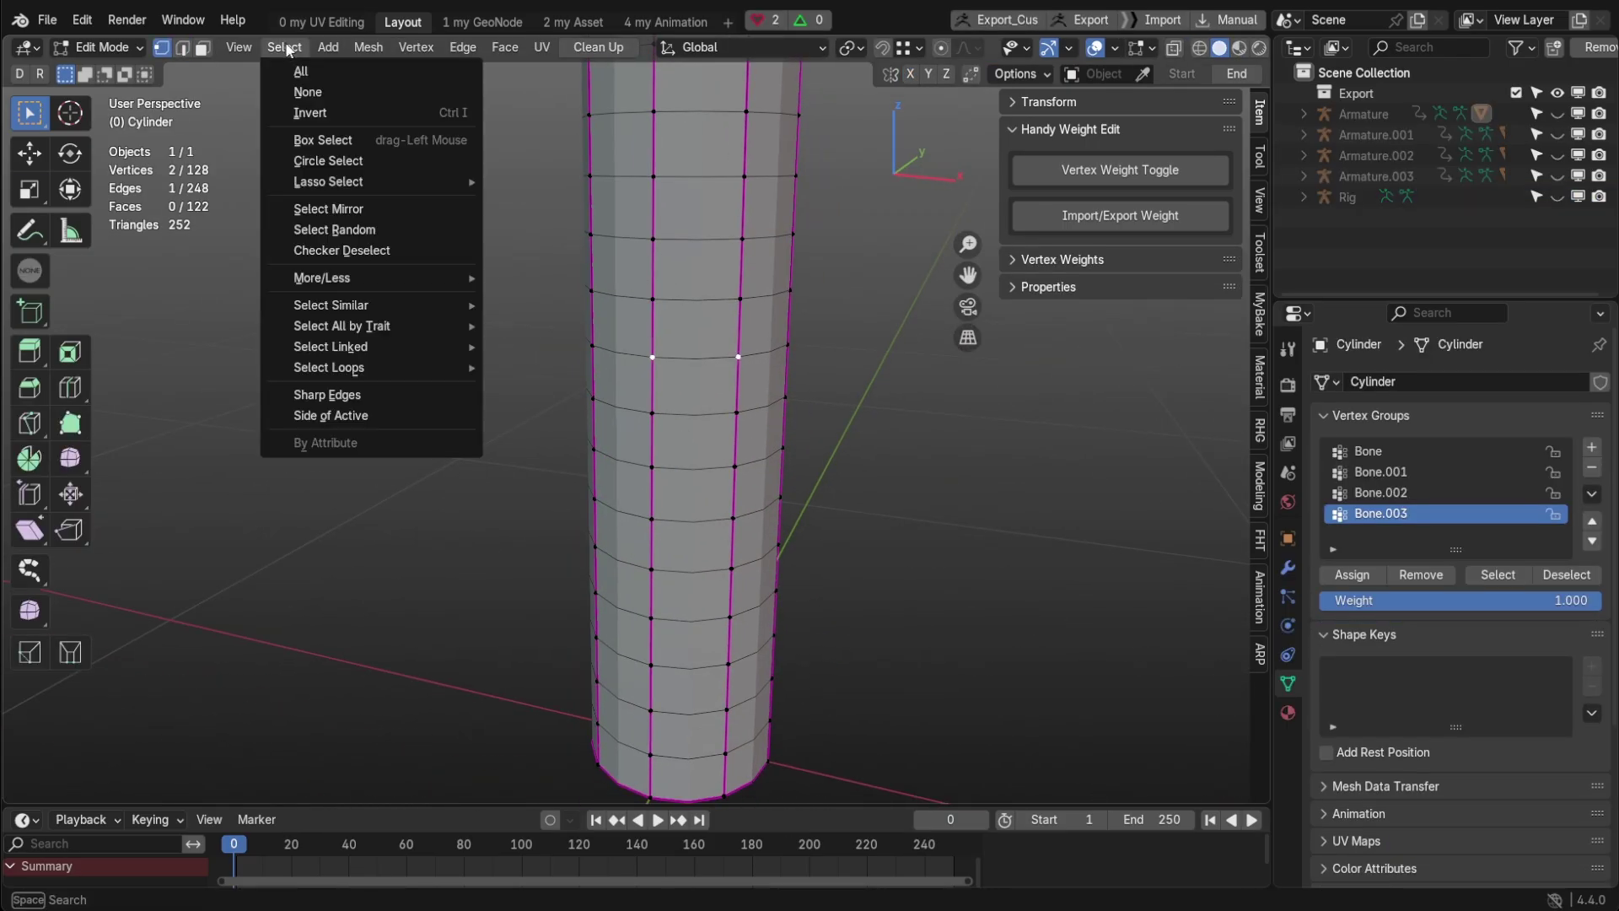
left_click(594, 385)
left_click(285, 47)
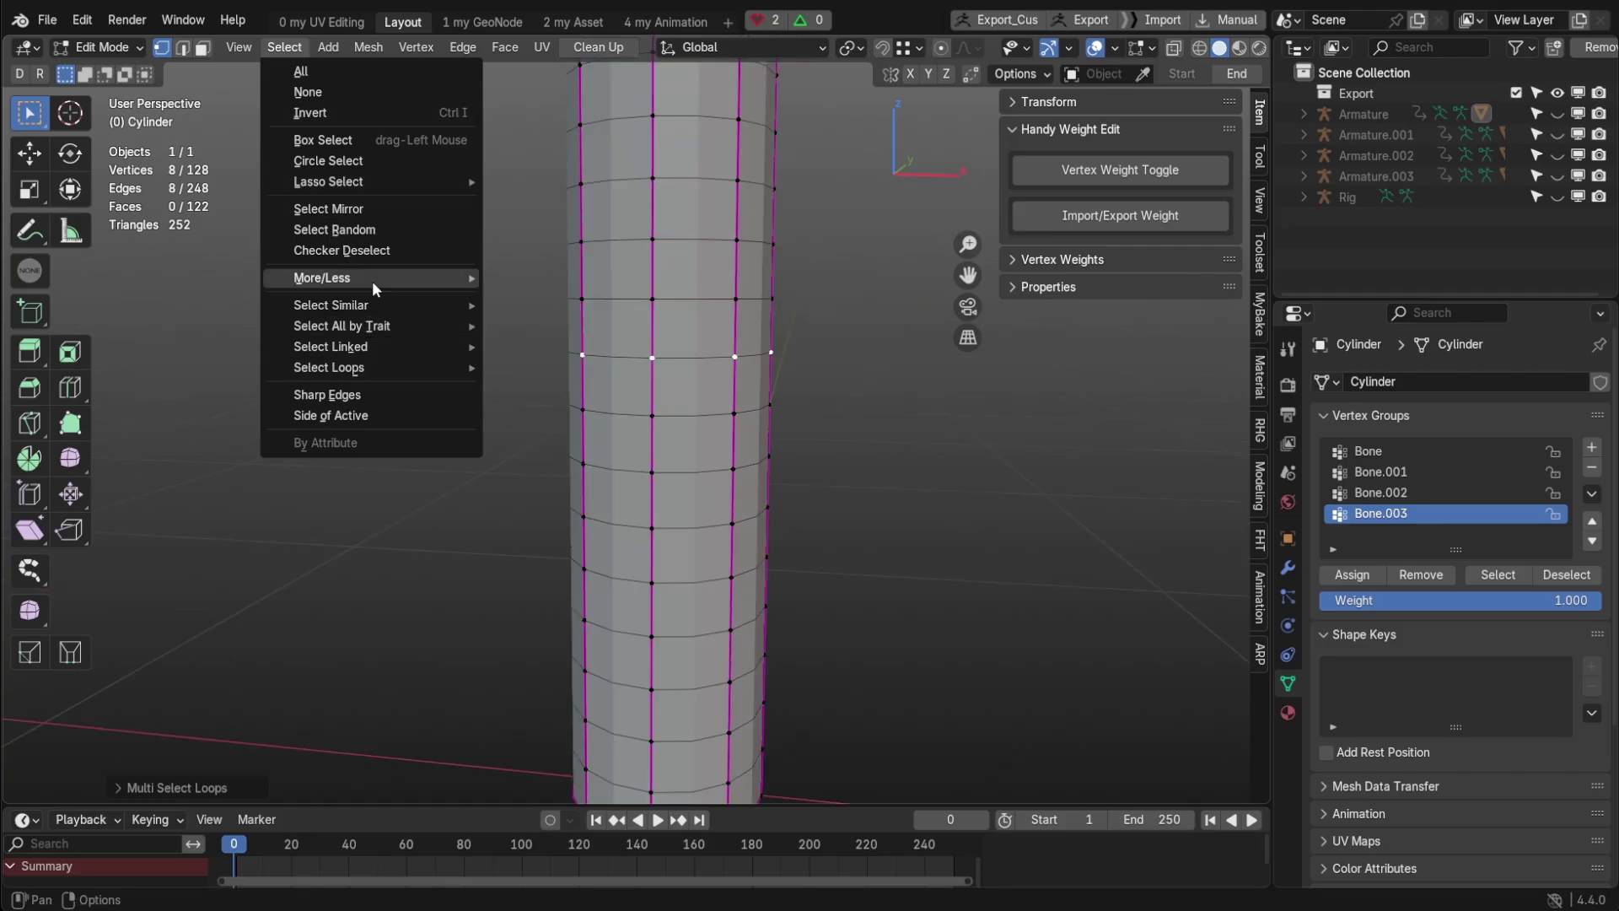
left_click(551, 275)
key("ctrl+KP_Add")
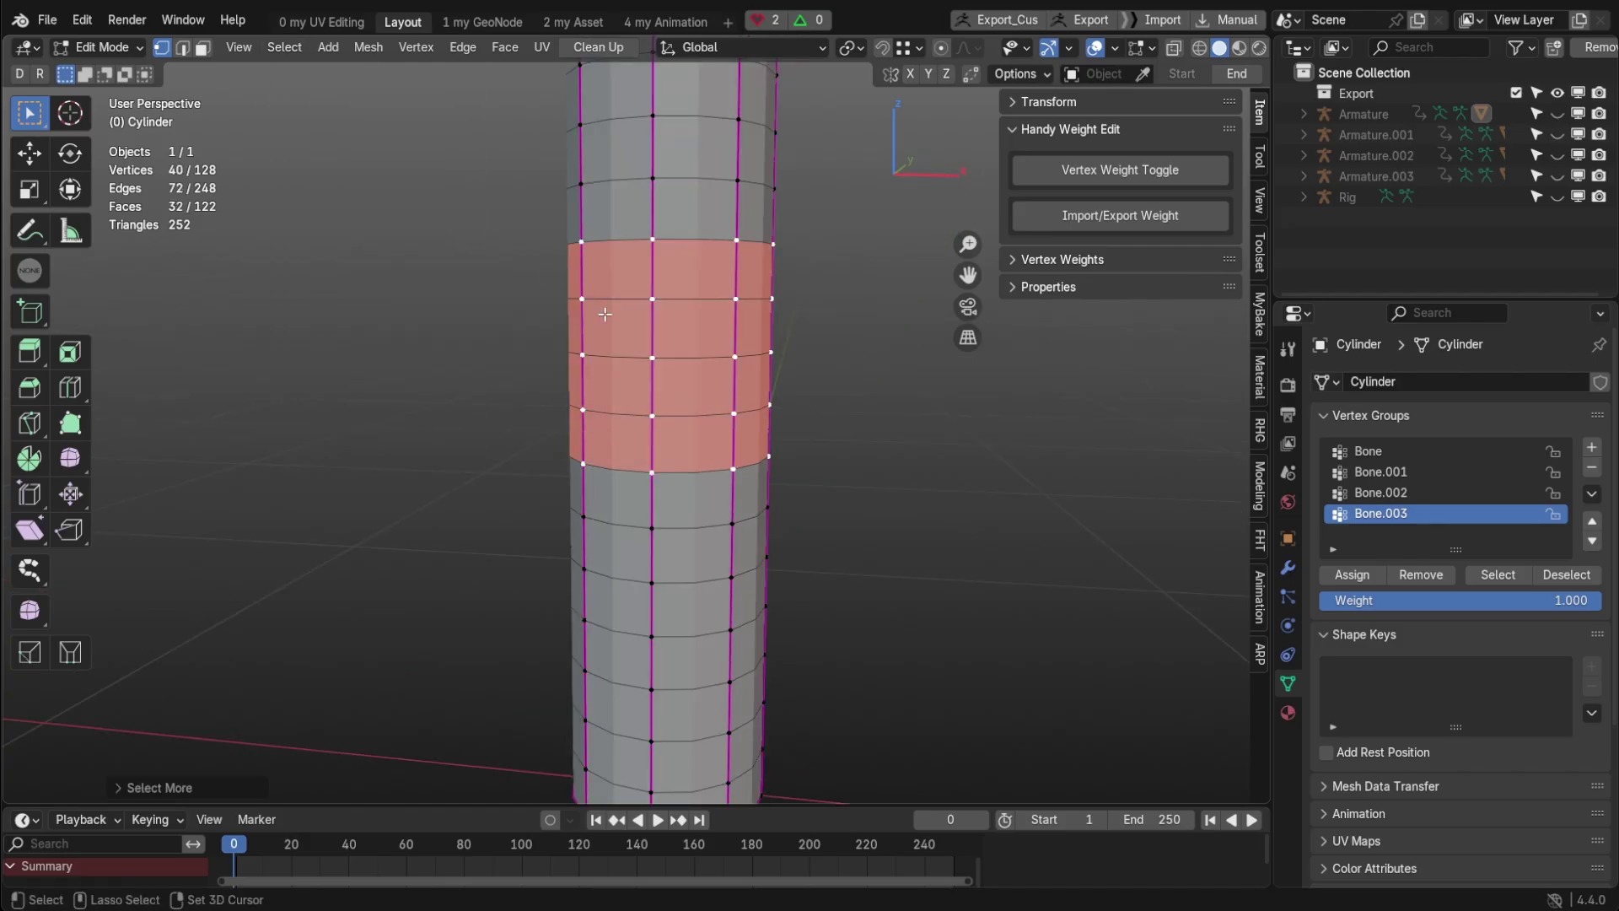
Step: Refine the selection into a band of faces using the tweak selection tool
left_click(582, 367)
key("F9")
left_click(860, 456)
left_click(885, 329)
mouse_move(885, 329)
middle_mouse_down()
mouse_move(469, 351)
mouse_move(712, 346)
mouse_move(578, 361)
middle_mouse_up()
left_click(30, 113)
left_click(114, 121)
key("ctrl+z")
scroll(579, 363, "up", 3)
Step: Hide the selected face band, then reveal it again with Alt+H
left_click(368, 47)
mouse_move(409, 505)
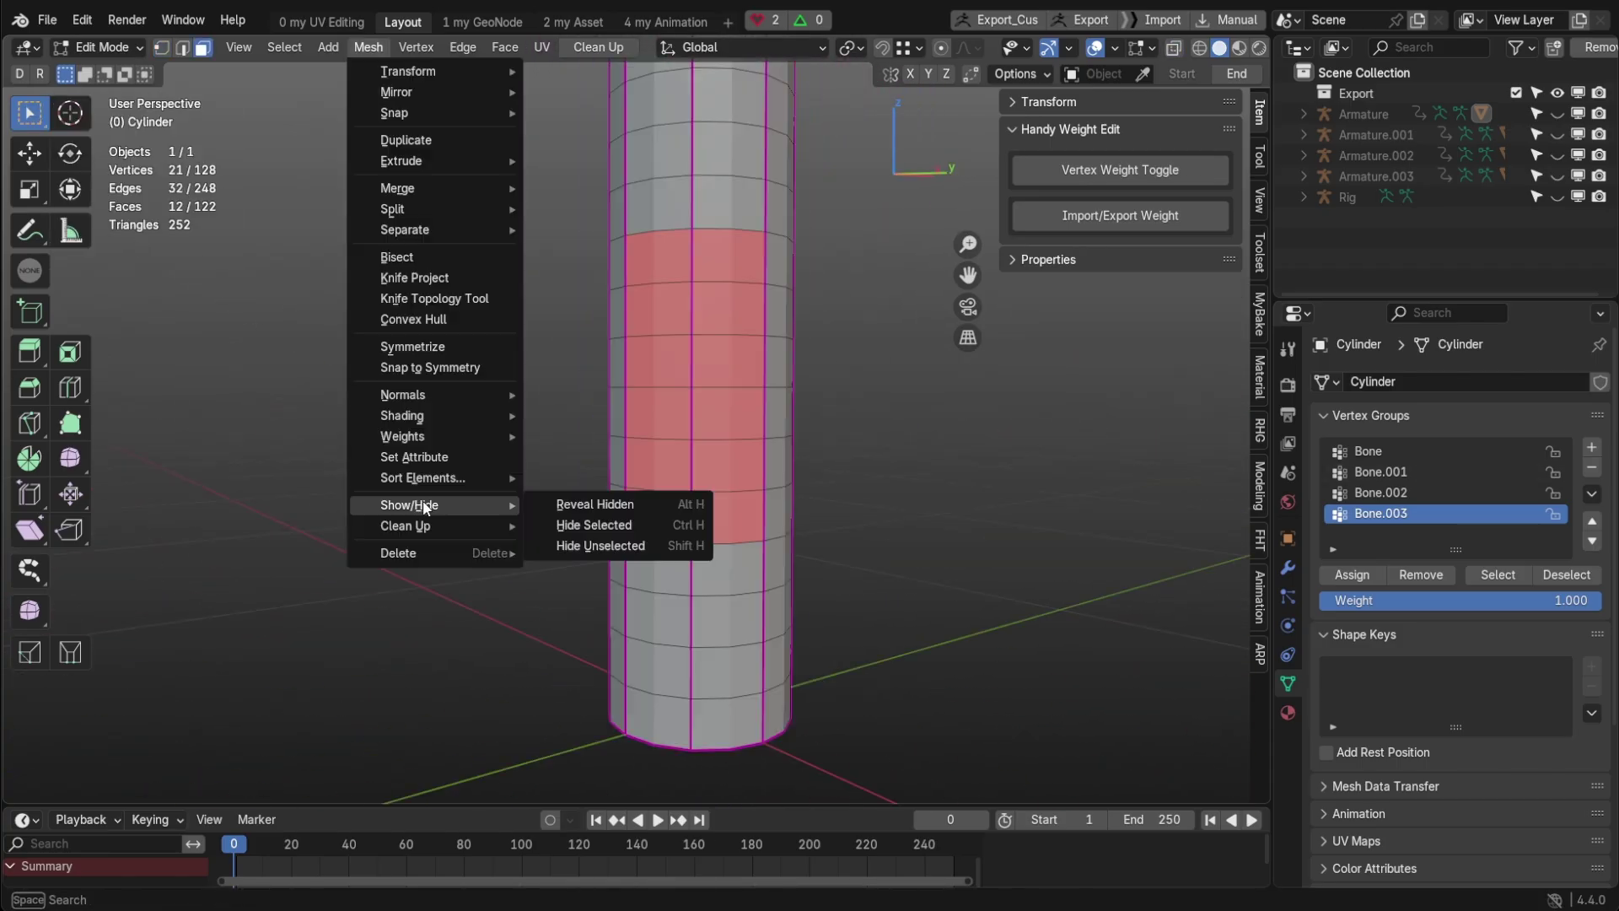
left_click(594, 525)
mouse_move(594, 524)
middle_mouse_down()
mouse_move(535, 445)
mouse_move(751, 369)
middle_mouse_up()
key("ctrl+z")
key("ctrl+z")
key("ctrl+shift+z")
key("ctrl+shift+z")
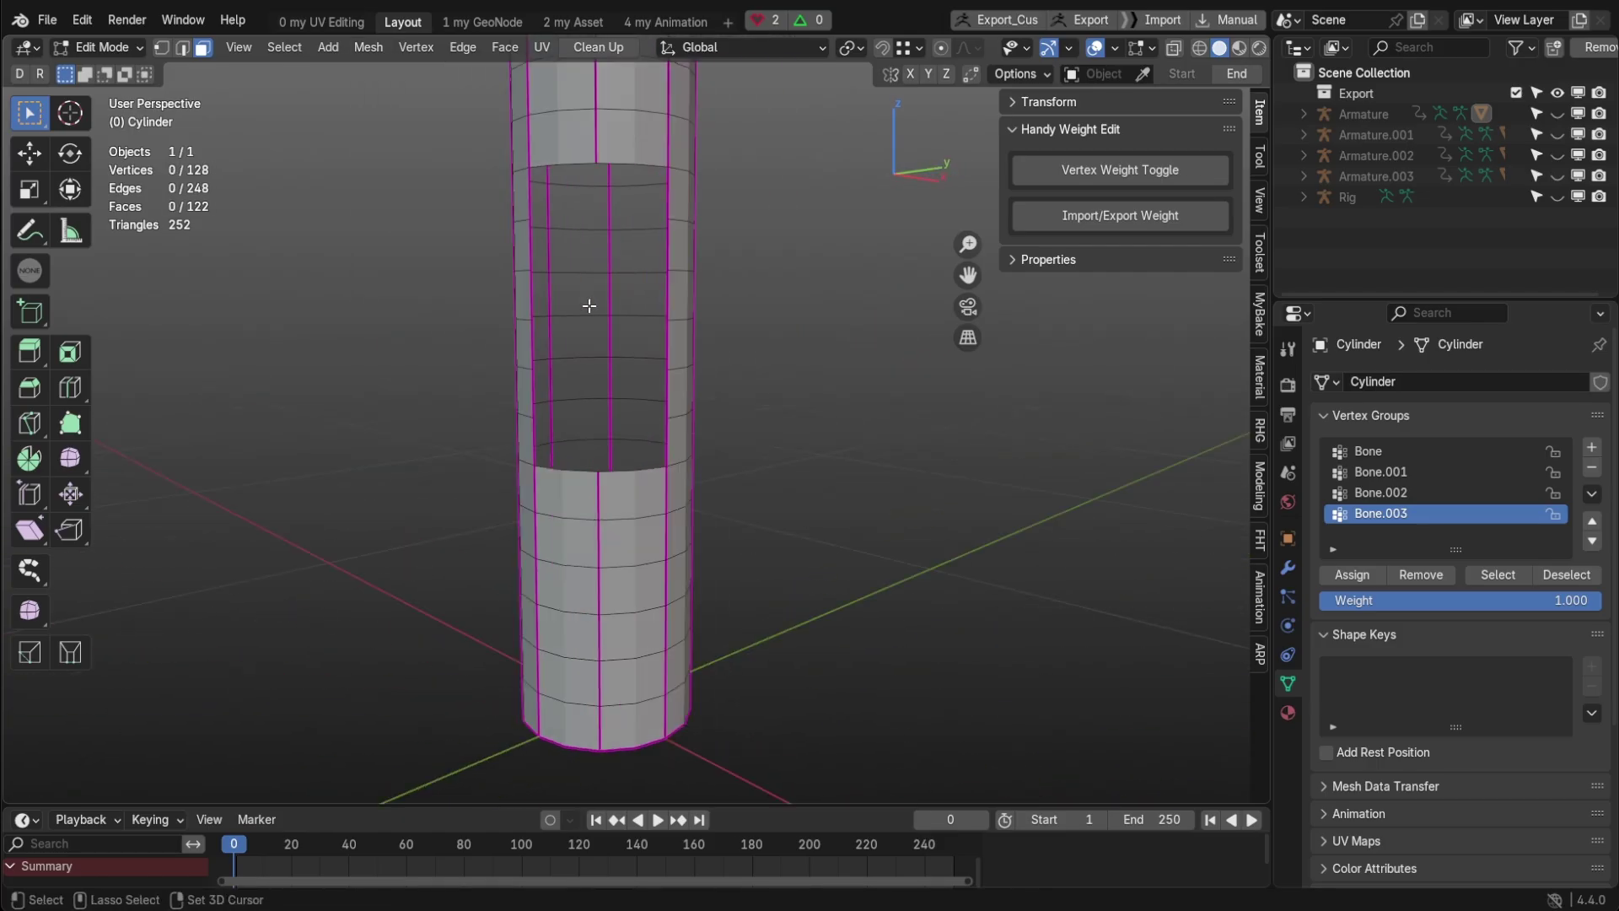
key("alt+h")
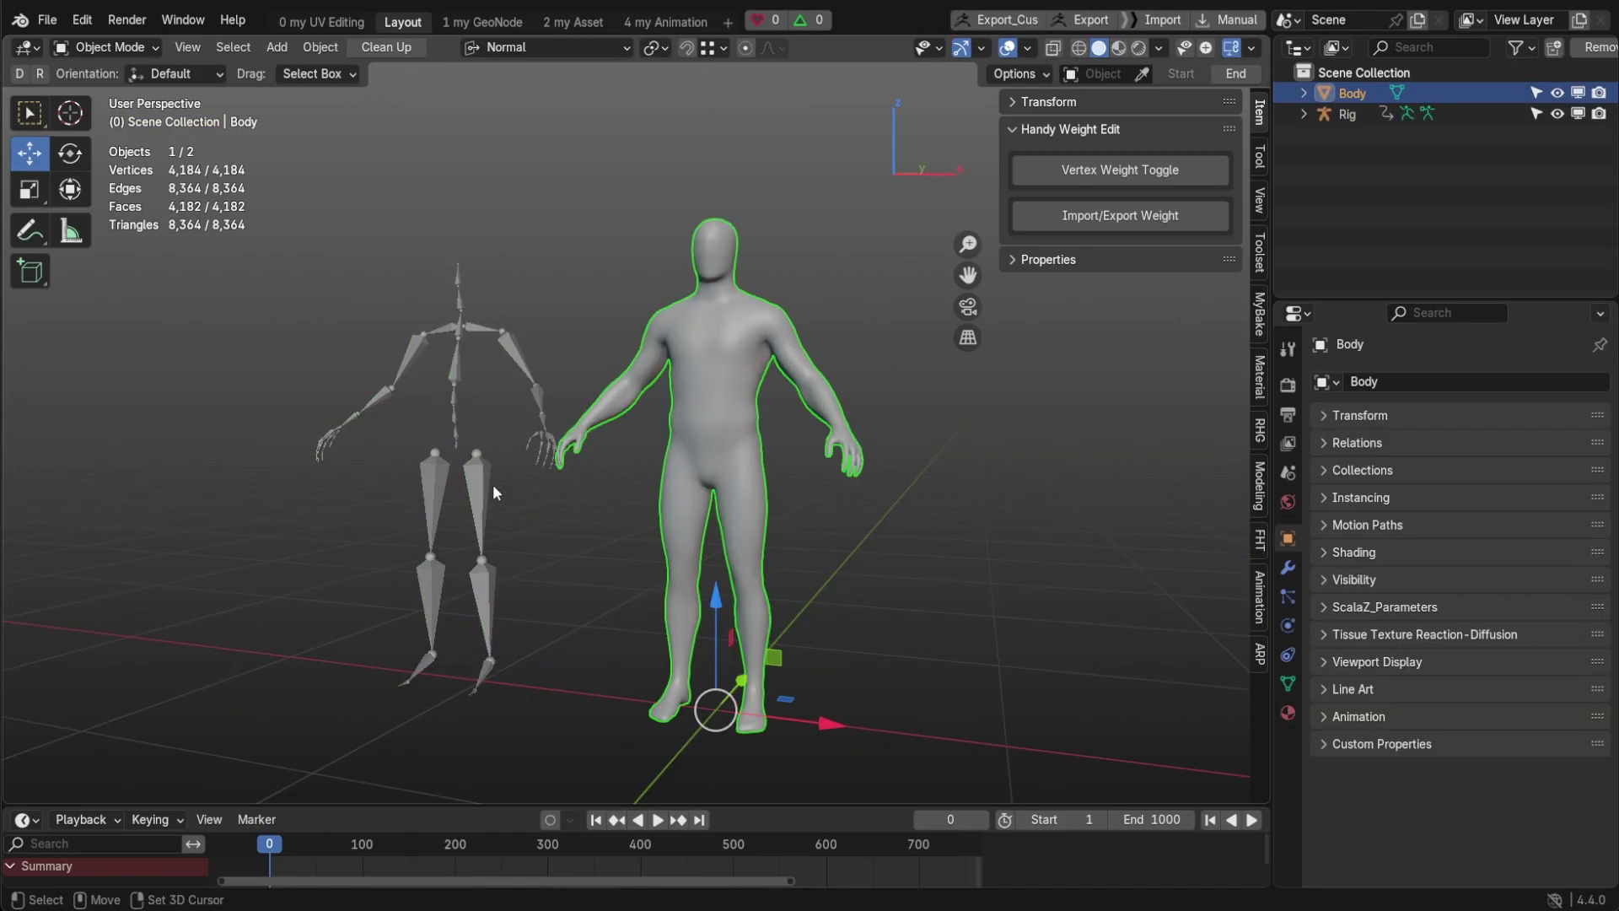
Step: Select the Rig, frame it, and scrub the timeline through its poses
left_click(492, 491)
key("KP_Decimal")
key("w")
mouse_move(295, 848)
left_mouse_down()
mouse_move(813, 857)
mouse_move(340, 867)
left_mouse_up()
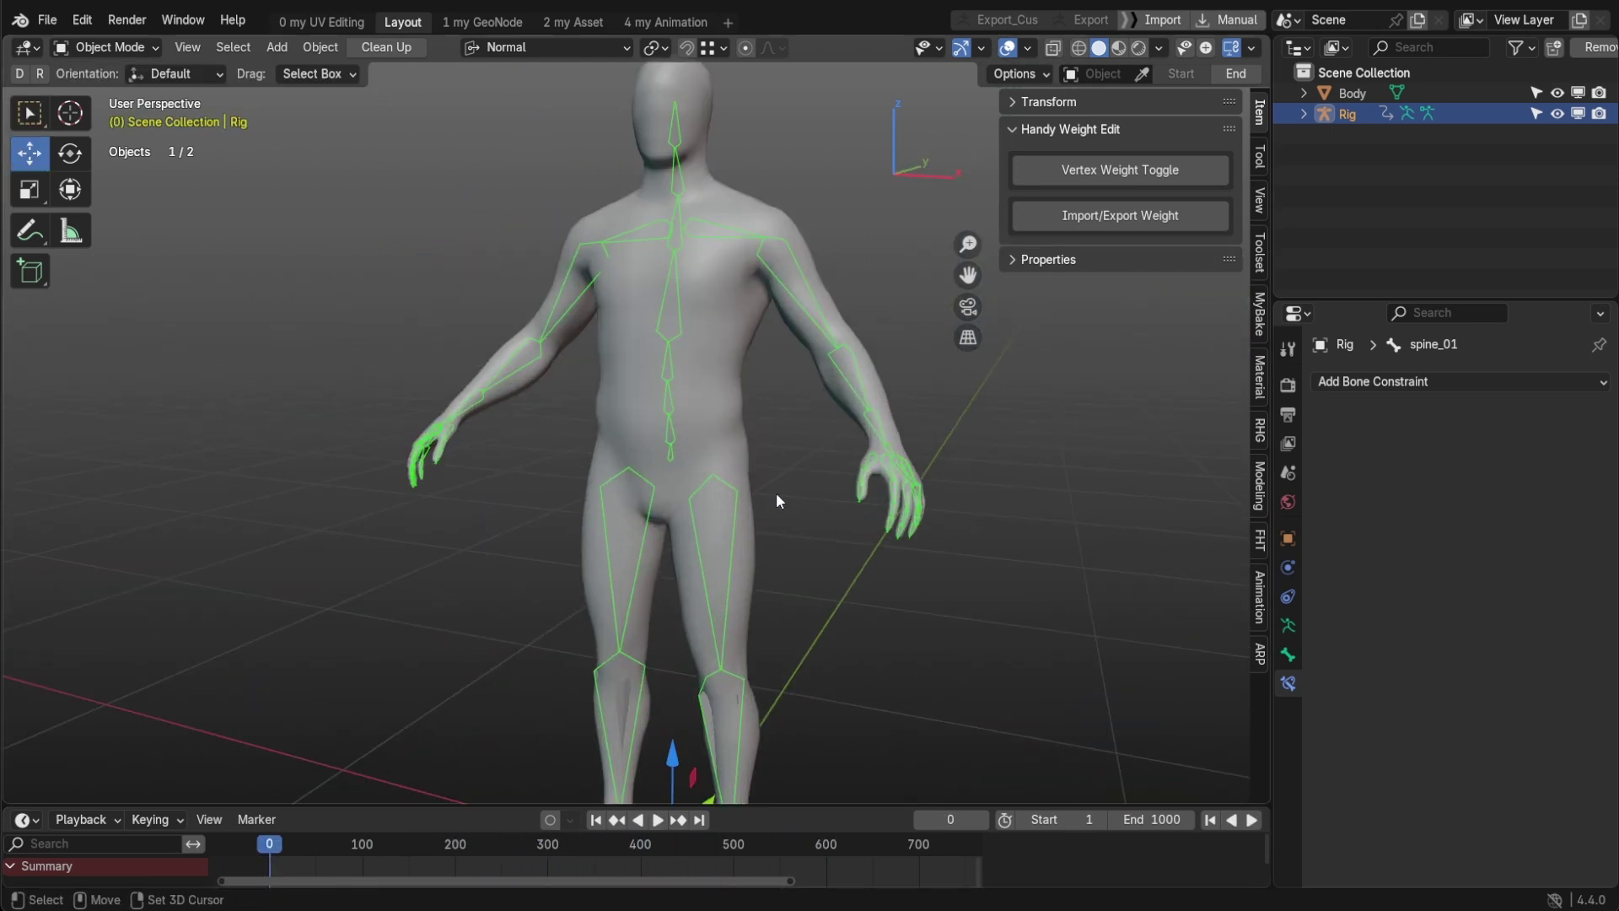
Step: Parent the Body mesh to the Rig using Automatic Weights
left_click(744, 547)
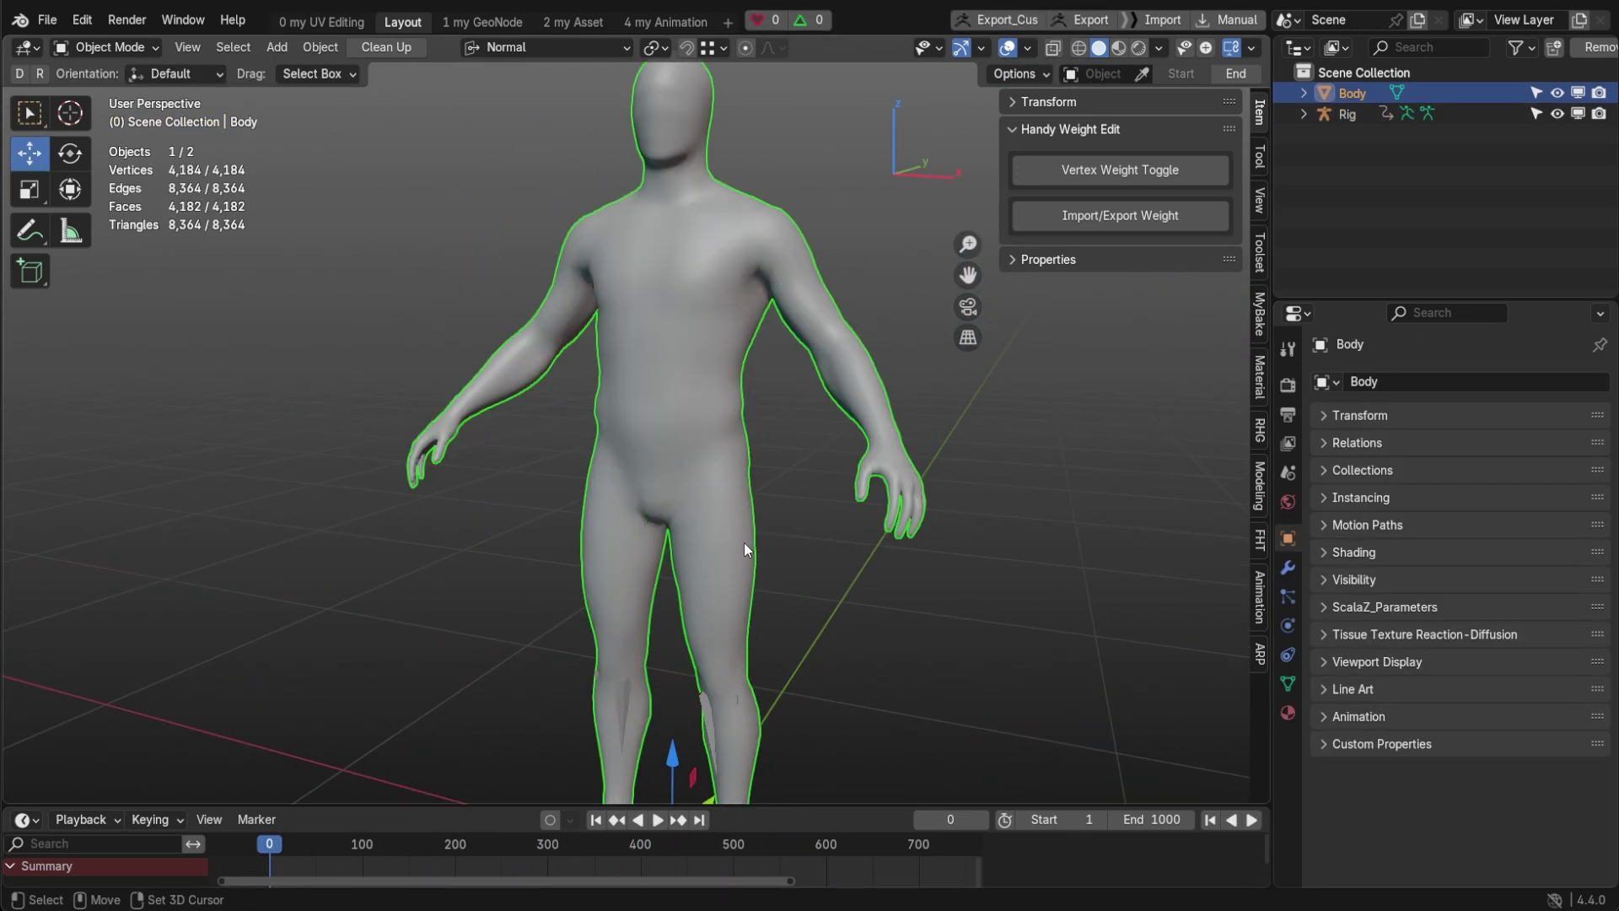
left_click(708, 718, "shift")
mouse_move(706, 717)
middle_mouse_down()
mouse_move(657, 589)
mouse_move(661, 508)
middle_mouse_up()
key("ctrl+p")
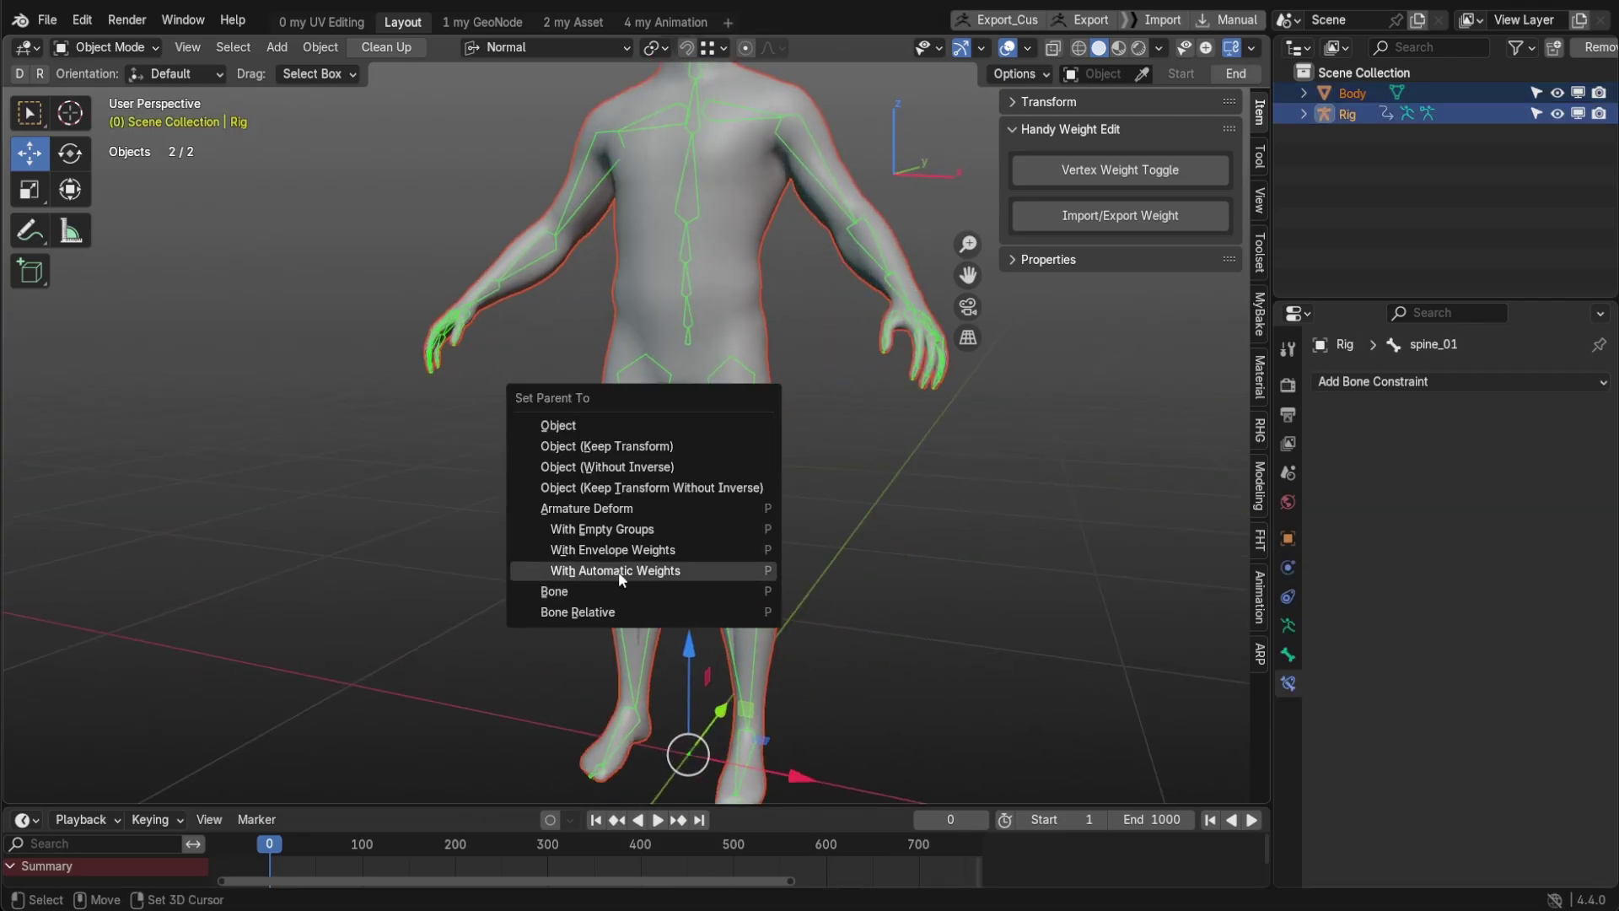
left_click(620, 576)
middle_click_drag(692, 443, 694, 524)
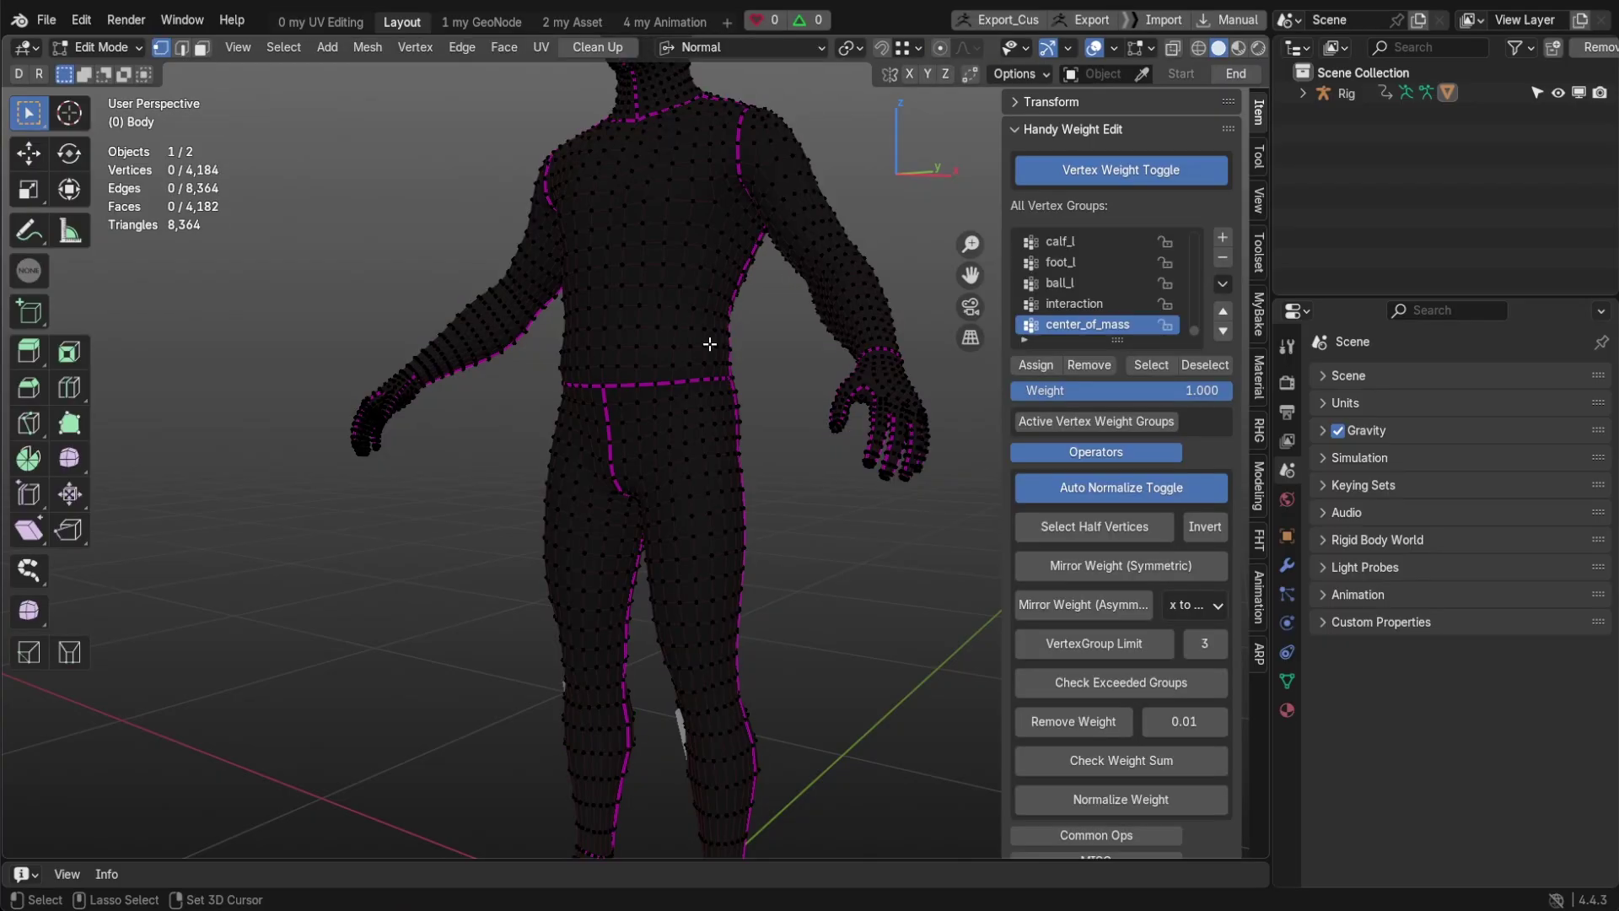
Step: In the MISC panel, enable Toggle Bones Name and Isolate Active Bone
middle_click_drag(708, 343, 665, 492)
scroll(666, 492, "up", 3)
scroll(1126, 469, "down", 3)
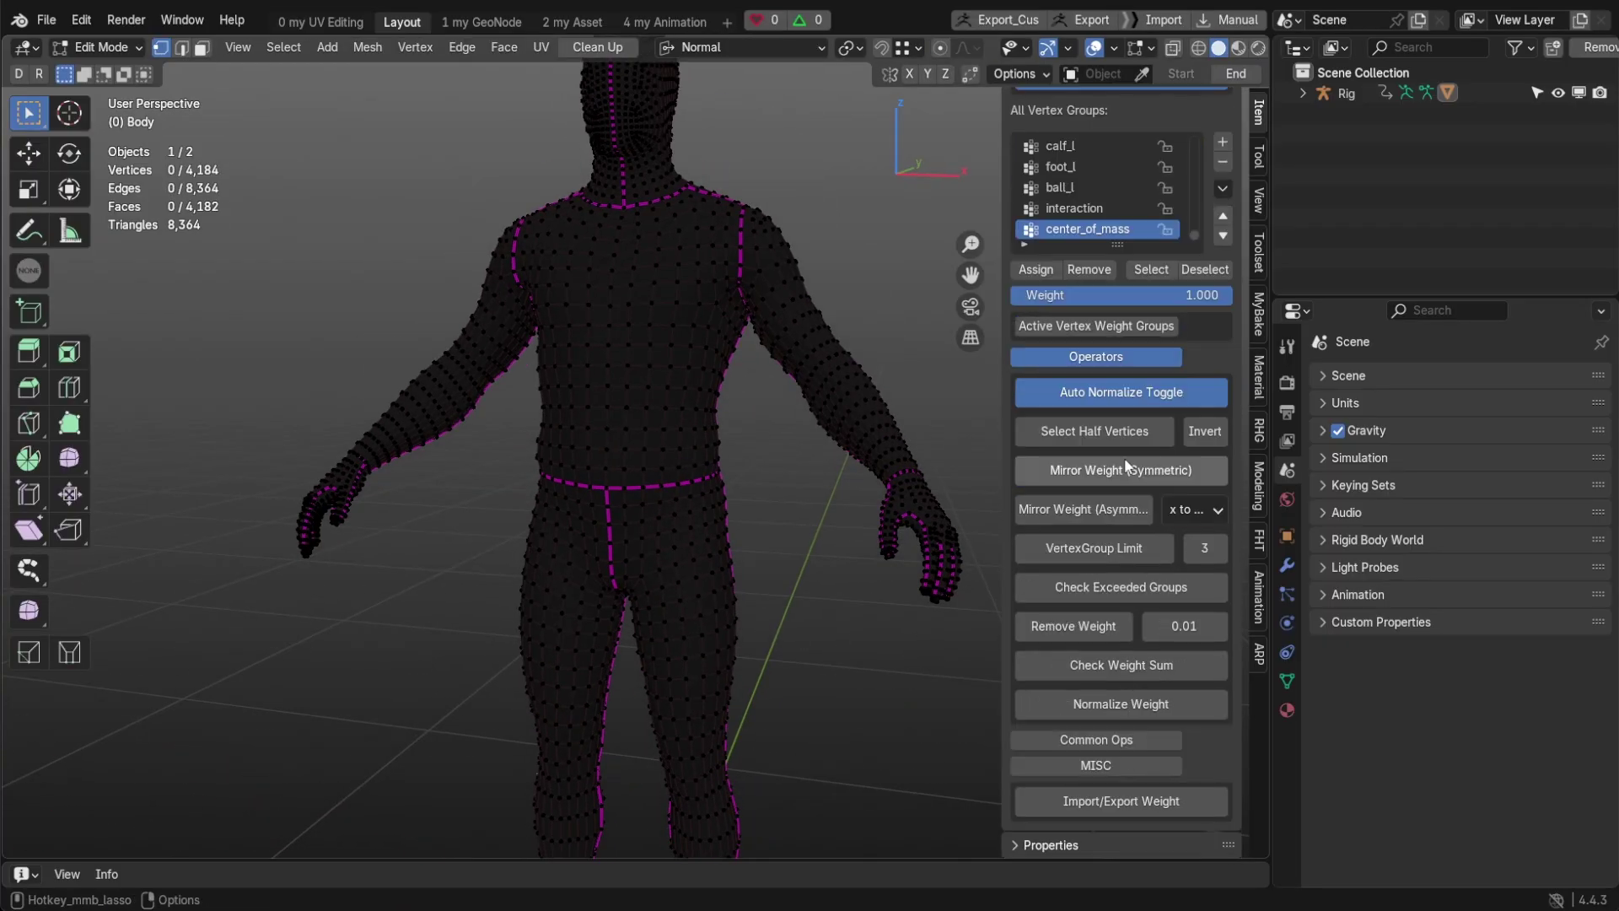
left_click(1099, 359)
left_click(1112, 506)
left_click(1110, 595)
left_click(657, 406)
Step: Click arm vertices to cycle through vertex groups until lowerarm_l is active
left_click(657, 406)
left_click(675, 372)
left_click(651, 474)
left_click(755, 473)
left_click(799, 199)
middle_click_drag(801, 199, 643, 362, "shift")
left_click(835, 389)
scroll(894, 415, "up", 5)
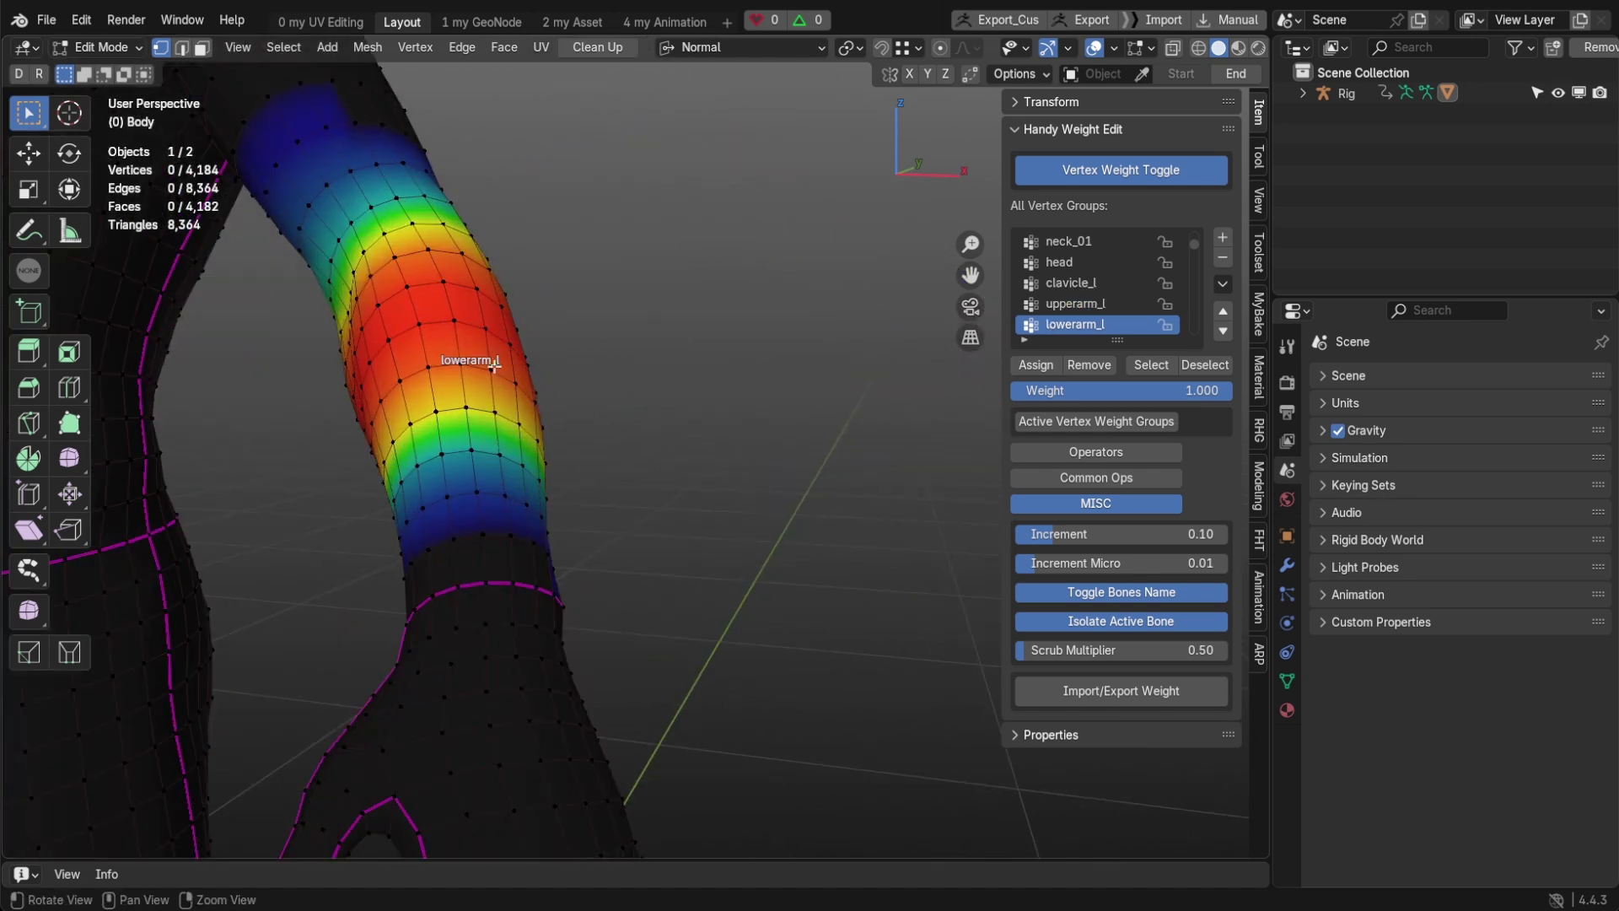
Step: Enter Edit Mode on the Body and expand the Common Ops weight panel
middle_click_drag(452, 361, 533, 340, "shift")
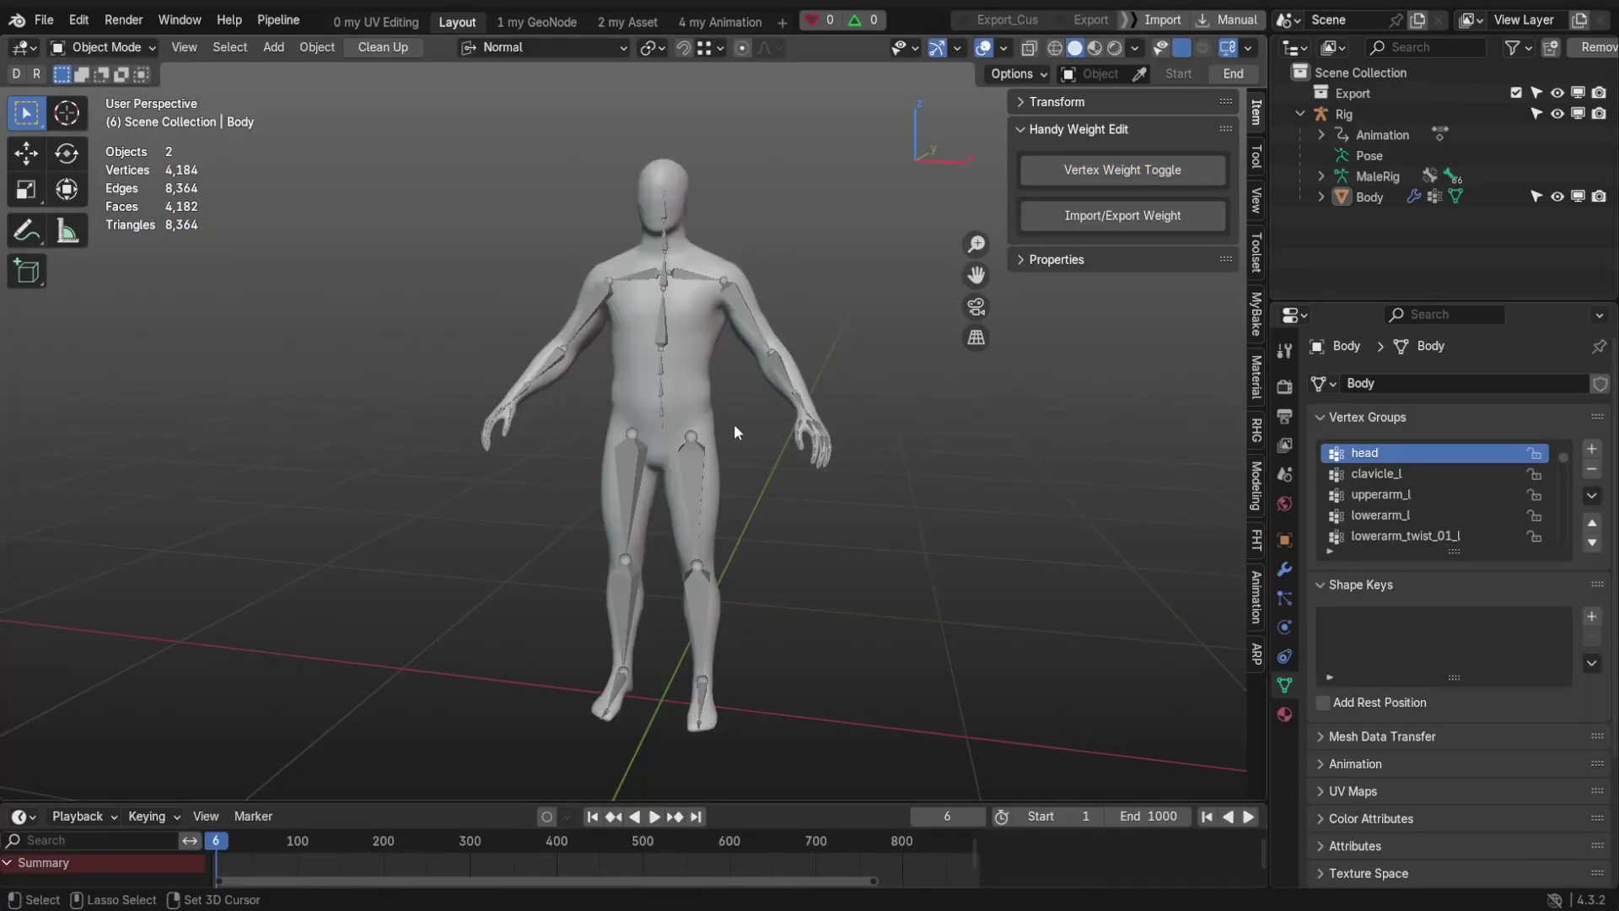
left_click(689, 394)
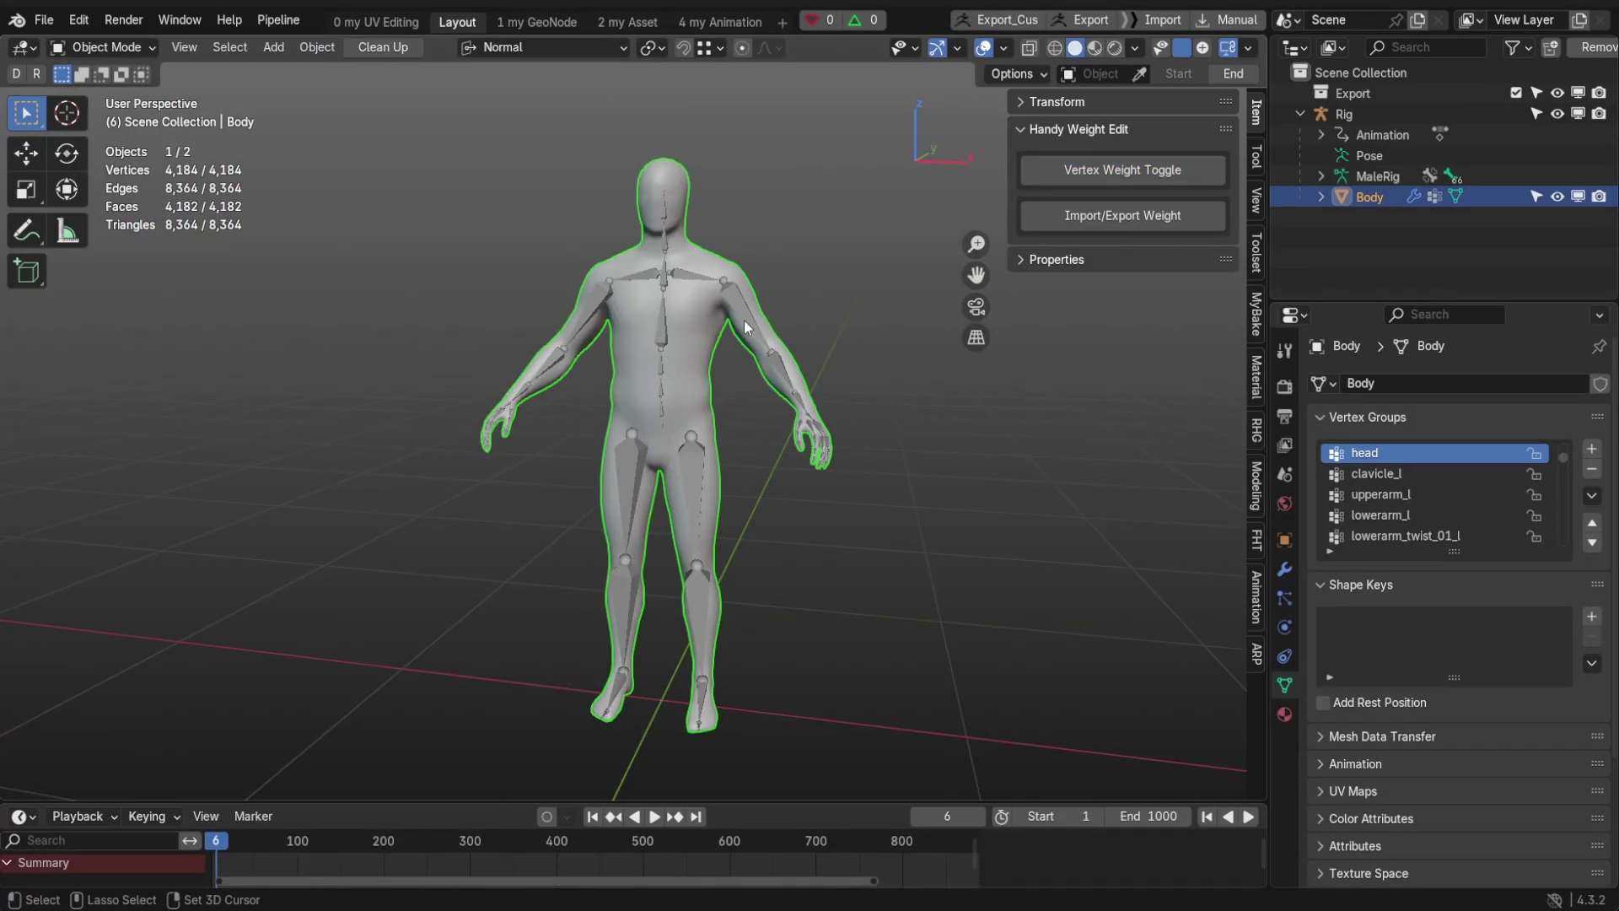
key("Tab")
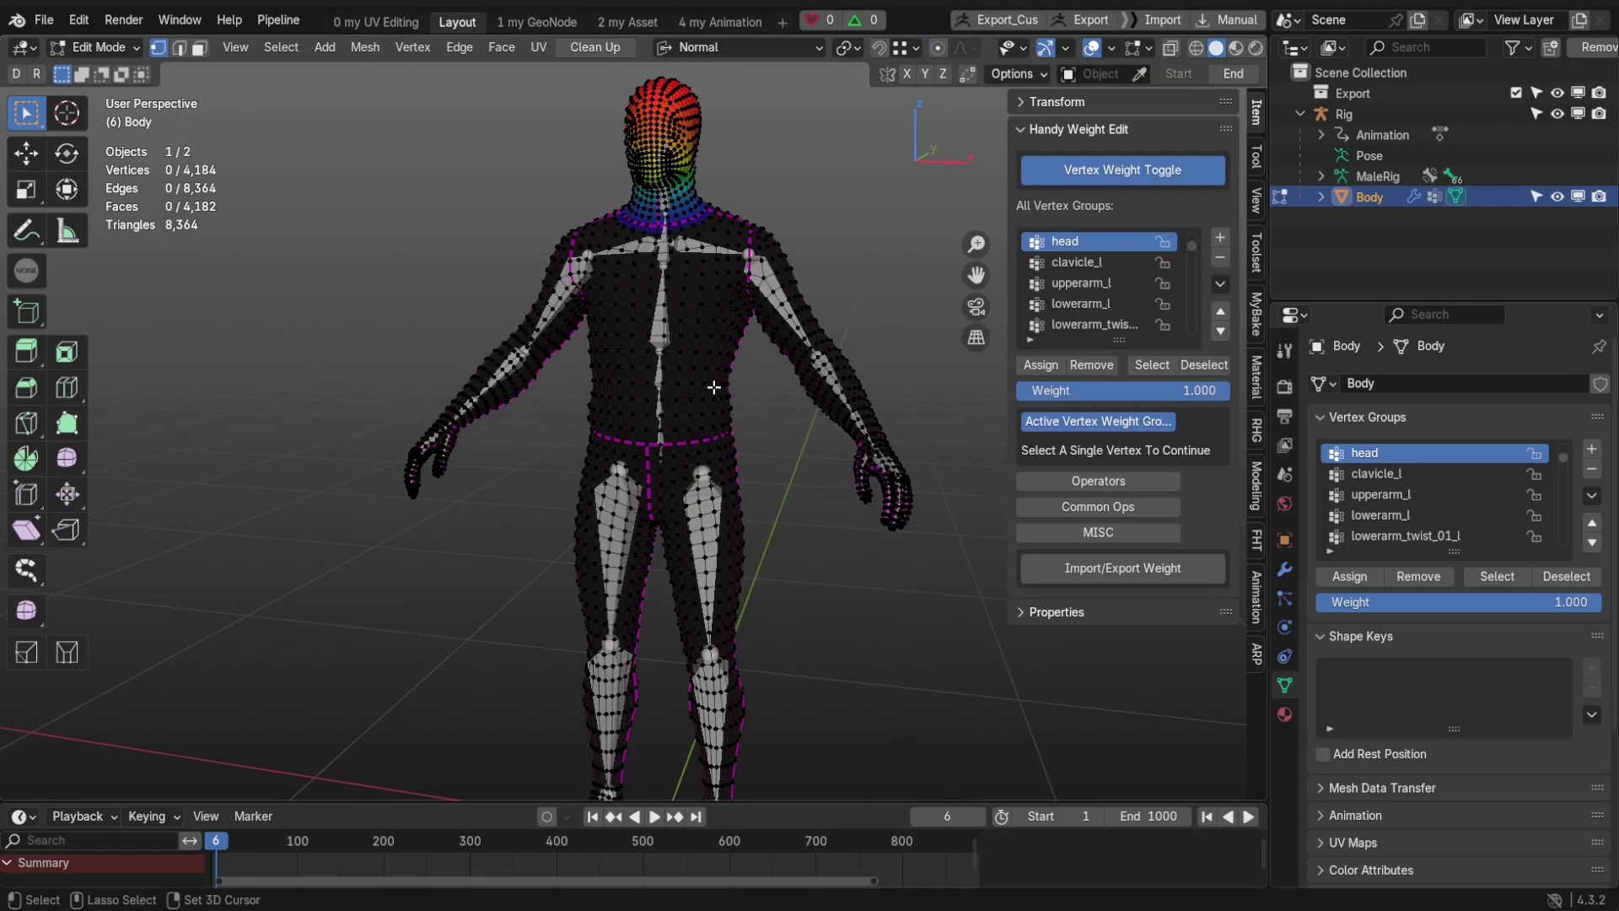
scroll(683, 329, "up", 1)
scroll(683, 329, "up", 2)
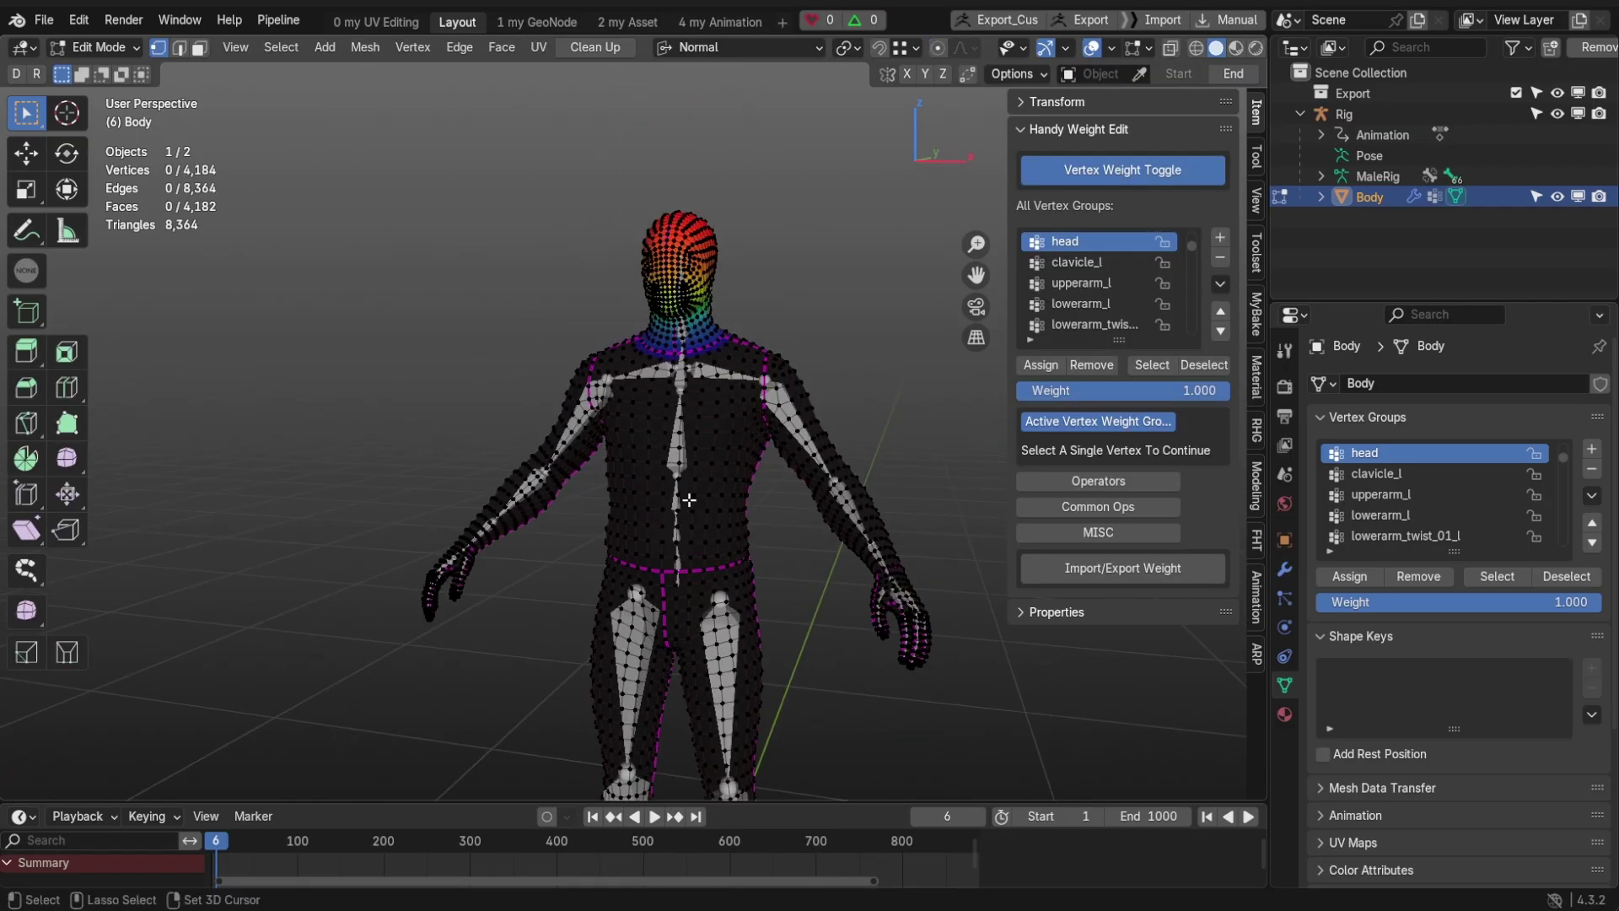
middle_click_drag(689, 500, 670, 333, "shift")
left_click(1099, 505)
scroll(1094, 487, "down", 5)
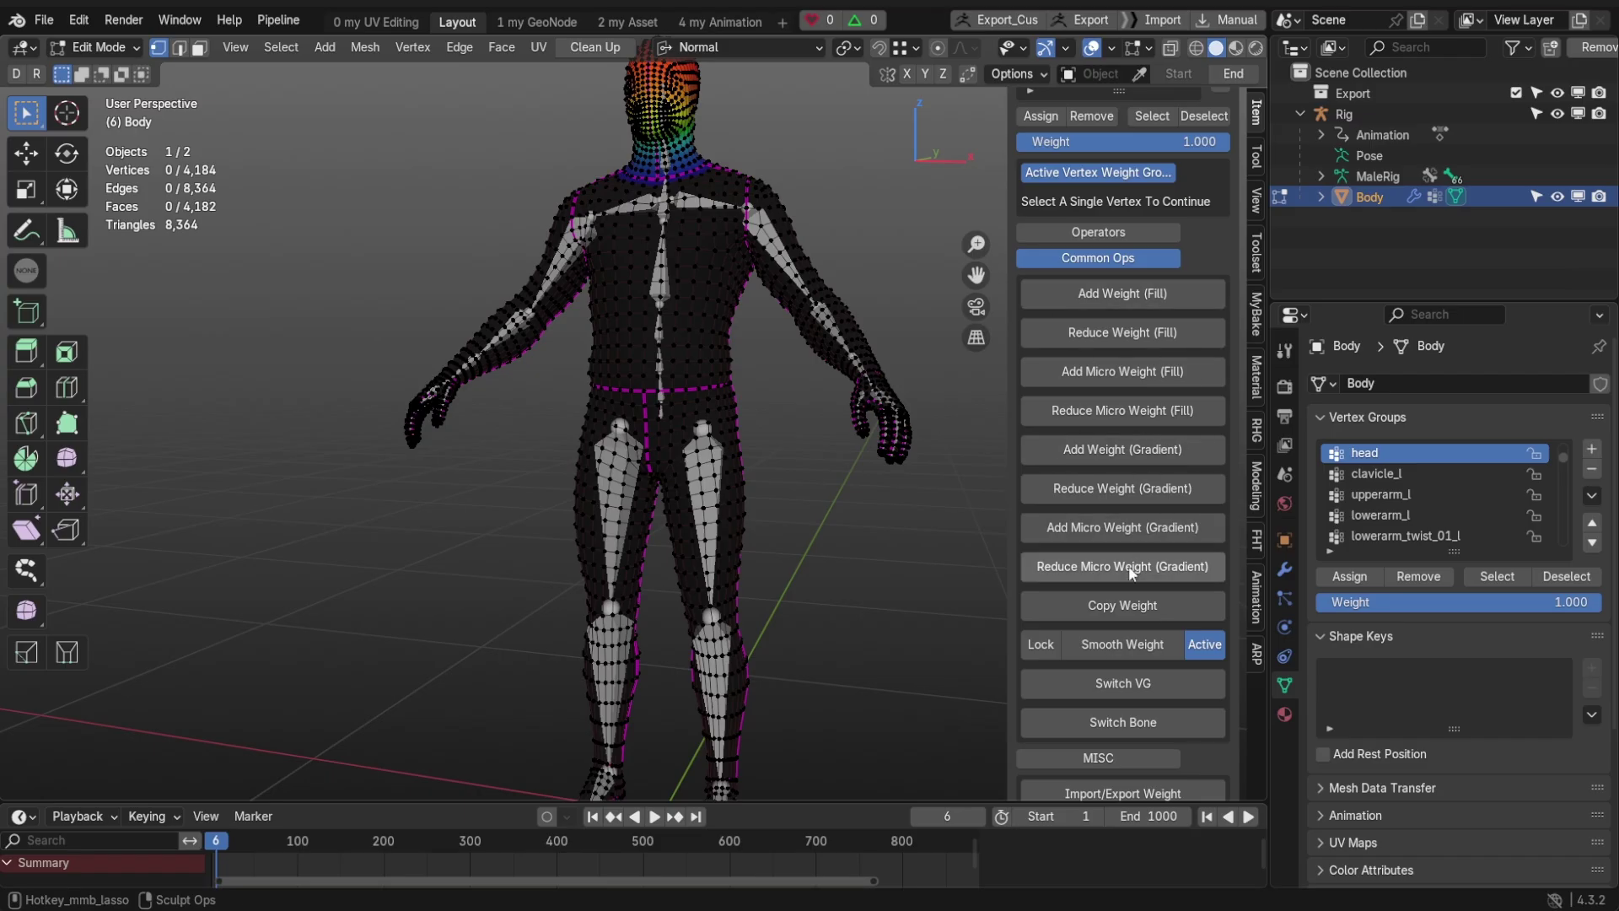
scroll(519, 326, "up", 2)
scroll(607, 329, "up", 2)
scroll(627, 329, "up", 3)
Step: Push head weights on a selected face patch up to full
middle_click_drag(627, 329, 607, 310)
left_click(1100, 291)
left_click(1105, 329)
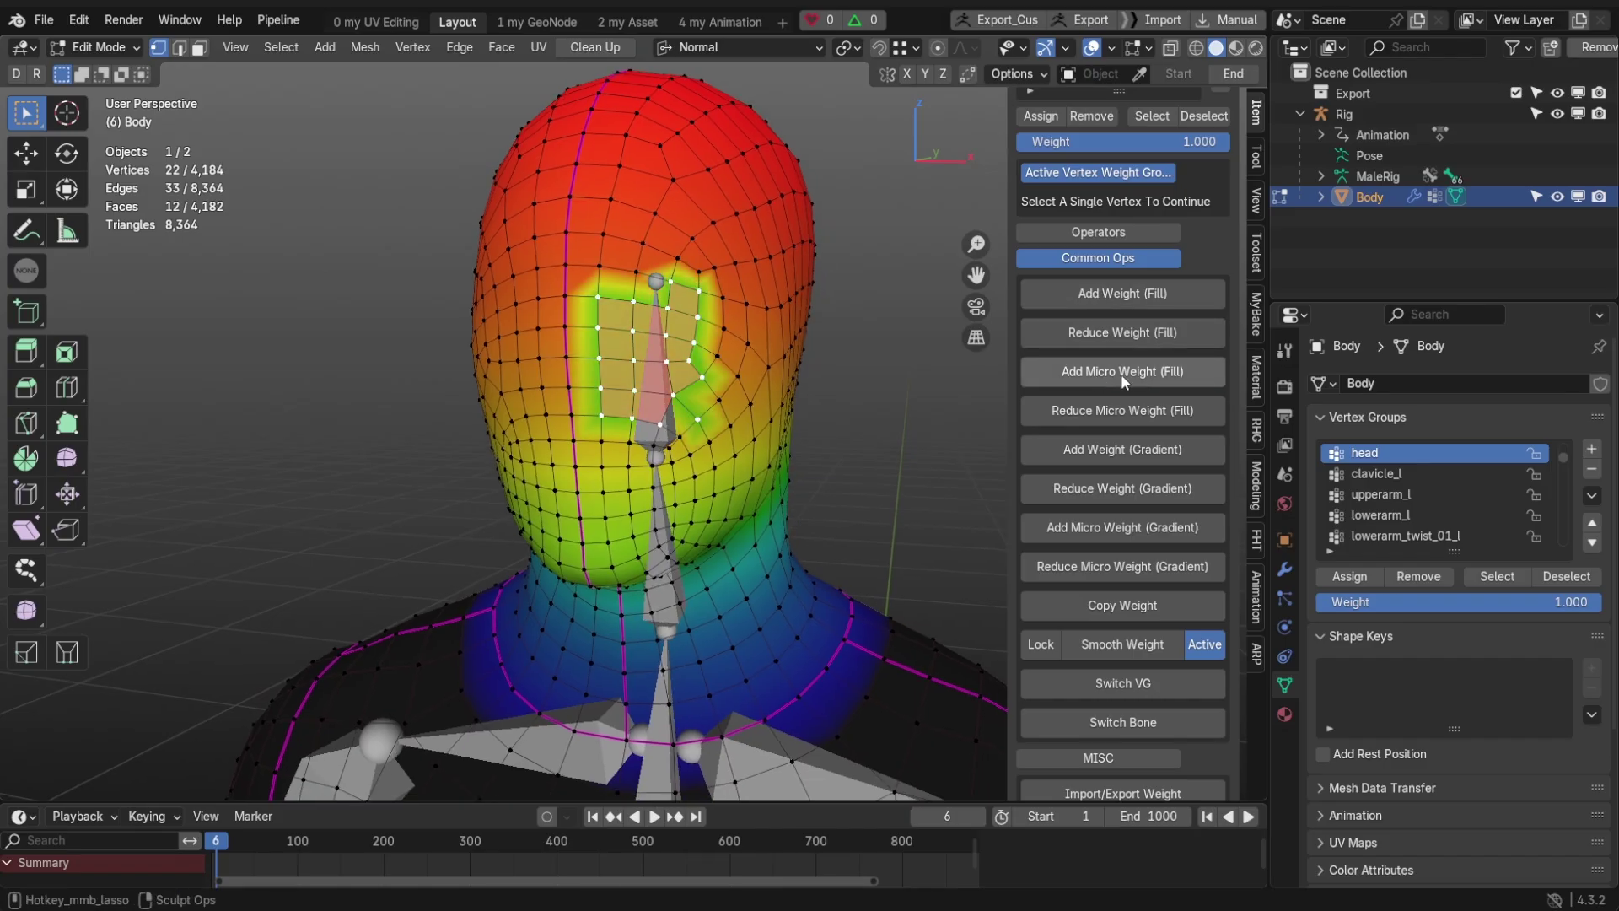
left_click(1113, 448)
left_click(1088, 493)
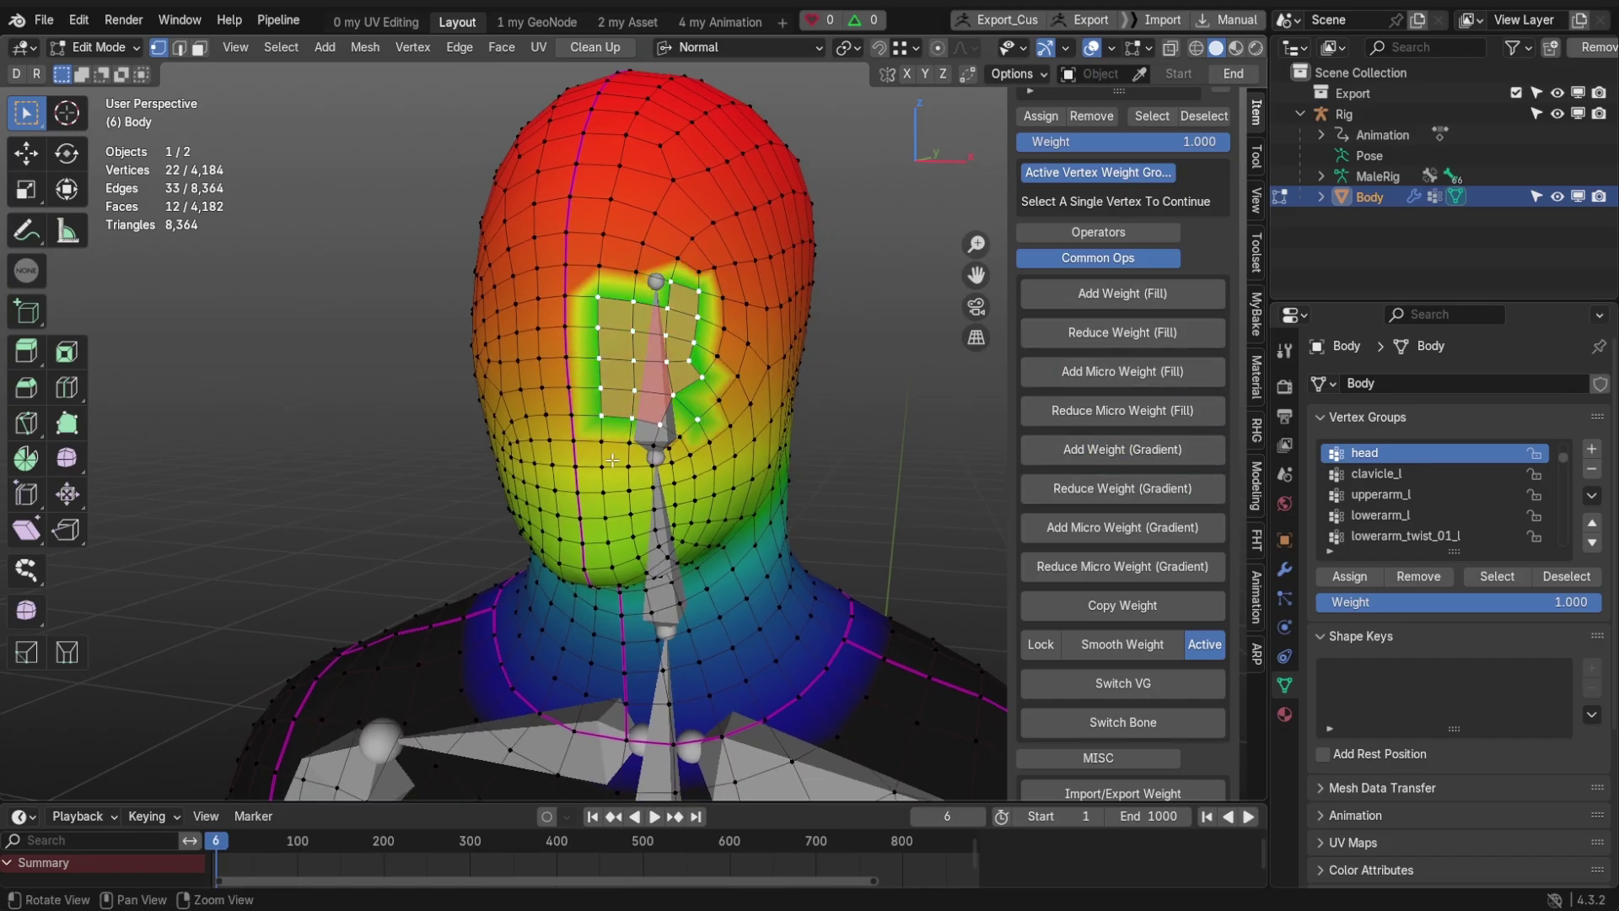
left_click(1122, 292)
Step: Raise head weights on the left cheek, then select a central face patch
mouse_move(709, 380)
middle_mouse_down()
mouse_move(588, 301)
mouse_move(658, 303)
middle_mouse_up()
left_click_drag(500, 190, 634, 475)
left_click(1111, 452)
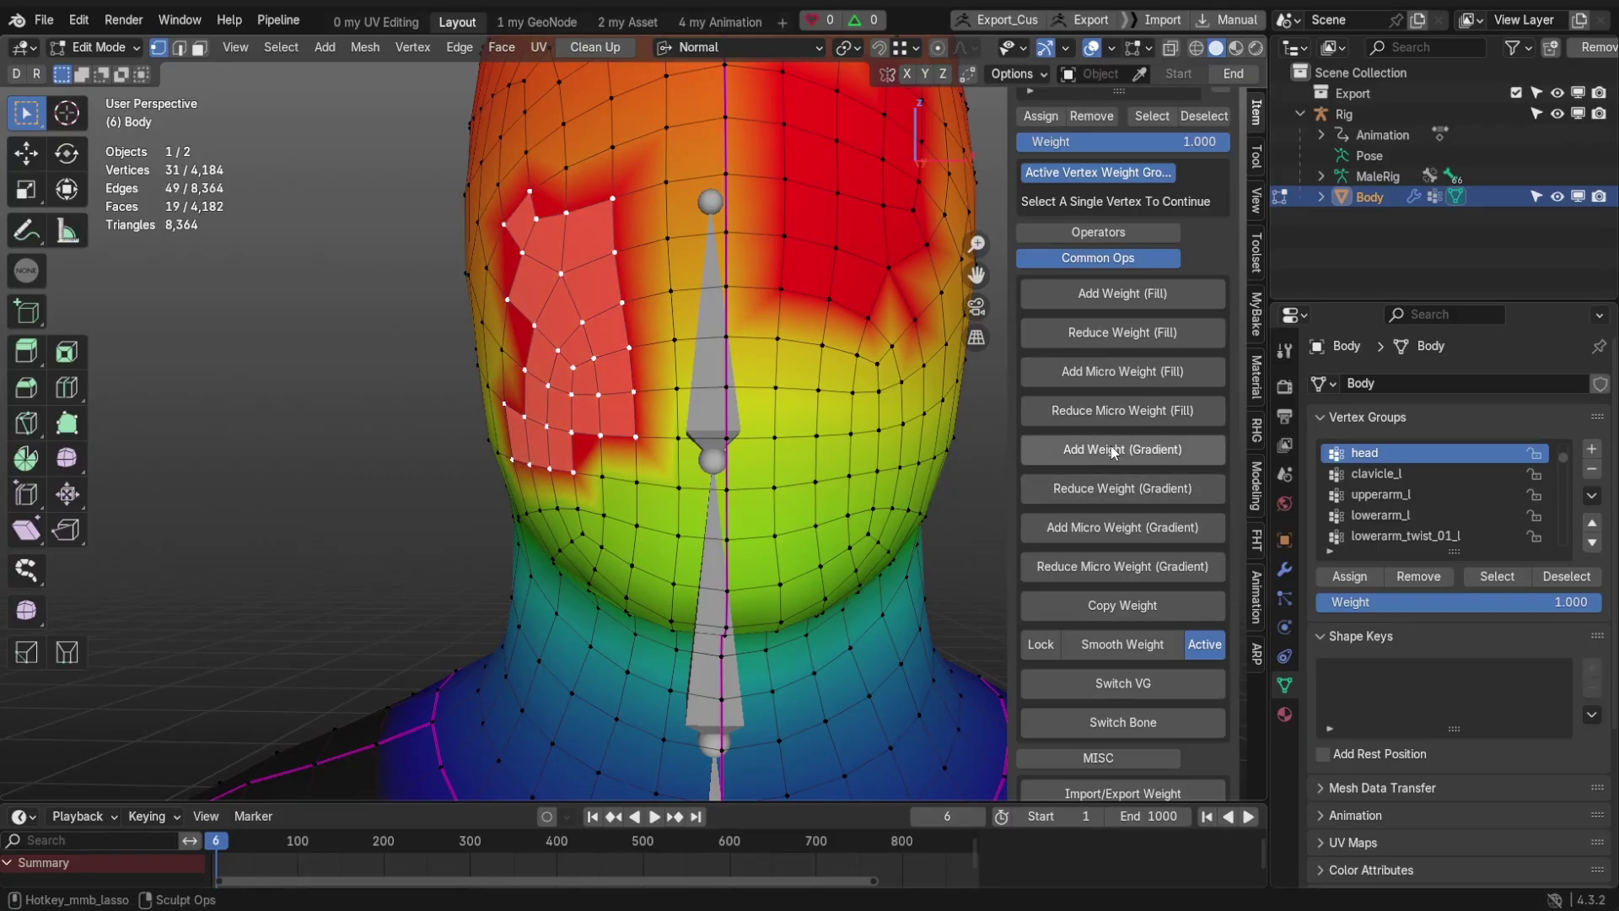
left_click(1123, 488)
middle_click_drag(632, 379, 531, 190)
left_click_drag(515, 171, 664, 379)
left_click(1104, 535)
scroll(1104, 534, "down", 1)
scroll(760, 380, "down", 3)
middle_click_drag(760, 380, 709, 326)
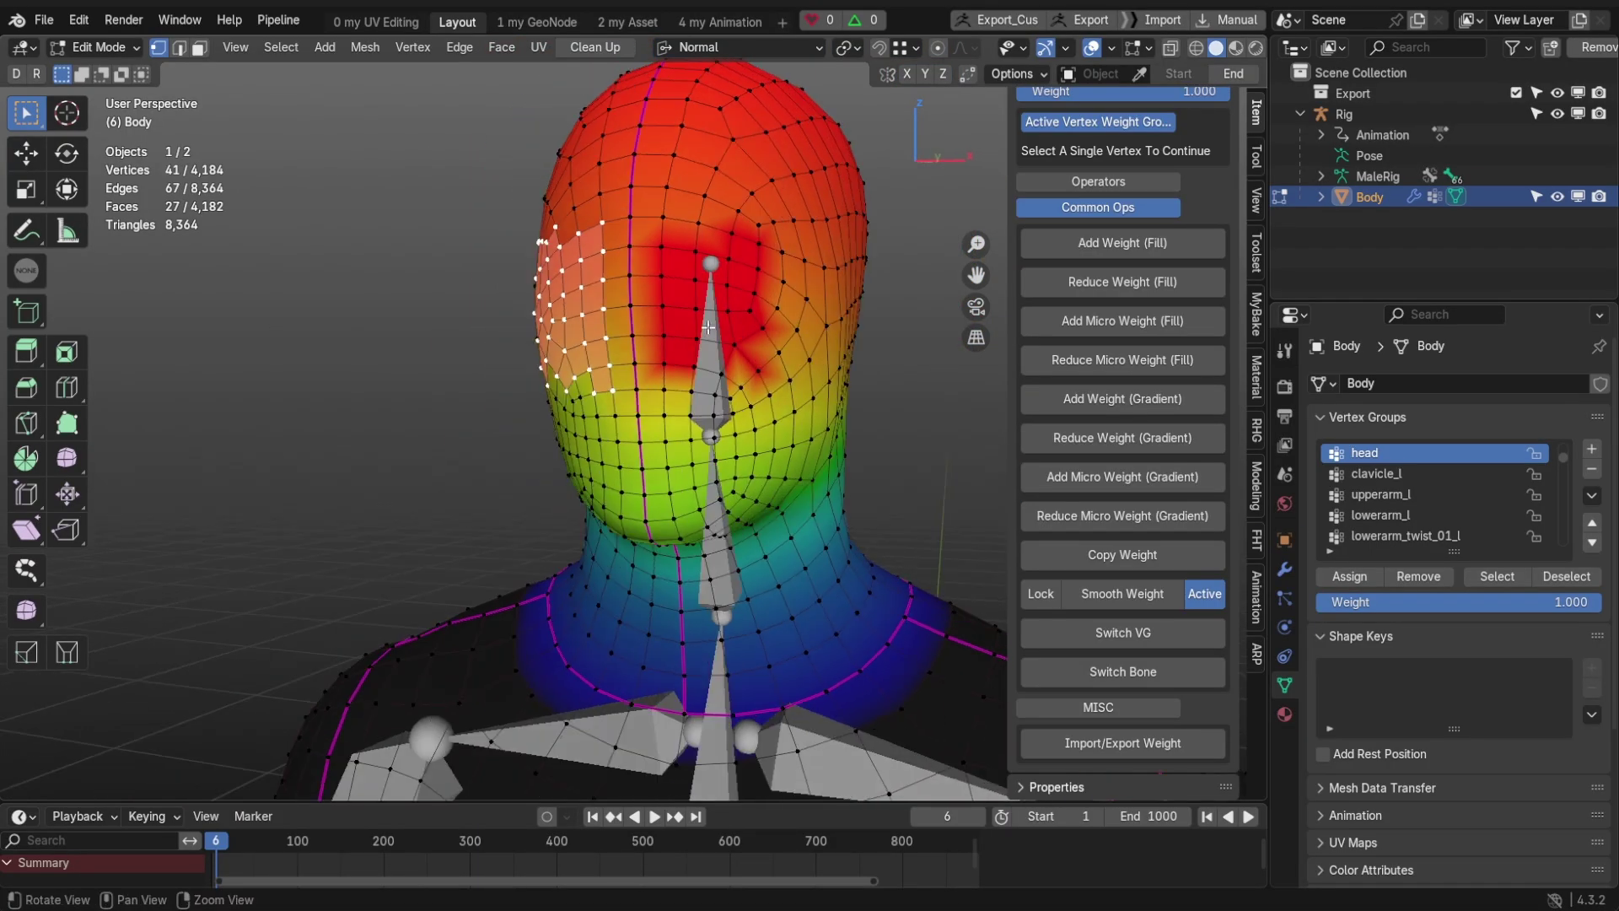
left_click_drag(620, 202, 810, 418)
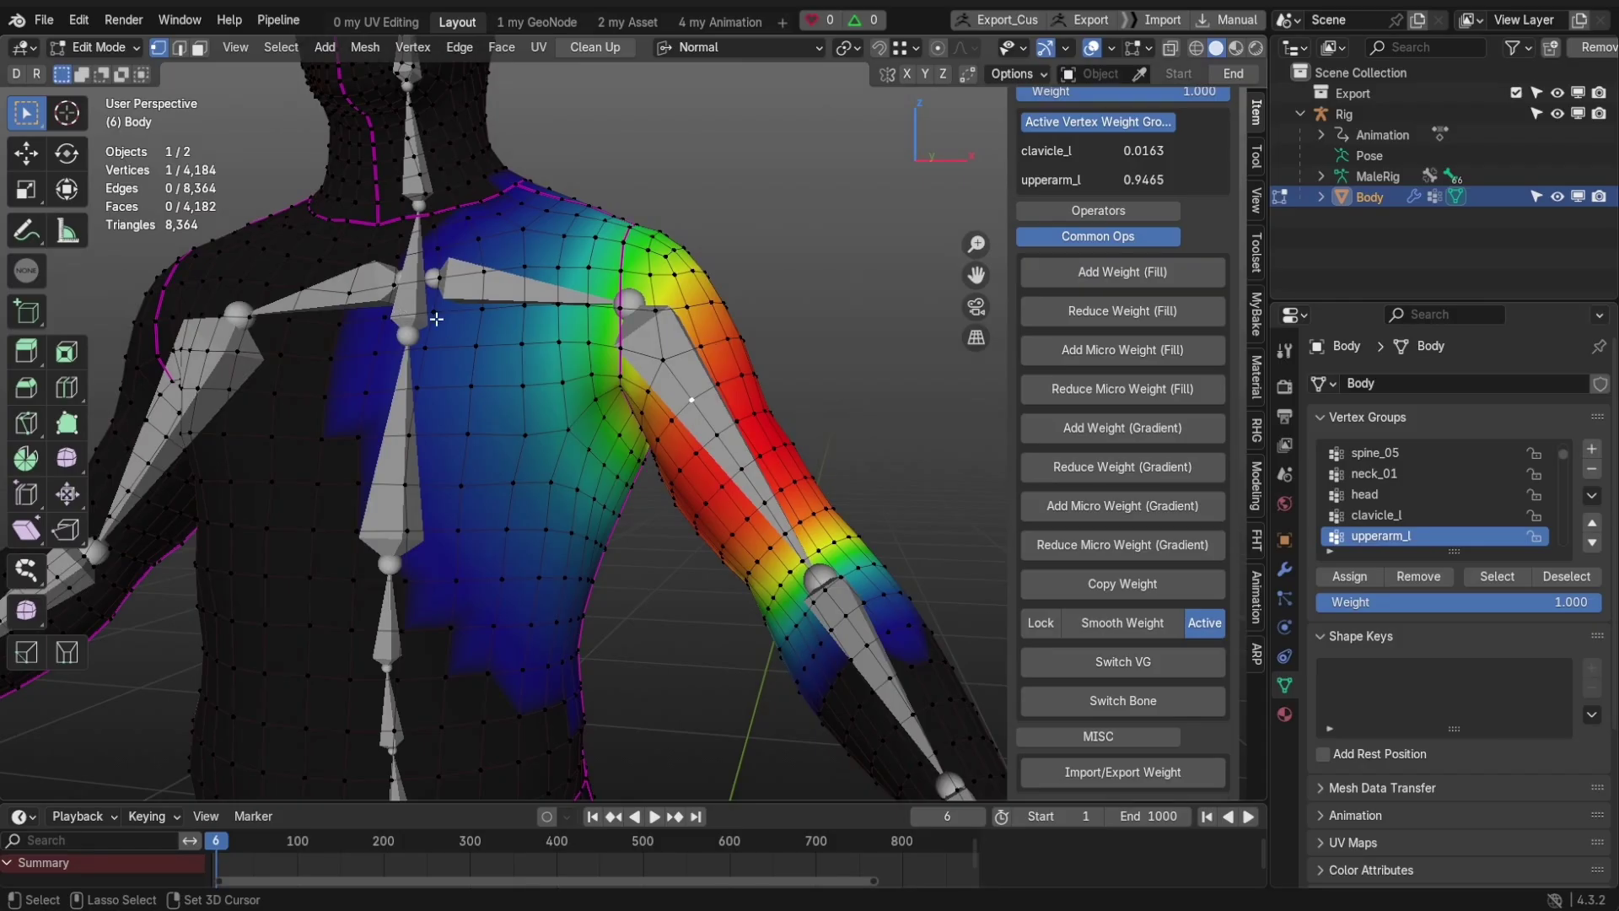
Step: Inspect a chest vertex's groups, then view the neck_01, head and left upper-arm weights
left_click(402, 315)
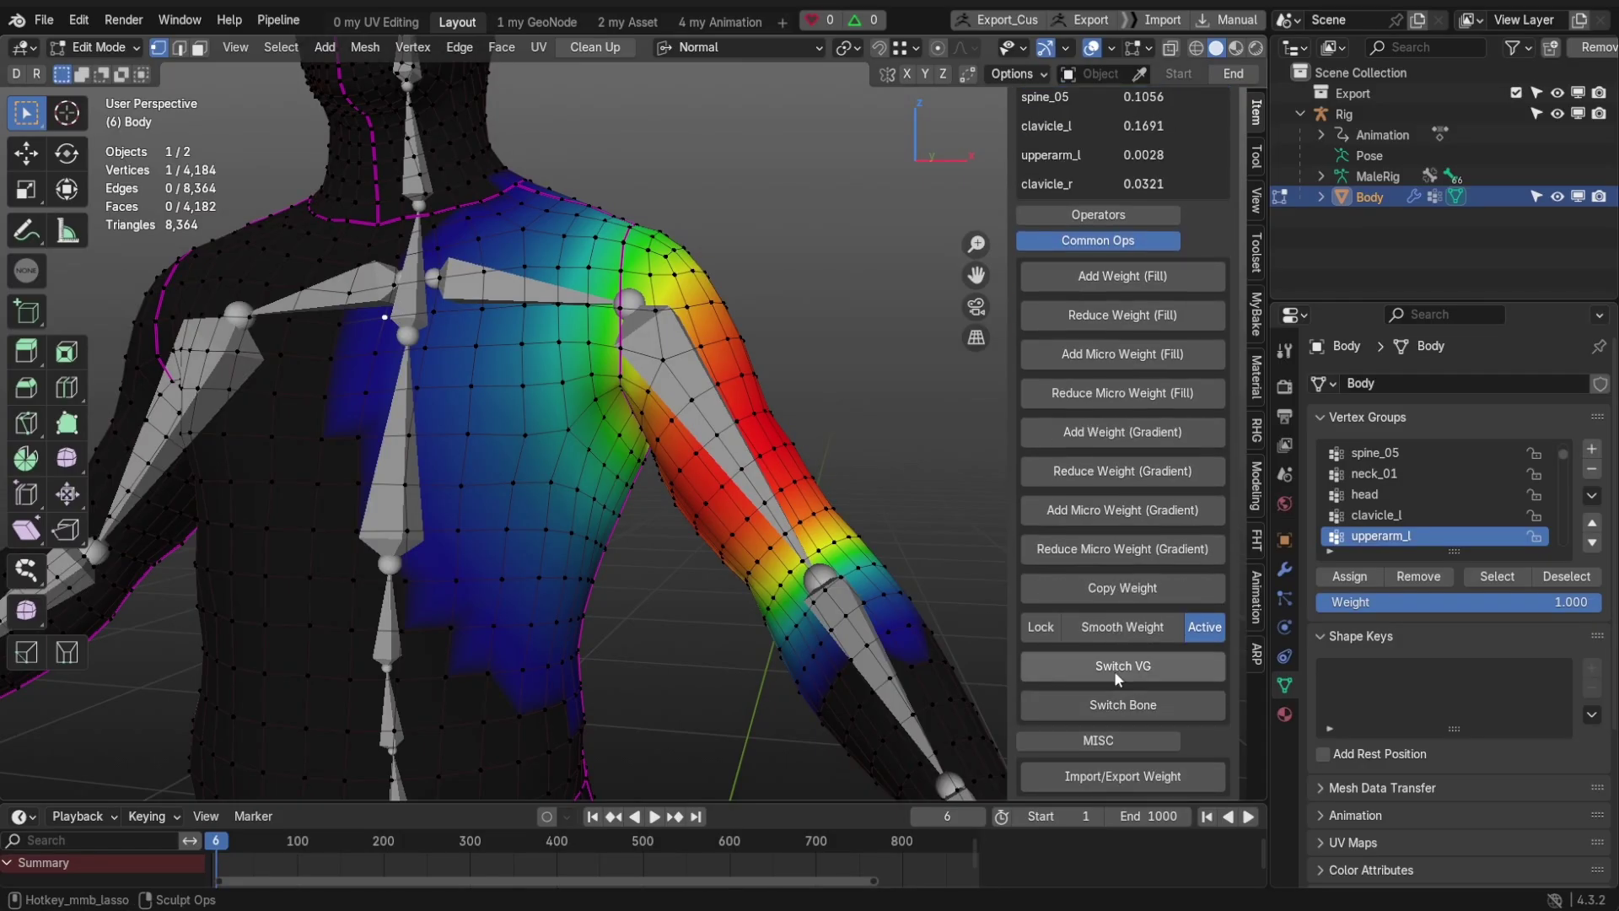
left_click(1122, 664)
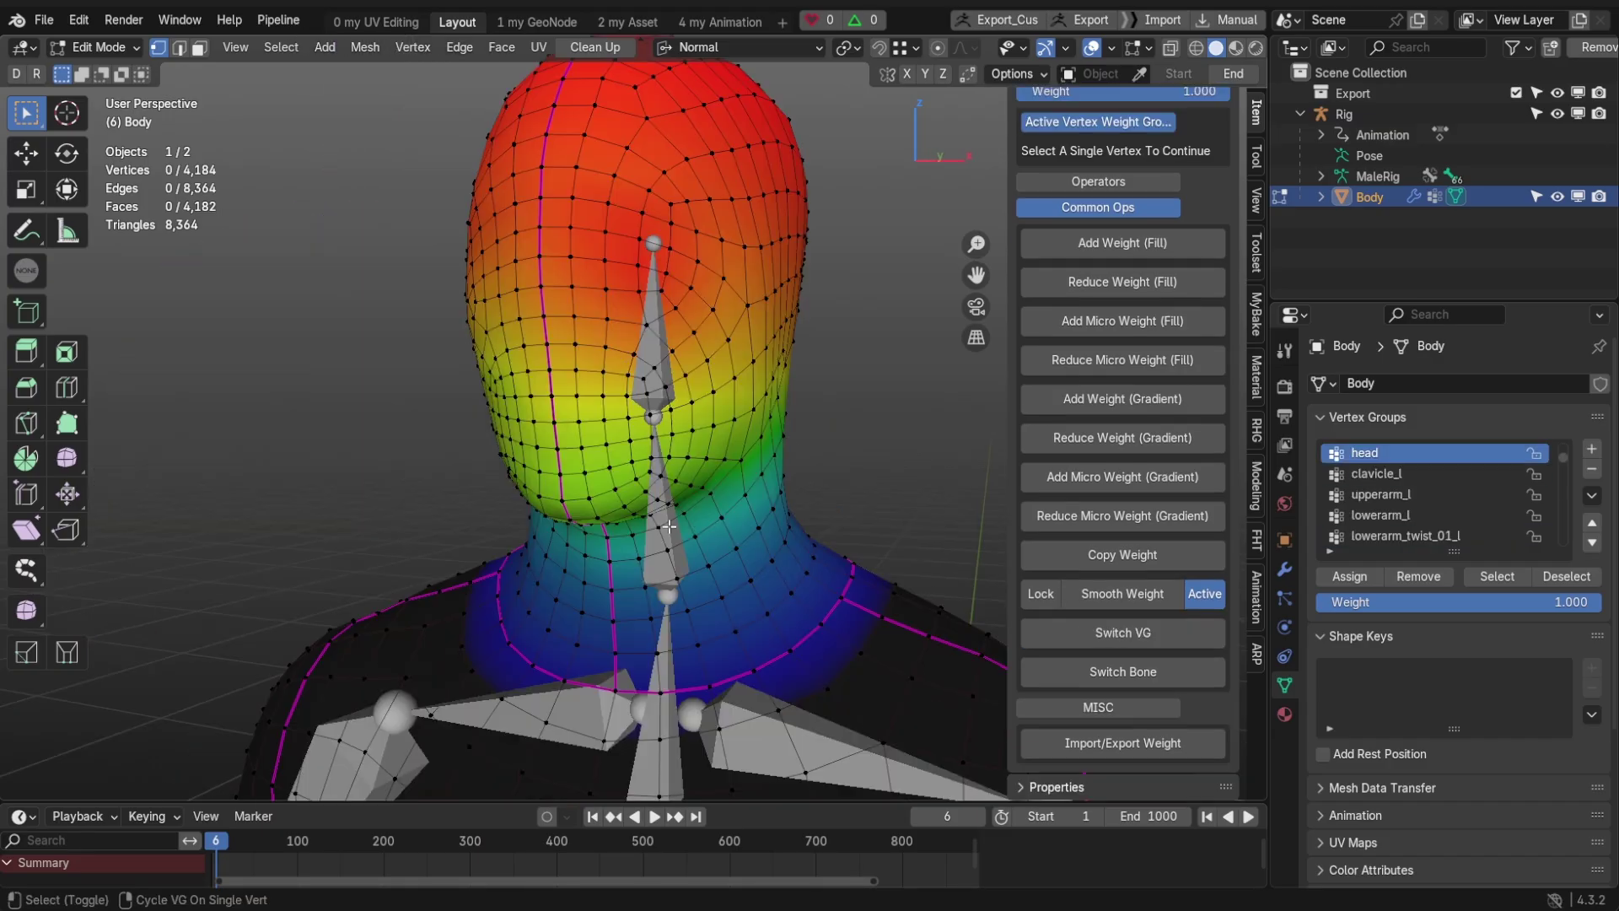
left_click(699, 522, "shift")
middle_click_drag(753, 585, 732, 370, "shift")
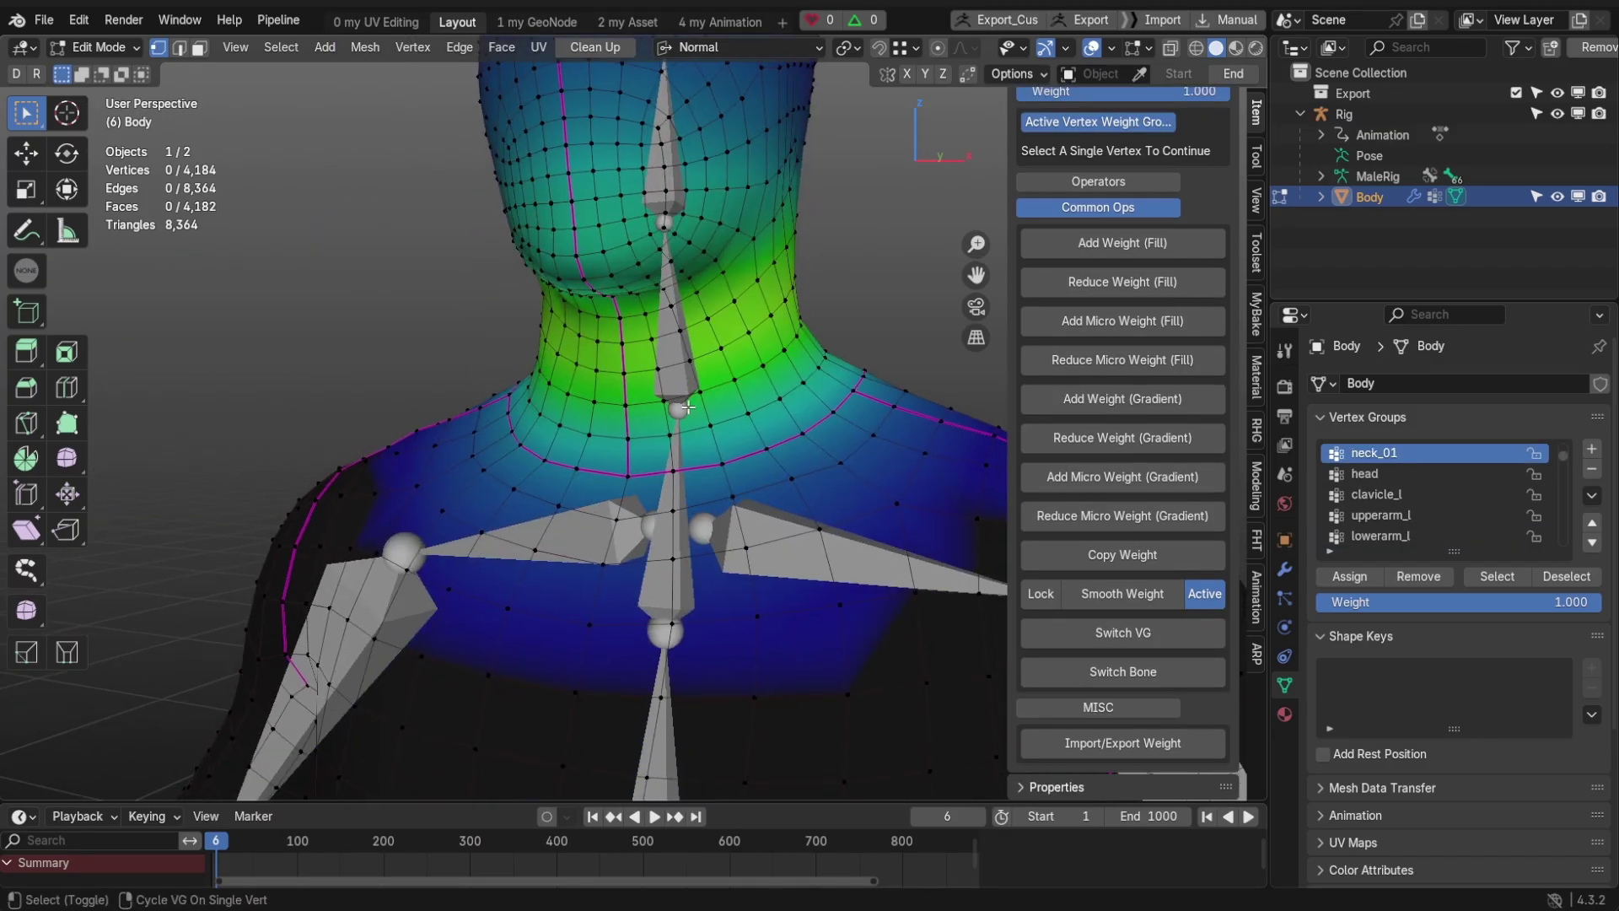
left_click(647, 169, "shift")
left_click(673, 319, "shift")
scroll(607, 376, "down", 2)
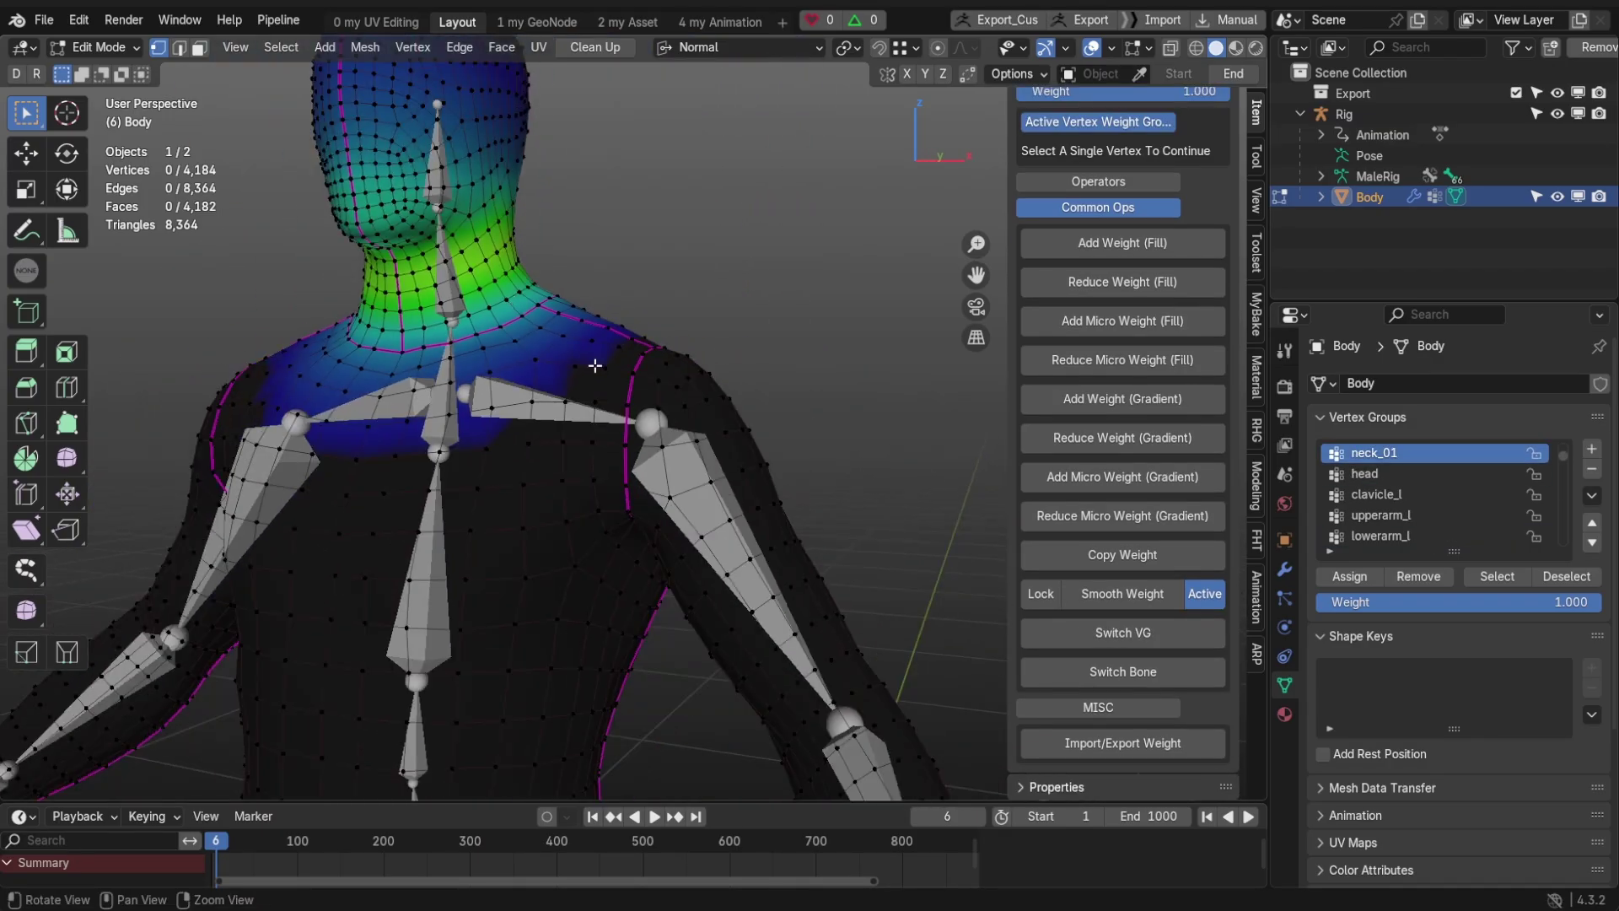
left_click(659, 380, "shift")
mouse_move(659, 380)
middle_mouse_down("shift")
mouse_move(687, 373)
mouse_move(668, 334)
middle_mouse_up("shift")
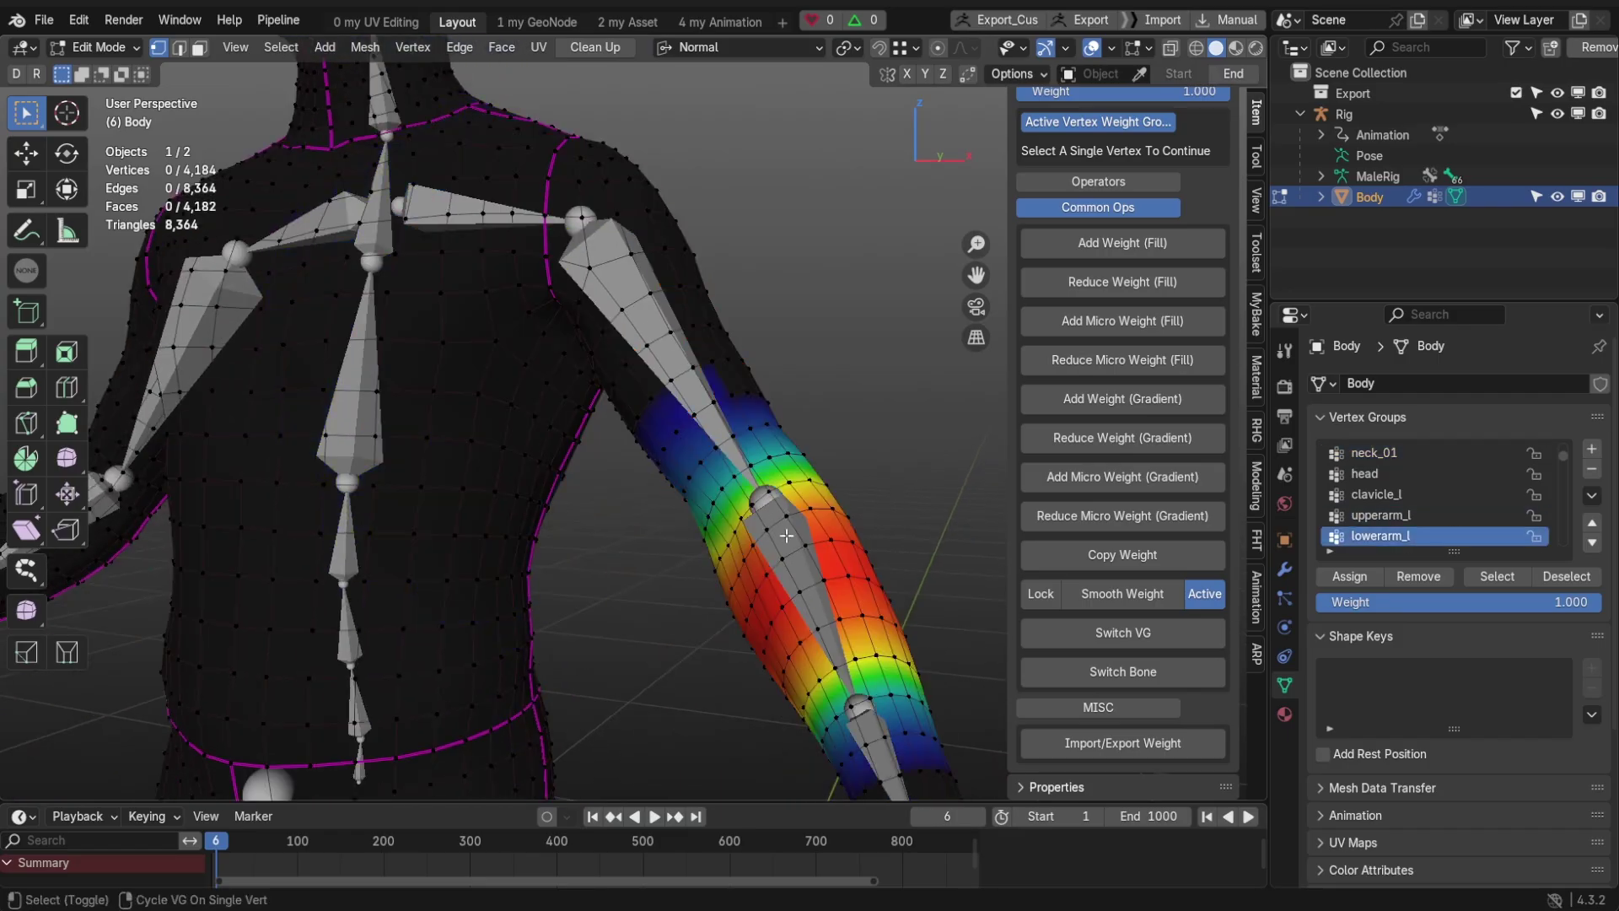
left_click(1134, 627)
scroll(1104, 708, "down", 3)
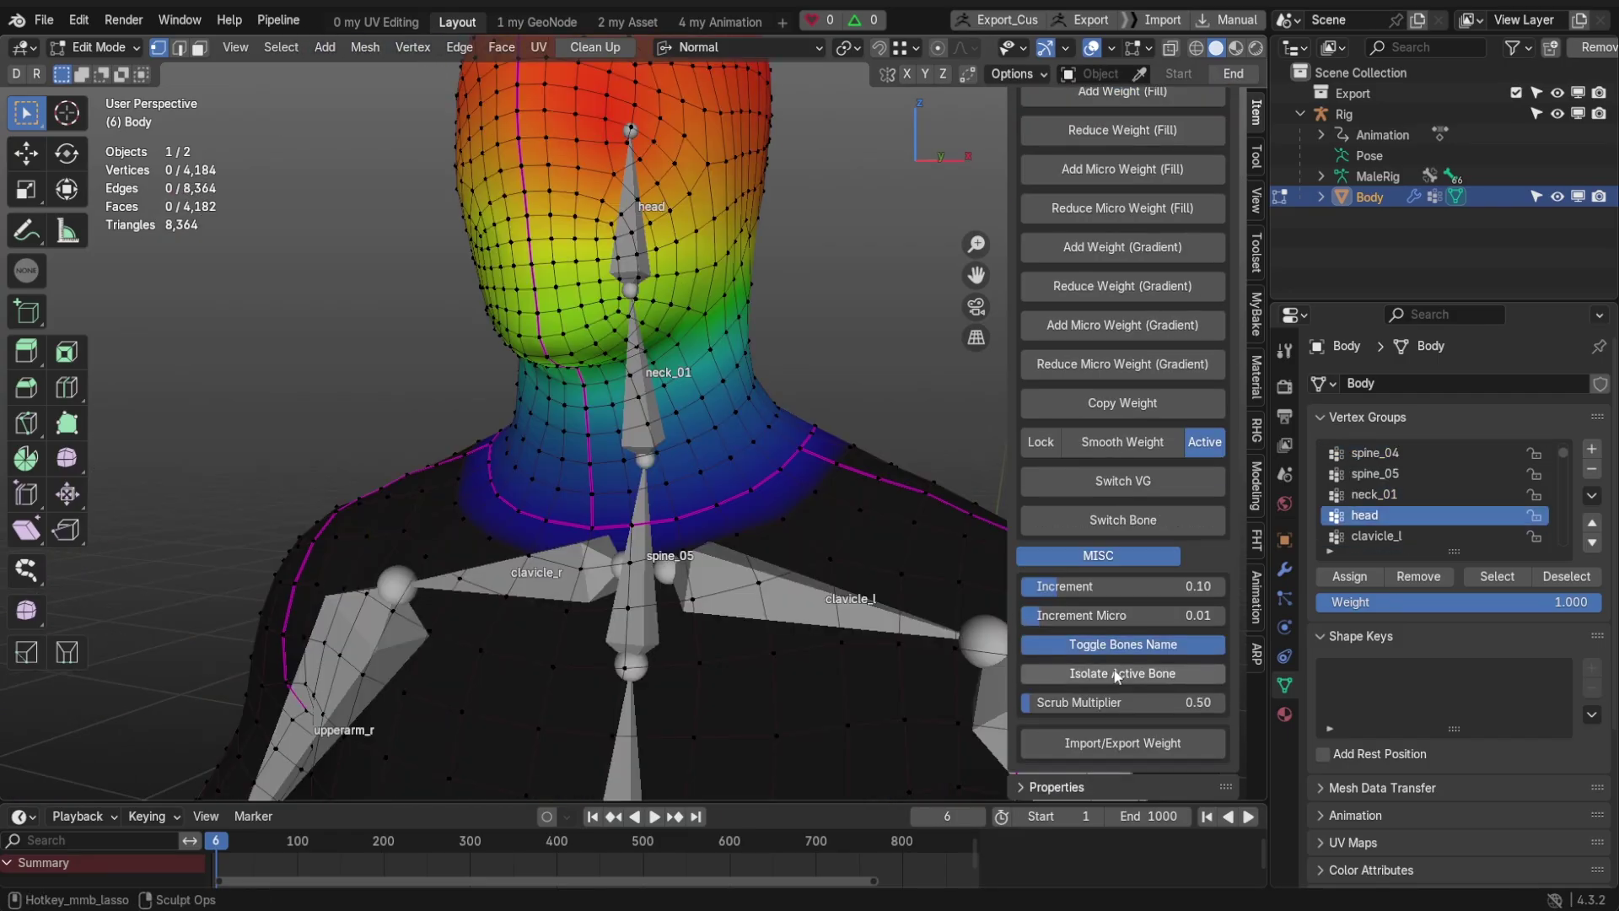
Step: With Isolate Active Bone on, check neck_01, spine_05, clavicle, left arm, thumb and head weights
left_click(1115, 673)
left_click(622, 412)
left_click(622, 411)
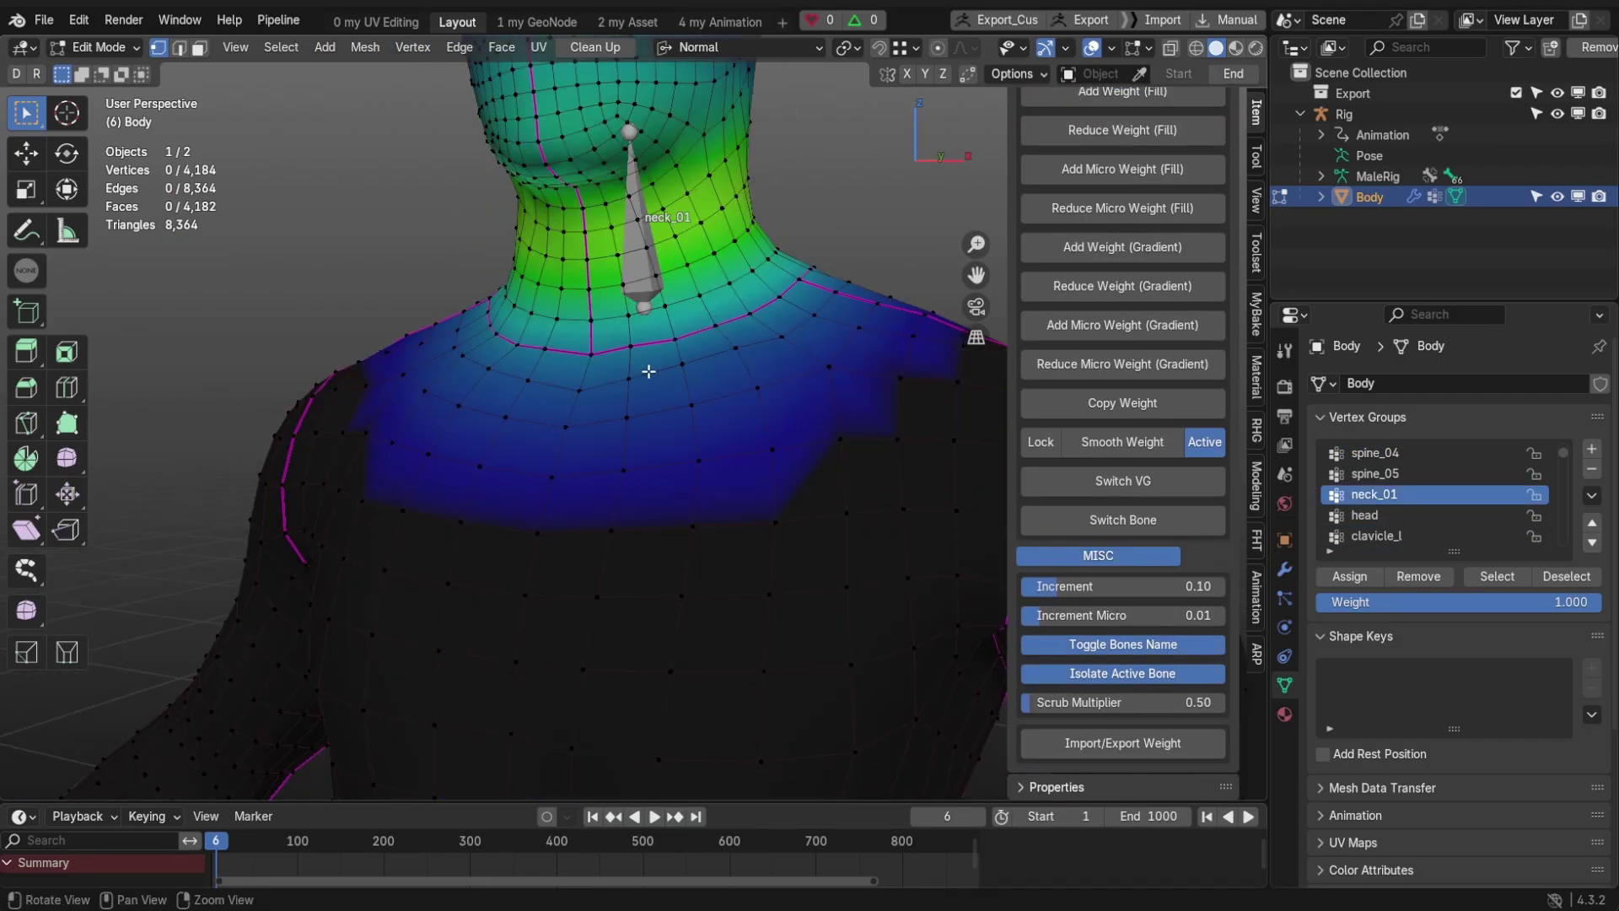
left_click(666, 416)
left_click(666, 415)
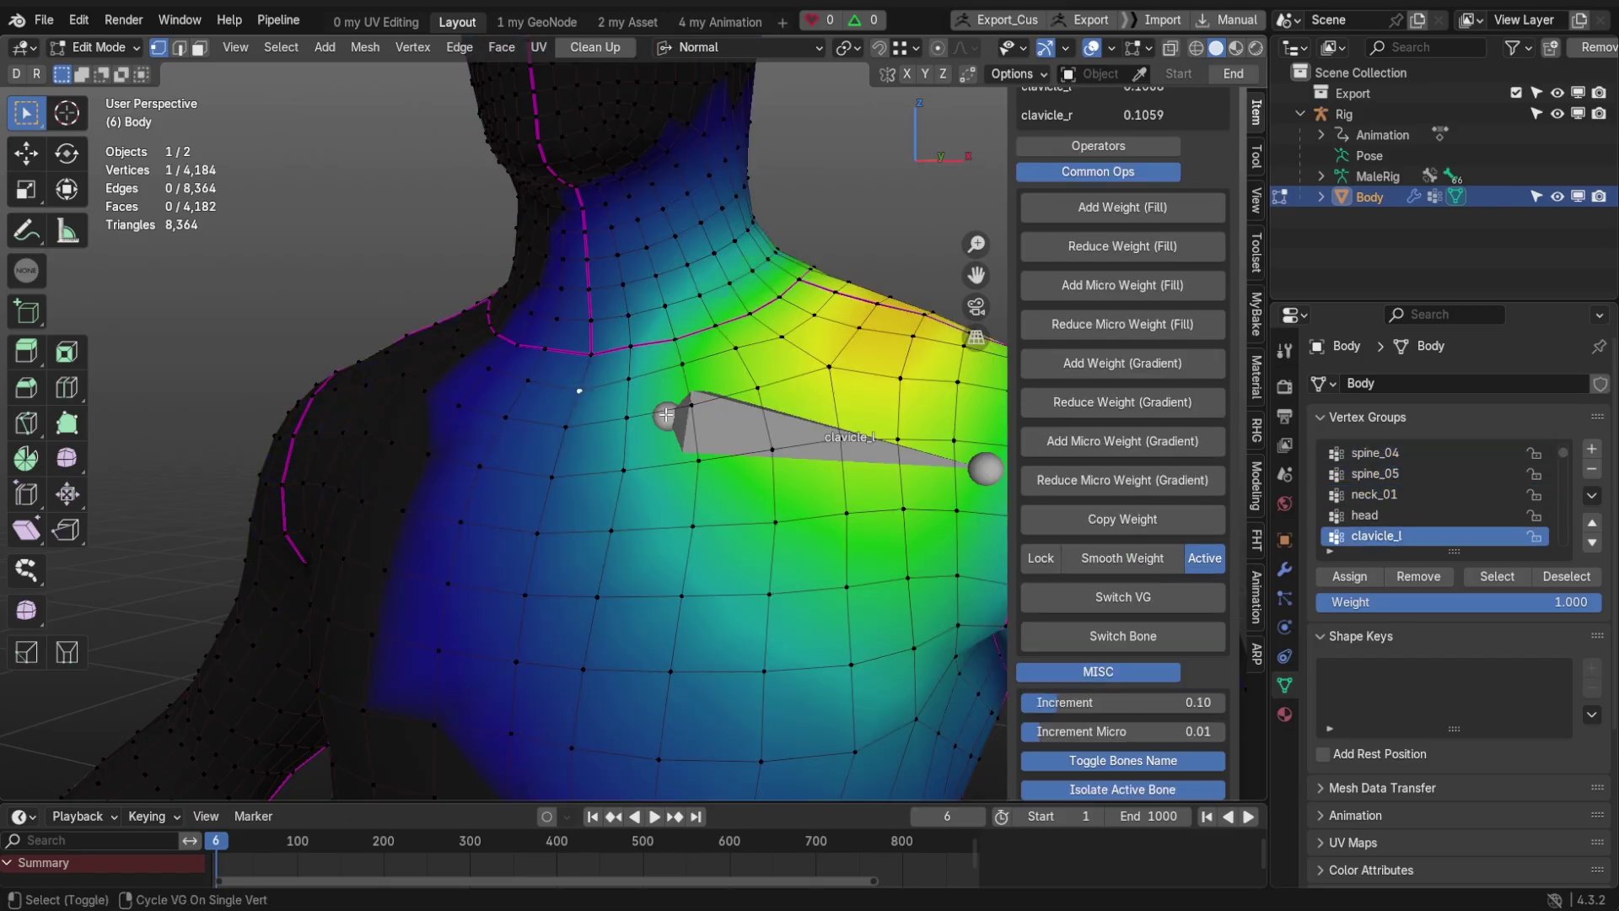
left_click(762, 494)
left_click(850, 336)
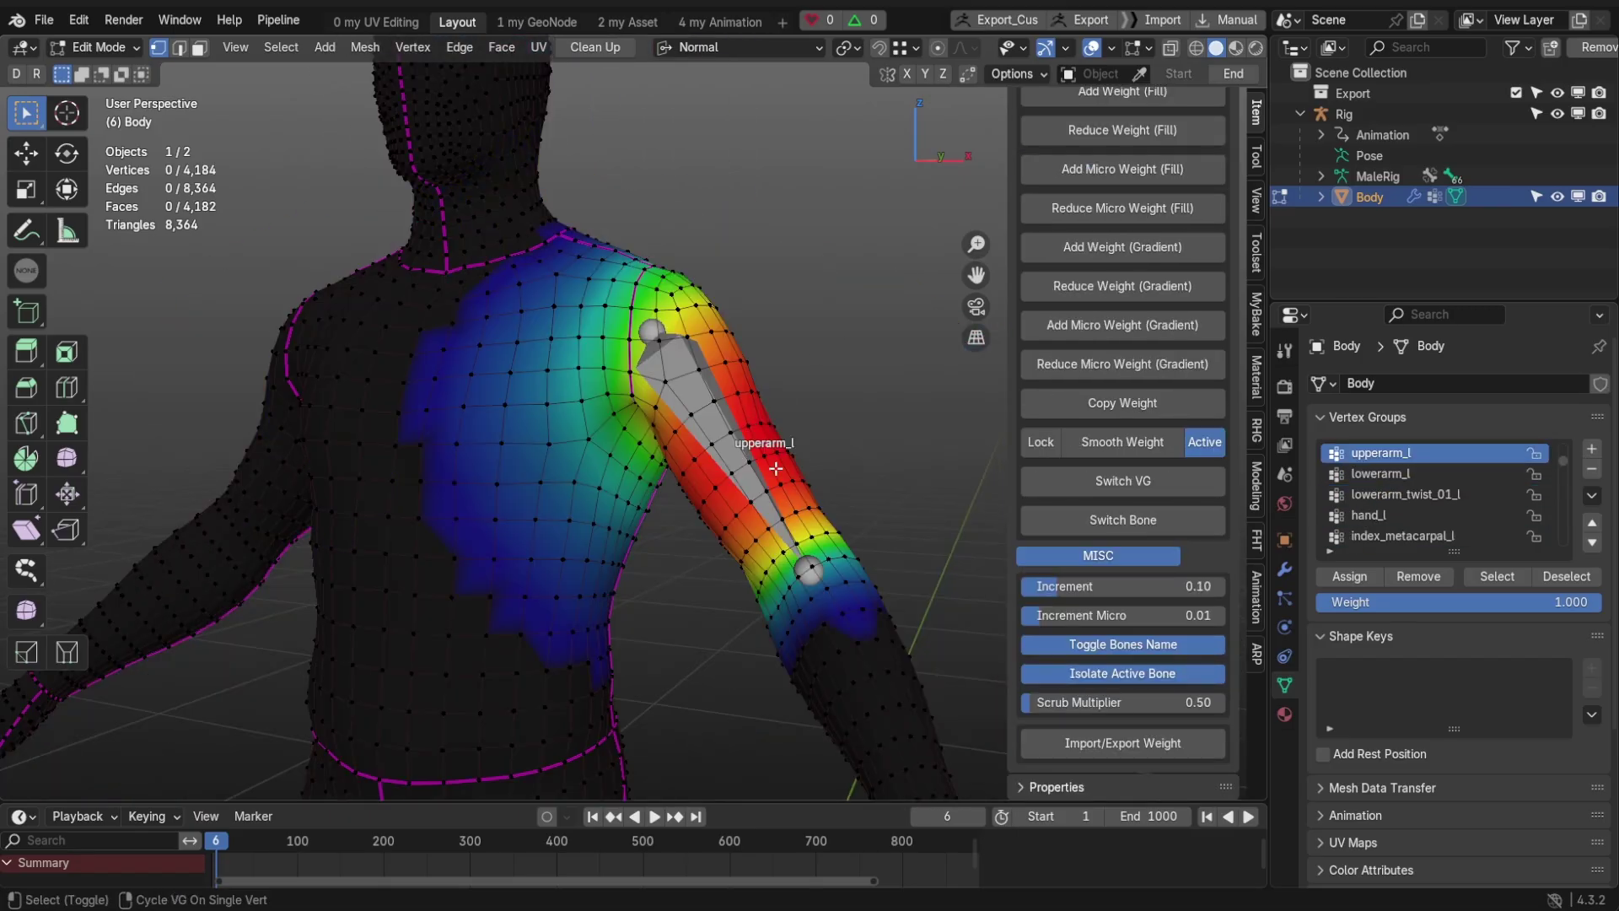
left_click(860, 676)
left_click(729, 194)
left_click(797, 292)
left_click(886, 471)
left_click(619, 300)
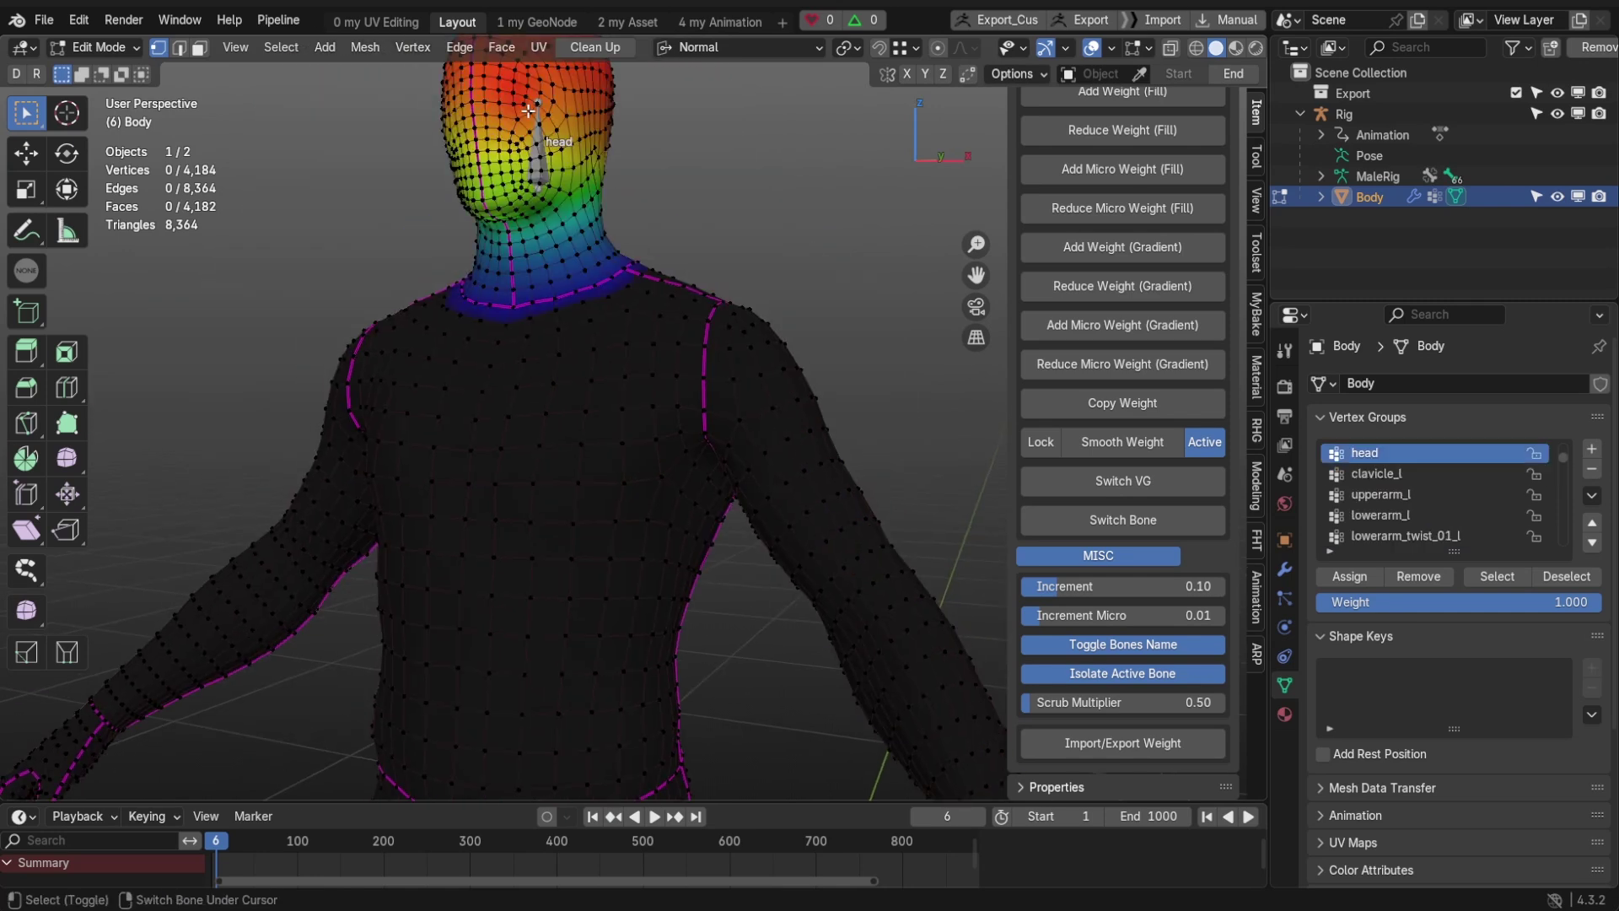
Step: Show all rig bones again and export the body's vertex weights to Z:\Temp\
left_click(1136, 661)
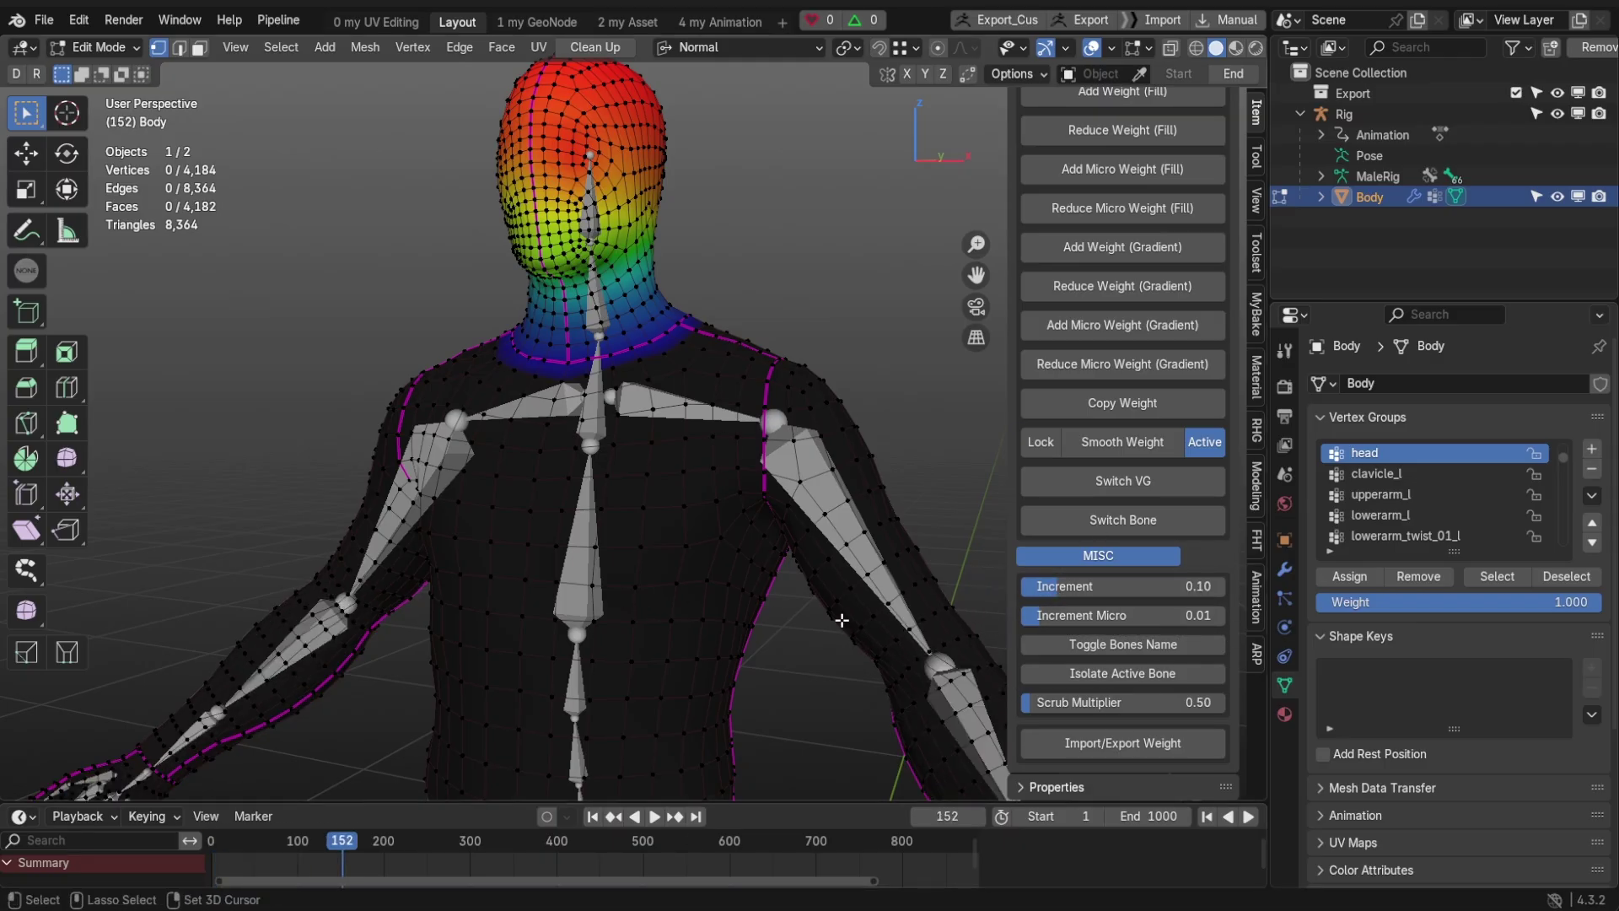
scroll(709, 594, "down", 1)
scroll(653, 565, "down", 2)
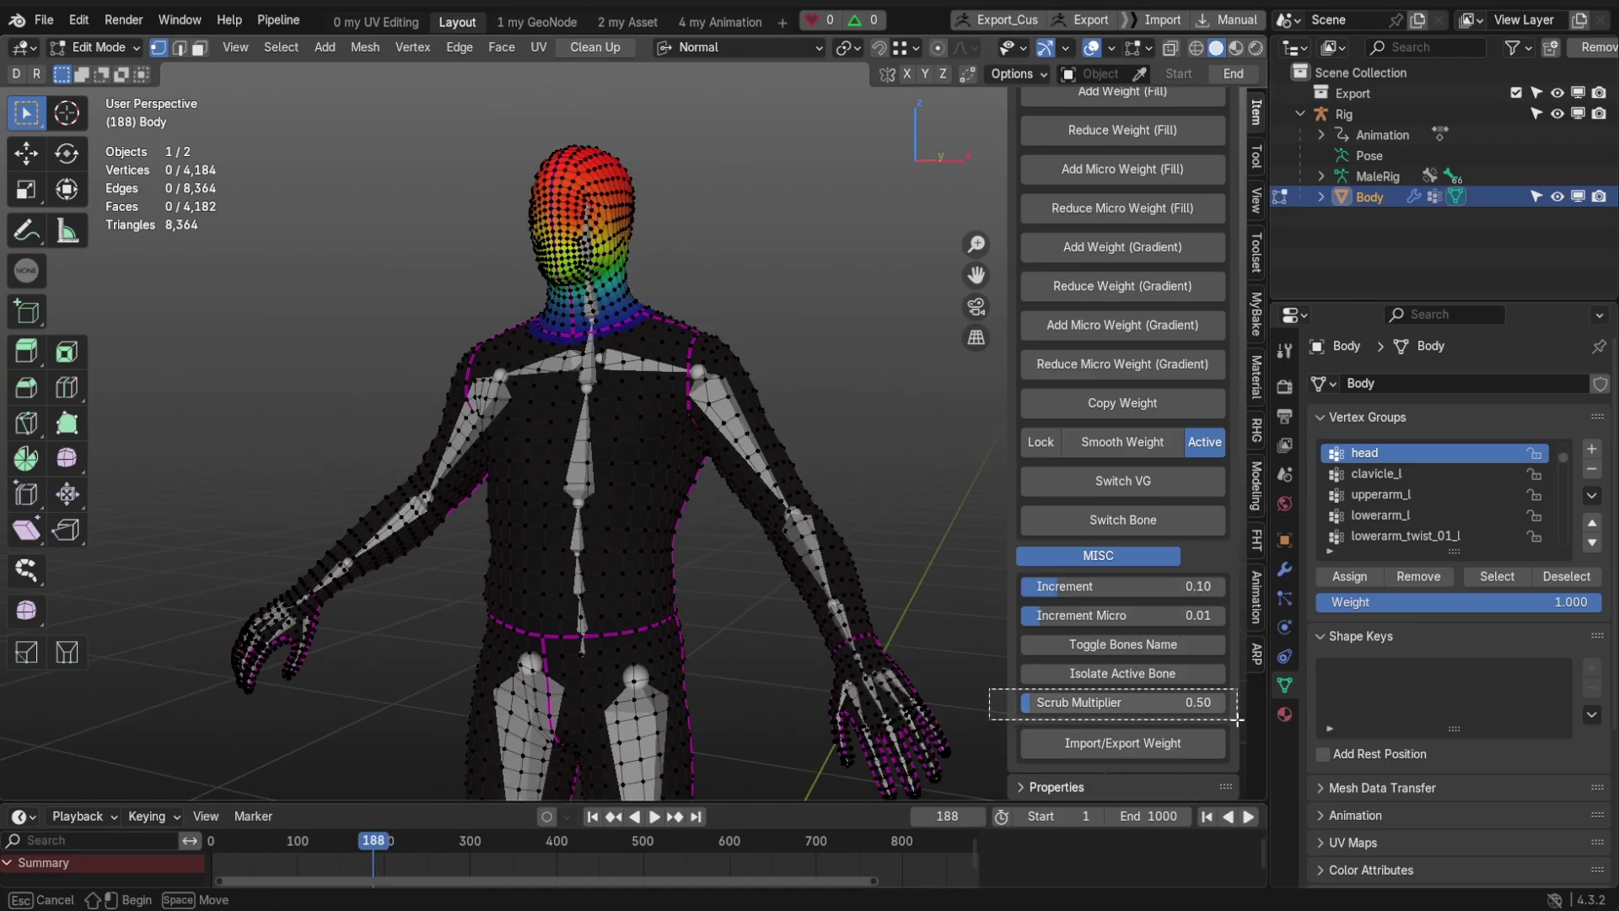
left_click(1114, 743)
left_click(1187, 685)
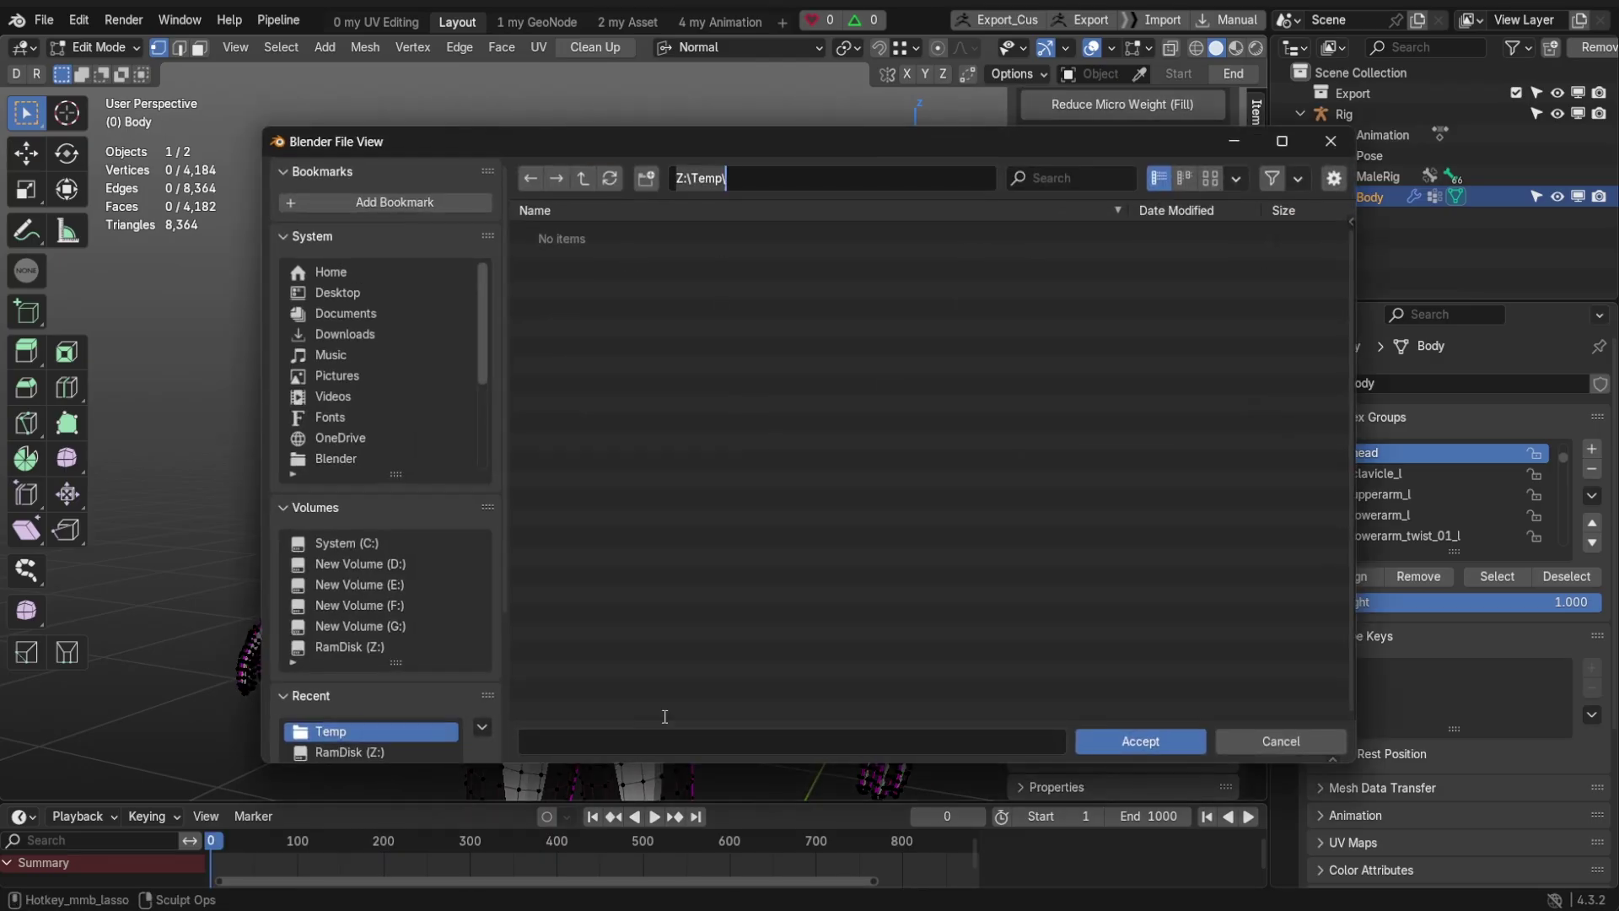
left_click(1118, 746)
scroll(693, 372, "up", 4)
left_click_drag(465, 241, 674, 400)
key("alt+a")
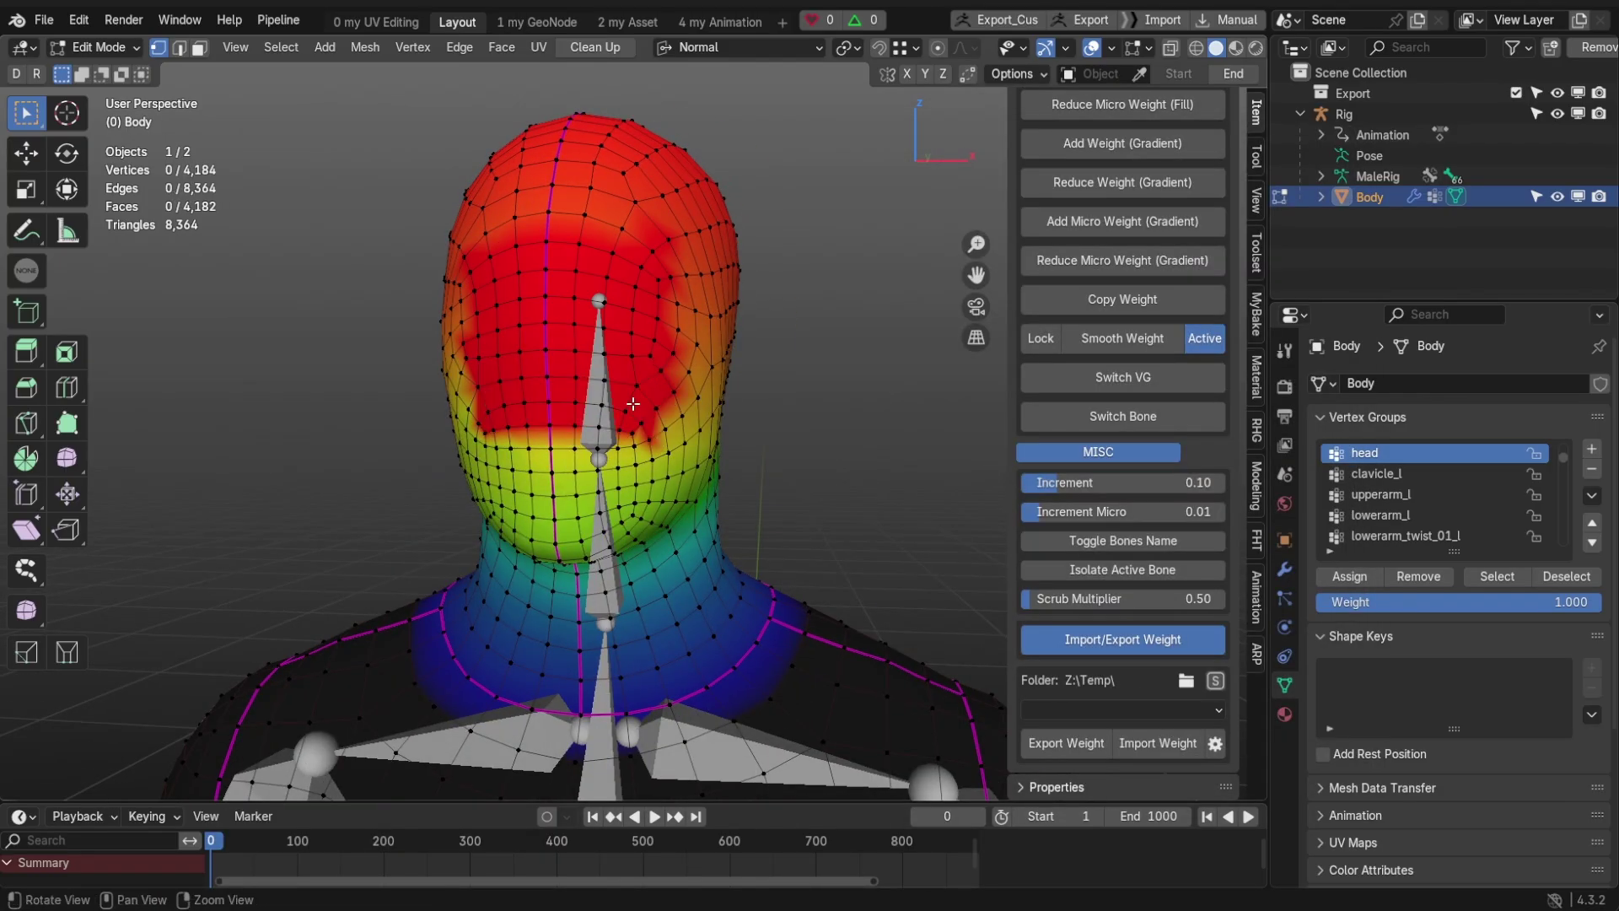
middle_click_drag(664, 438, 1120, 712)
left_click(1075, 746)
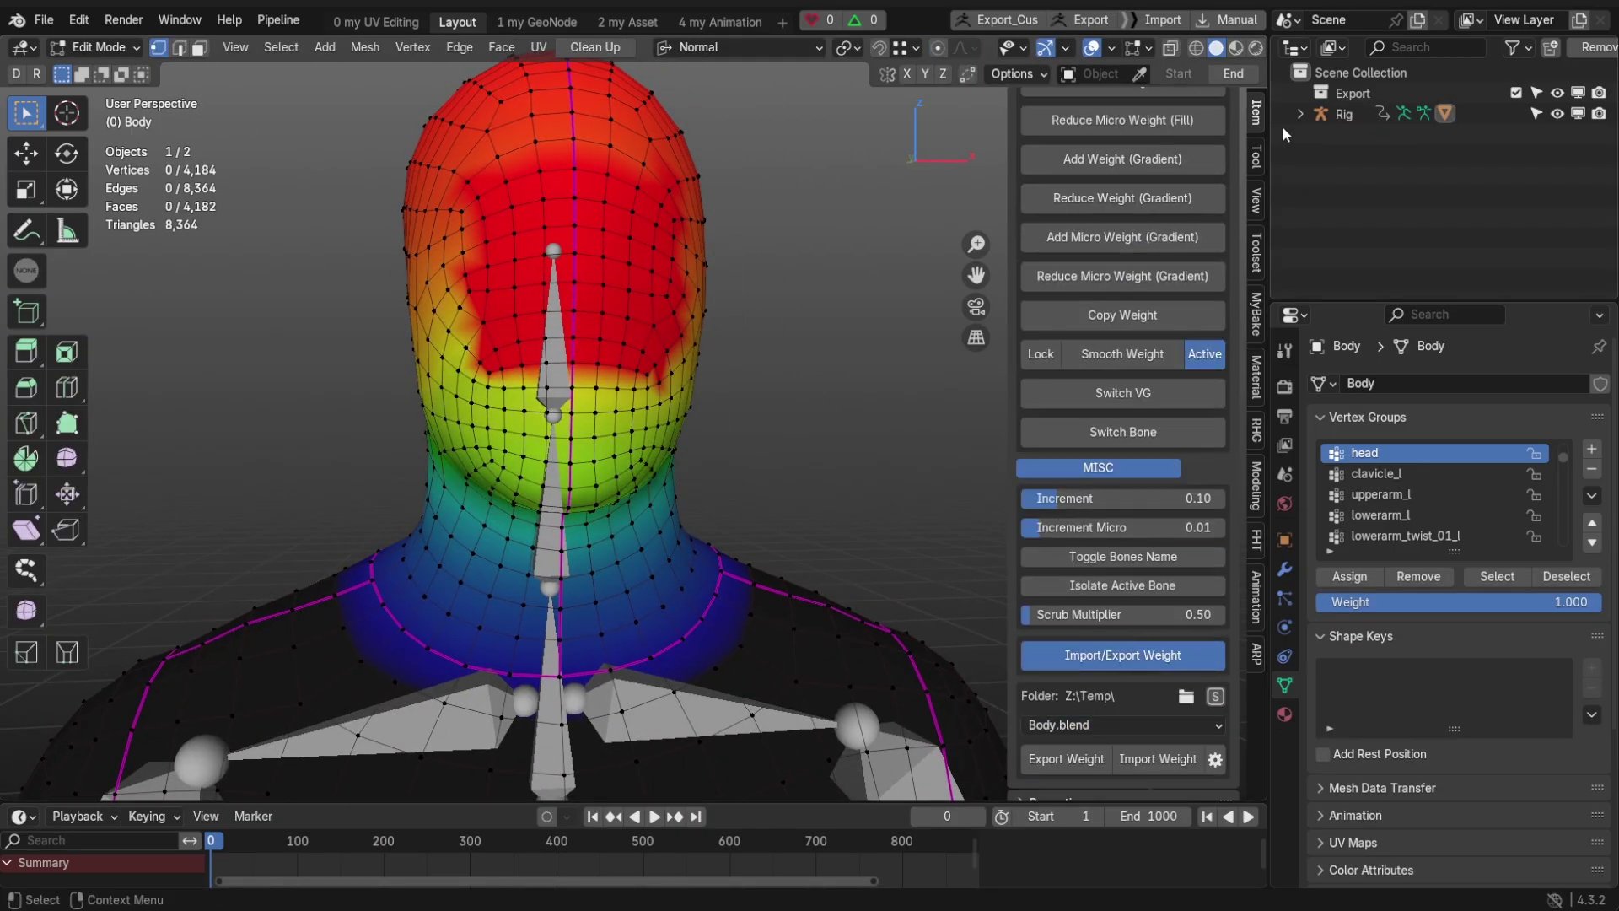
Step: Rename the body mesh object to Body1 in the Outliner
double_click(1371, 195)
middle_click_drag(785, 331, 549, 338)
left_click_drag(548, 337, 770, 425)
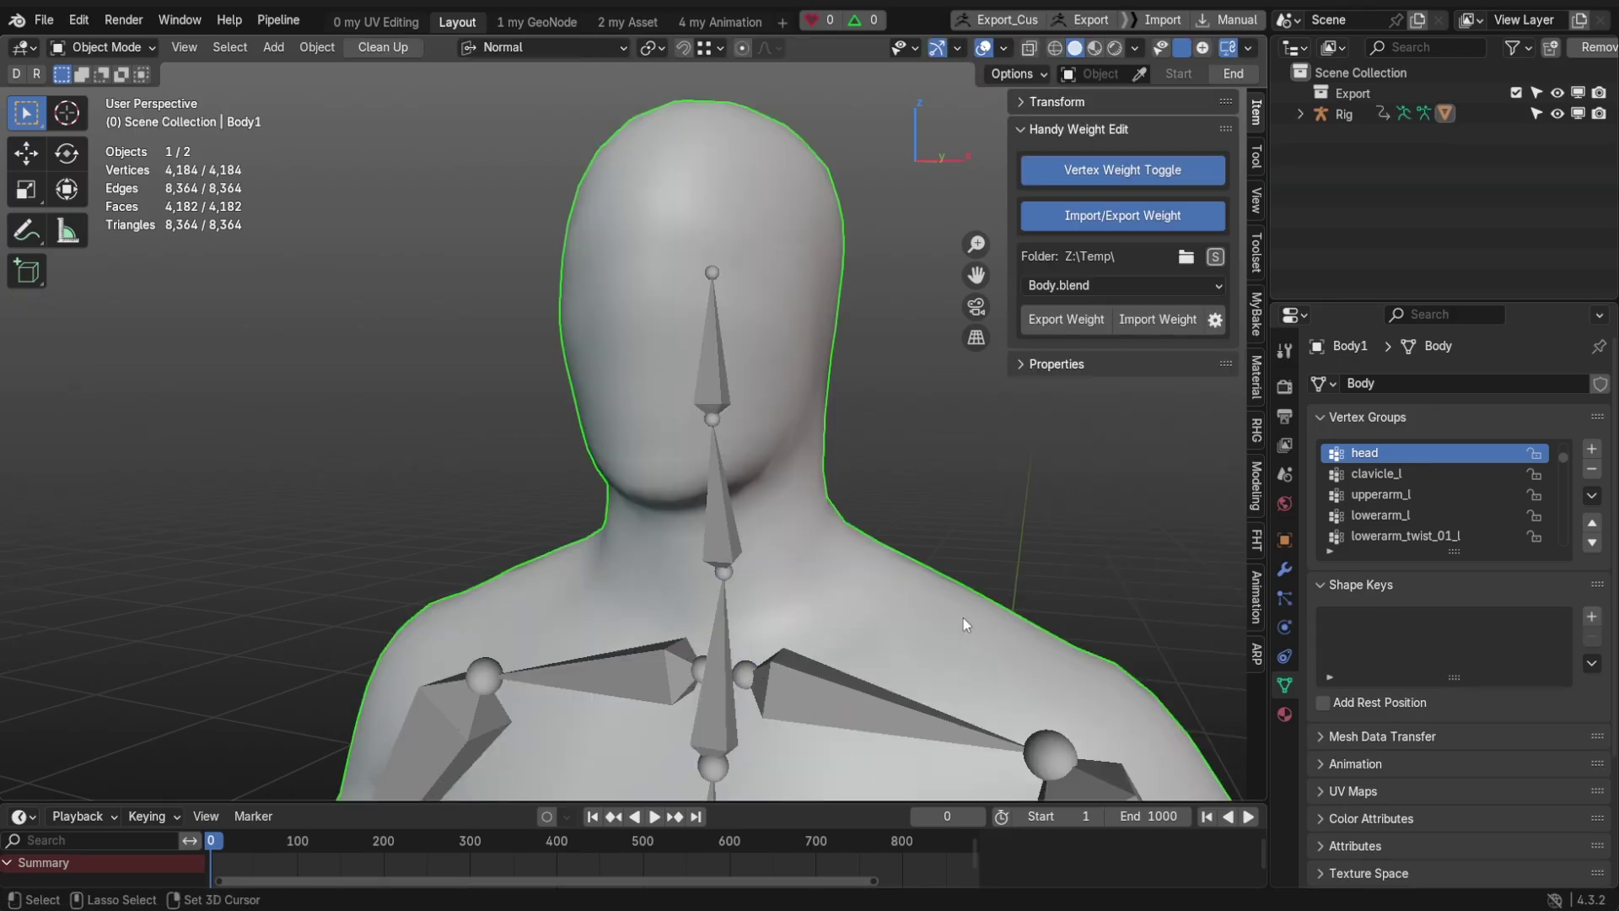
scroll(1096, 692, "down", 10)
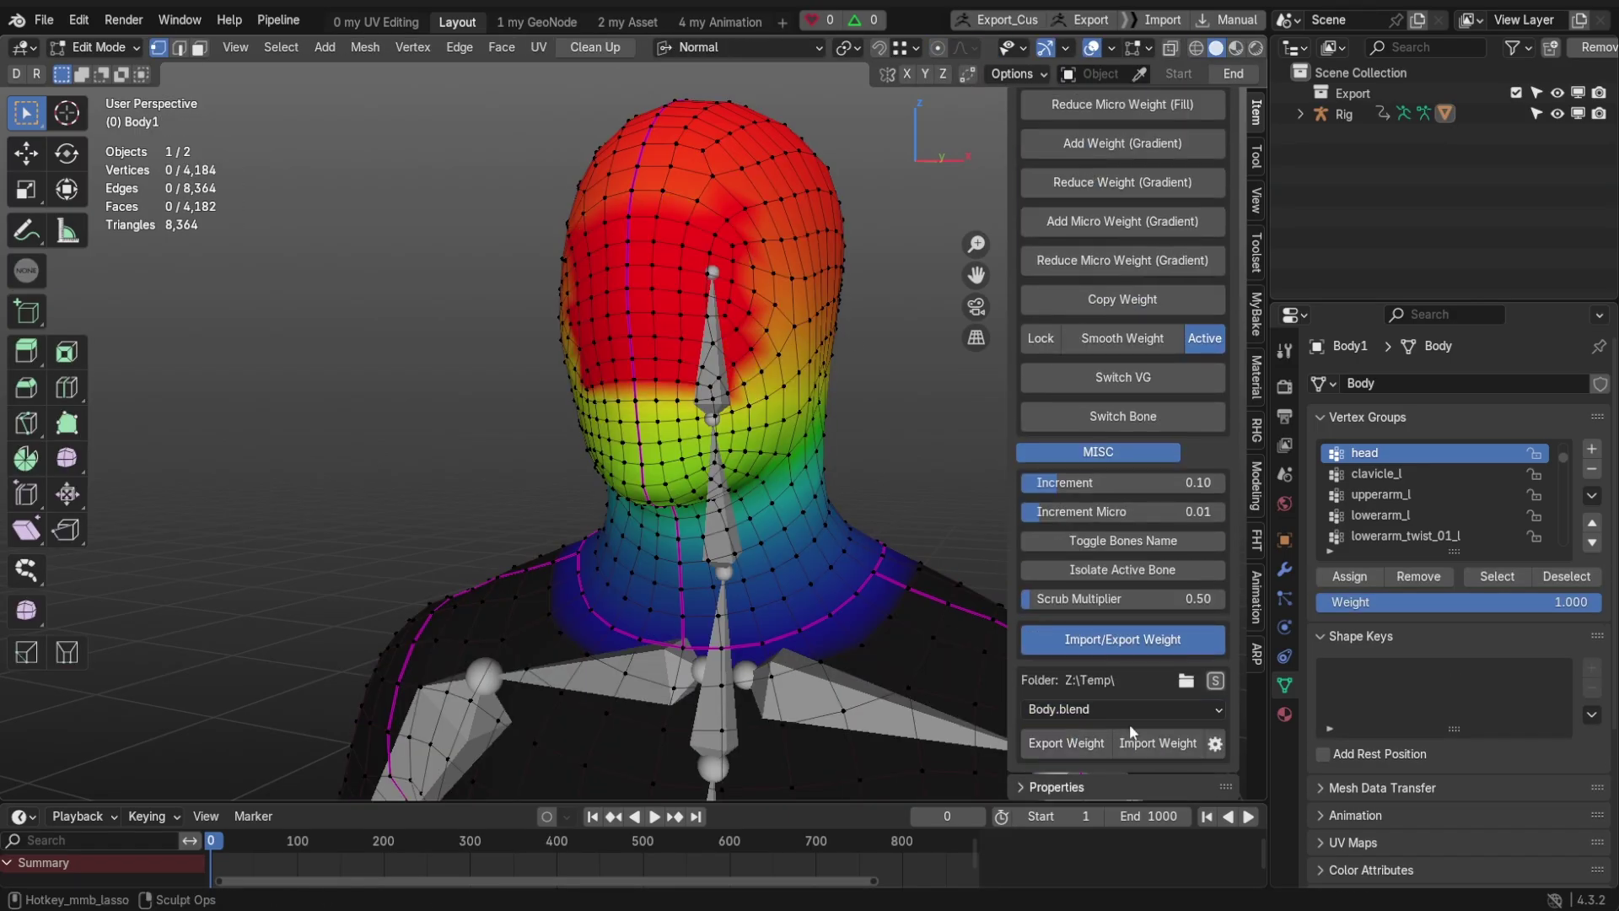
Step: Import the saved weights onto Body1 and select the head-to-neck boundary vertices
left_click(1149, 746)
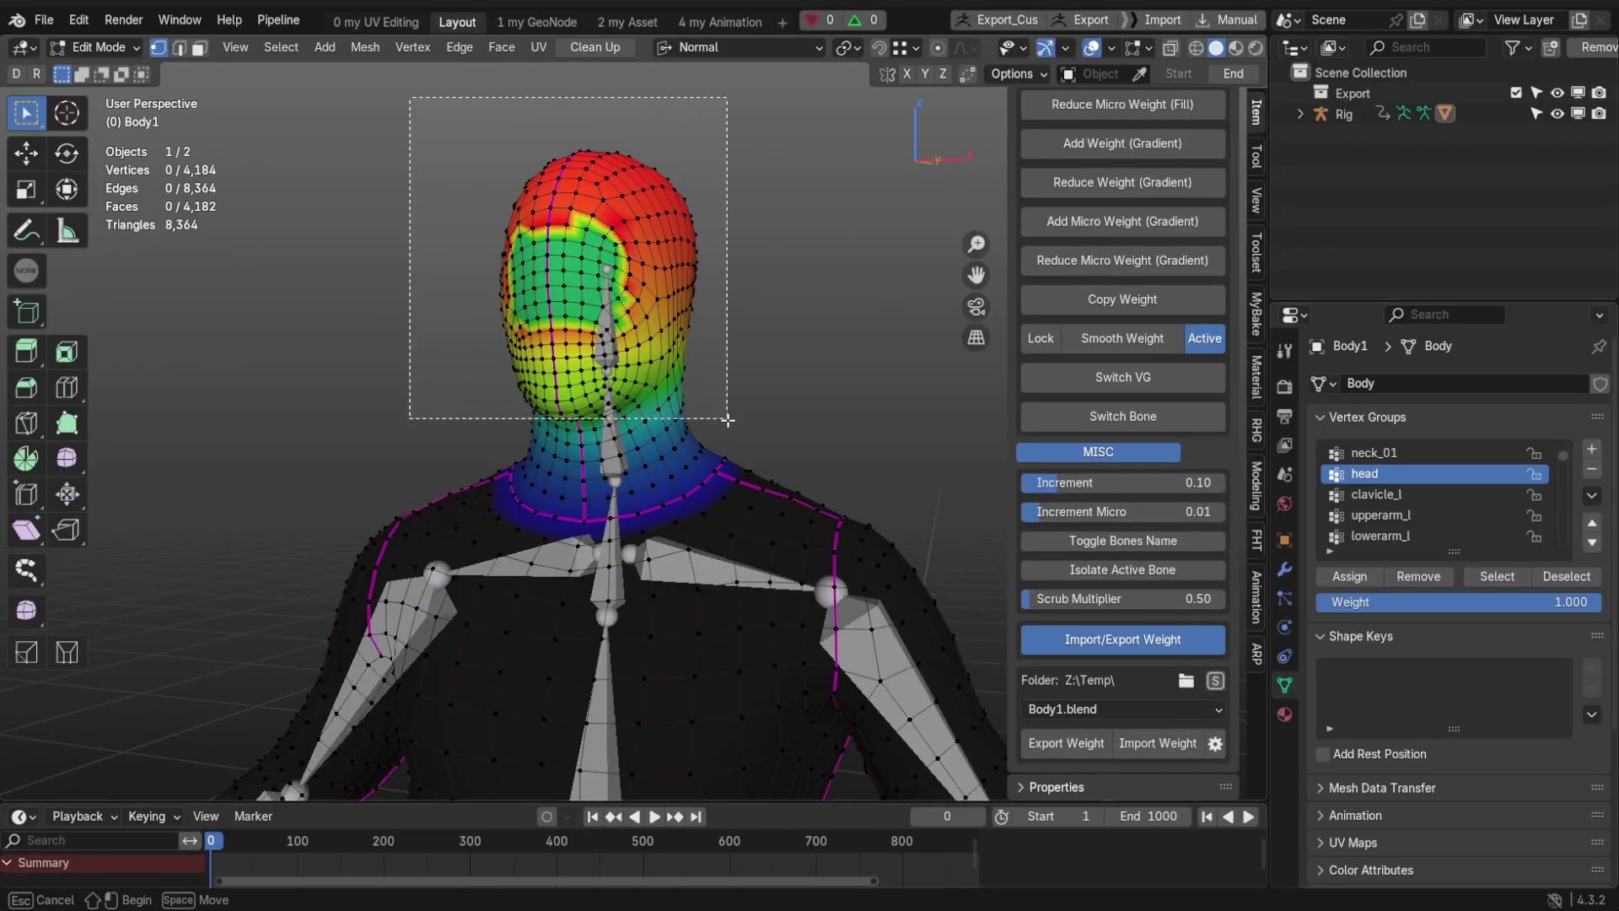
left_click_drag(729, 428, 729, 427)
mouse_move(730, 428)
middle_mouse_down()
mouse_move(744, 255)
mouse_move(362, 362)
middle_mouse_up()
left_click(362, 362)
mouse_move(683, 126)
right_mouse_down("ctrl")
mouse_move(805, 352)
mouse_move(693, 132)
right_mouse_up("ctrl")
scroll(630, 433, "up", 4)
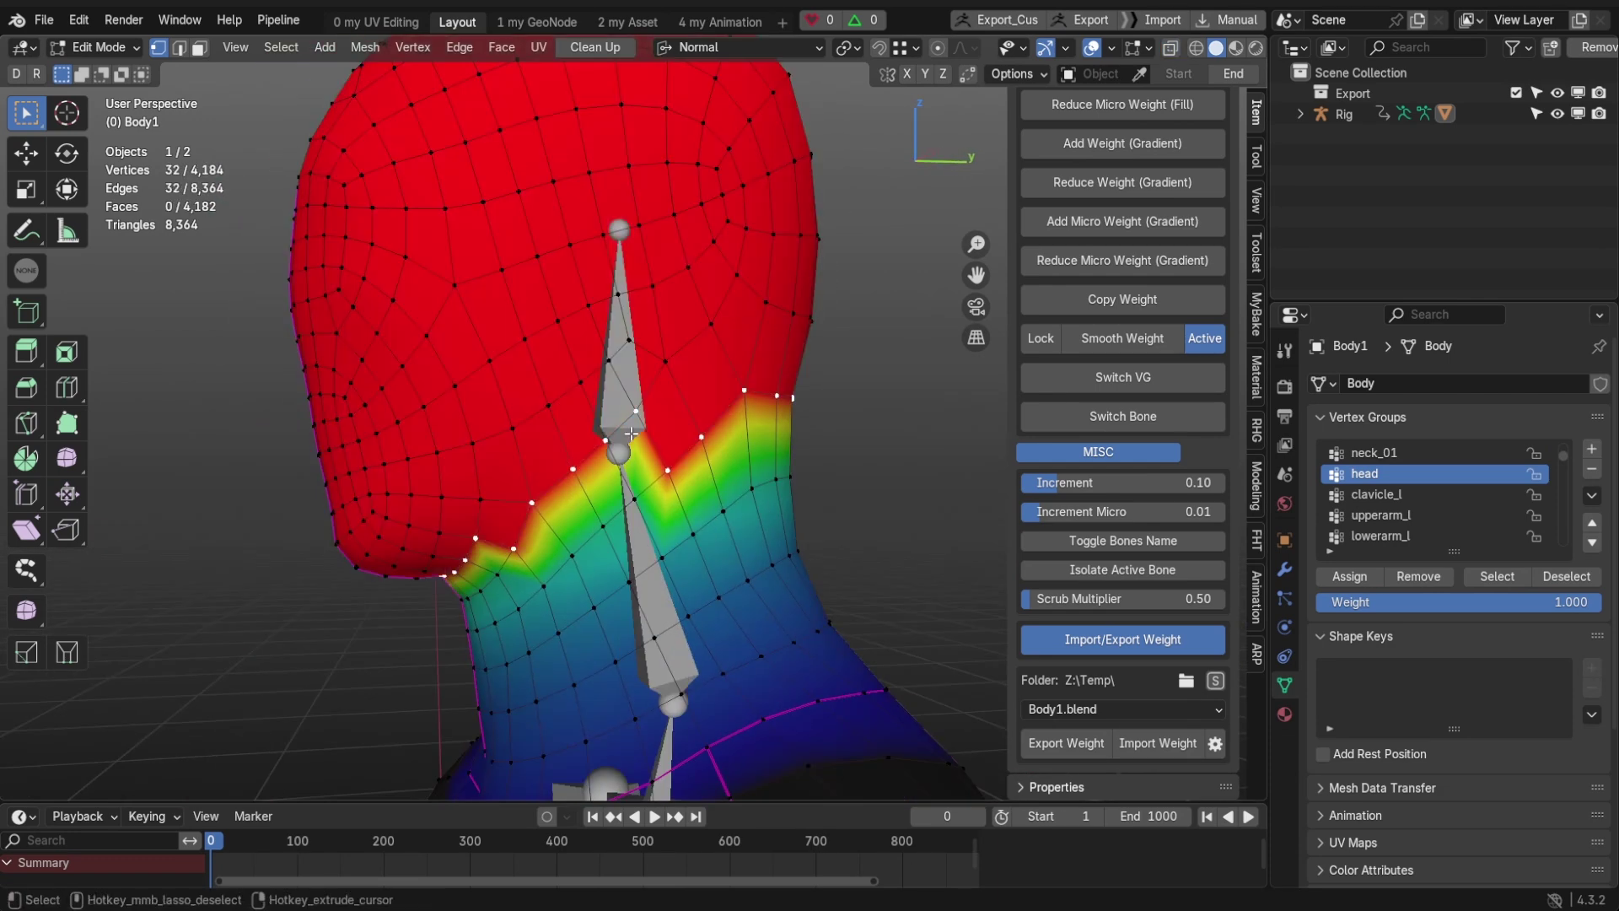
Step: Orbit around the head, then scrub to posed frame 380 to check the neck
middle_click_drag(630, 434, 656, 466)
middle_click_drag(580, 538, 503, 525)
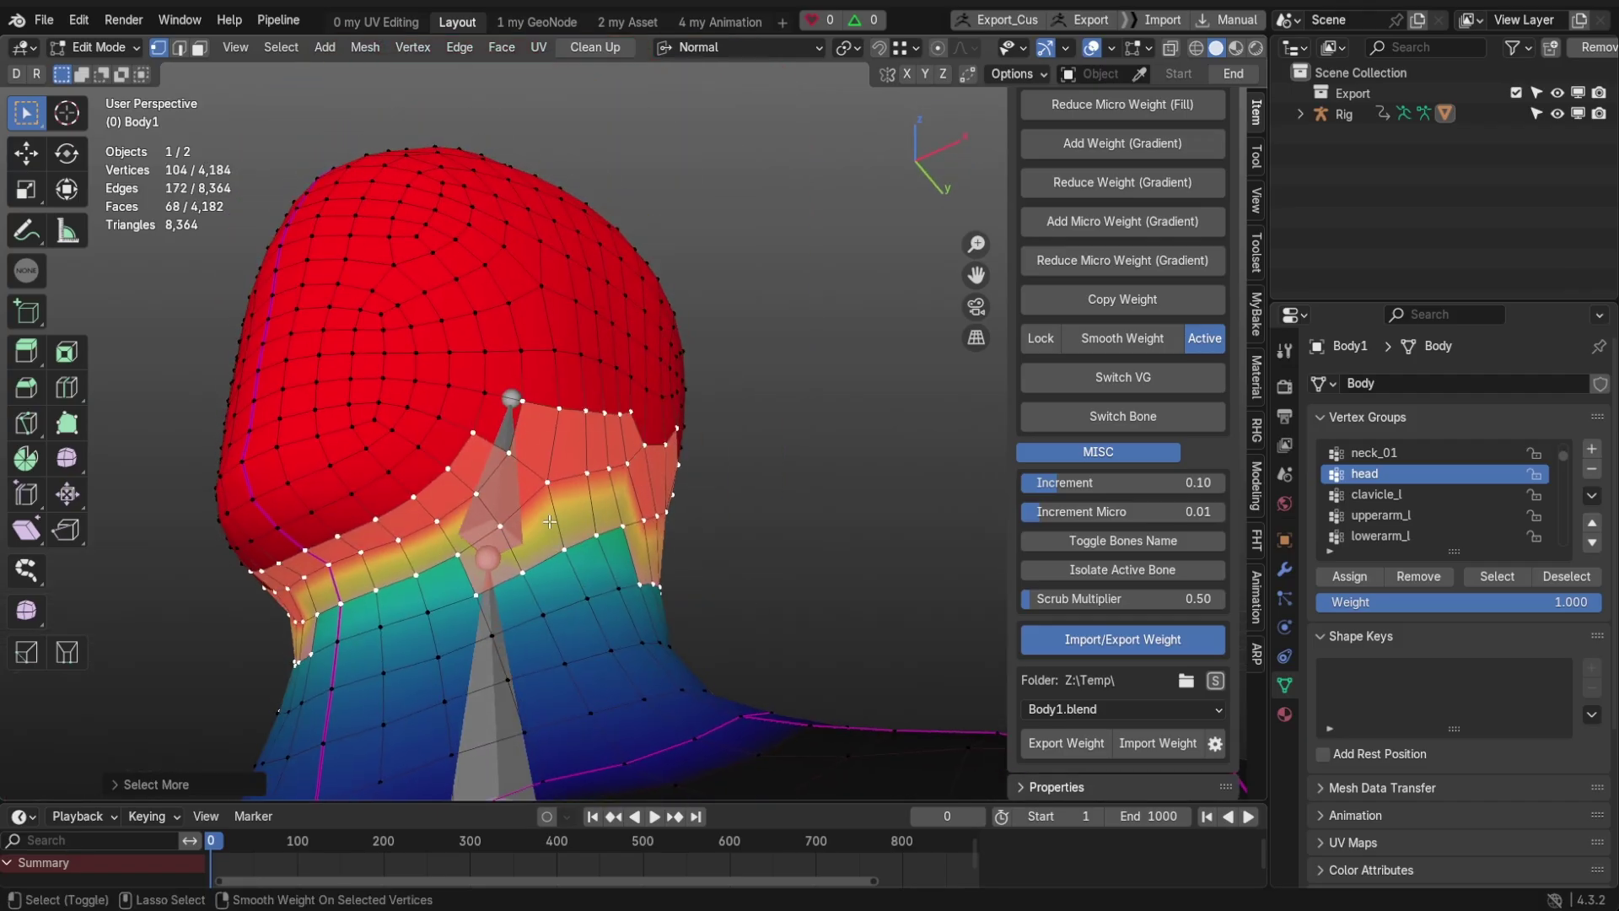
left_click_drag(552, 521, 745, 559)
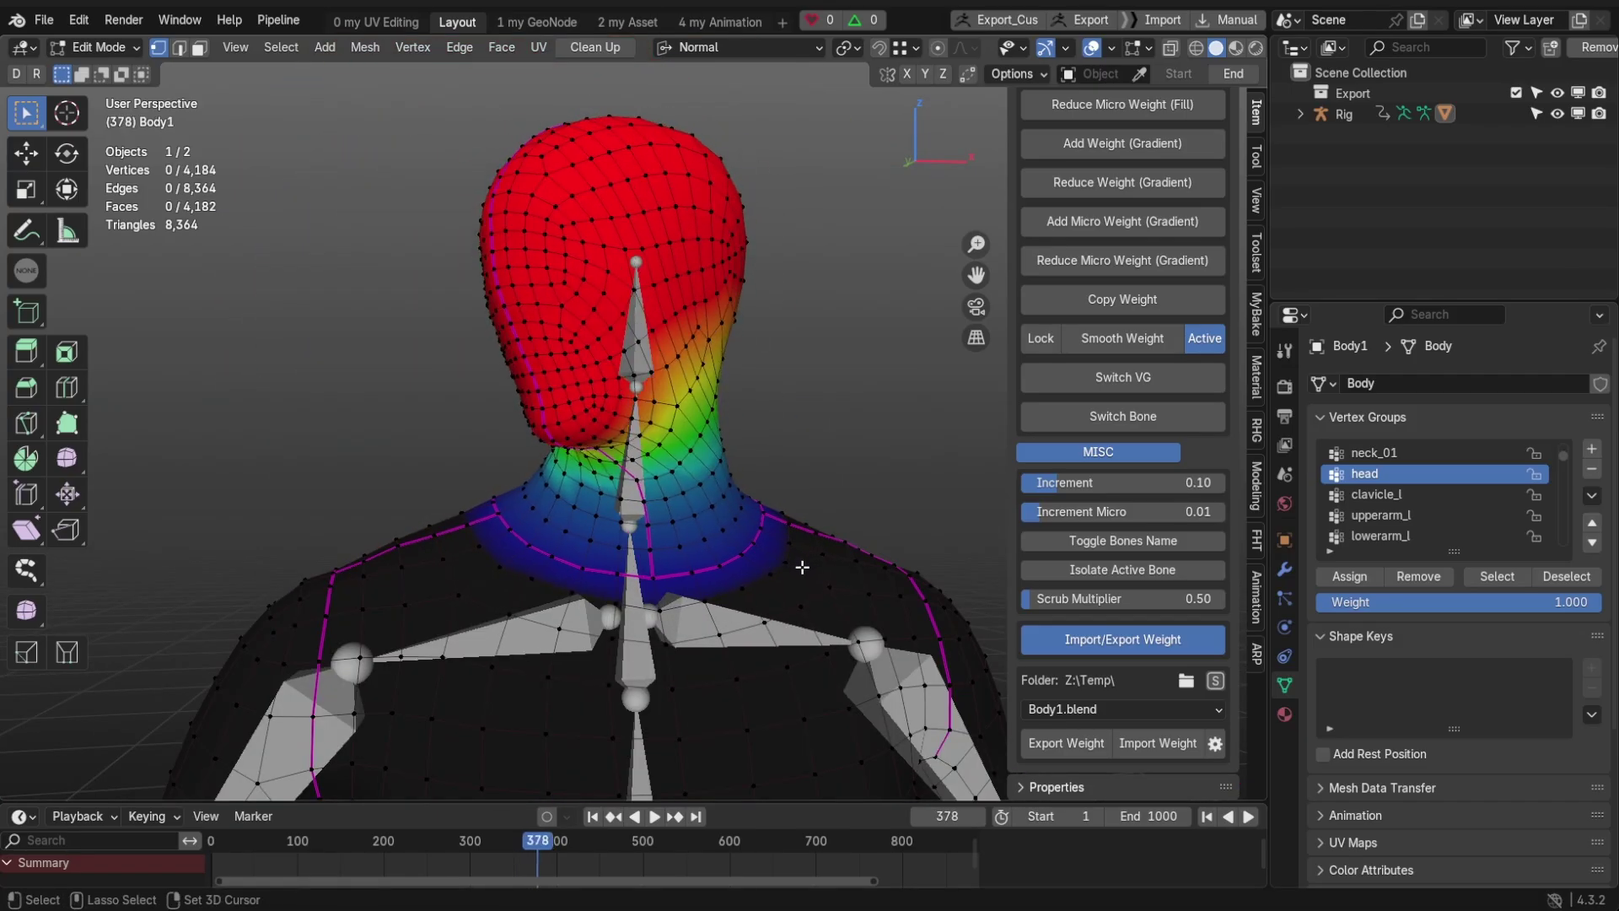
mouse_move(804, 567)
middle_mouse_down()
mouse_move(720, 368)
mouse_move(645, 327)
middle_mouse_up()
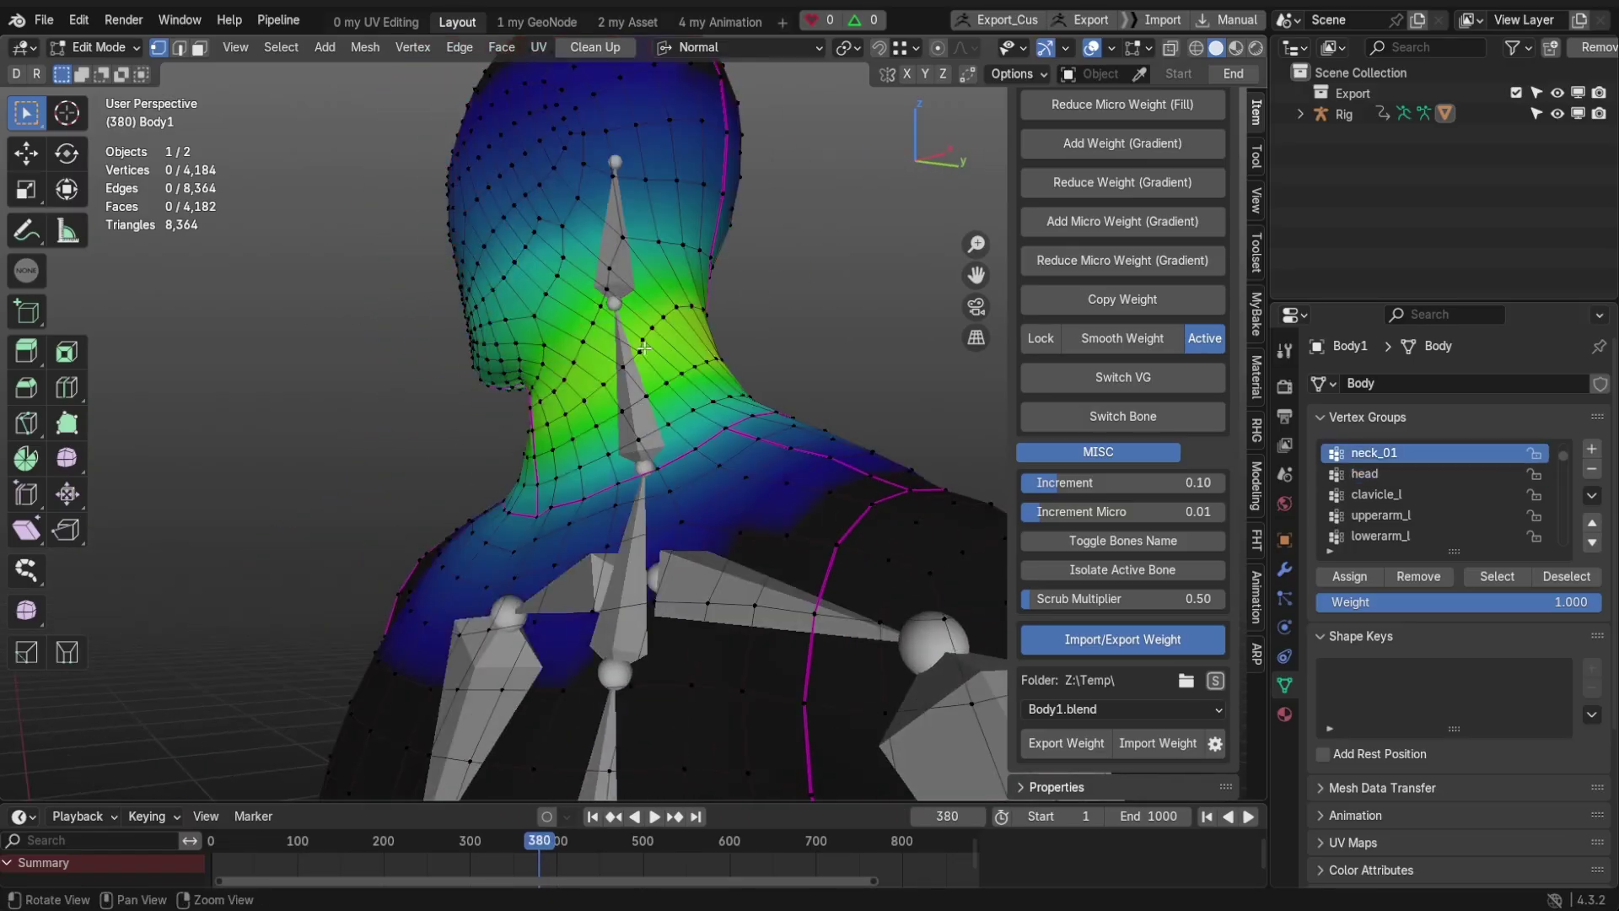
middle_click_drag(644, 326, 785, 381)
scroll(1141, 373, "up", 4)
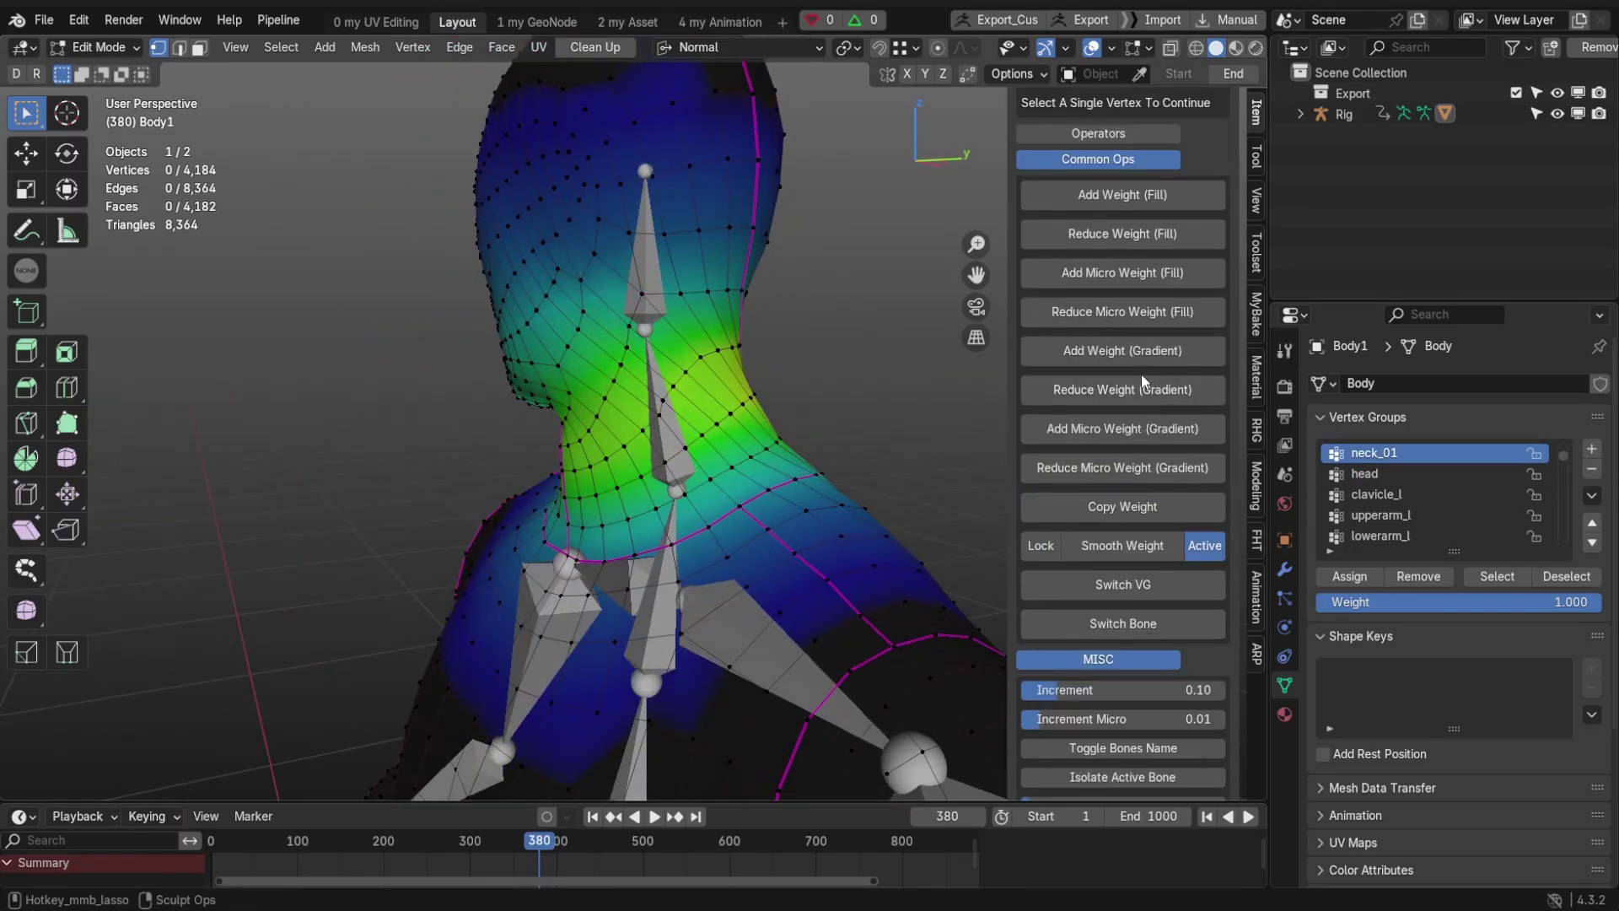
scroll(1141, 373, "up", 4)
Step: Switch to front view and show the Active Vertex Weight Group values for a head vertex
left_click(1096, 366)
scroll(1096, 365, "up", 1)
key("KP_1")
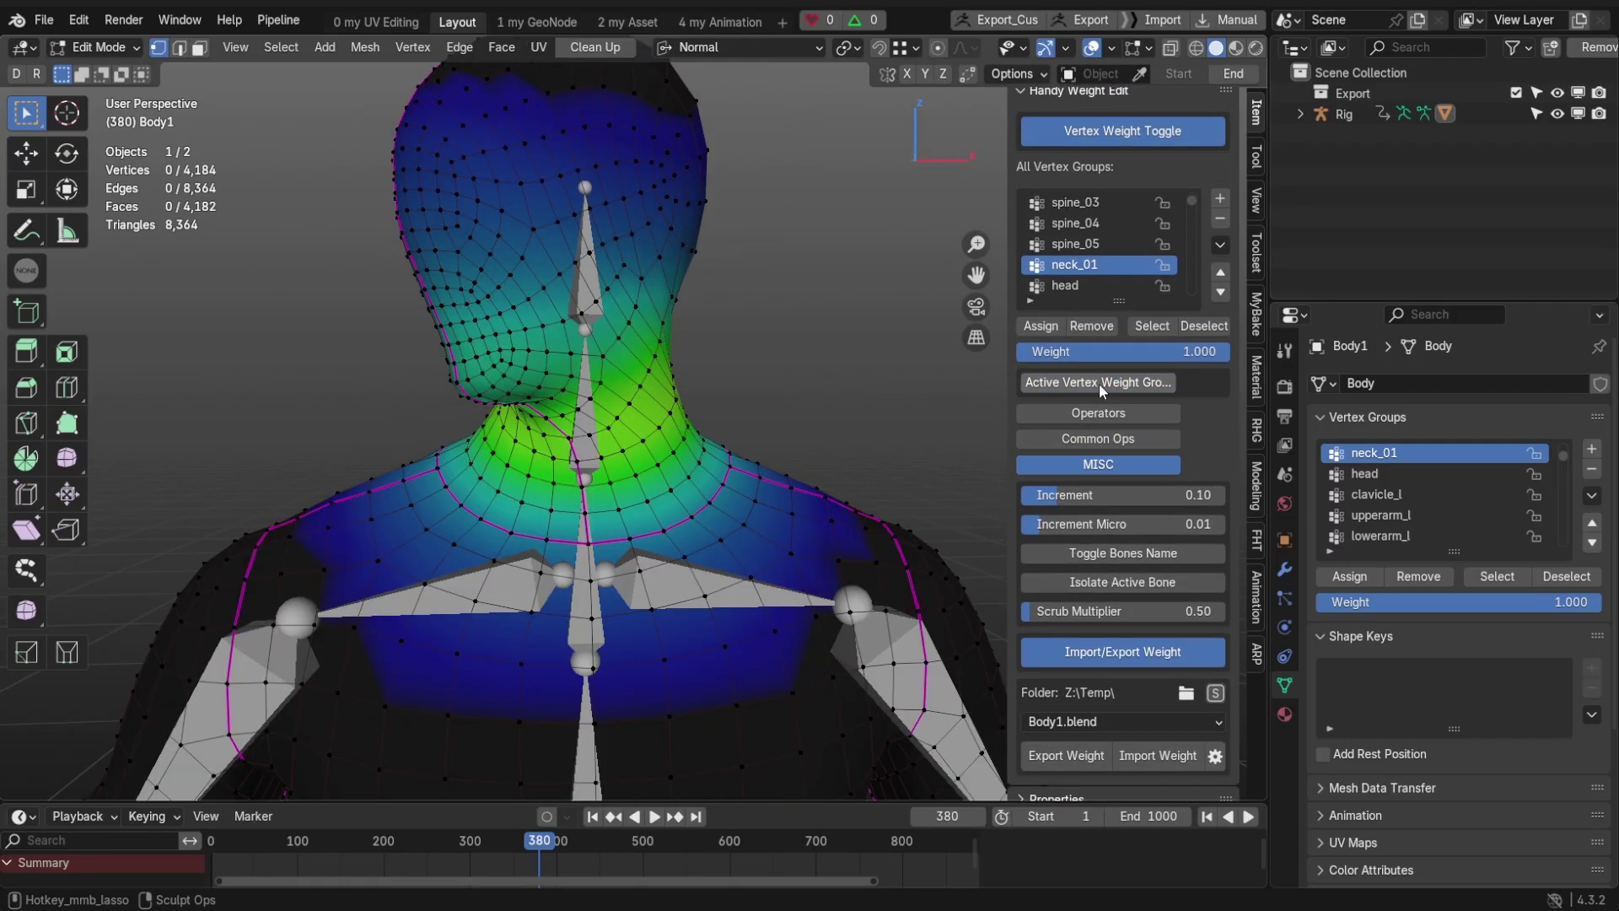
mouse_move(481, 329)
middle_mouse_down()
mouse_move(519, 287)
mouse_move(525, 353)
middle_mouse_up()
left_click(1099, 380)
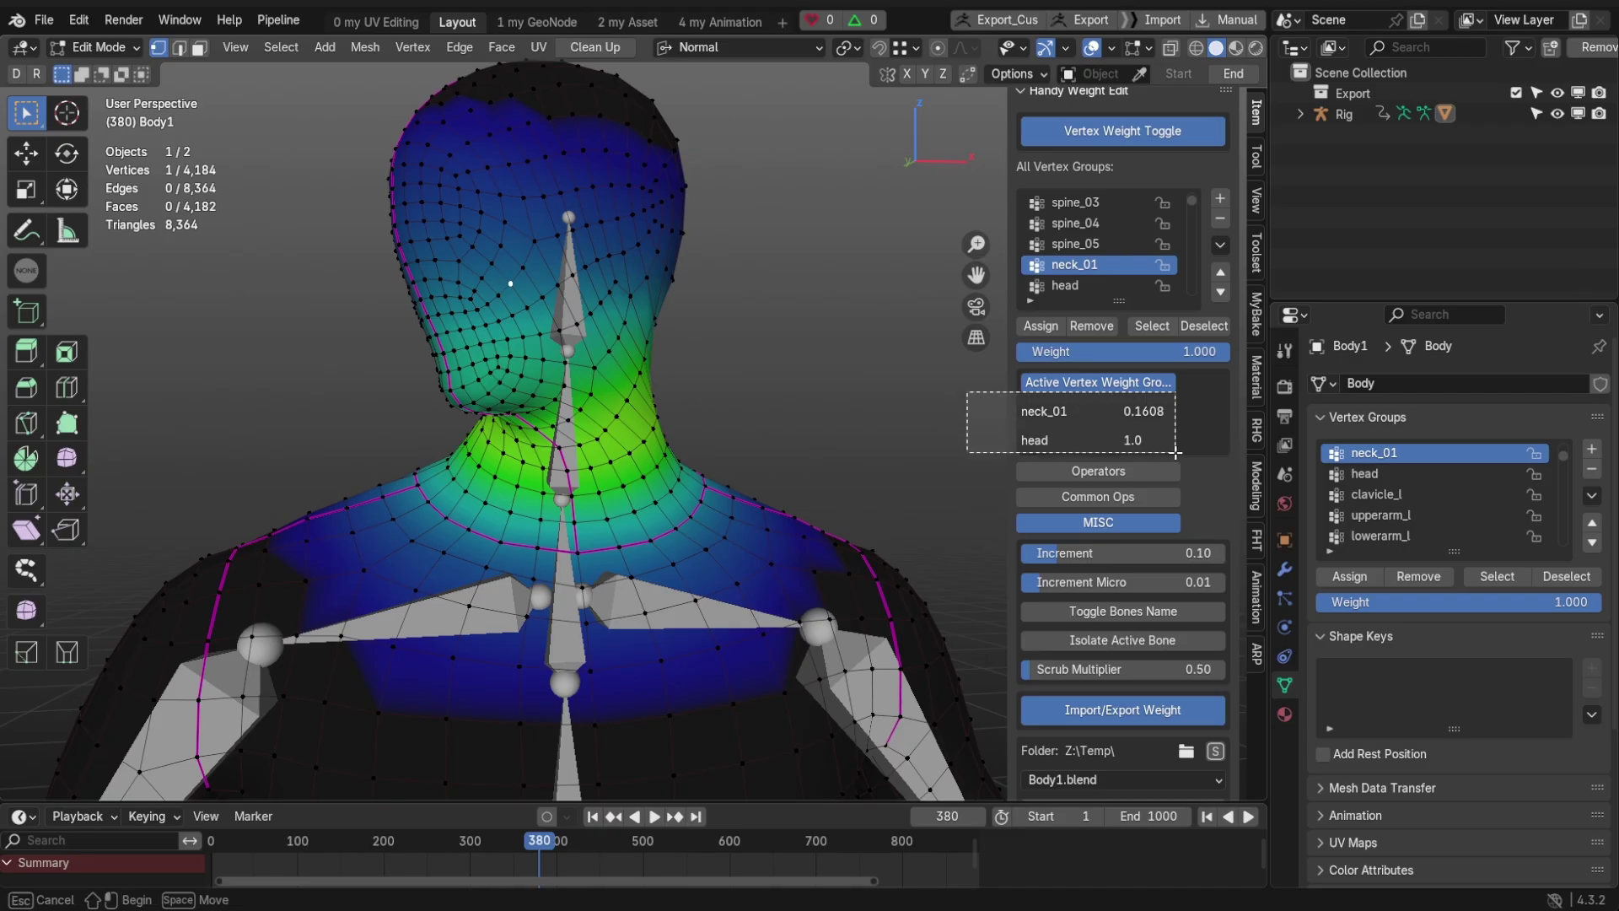
left_click_drag(1199, 451, 1025, 437)
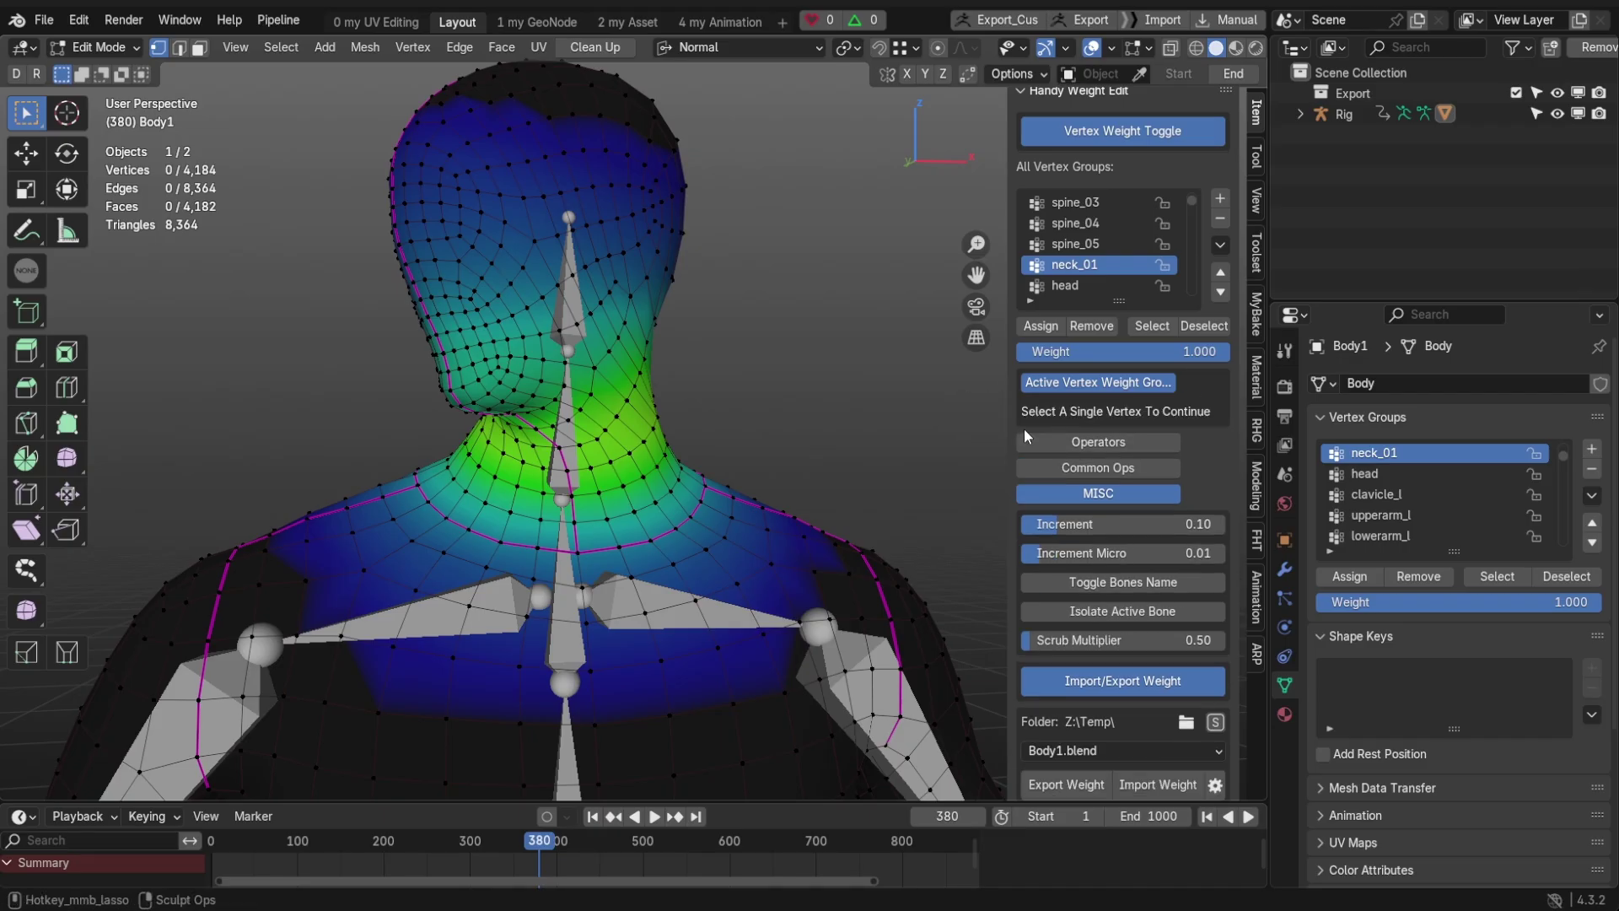
left_click(542, 296)
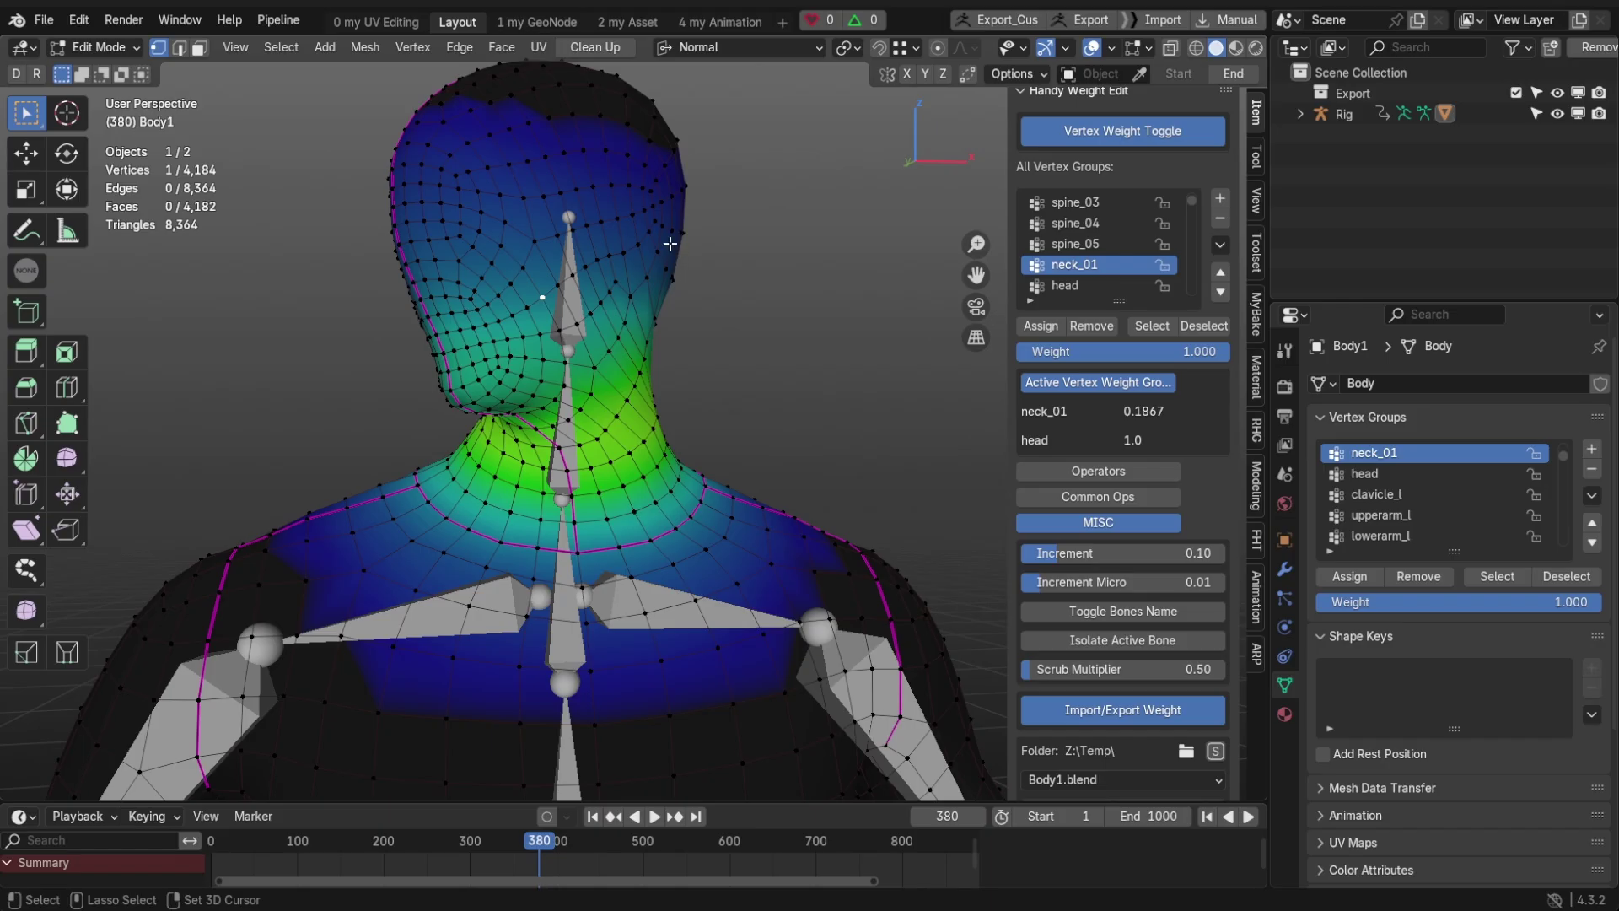
Step: Show head weights in X-ray and read one neck vertex's neck_01 and head values
left_click(1098, 471)
scroll(1110, 383, "down", 3)
left_click(1034, 270)
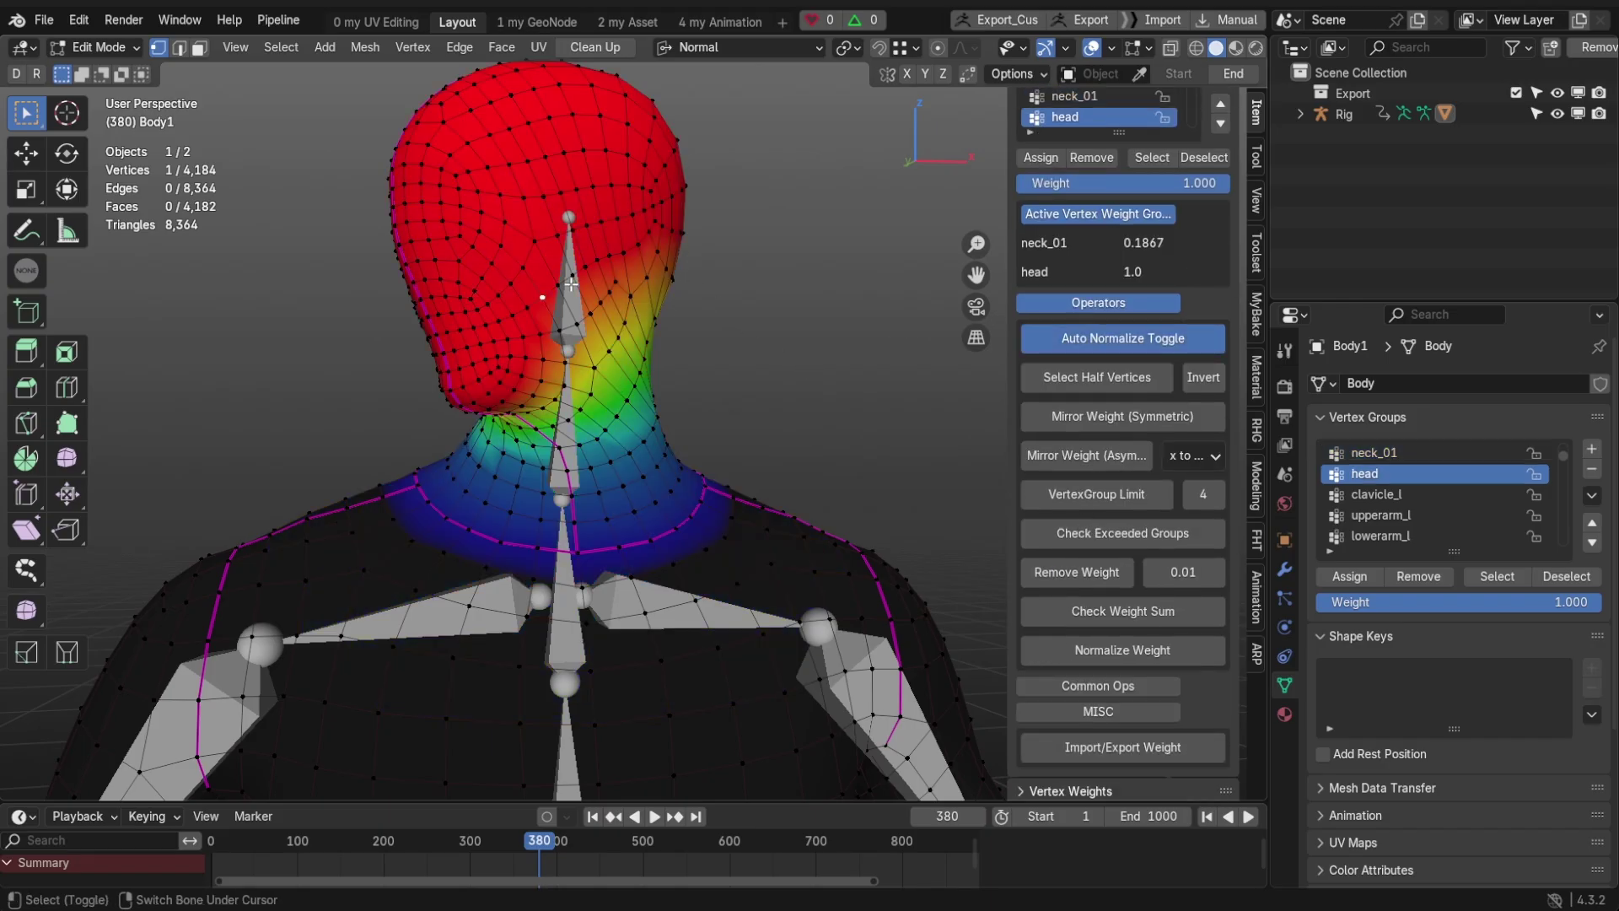
mouse_move(633, 342)
middle_mouse_down()
mouse_move(392, 344)
mouse_move(656, 183)
middle_mouse_up()
key("alt+z")
left_click_drag(756, 150, 766, 154)
mouse_move(766, 155)
middle_mouse_down()
mouse_move(612, 302)
mouse_move(721, 131)
middle_mouse_up()
key("alt+a")
scroll(612, 301, "up", 3)
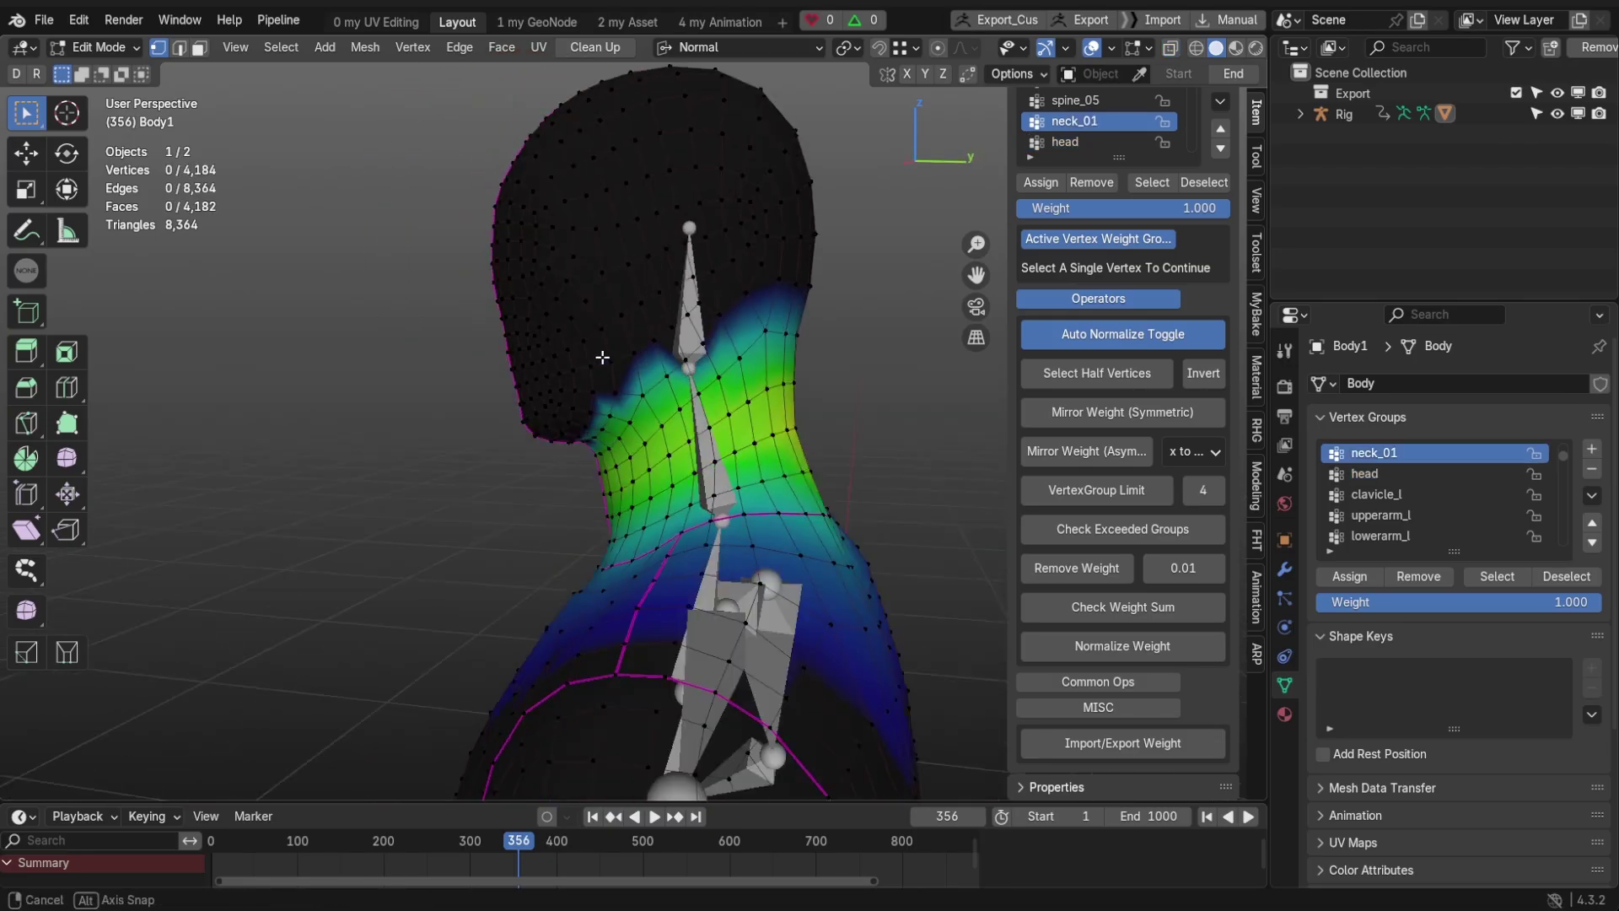
left_click(588, 267)
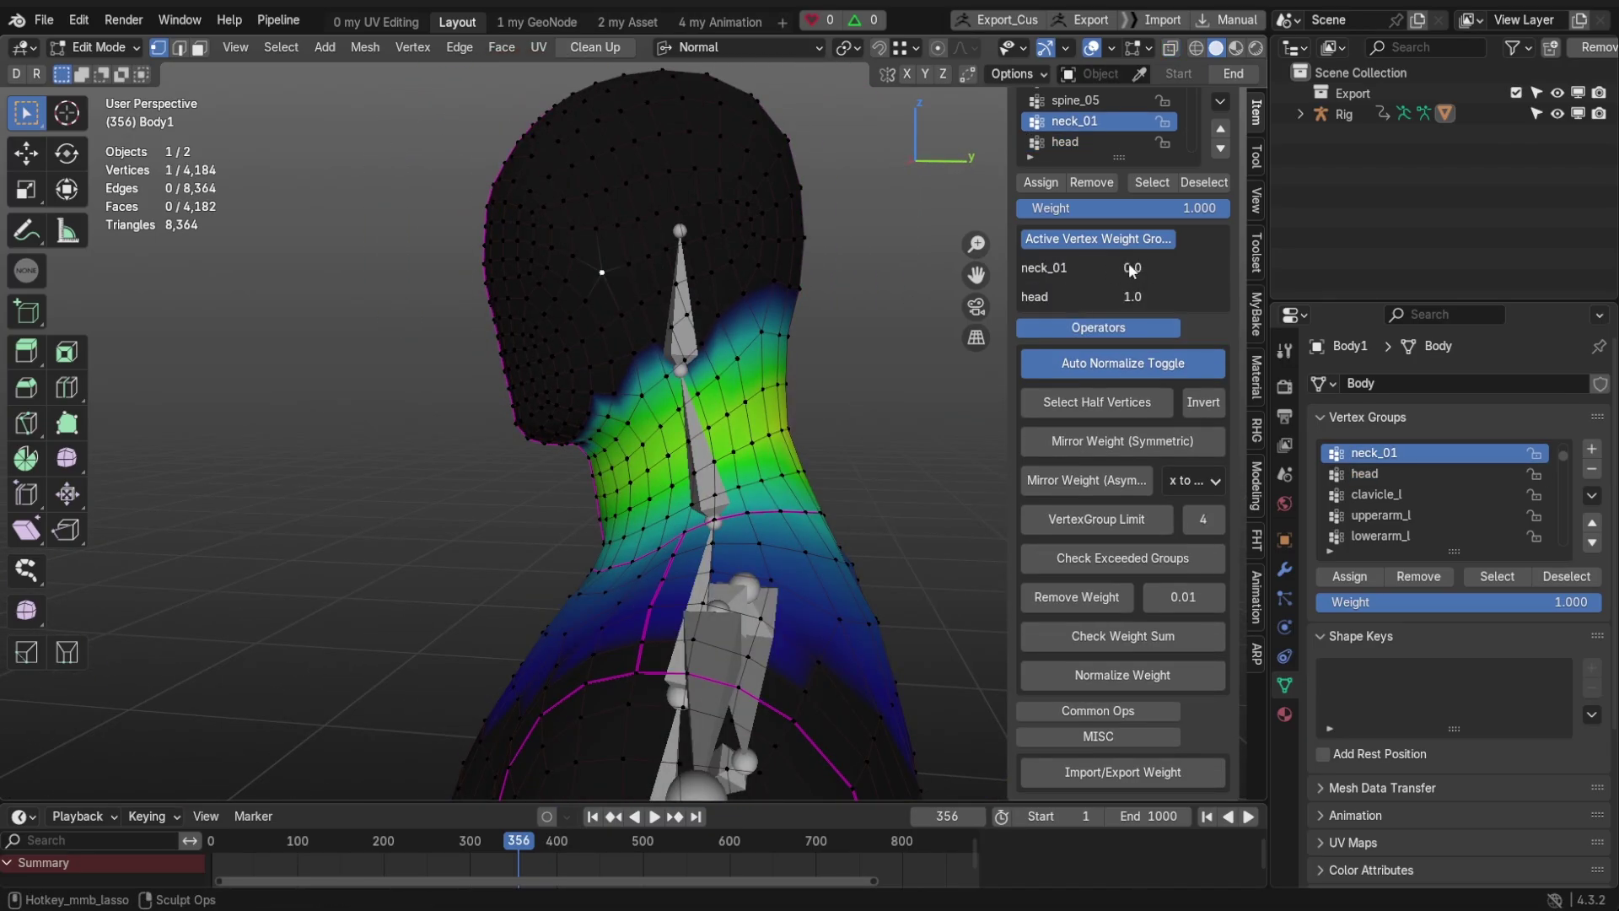
middle_click_drag(835, 310, 787, 319)
left_click_drag(1144, 371, 1113, 331)
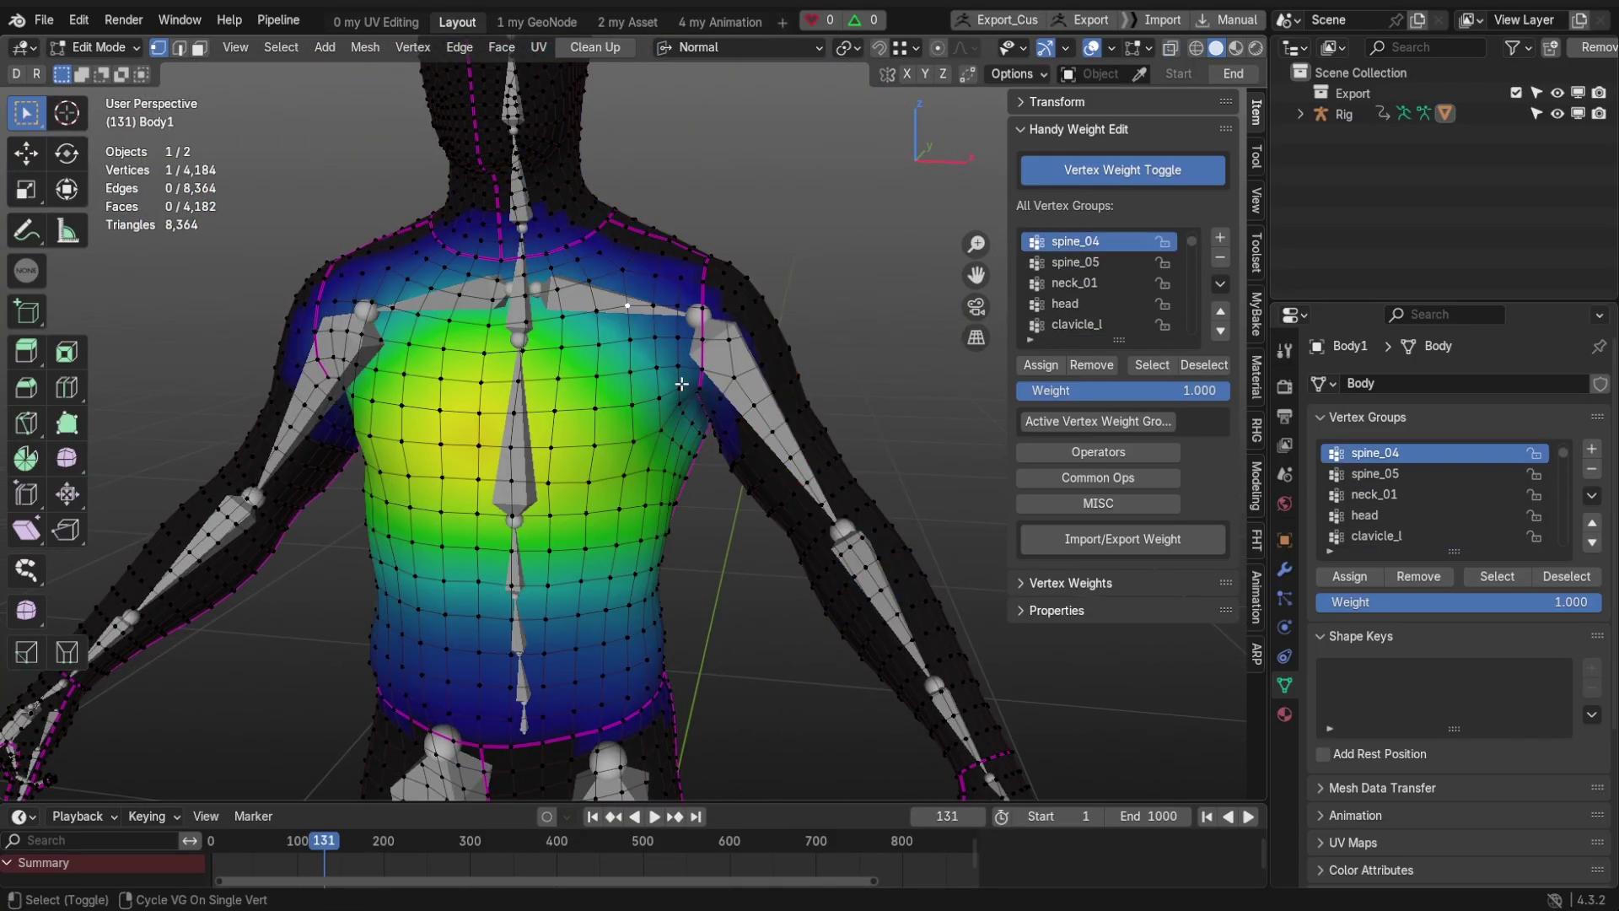
Step: Read a chest vertex's group weights and select the left chest and armpit region
left_click(1095, 422)
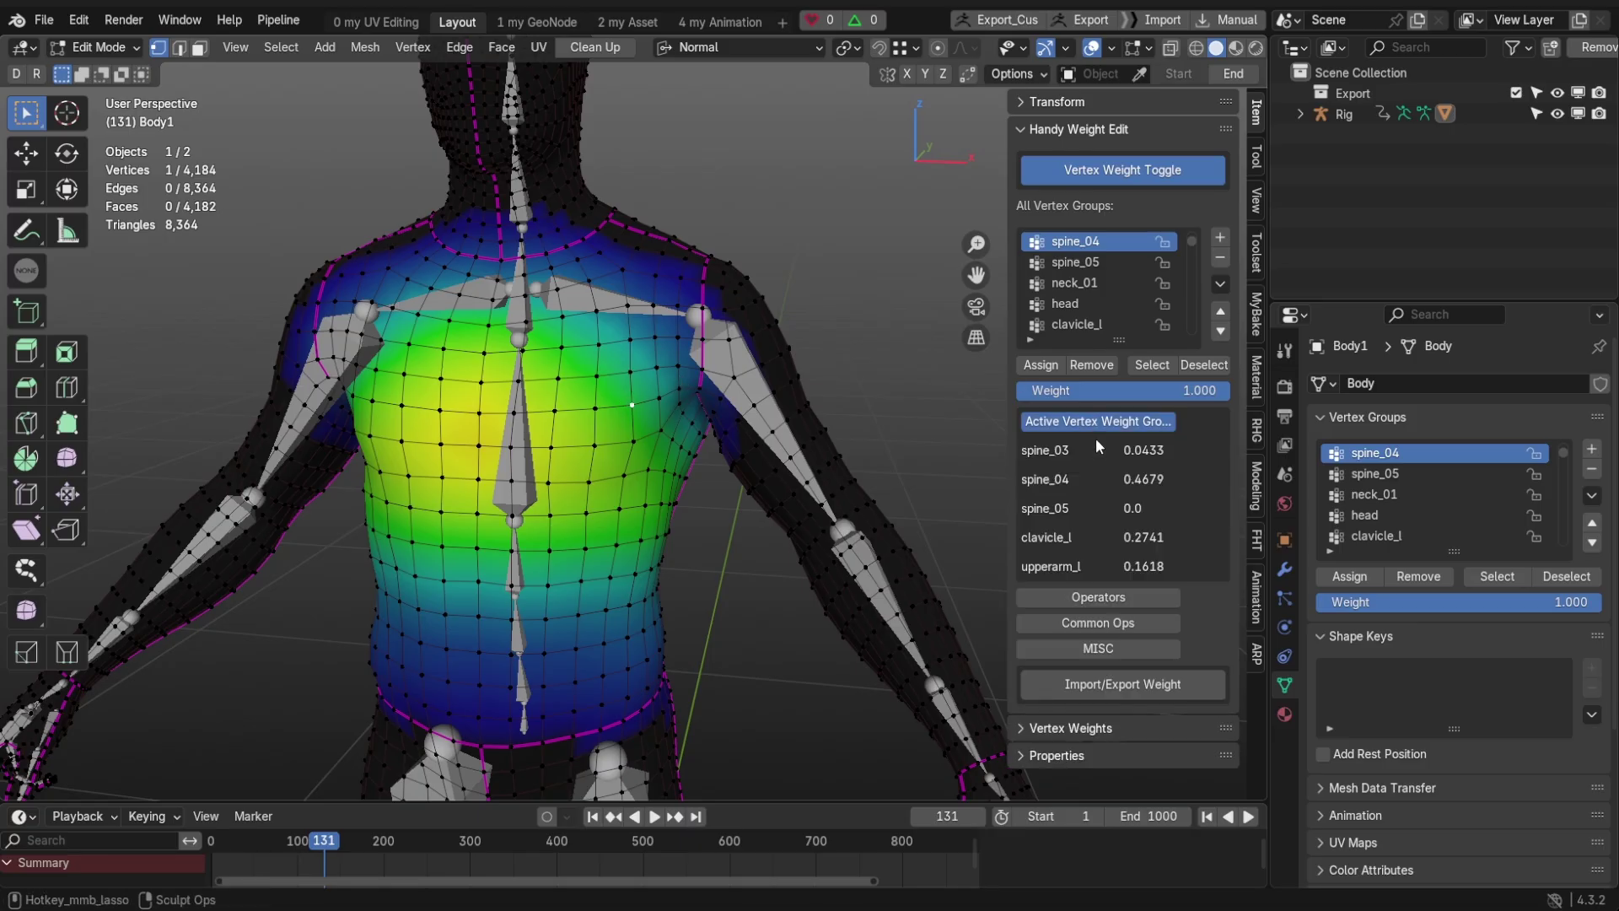
left_click_drag(955, 431, 1218, 584)
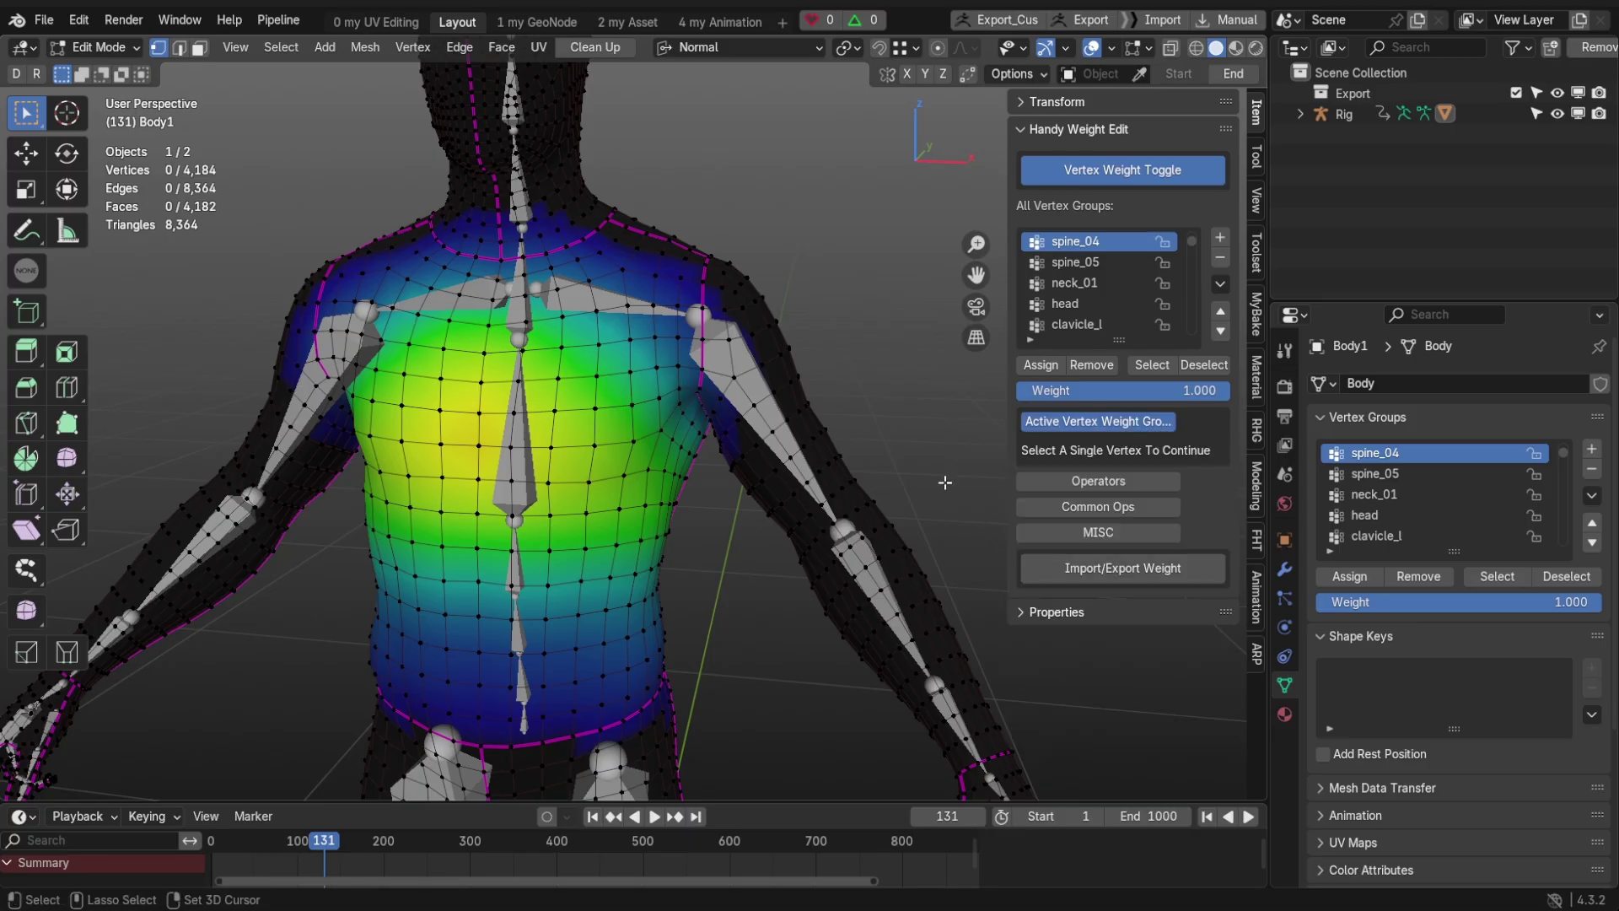
left_click_drag(586, 349, 452, 576)
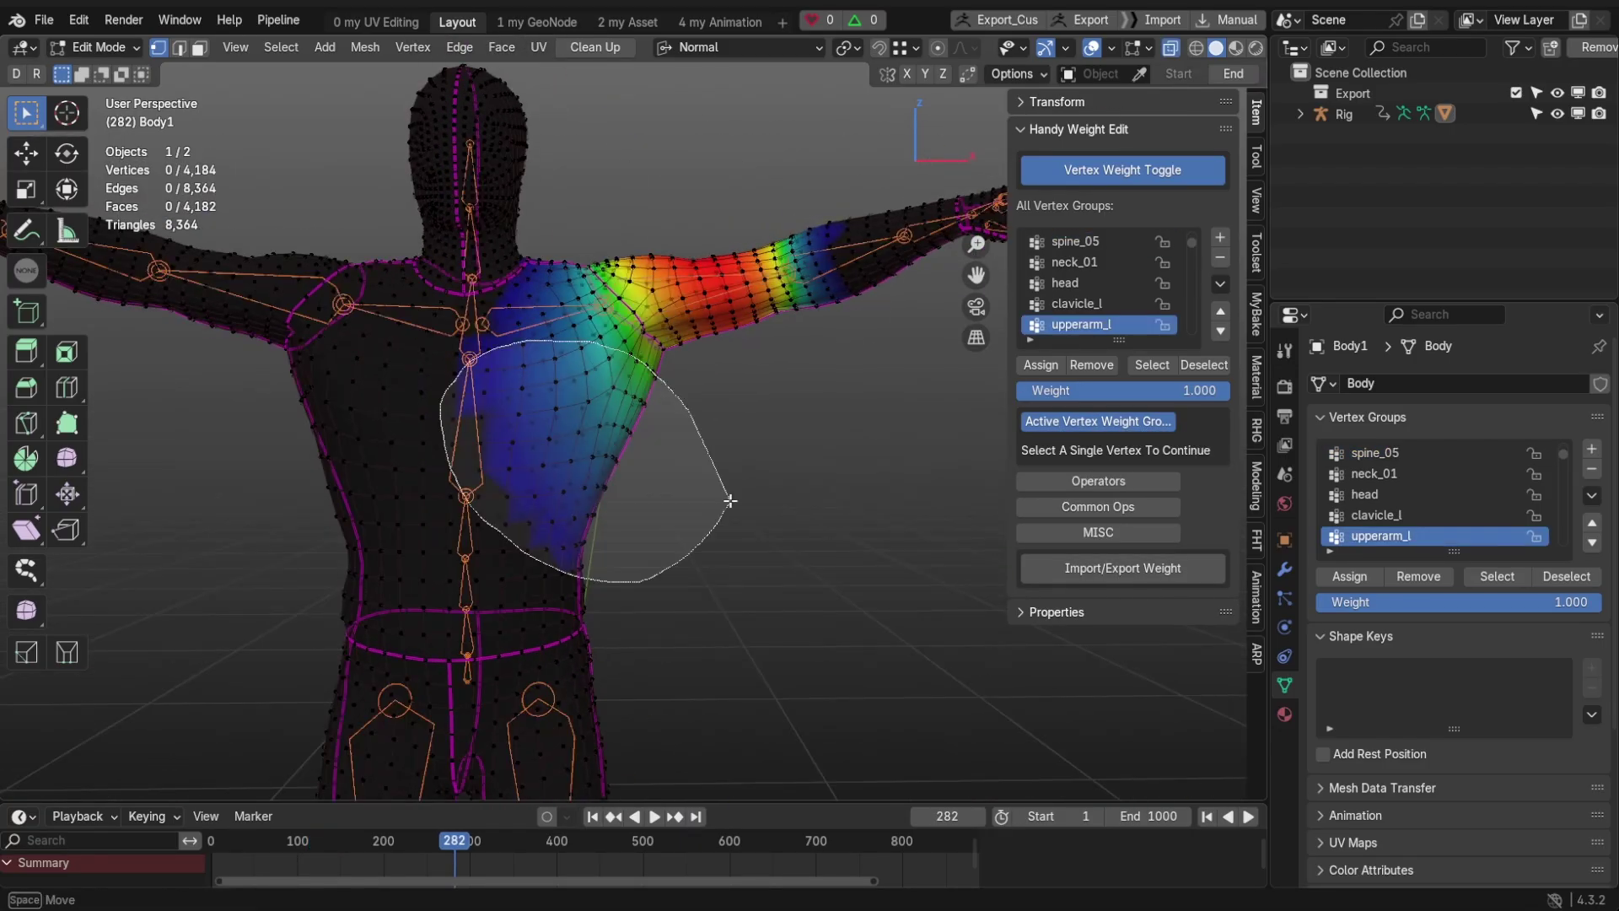
mouse_move(451, 576)
middle_mouse_down()
mouse_move(682, 453)
mouse_move(626, 495)
mouse_move(764, 237)
mouse_move(684, 418)
mouse_move(693, 395)
middle_mouse_up()
Step: Select and grow vertex loops around the left shoulder and upper arm
left_click(705, 434, "alt")
key("ctrl+KP_Add")
left_click(683, 418, "ctrl")
mouse_move(504, 426)
middle_mouse_down()
mouse_move(672, 443)
mouse_move(365, 307)
mouse_move(506, 330)
middle_mouse_up()
left_click(670, 443, "alt")
scroll(671, 431, "down", 5)
left_click(531, 379)
scroll(531, 380, "up", 4)
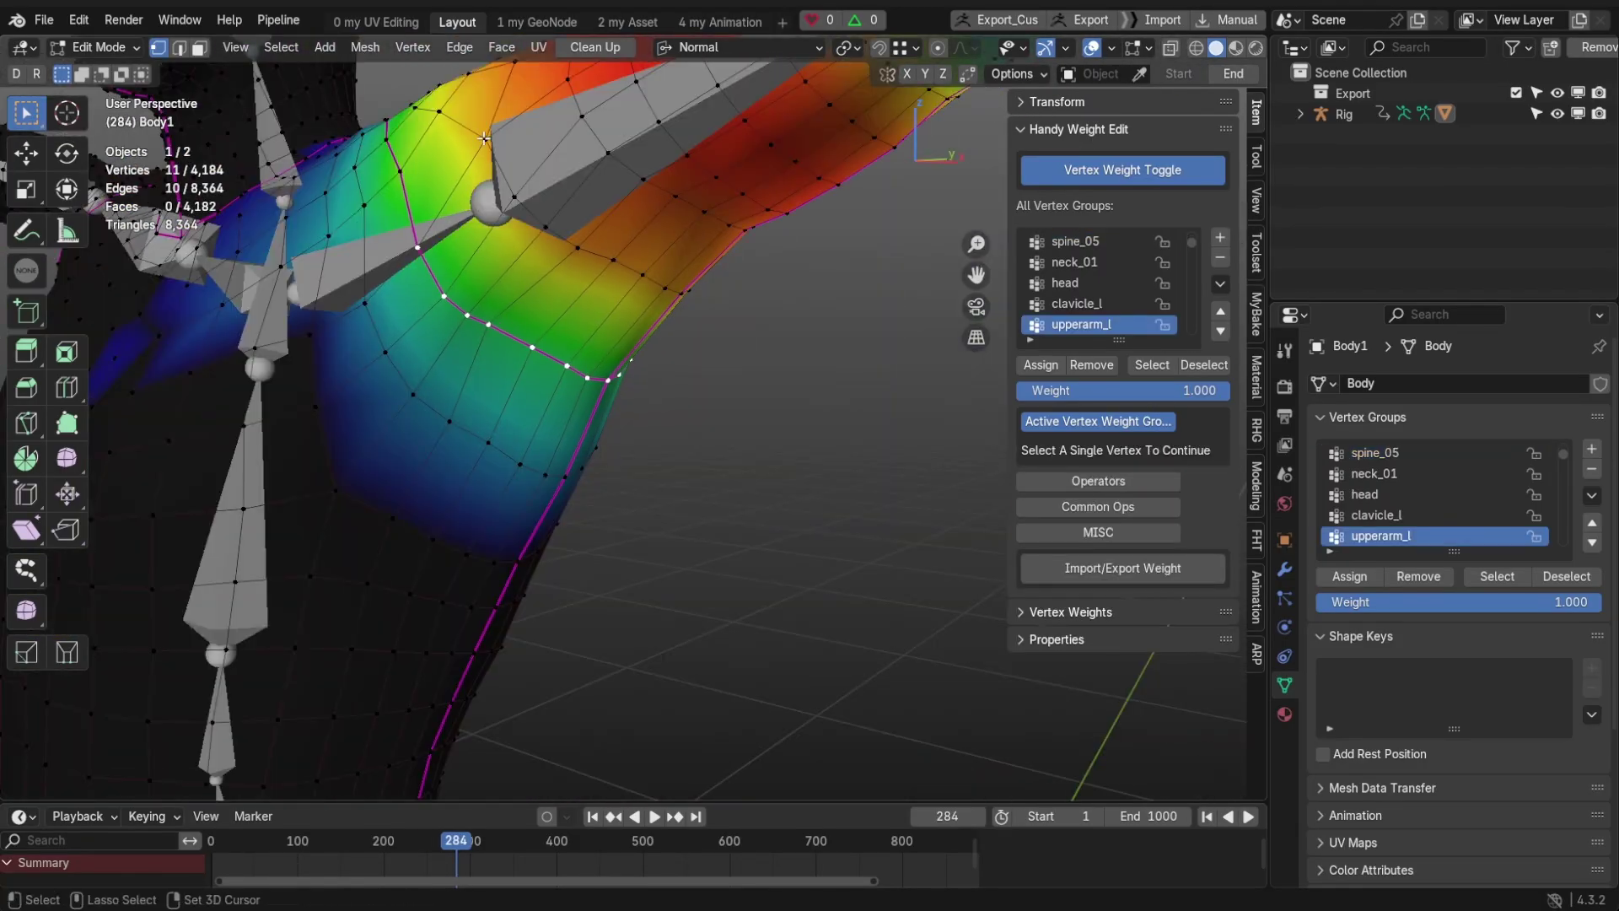
left_click(585, 352, "ctrl")
scroll(585, 351, "down", 3)
left_click(587, 352, "ctrl+shift")
scroll(585, 352, "up", 4)
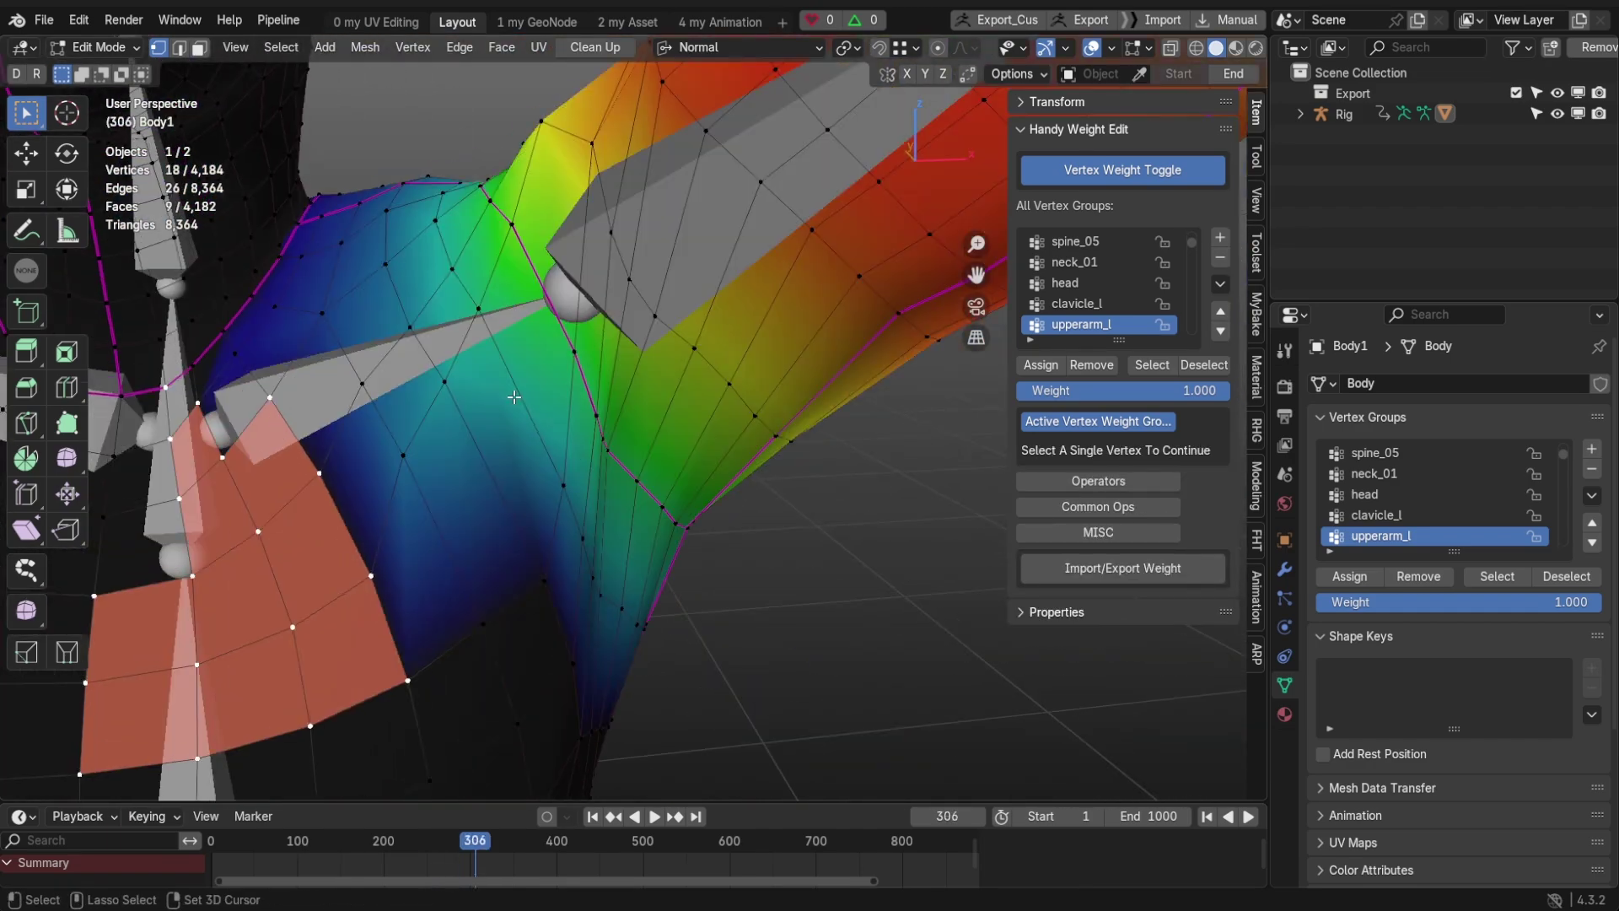
mouse_move(586, 352)
middle_mouse_down()
mouse_move(719, 451)
mouse_move(607, 418)
middle_mouse_up()
Step: Check weight values on individual left shoulder and collarbone vertices
left_click(515, 333)
mouse_move(514, 334)
middle_mouse_down()
mouse_move(514, 455)
mouse_move(731, 479)
mouse_move(608, 417)
mouse_move(591, 430)
middle_mouse_up()
left_click(514, 456, "ctrl+shift")
left_click(525, 406, "ctrl+shift")
left_click(646, 426)
left_click(582, 443, "ctrl")
left_click(586, 373)
mouse_move(586, 374)
middle_mouse_down()
mouse_move(618, 352)
mouse_move(593, 439)
mouse_move(560, 290)
mouse_move(560, 426)
mouse_move(590, 368)
middle_mouse_up()
left_click(618, 352)
left_click(594, 437, "alt")
left_click(561, 427, "alt")
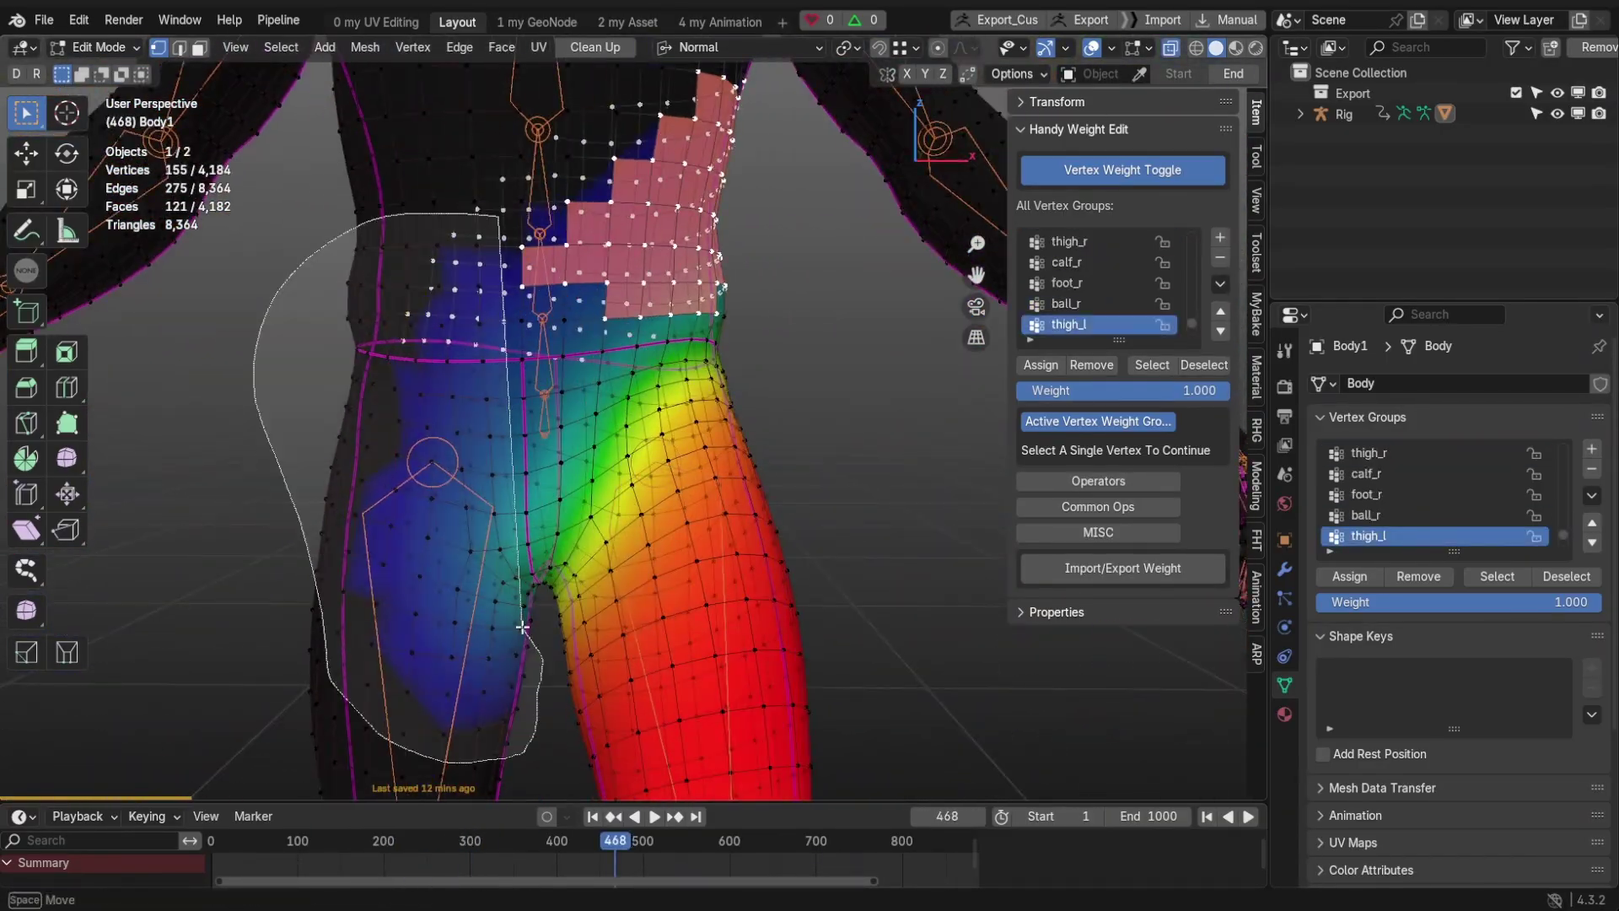
Step: Select faces at the front of the left hip and check deformation around the leg
left_click_drag(522, 626, 521, 626)
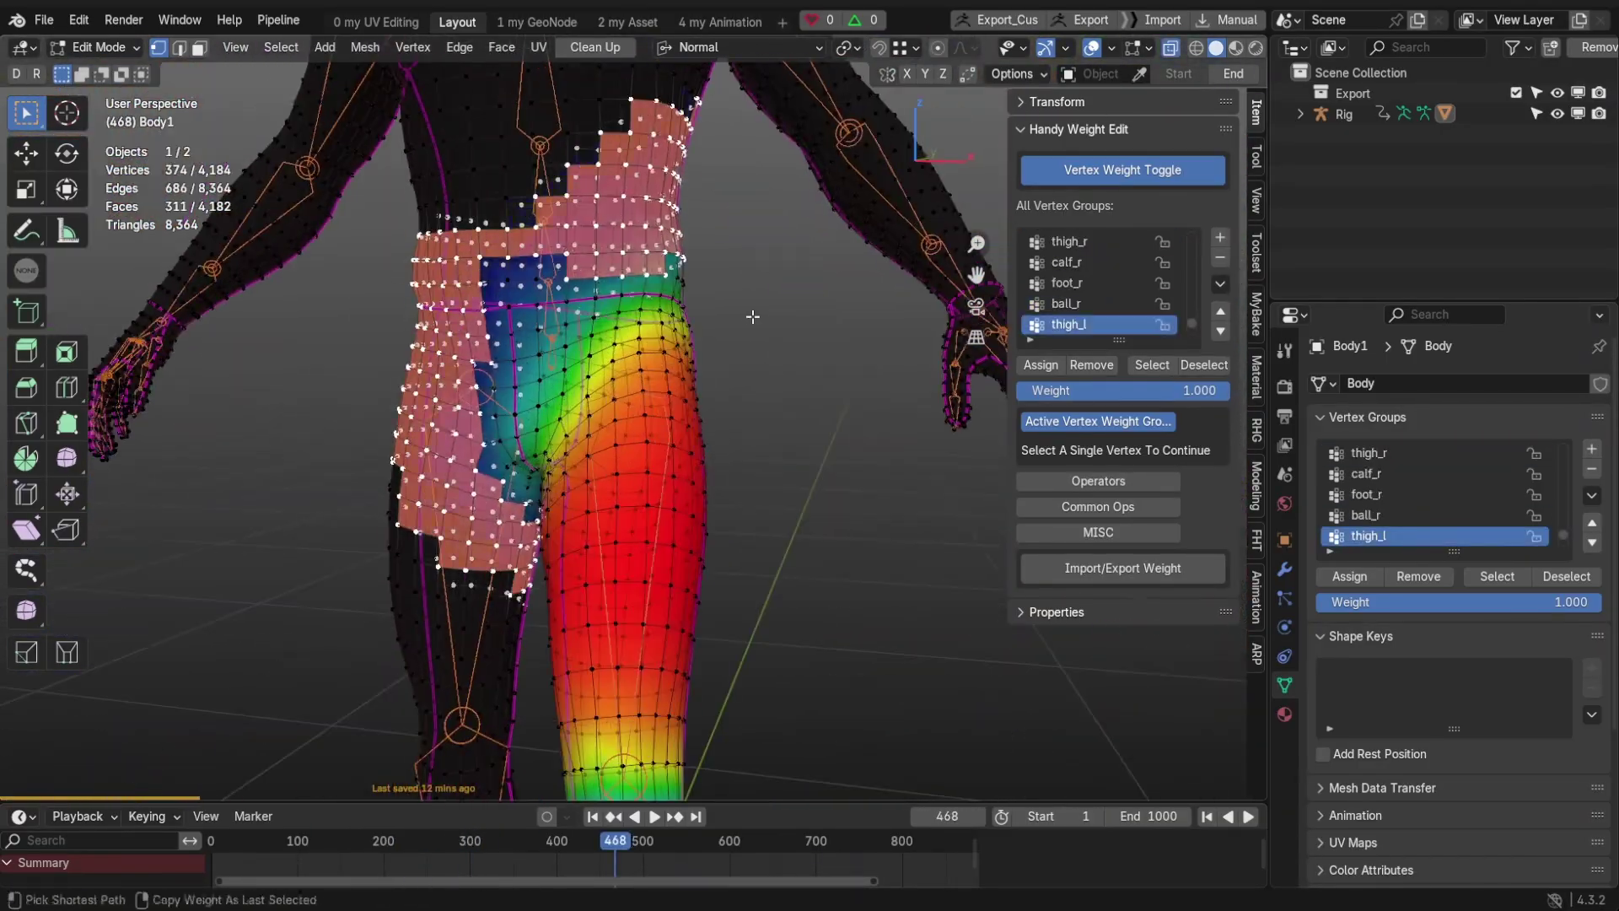
mouse_move(521, 625)
middle_mouse_down()
mouse_move(557, 380)
mouse_move(590, 304)
mouse_move(531, 133)
middle_mouse_up()
left_click_drag(532, 133, 798, 298, "shift")
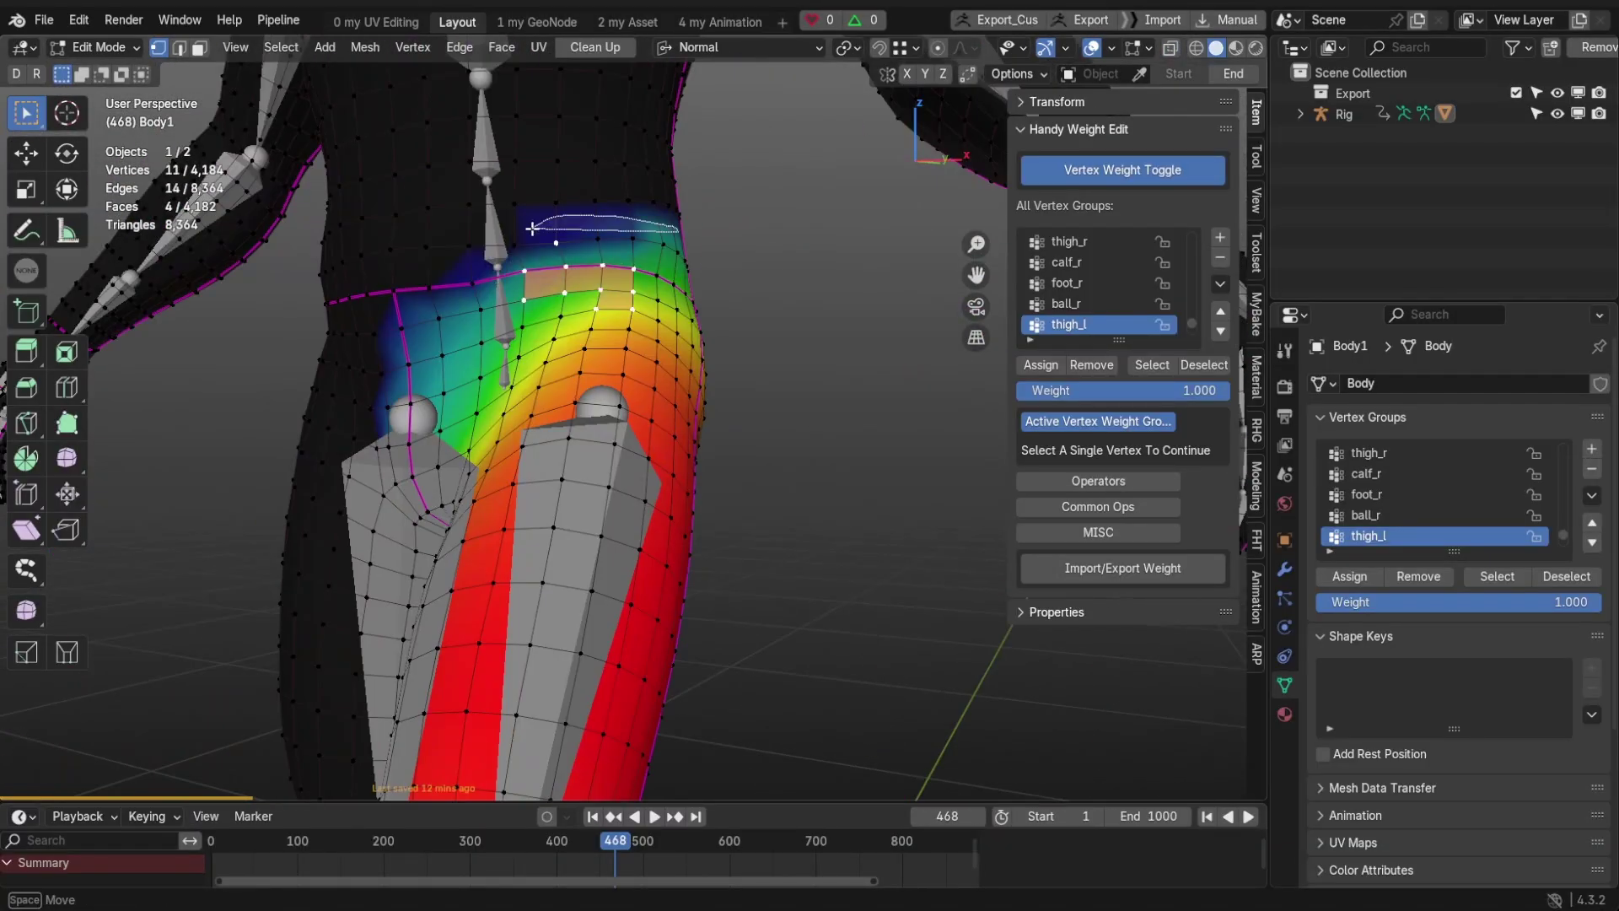
mouse_move(658, 342)
middle_mouse_down()
mouse_move(694, 426)
mouse_move(543, 290)
middle_mouse_up()
left_click_drag(543, 289, 669, 342)
mouse_move(668, 342)
middle_mouse_down()
mouse_move(652, 358)
mouse_move(636, 208)
middle_mouse_up()
key("alt+a")
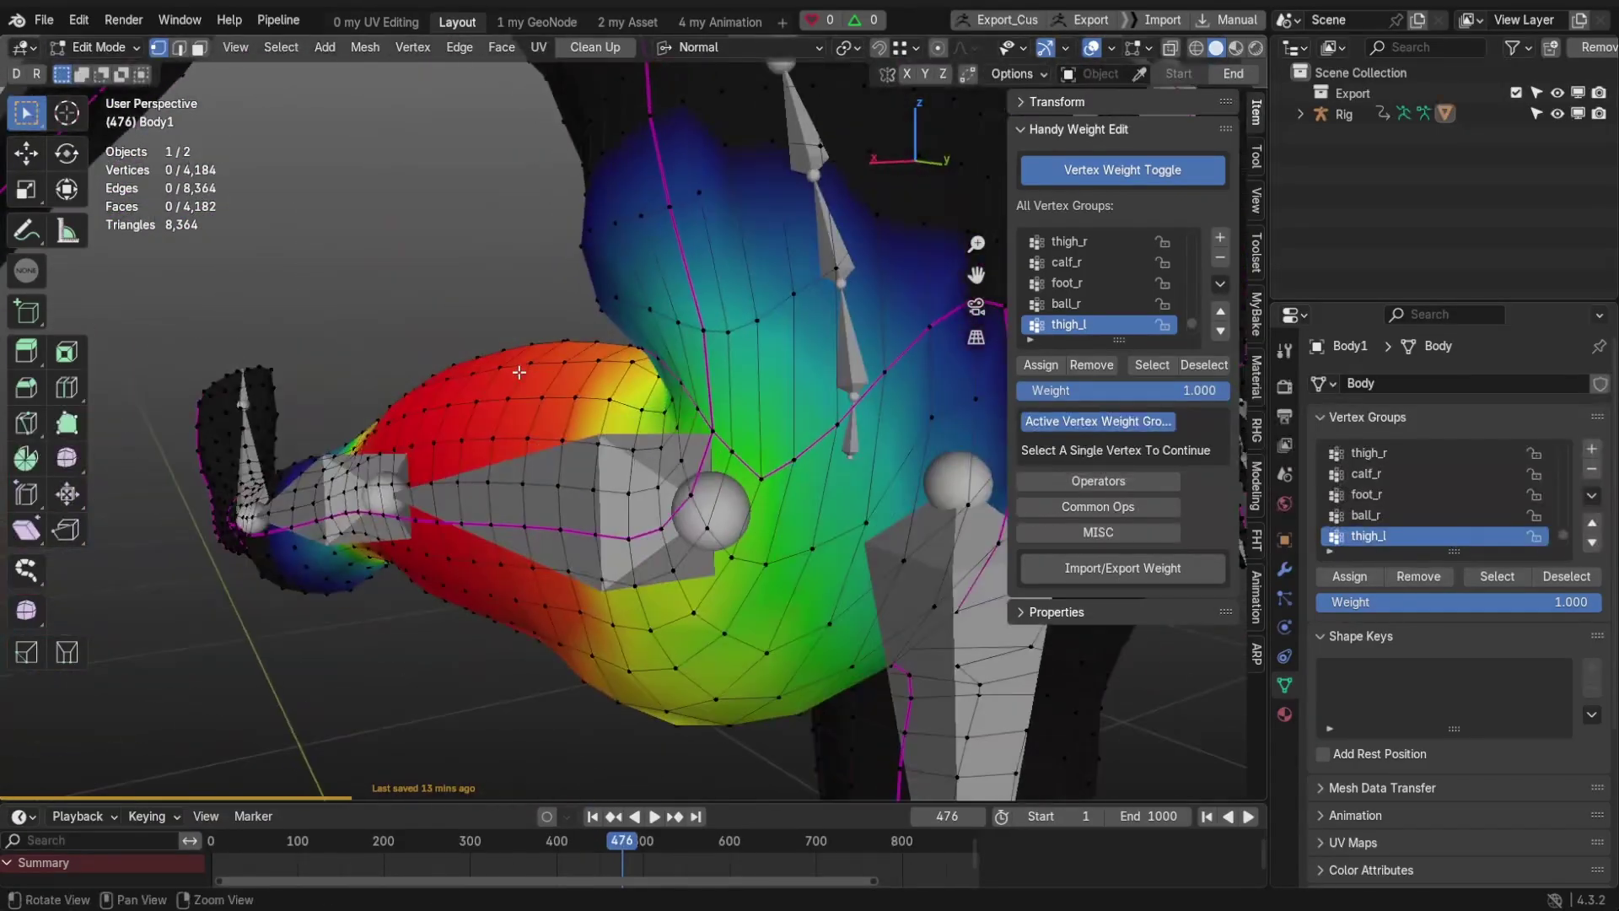
Step: Inspect a hip vertex's weights, then grow and shrink a hip and lower-torso selection
left_click(579, 351)
mouse_move(579, 350)
middle_mouse_down("ctrl")
mouse_move(498, 496)
mouse_move(653, 500)
mouse_move(479, 228)
middle_mouse_up("ctrl")
key("ctrl+s")
left_click_drag(478, 229, 760, 374)
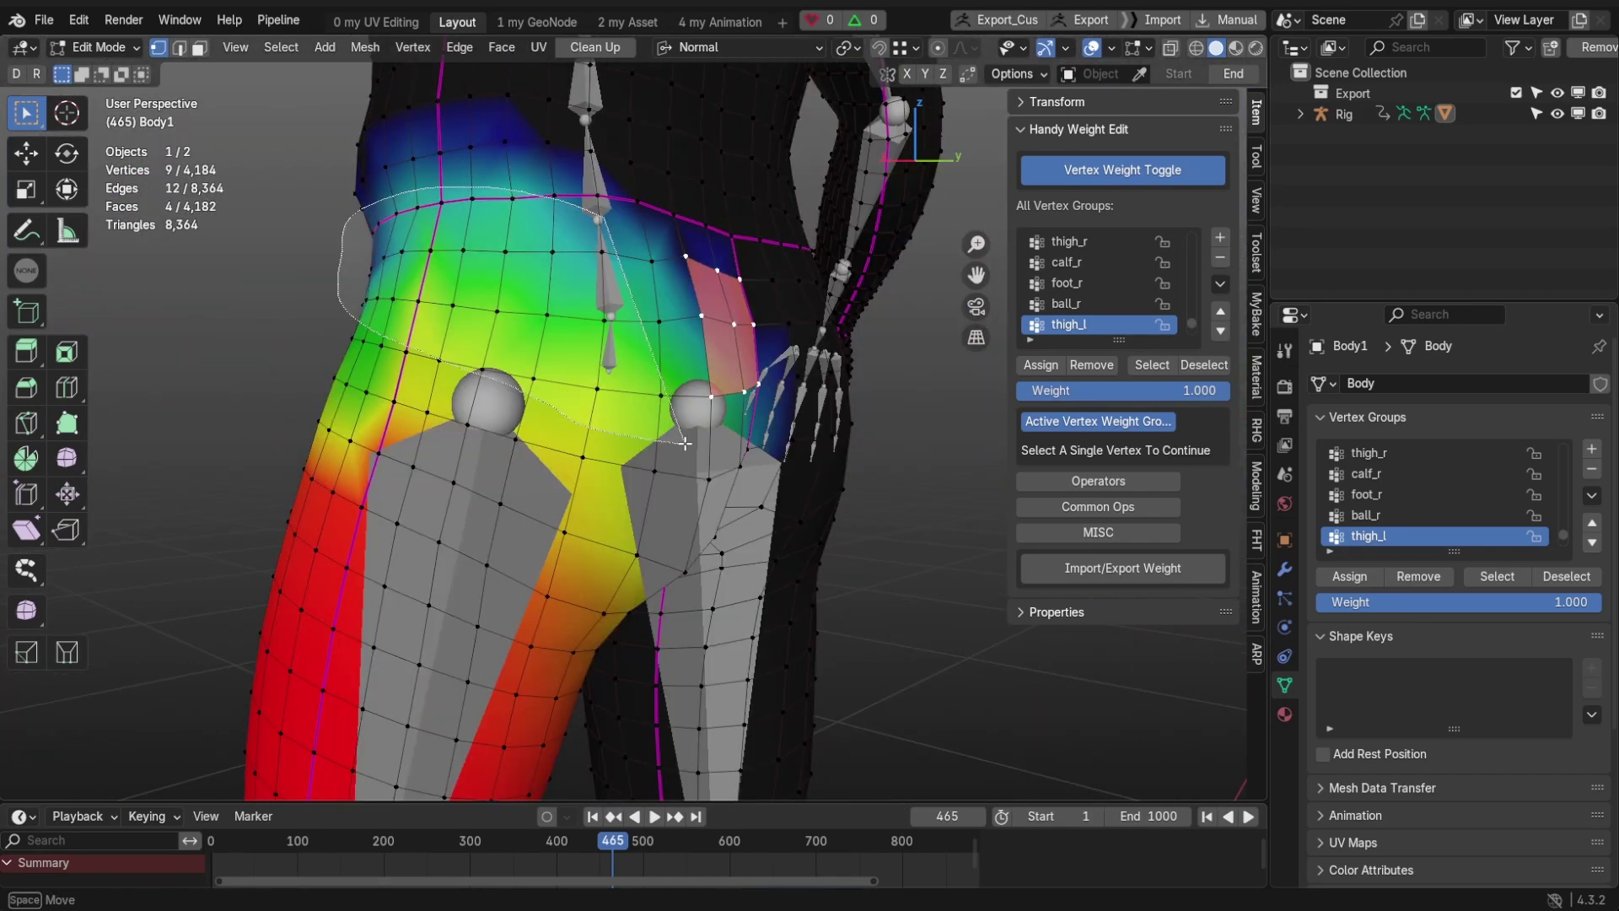
mouse_move(816, 337)
middle_mouse_down()
mouse_move(747, 331)
mouse_move(625, 402)
middle_mouse_up()
key("ctrl+KP_Add")
key("ctrl+KP_Add")
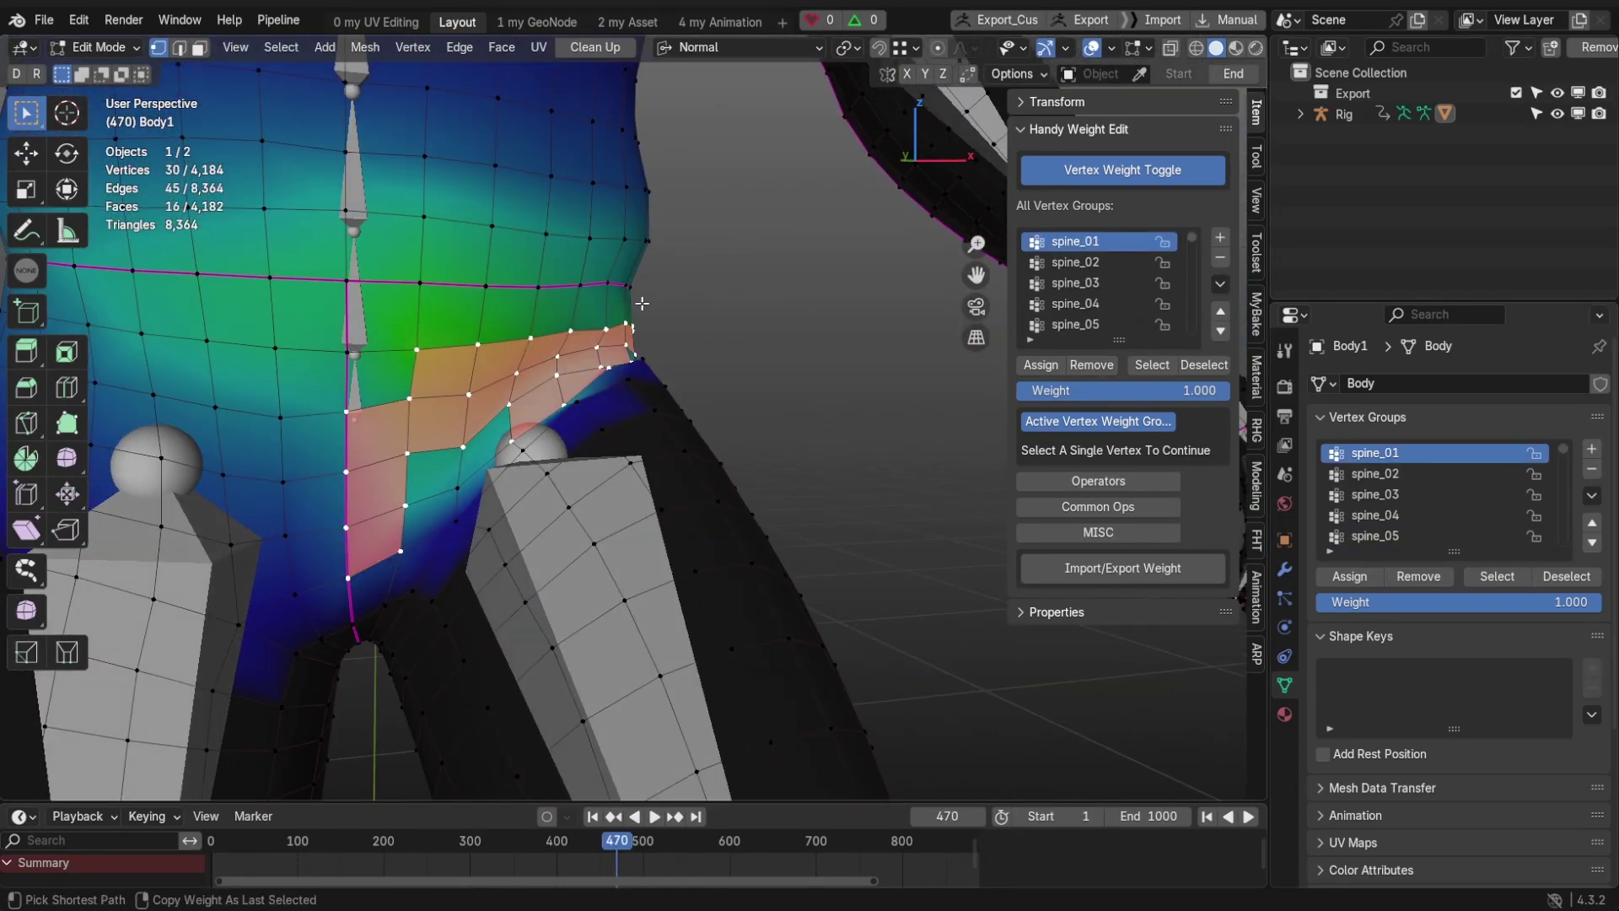
key("ctrl+KP_Subtract")
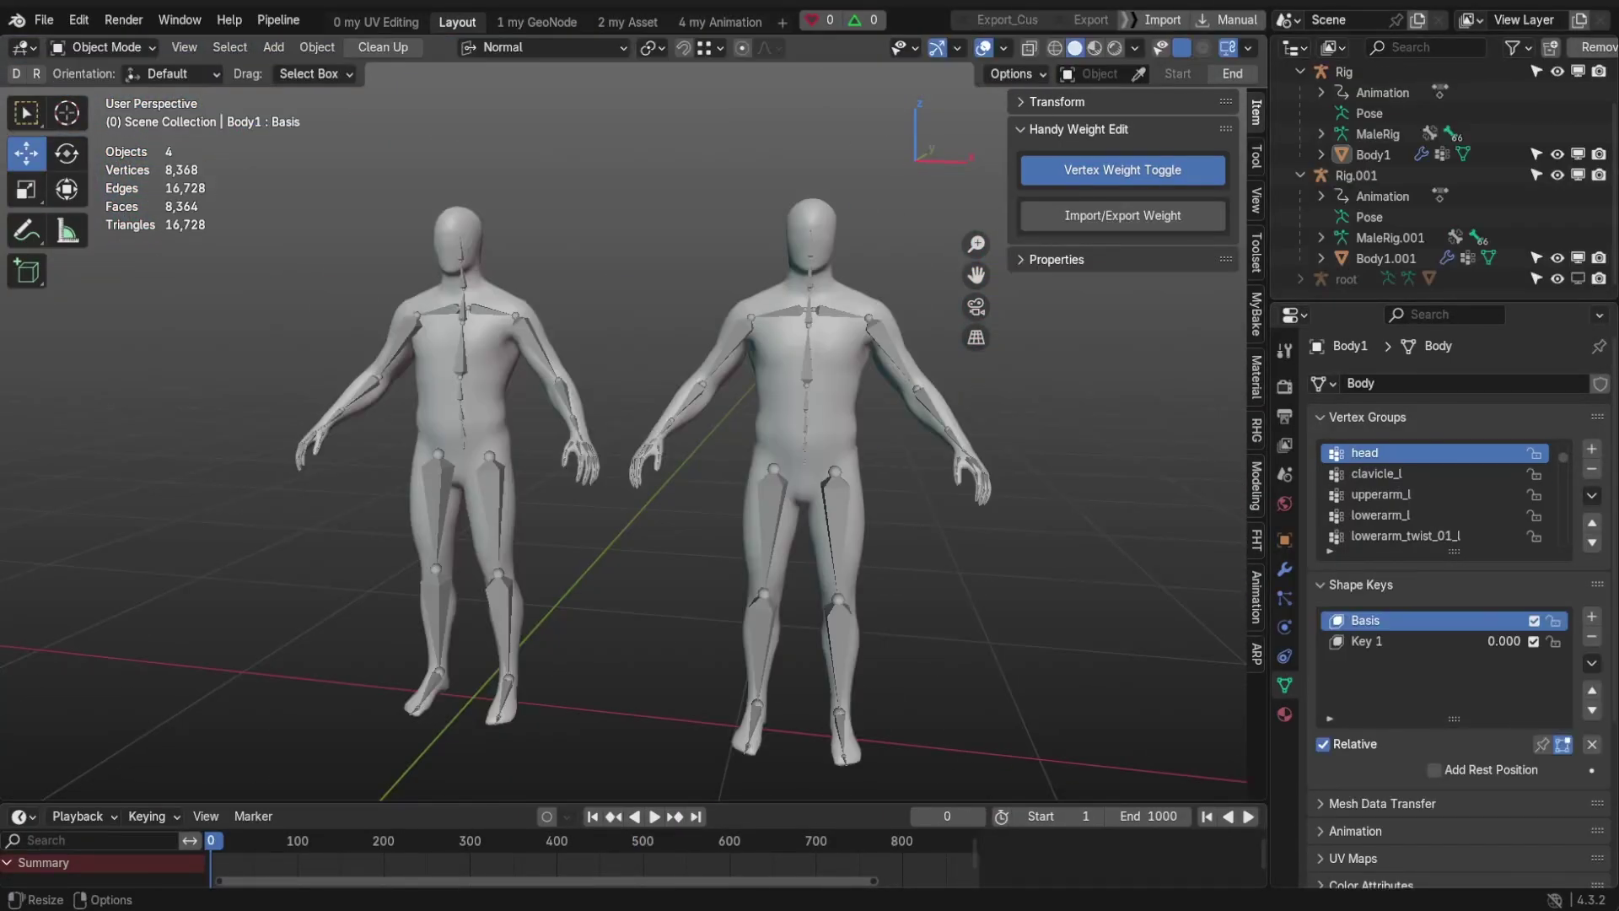
Step: Edit the right-hand Body1 copy and try Select Half, undoing a stray move
left_click(771, 417)
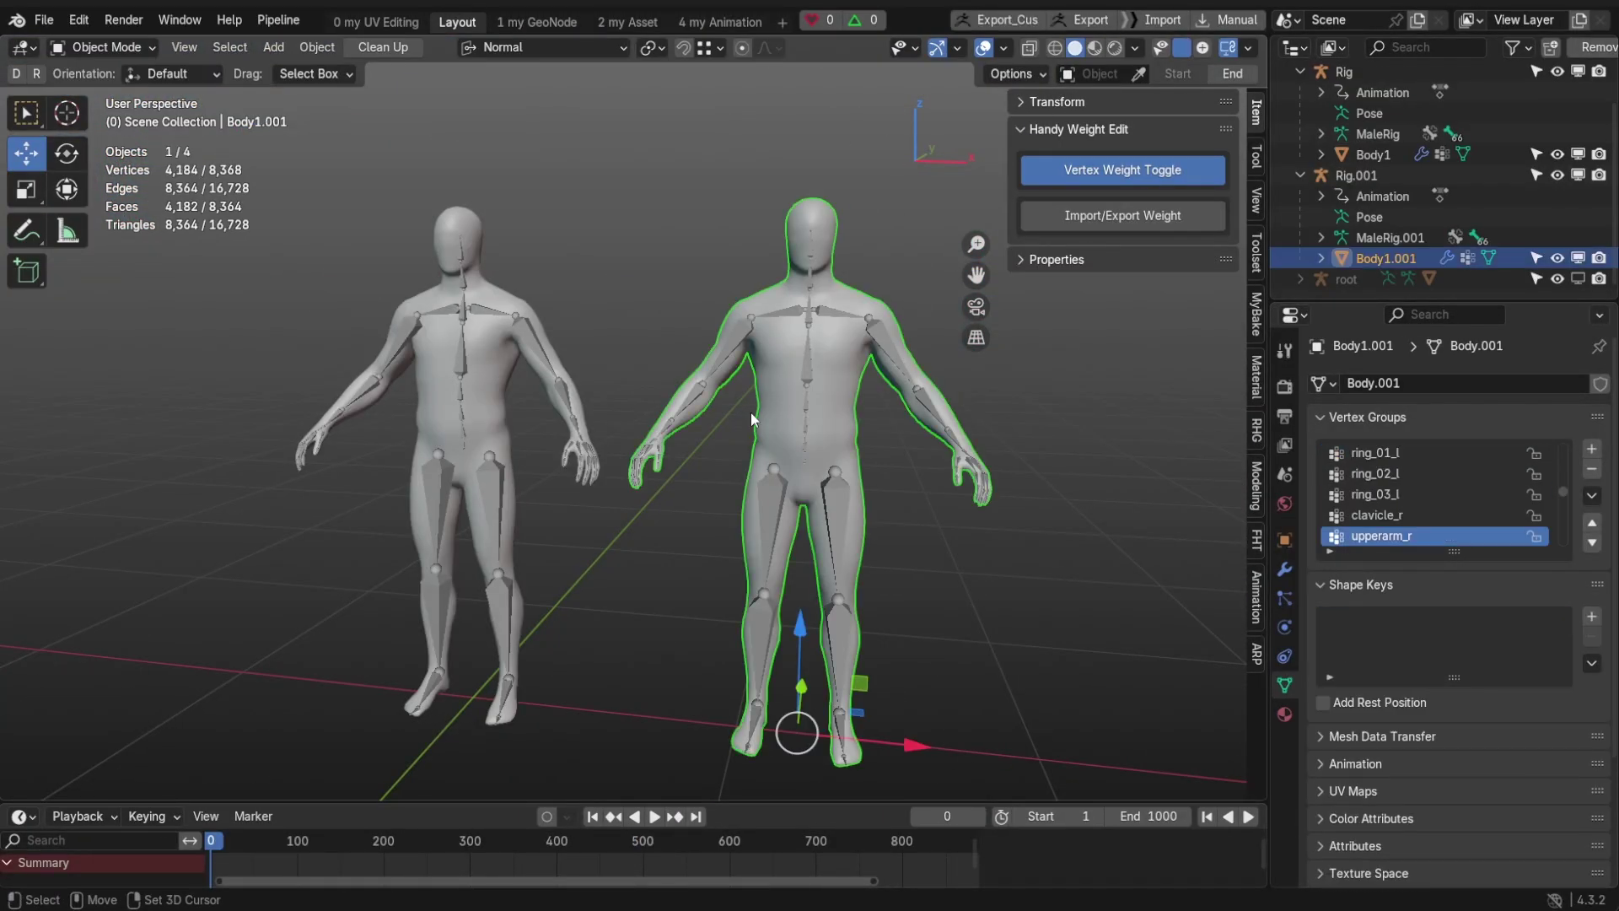
key("Tab")
middle_click_drag(751, 413, 895, 573)
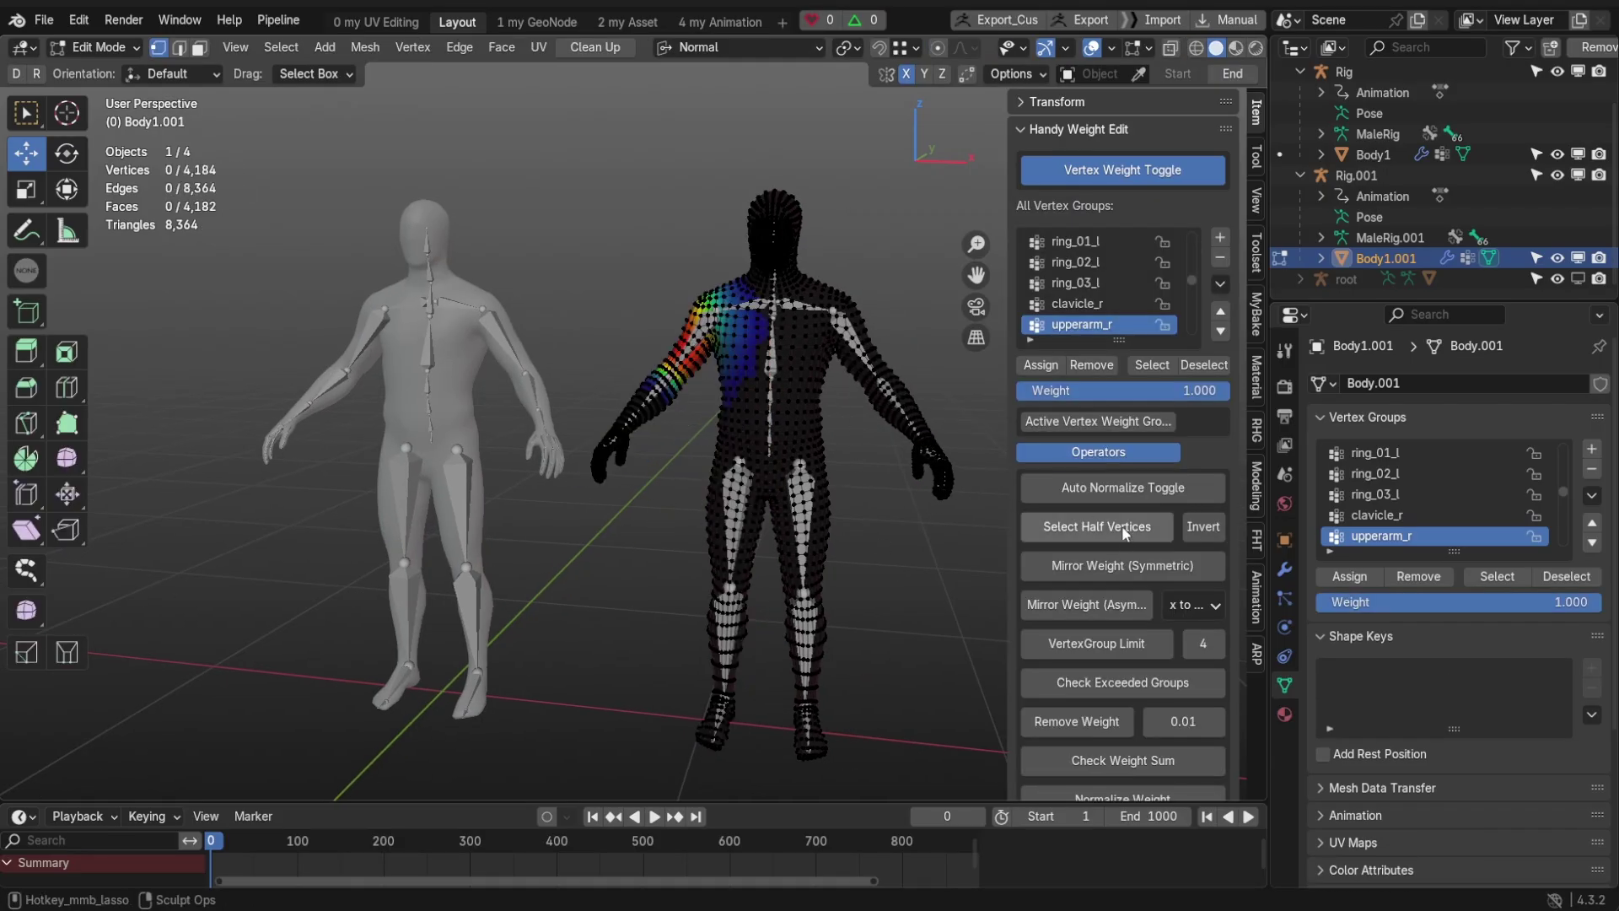
left_click(1097, 527)
key("g")
scroll(913, 437, "up", 3)
left_click(913, 437)
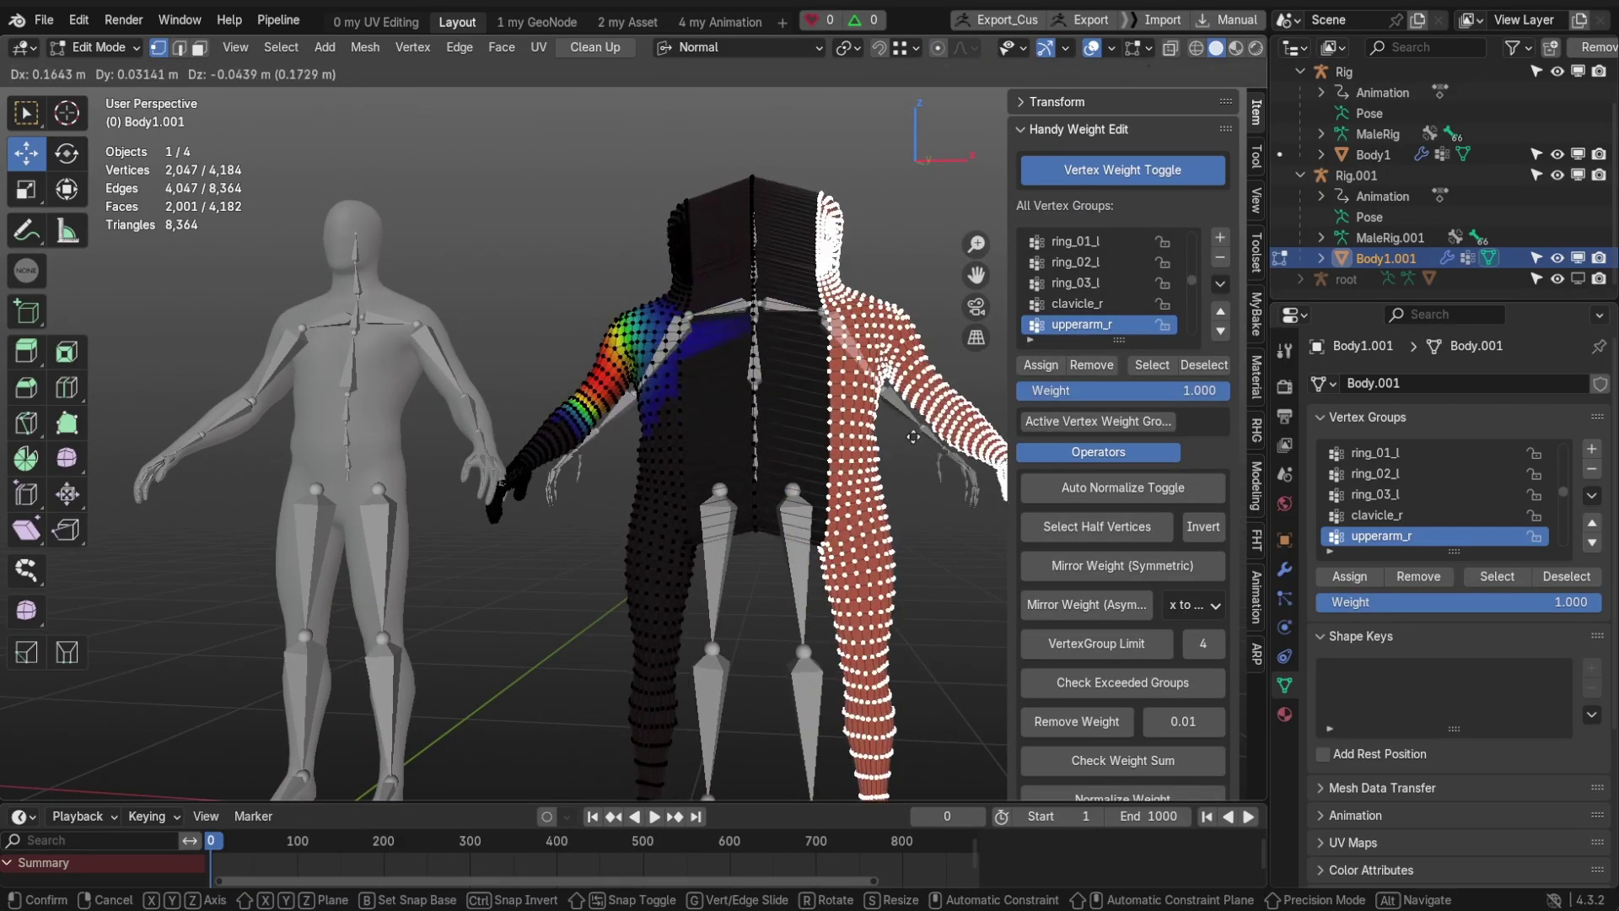
key("ctrl+z")
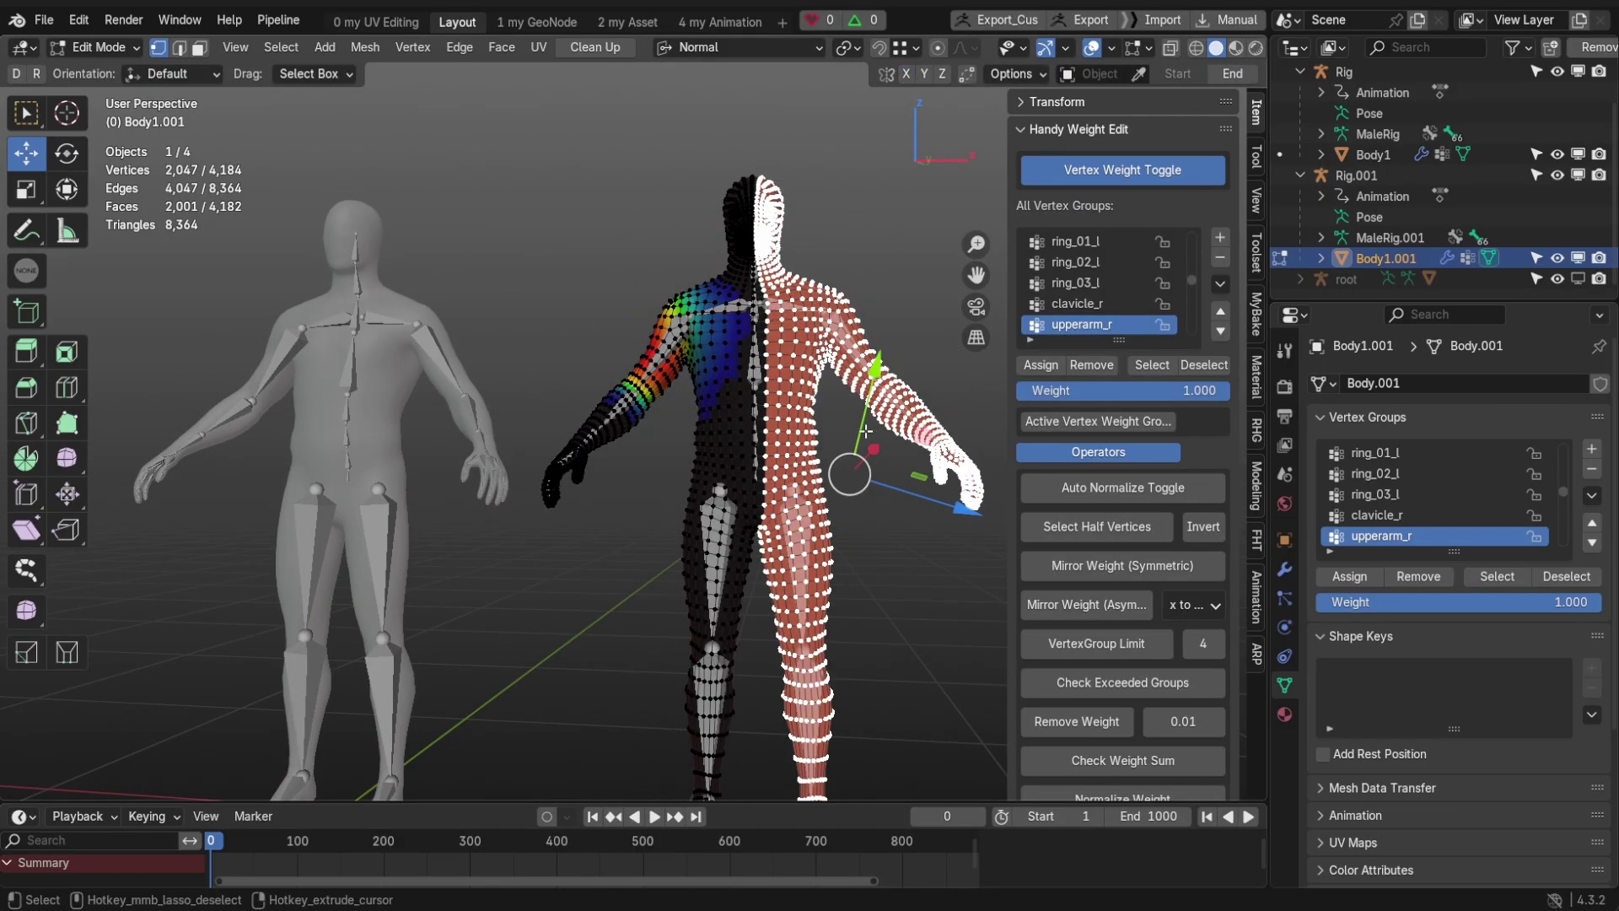
Step: Turn off X-mirror editing and select the right half of the mesh vertices
left_click(906, 74)
key("g")
key("Escape")
scroll(633, 217, "up", 2)
scroll(634, 217, "down", 2)
key("alt+a")
mouse_move(634, 217)
middle_mouse_down()
mouse_move(568, 339)
mouse_move(544, 340)
middle_mouse_up()
left_click(1116, 532)
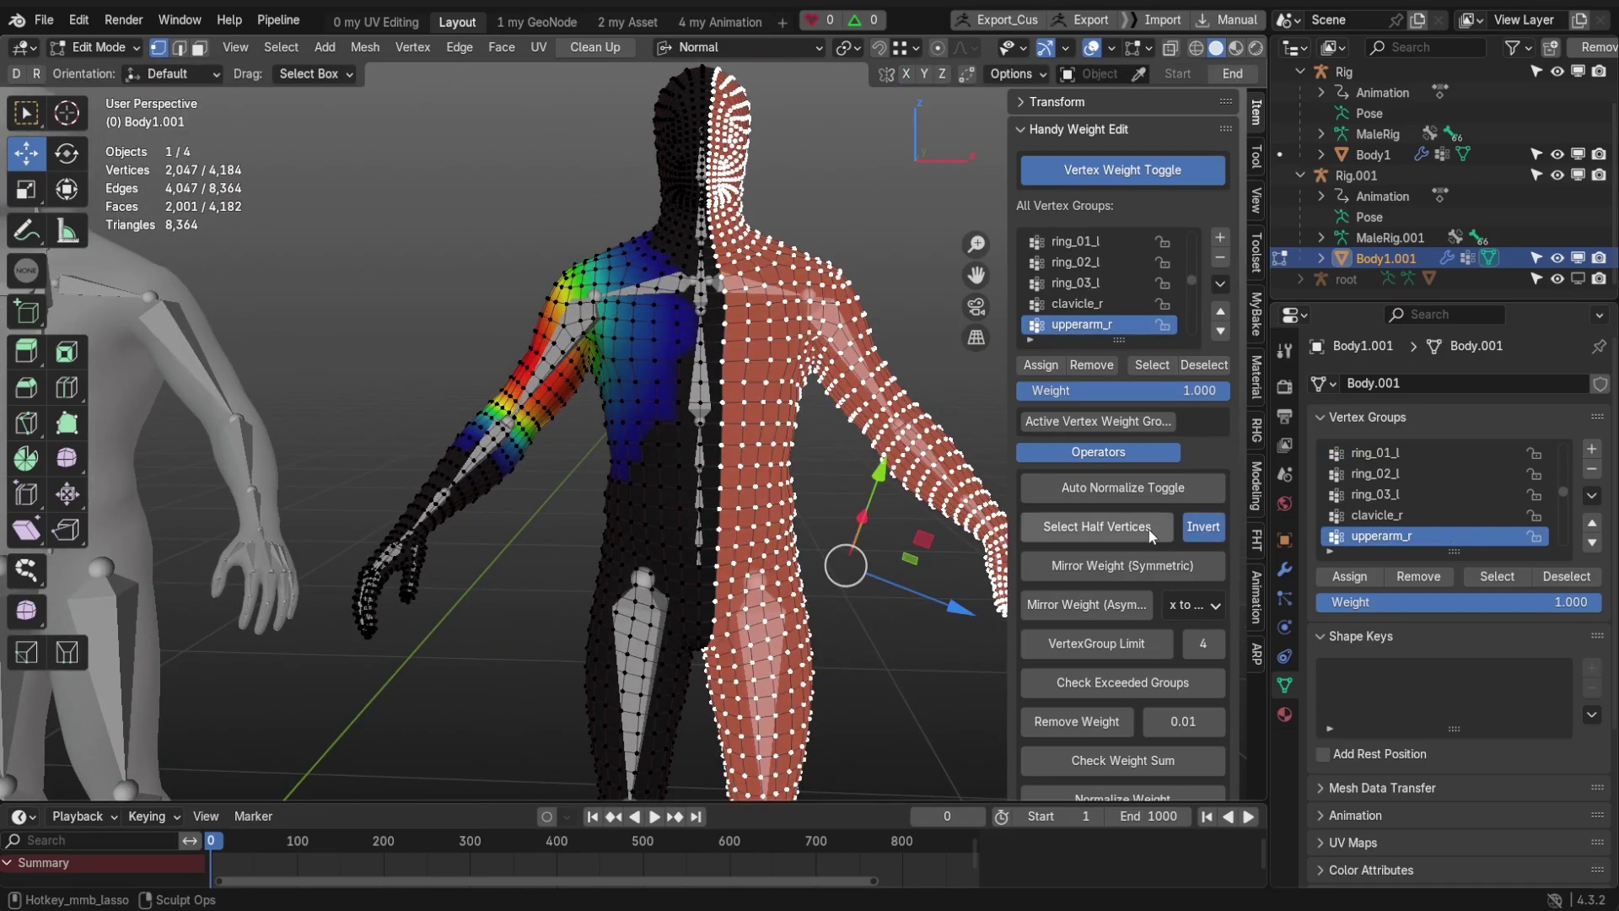
middle_click_drag(760, 380, 689, 321)
key("w")
scroll(690, 322, "up", 3)
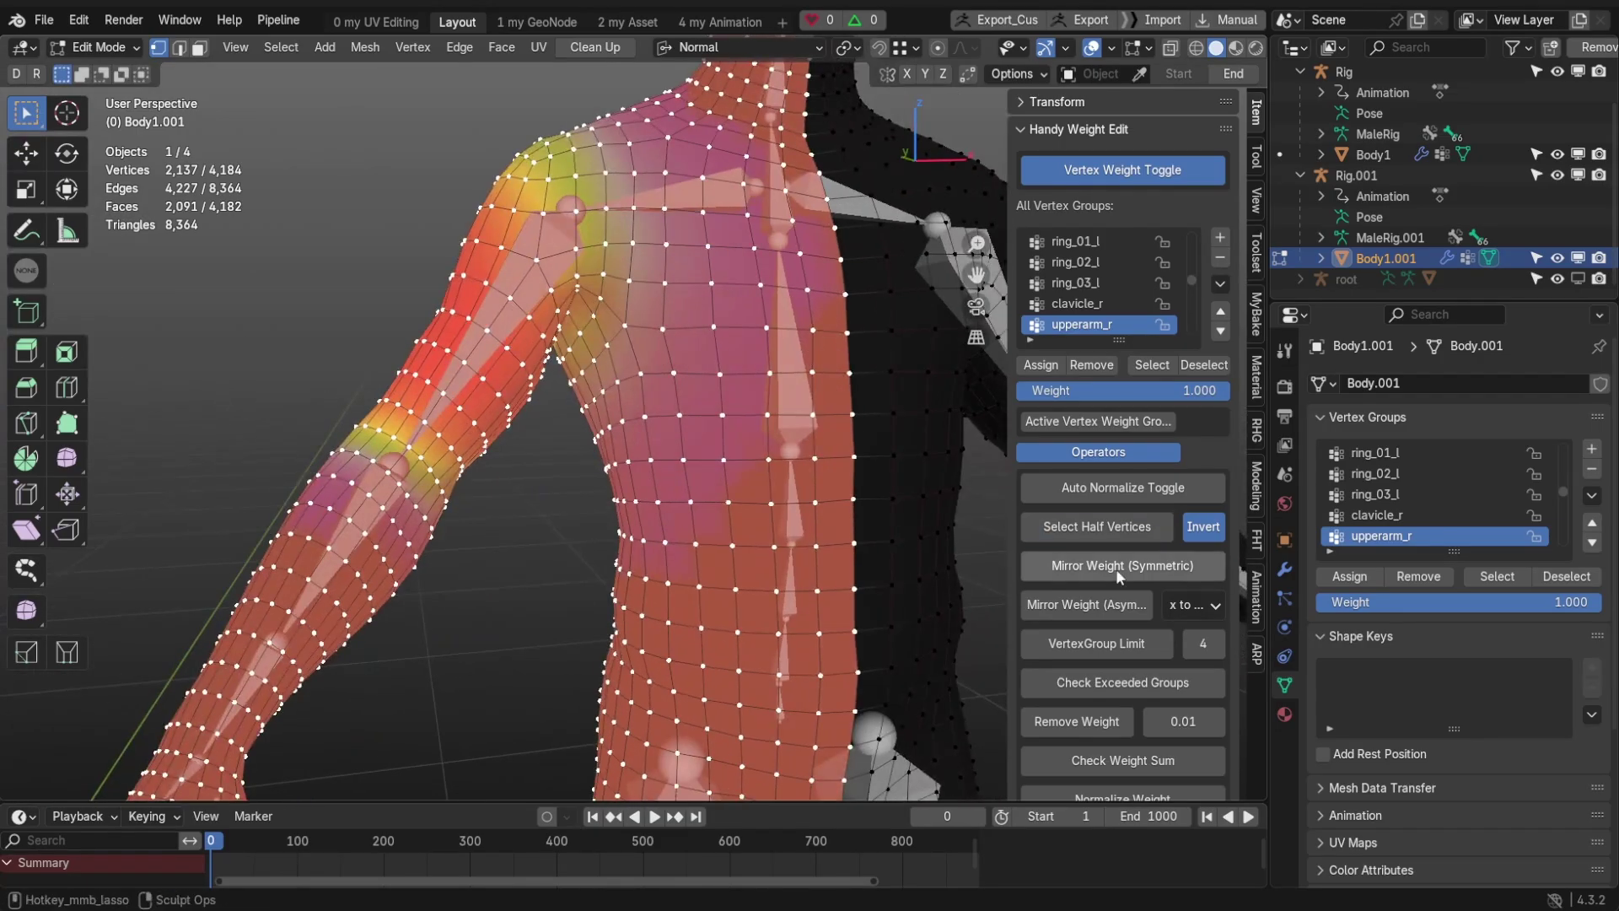
scroll(621, 267, "down", 3)
scroll(621, 268, "down", 3)
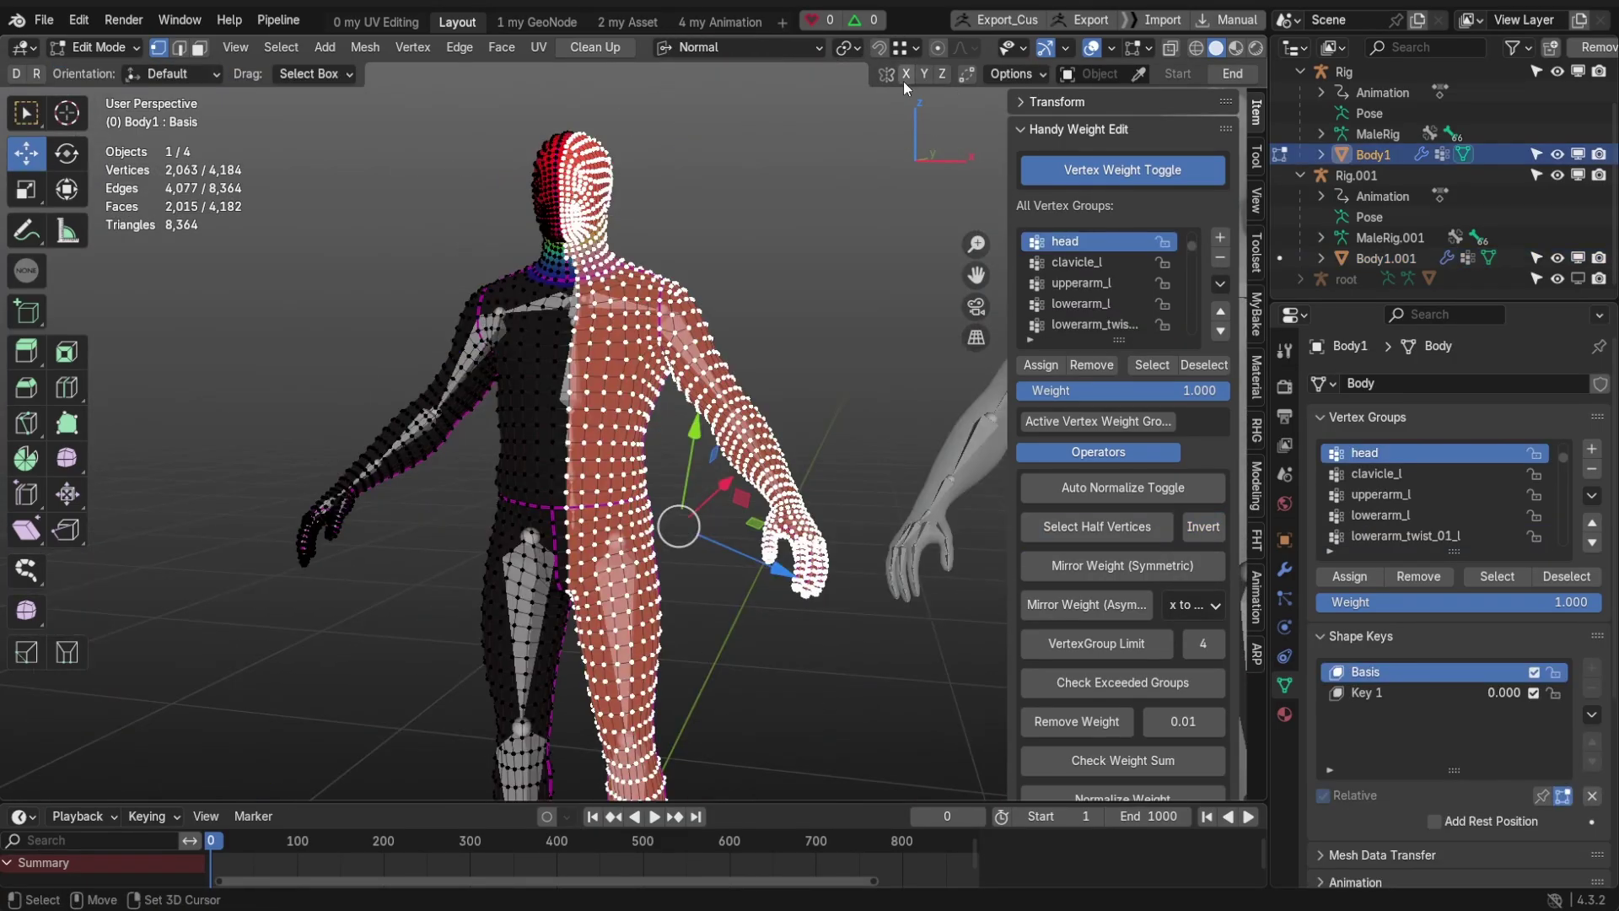
Step: Cancel a vertex move, deselect all, and display the upperarm_l then upperarm_r weights
middle_click_drag(713, 496, 773, 468)
key("g")
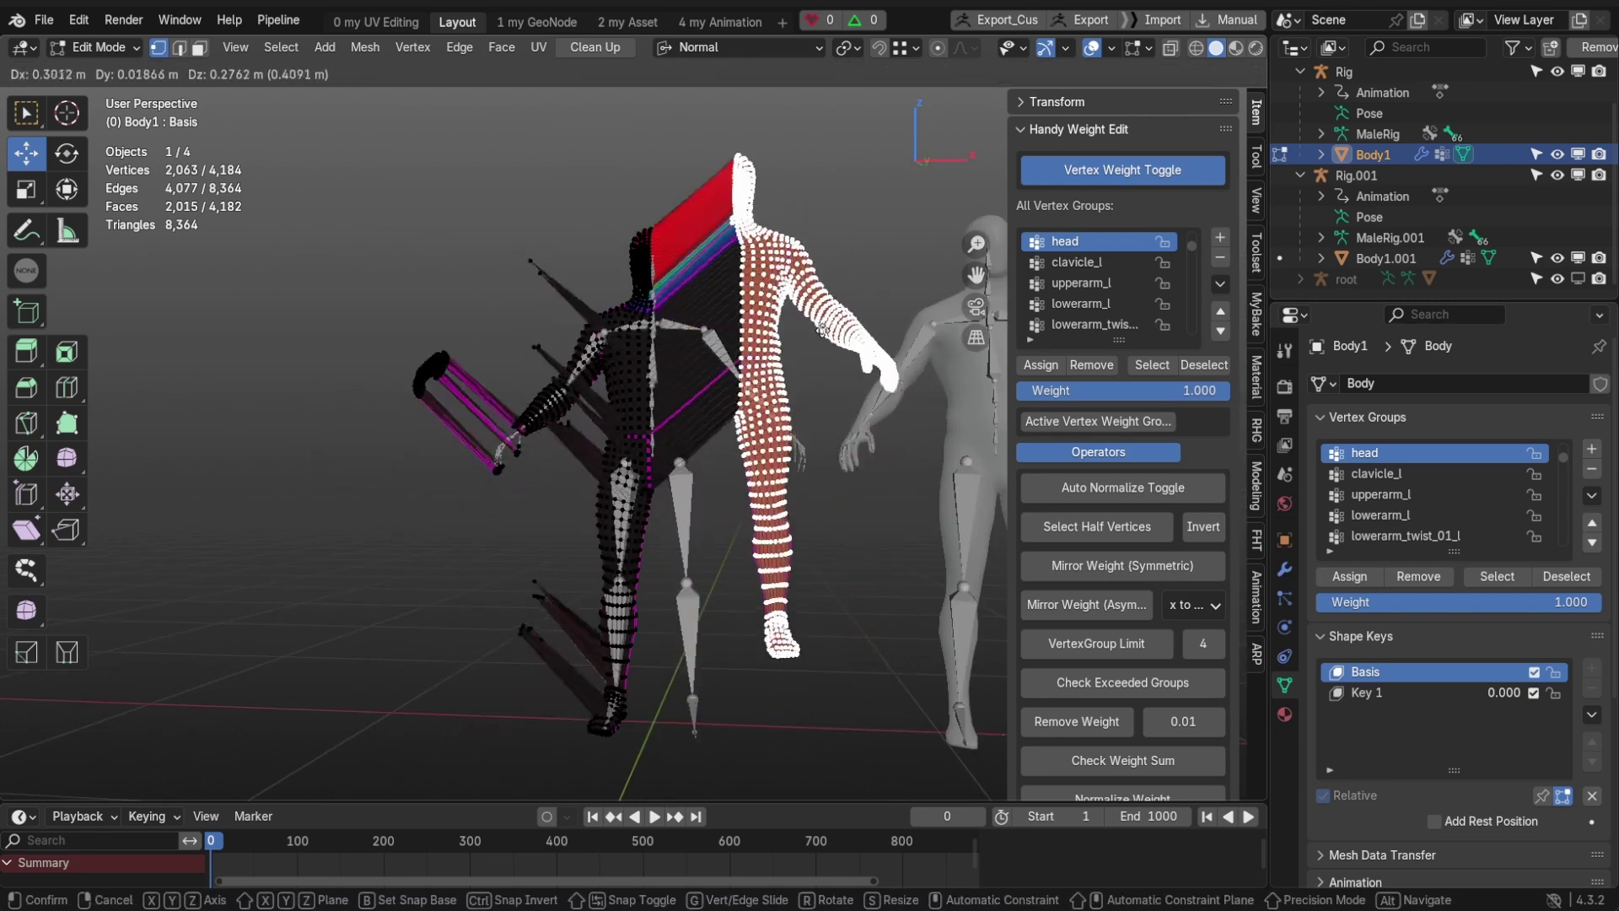
right_click(706, 389)
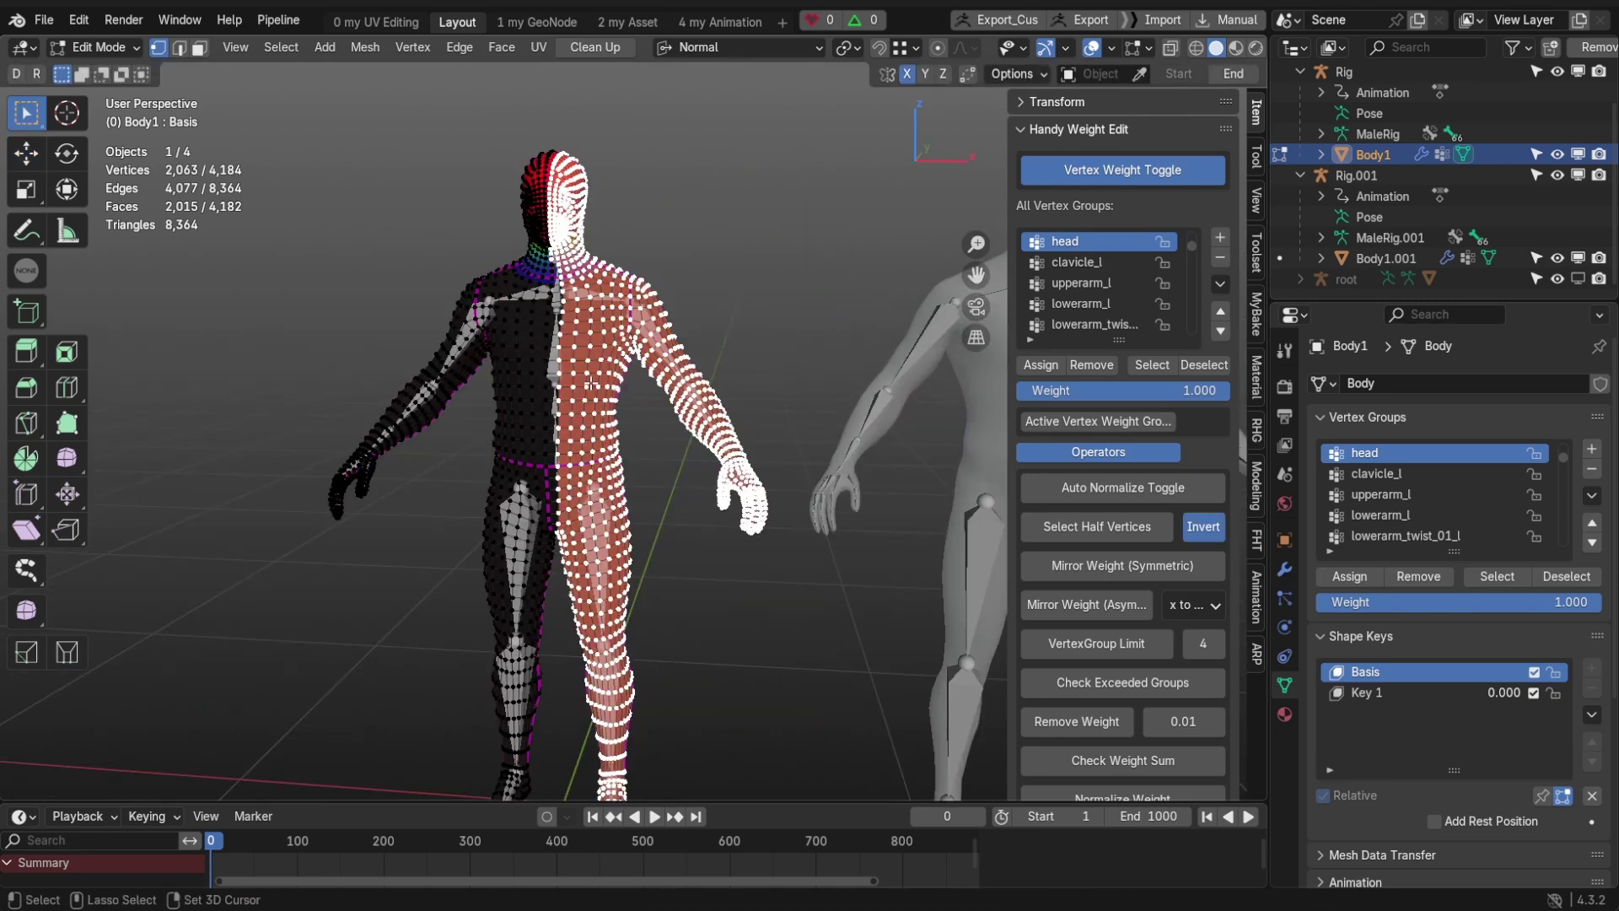
middle_click_drag(704, 388, 656, 294)
key("alt+a")
key("w")
scroll(656, 294, "up", 3)
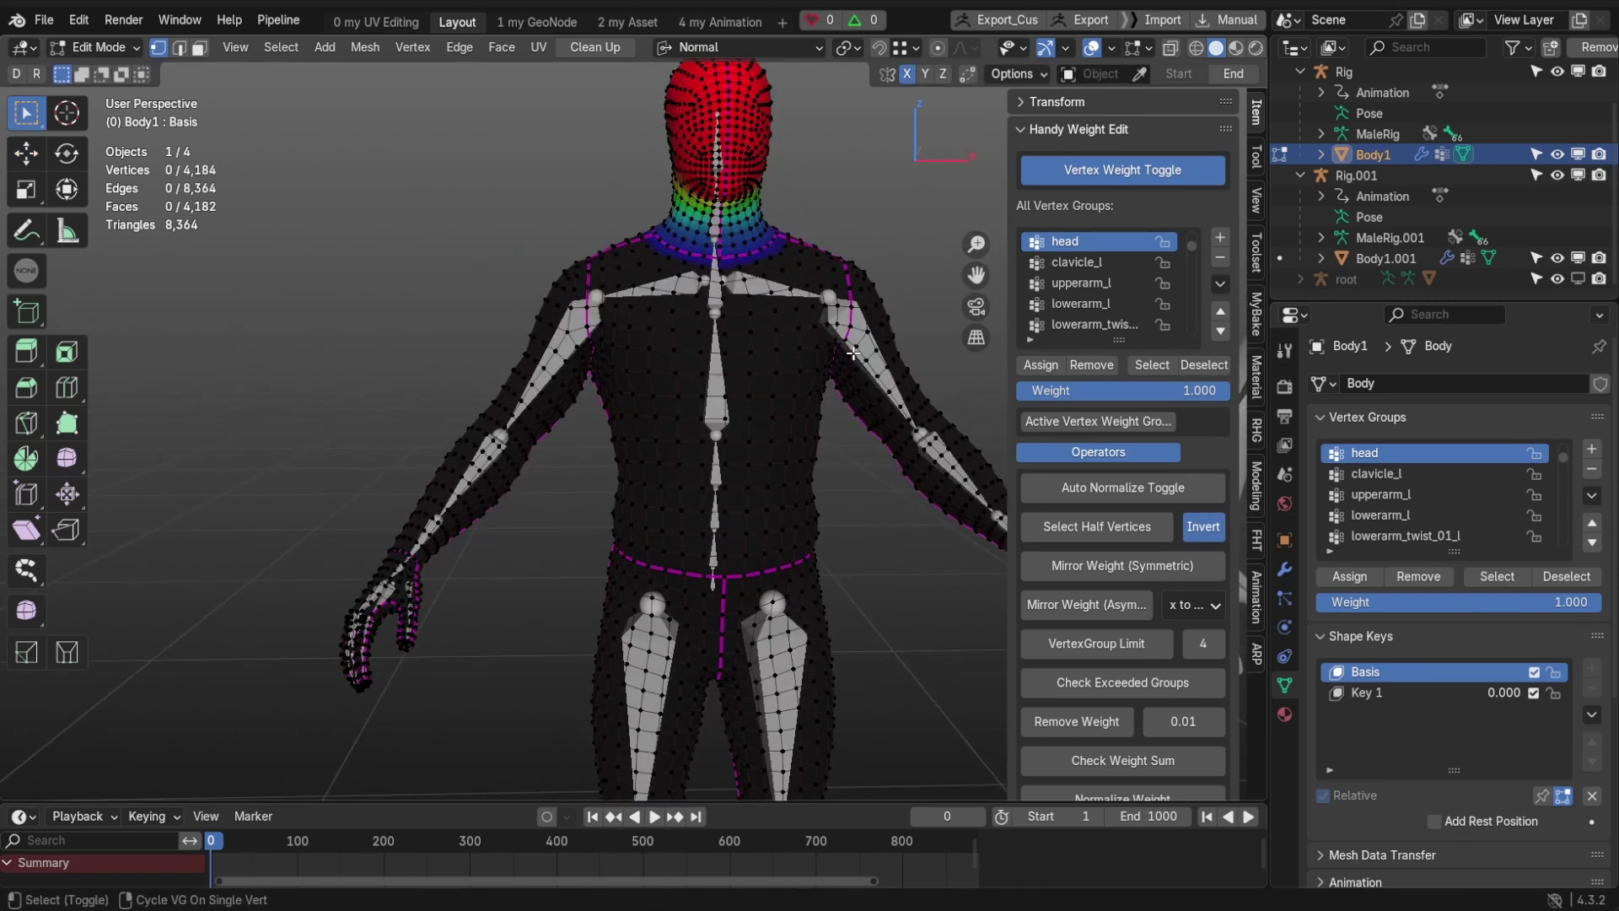
right_click(856, 354, "shift")
right_click(569, 373, "shift")
middle_click_drag(571, 372, 1158, 584)
scroll(1154, 574, "down", 3)
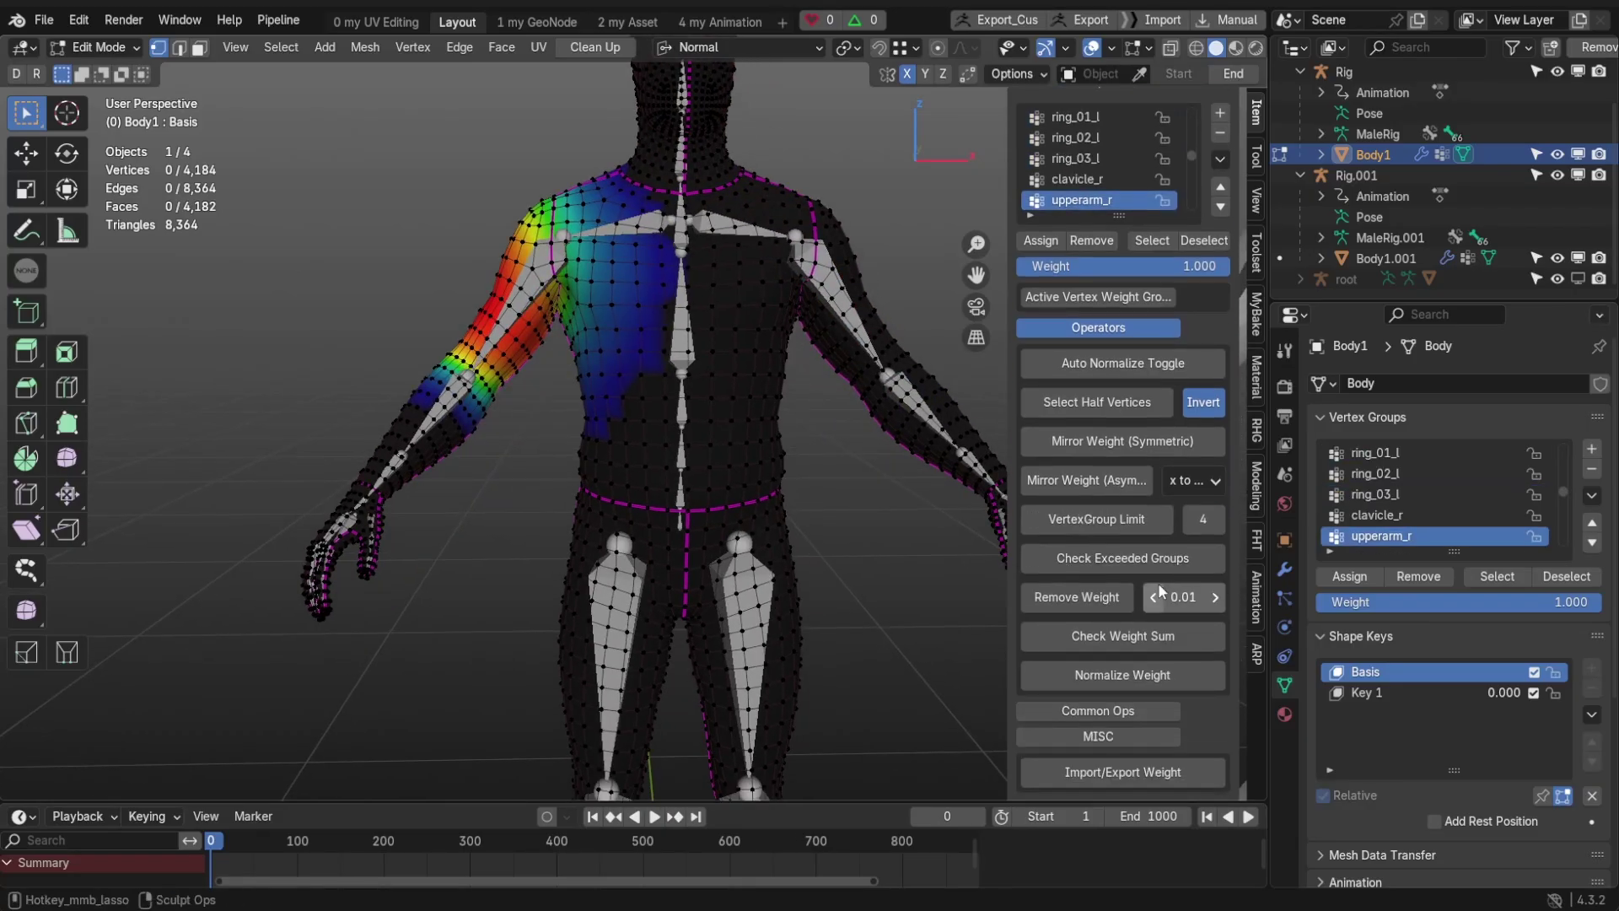
Step: Mirror all groups from x to -x, then return to Object Mode at a later frame
left_click(1163, 480)
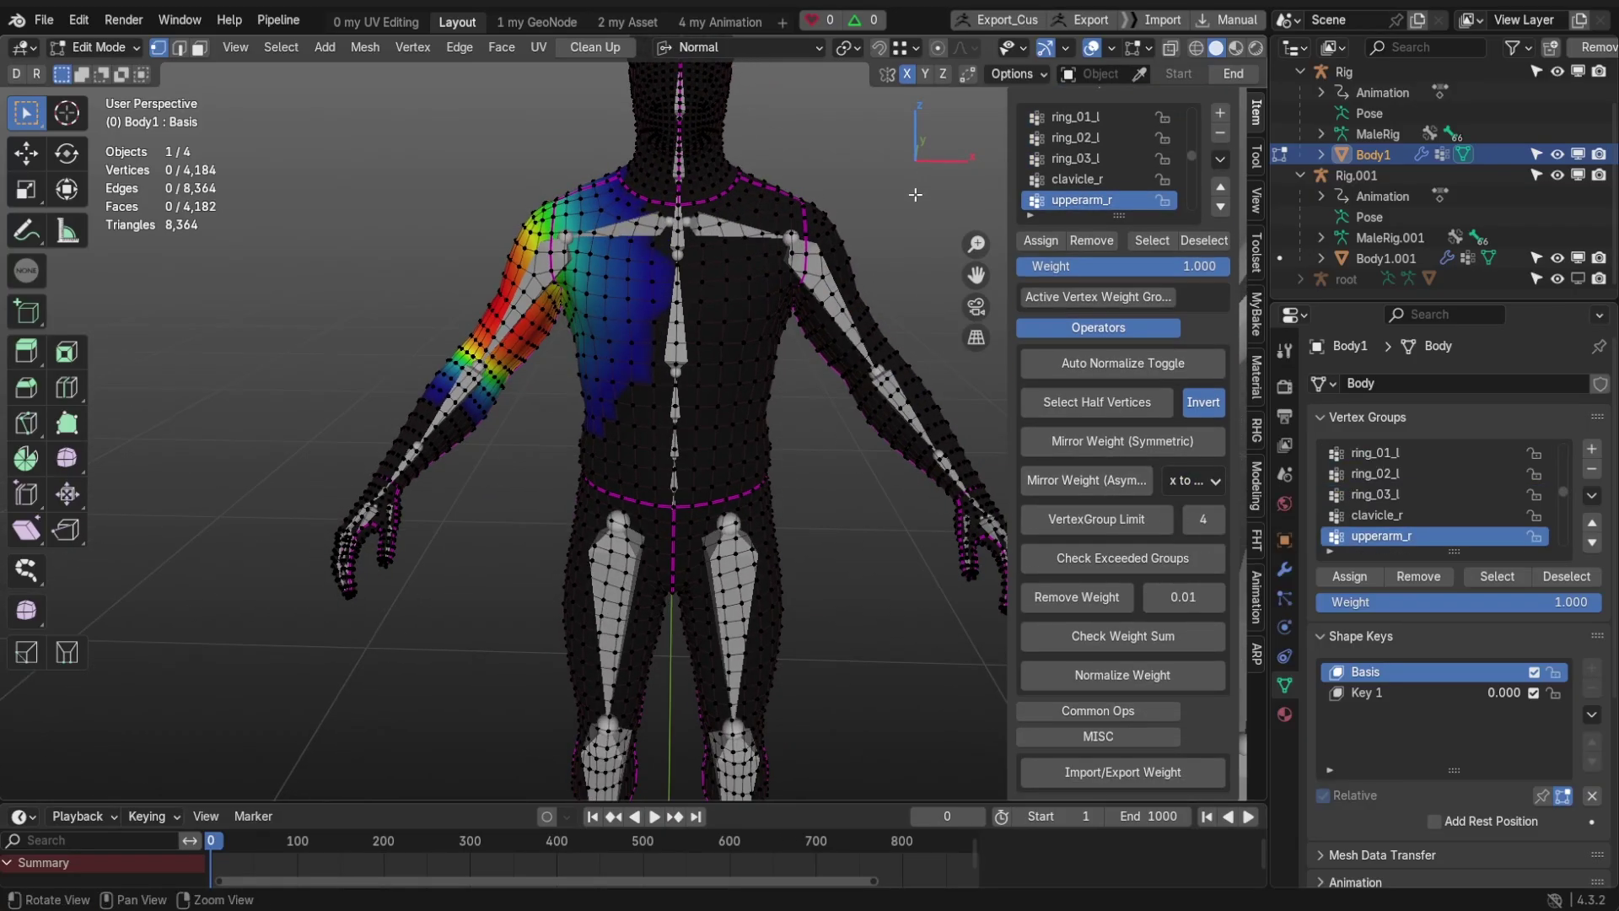
left_click(1191, 484)
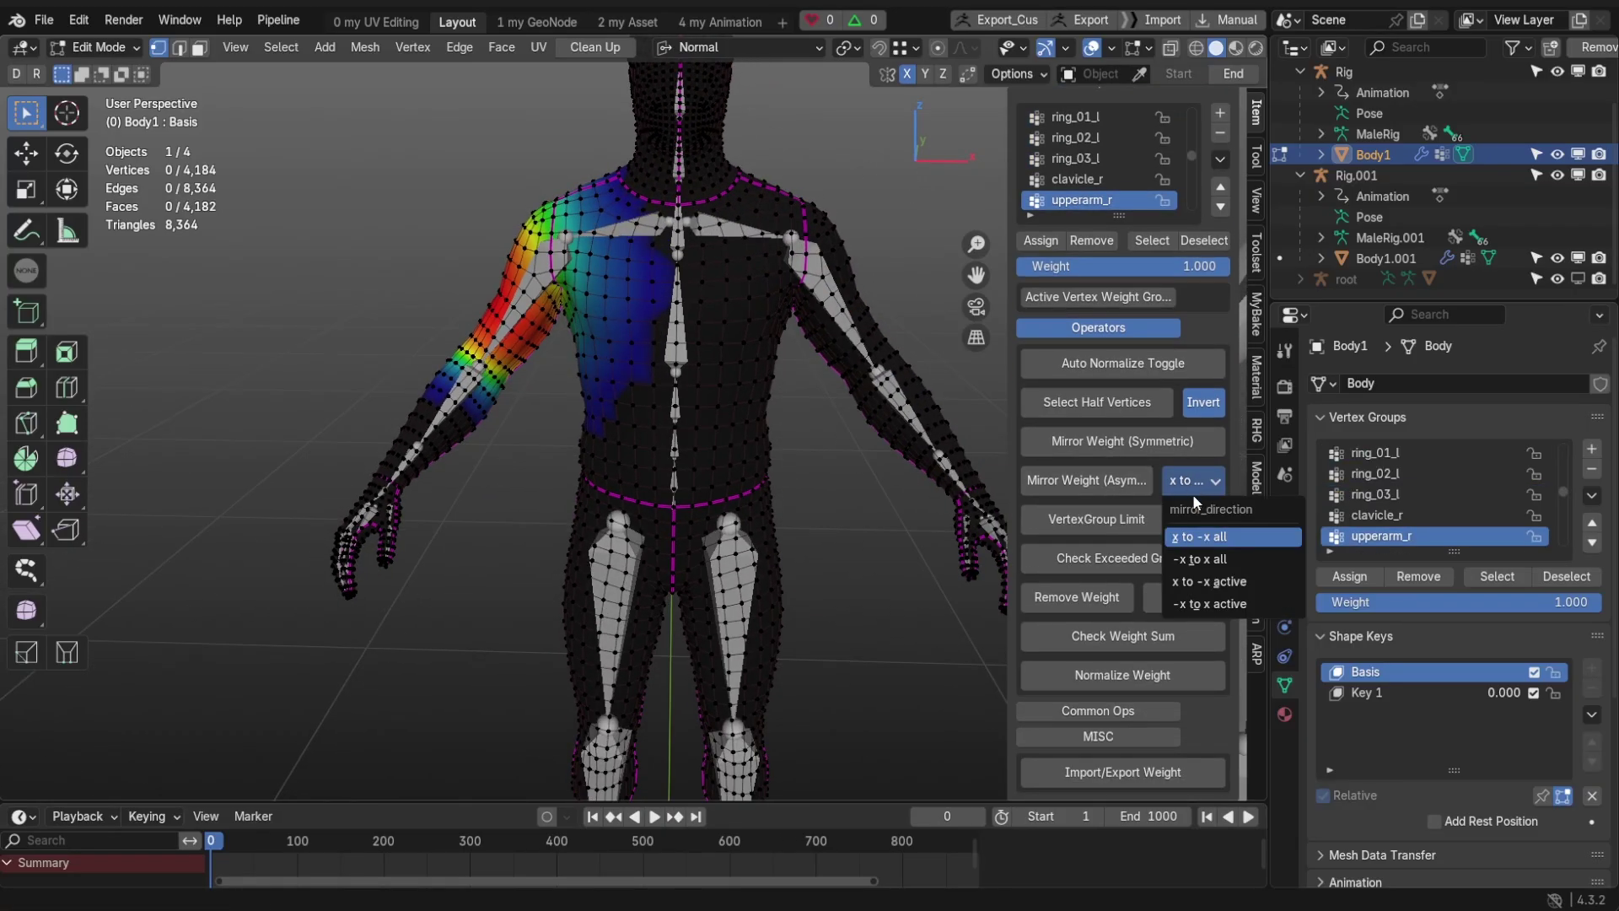
left_click(1207, 544)
middle_click_drag(810, 481, 451, 326)
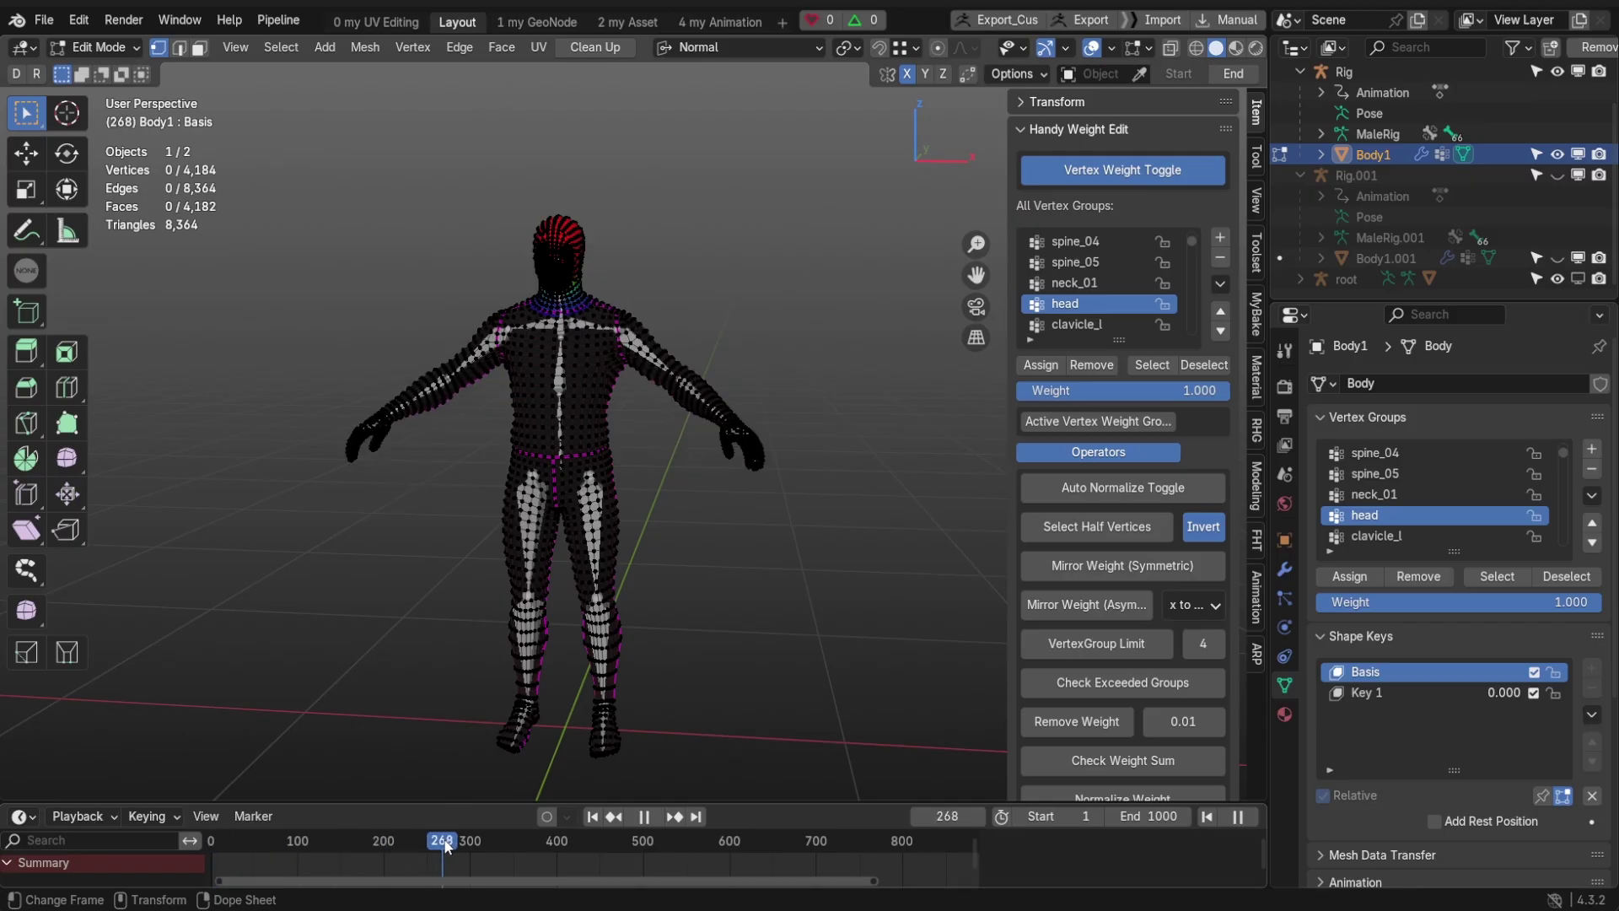
key("Tab")
mouse_move(444, 846)
left_mouse_down()
mouse_move(785, 831)
mouse_move(212, 809)
left_mouse_up()
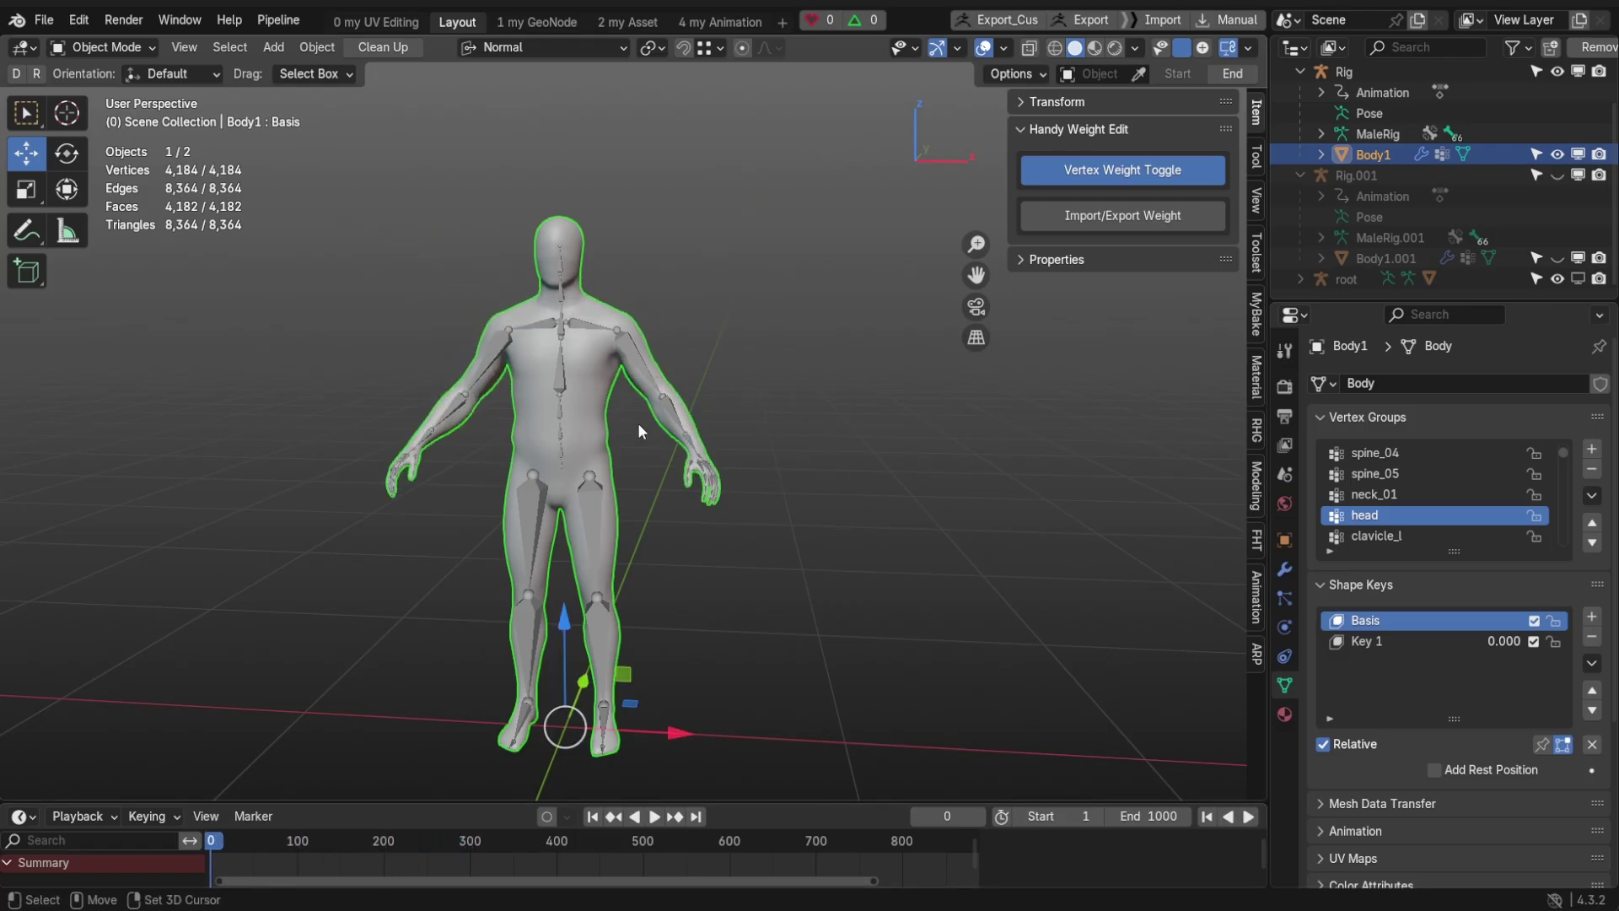
scroll(791, 526, "up", 2)
scroll(638, 422, "up", 2)
Step: In Edit Mode, show per-group vertex weights and select vertices exceeding four groups
key("Tab")
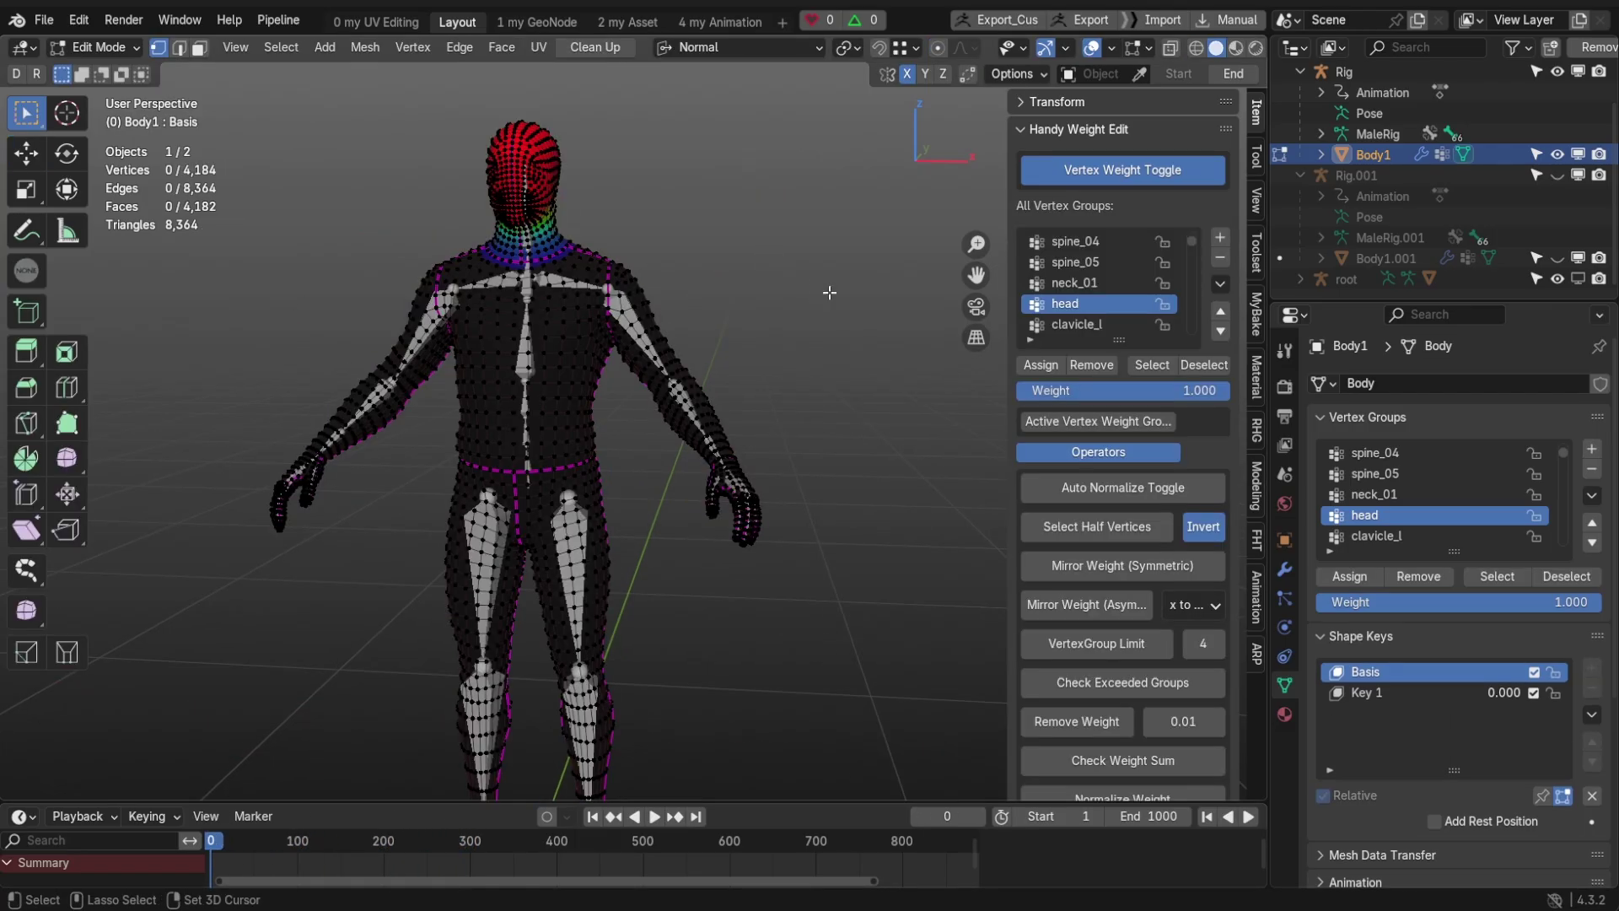
scroll(620, 355, "up", 4)
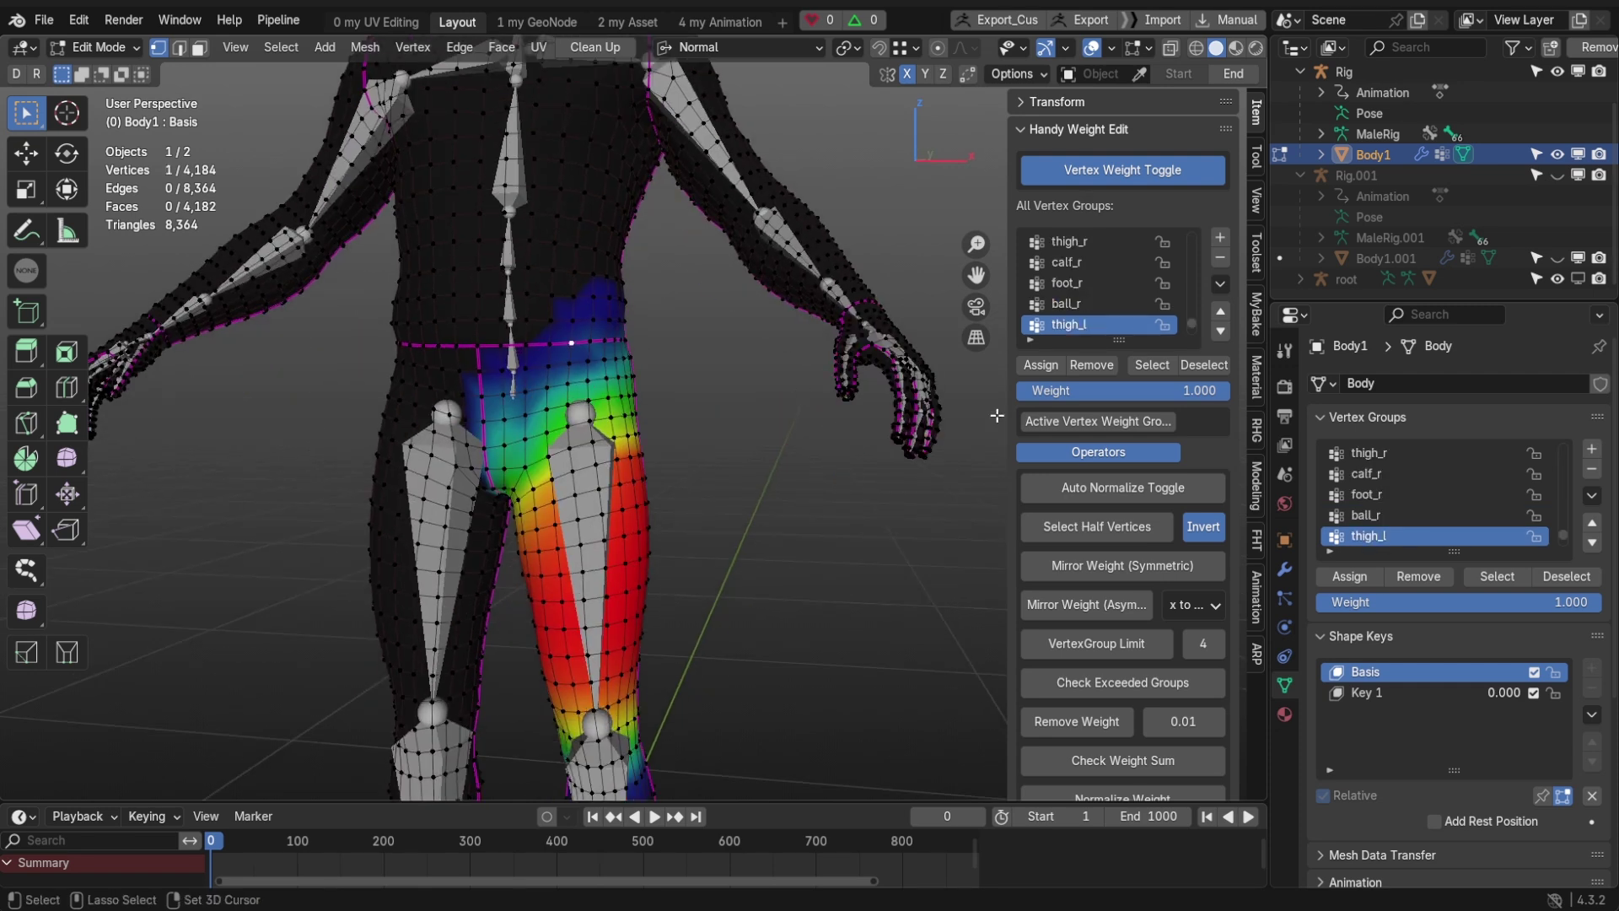
left_click(1097, 420)
scroll(1066, 408, "down", 2)
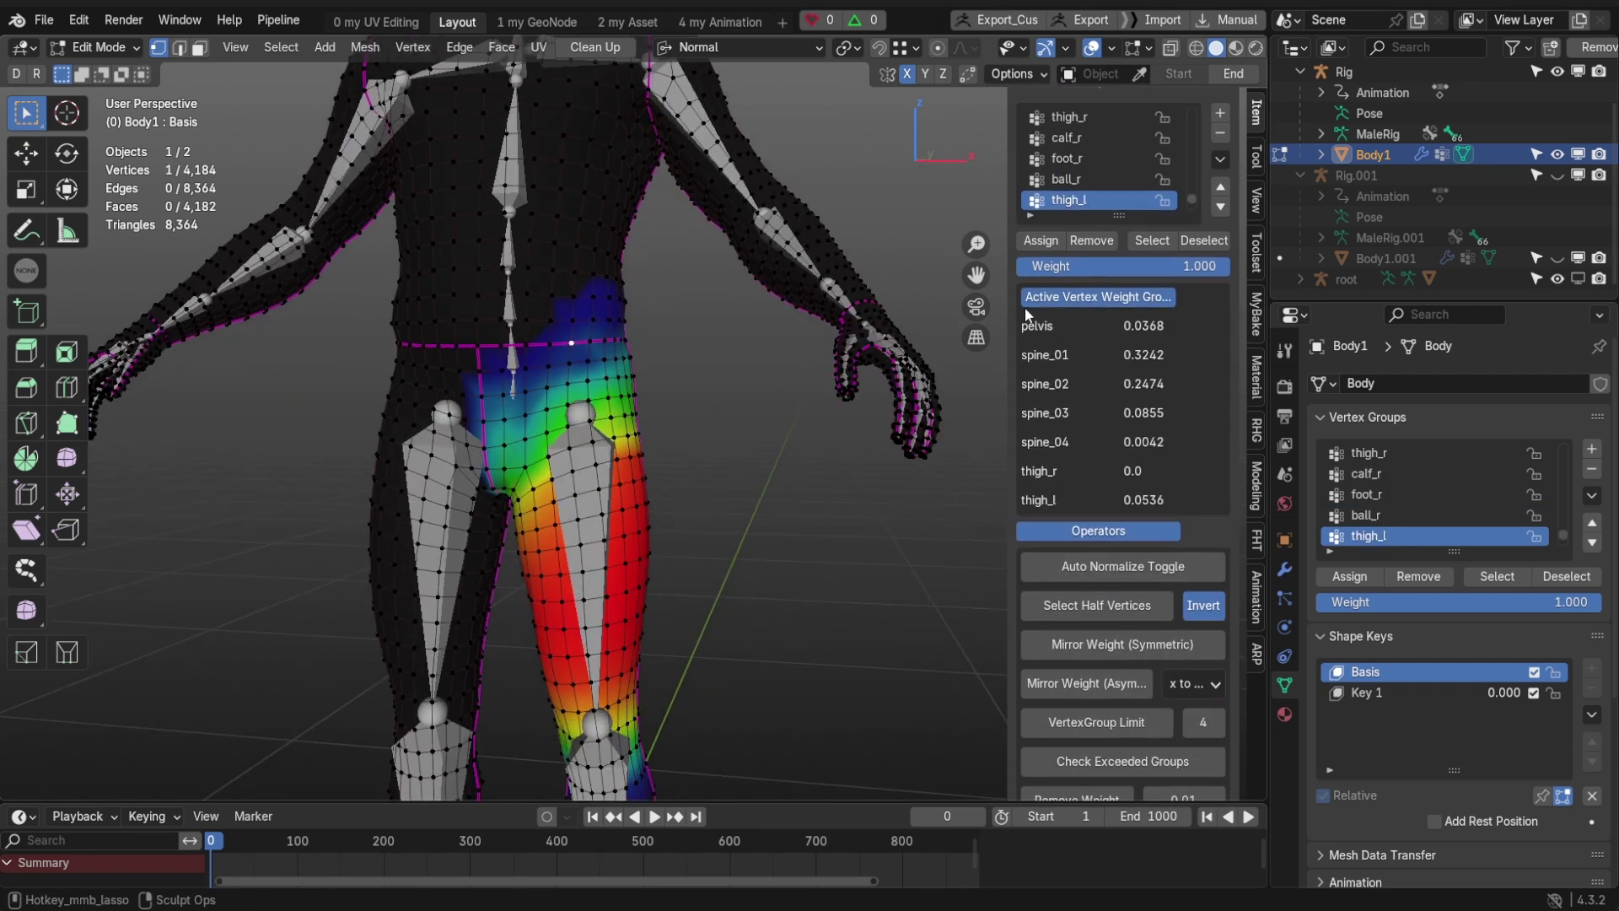
left_click_drag(959, 531, 1208, 309)
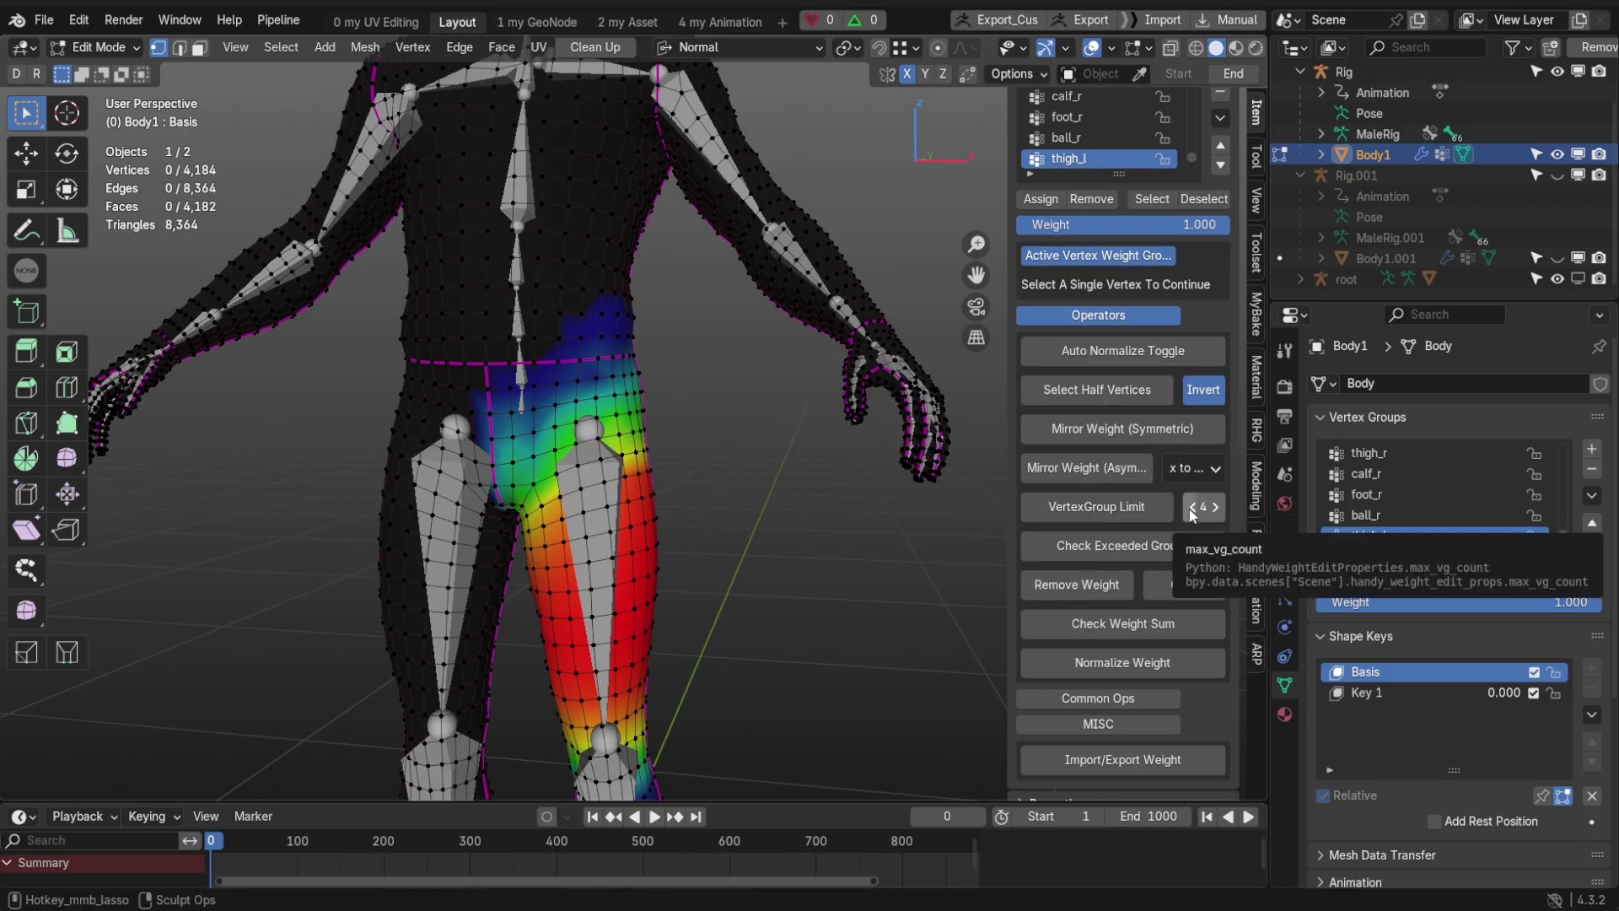
left_click(1100, 546)
mouse_move(595, 342)
middle_mouse_down()
mouse_move(571, 315)
mouse_move(552, 355)
middle_mouse_up()
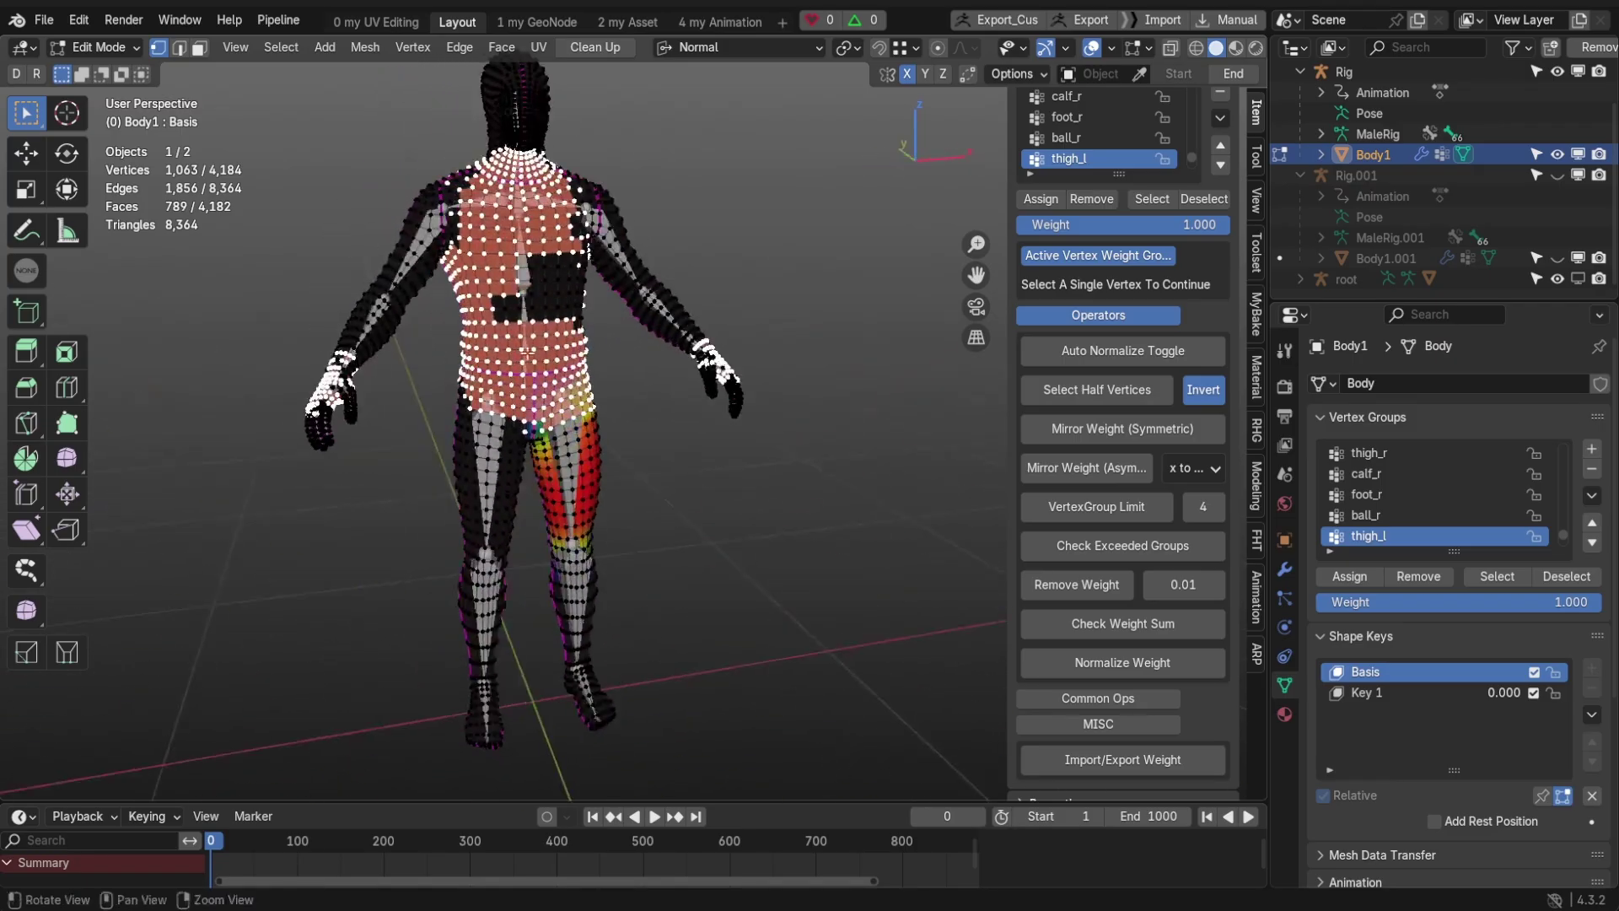
scroll(548, 351, "up", 3)
scroll(548, 353, "down", 1)
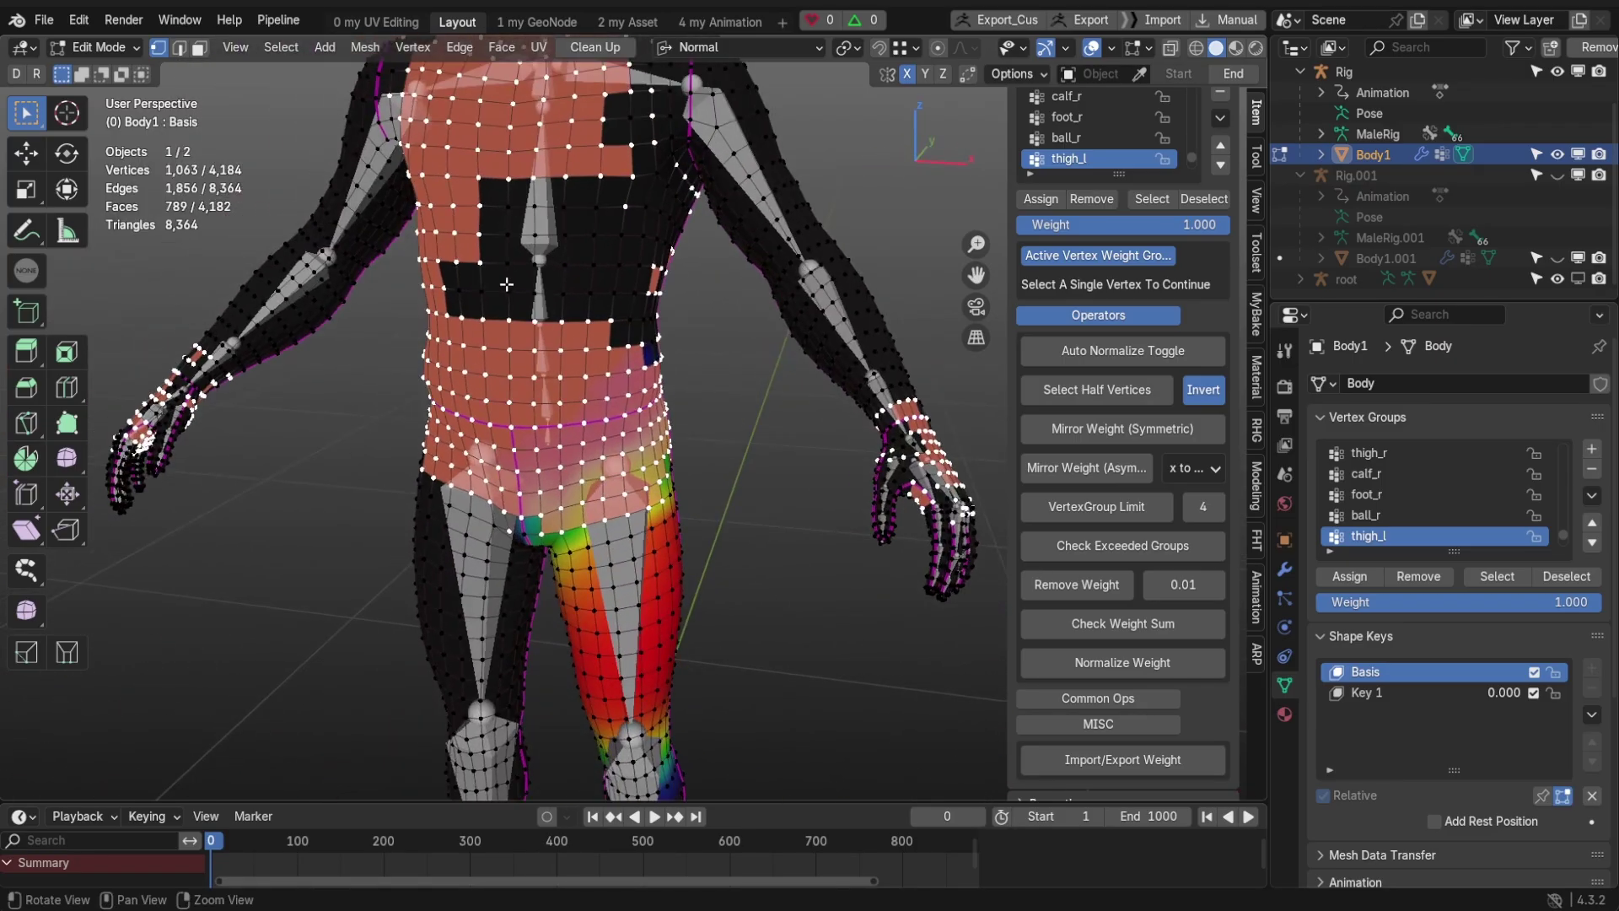
scroll(1185, 504, "down", 1)
Step: Limit Body1's vertices to four weight groups and inspect torso and pelvis vertex weights
left_click(1103, 490)
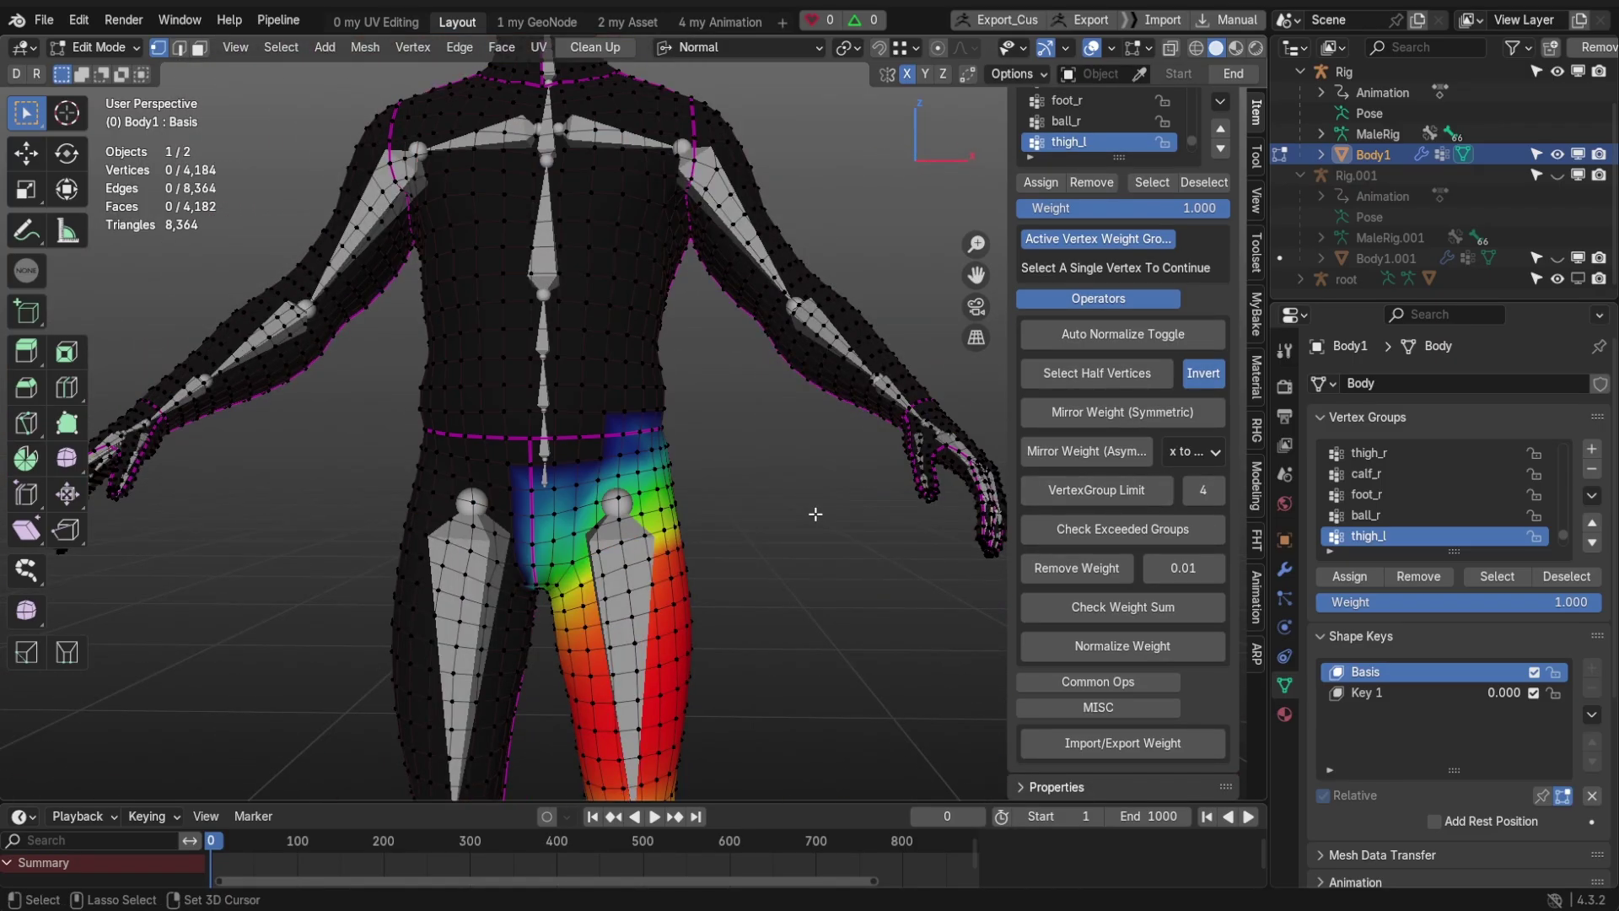
left_click(1135, 528)
left_click(582, 278)
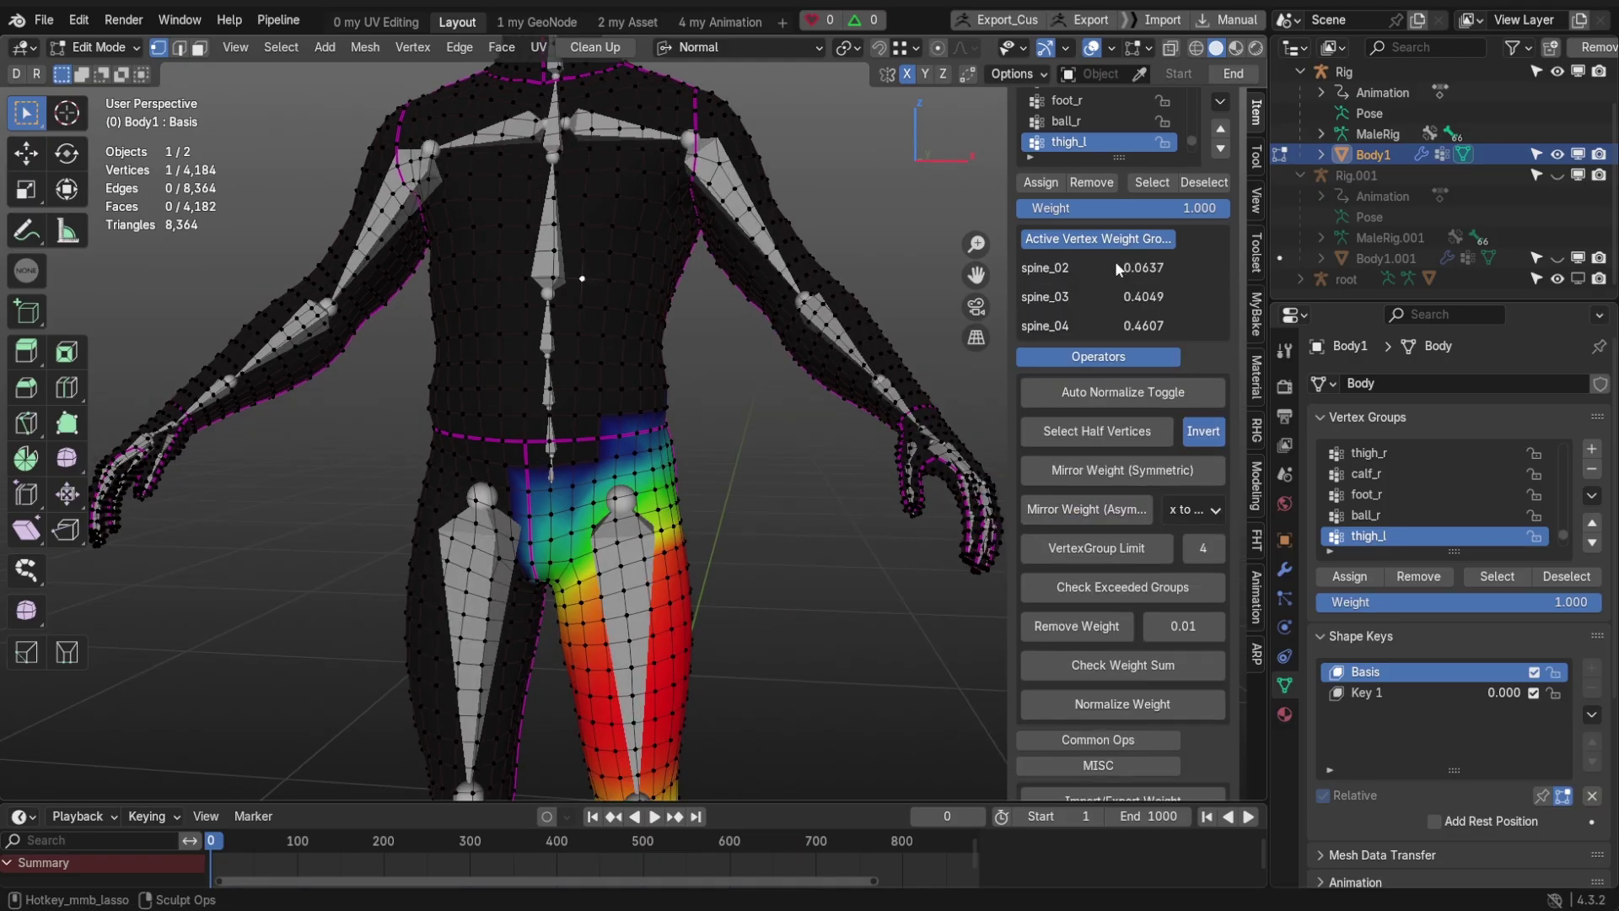
left_click(602, 413)
middle_click_drag(602, 412, 617, 496)
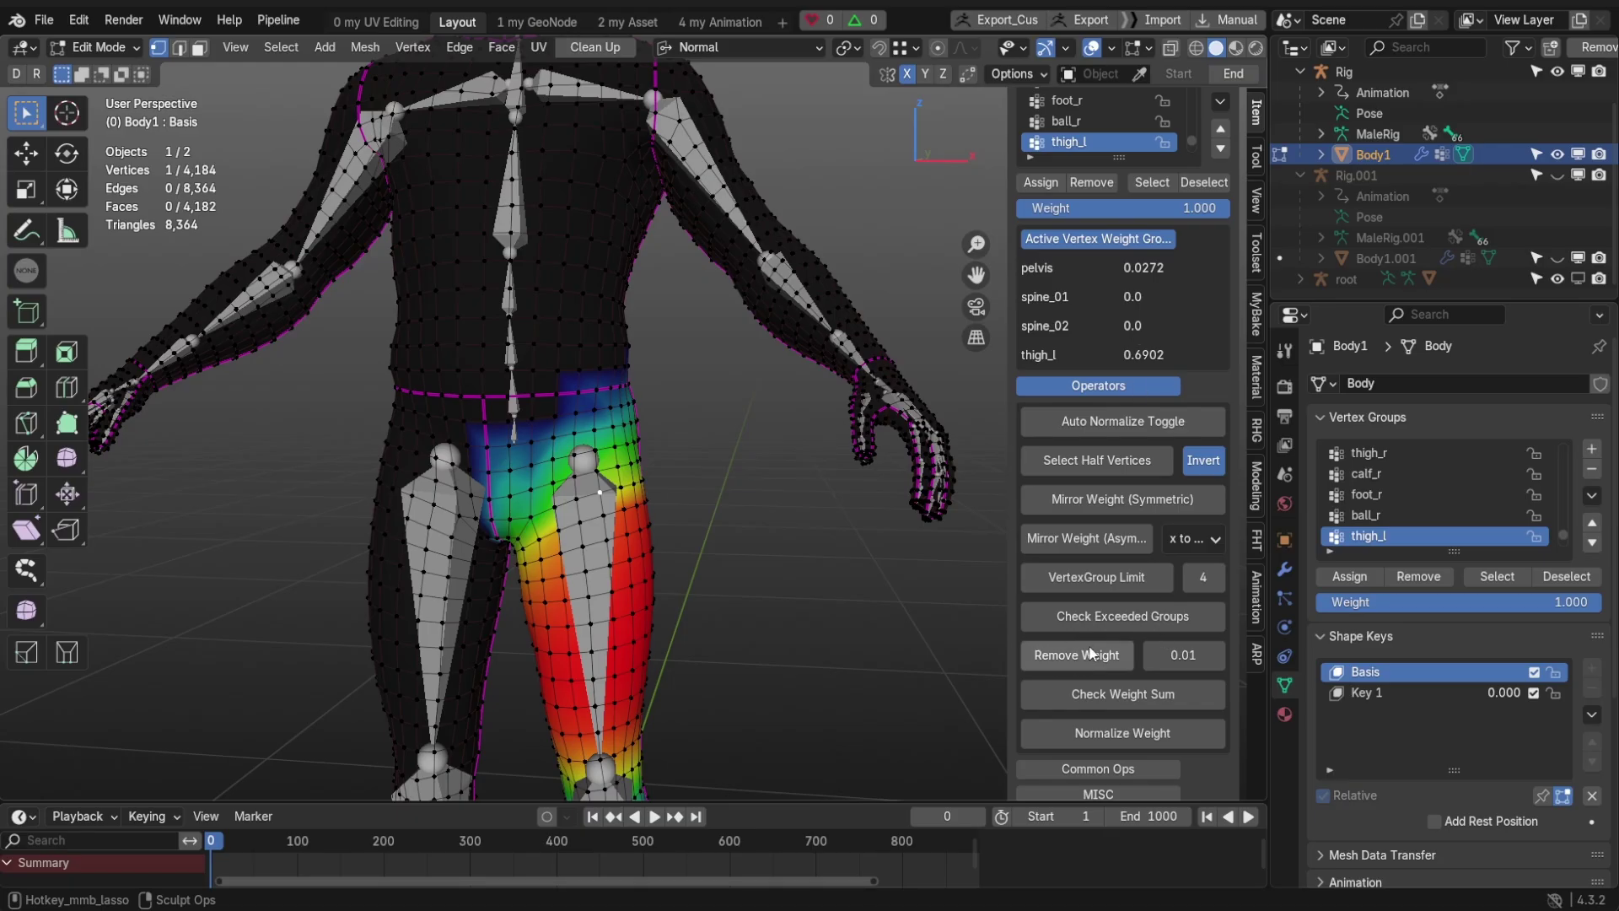
scroll(912, 465, "down", 3)
Step: Remove weights below 0.01 from all vertices, check weight sums, and normalize weights
key("a")
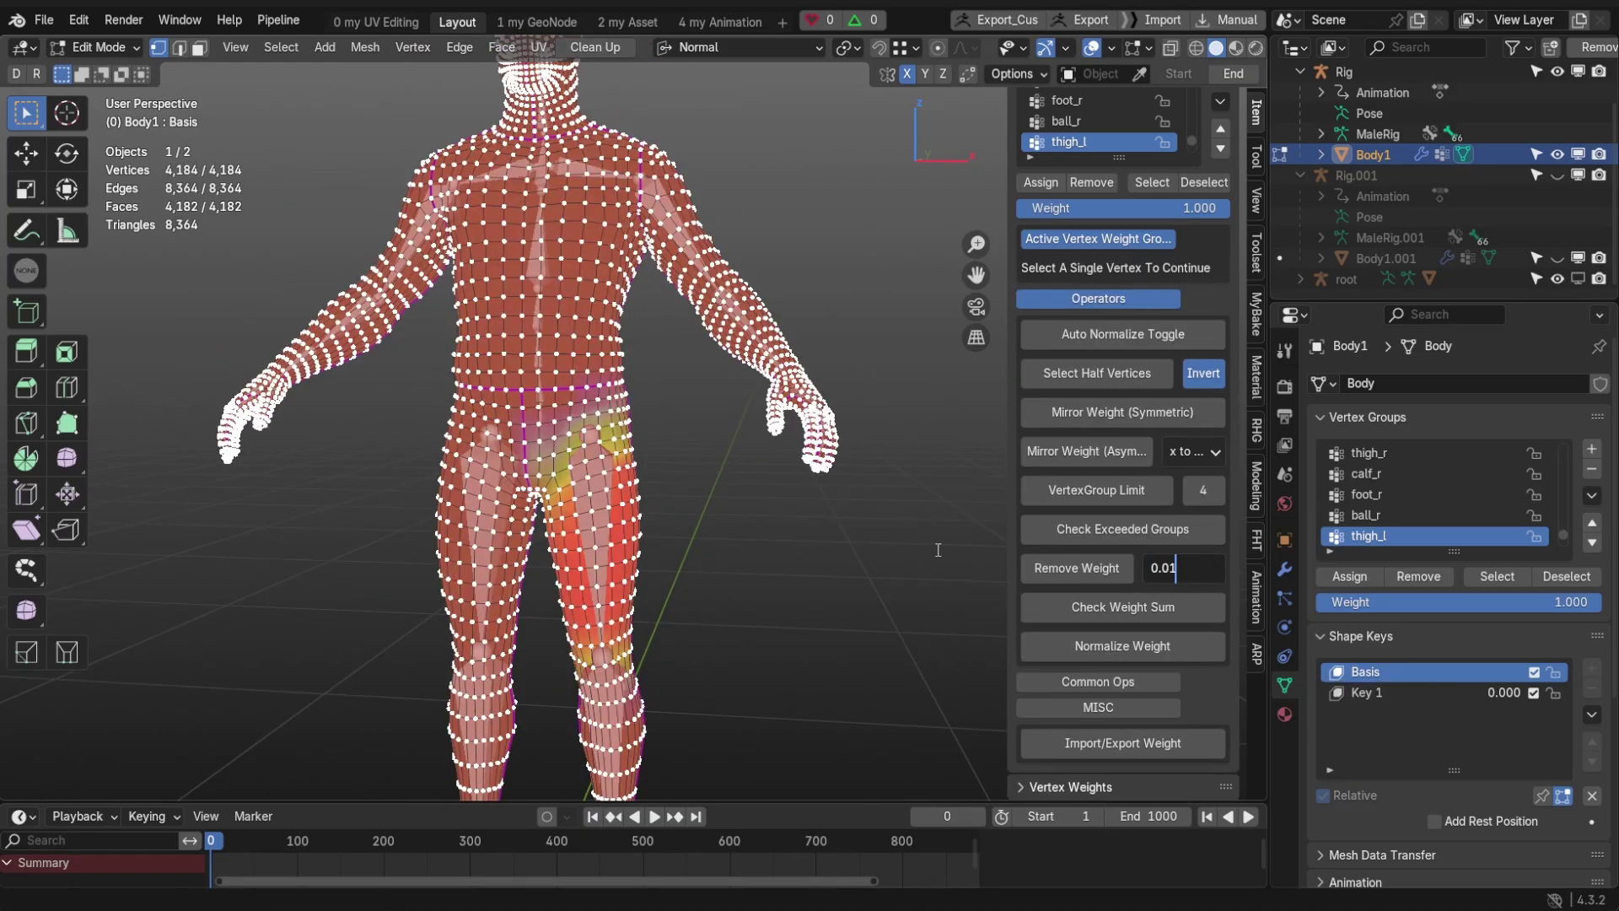
left_click(1079, 568)
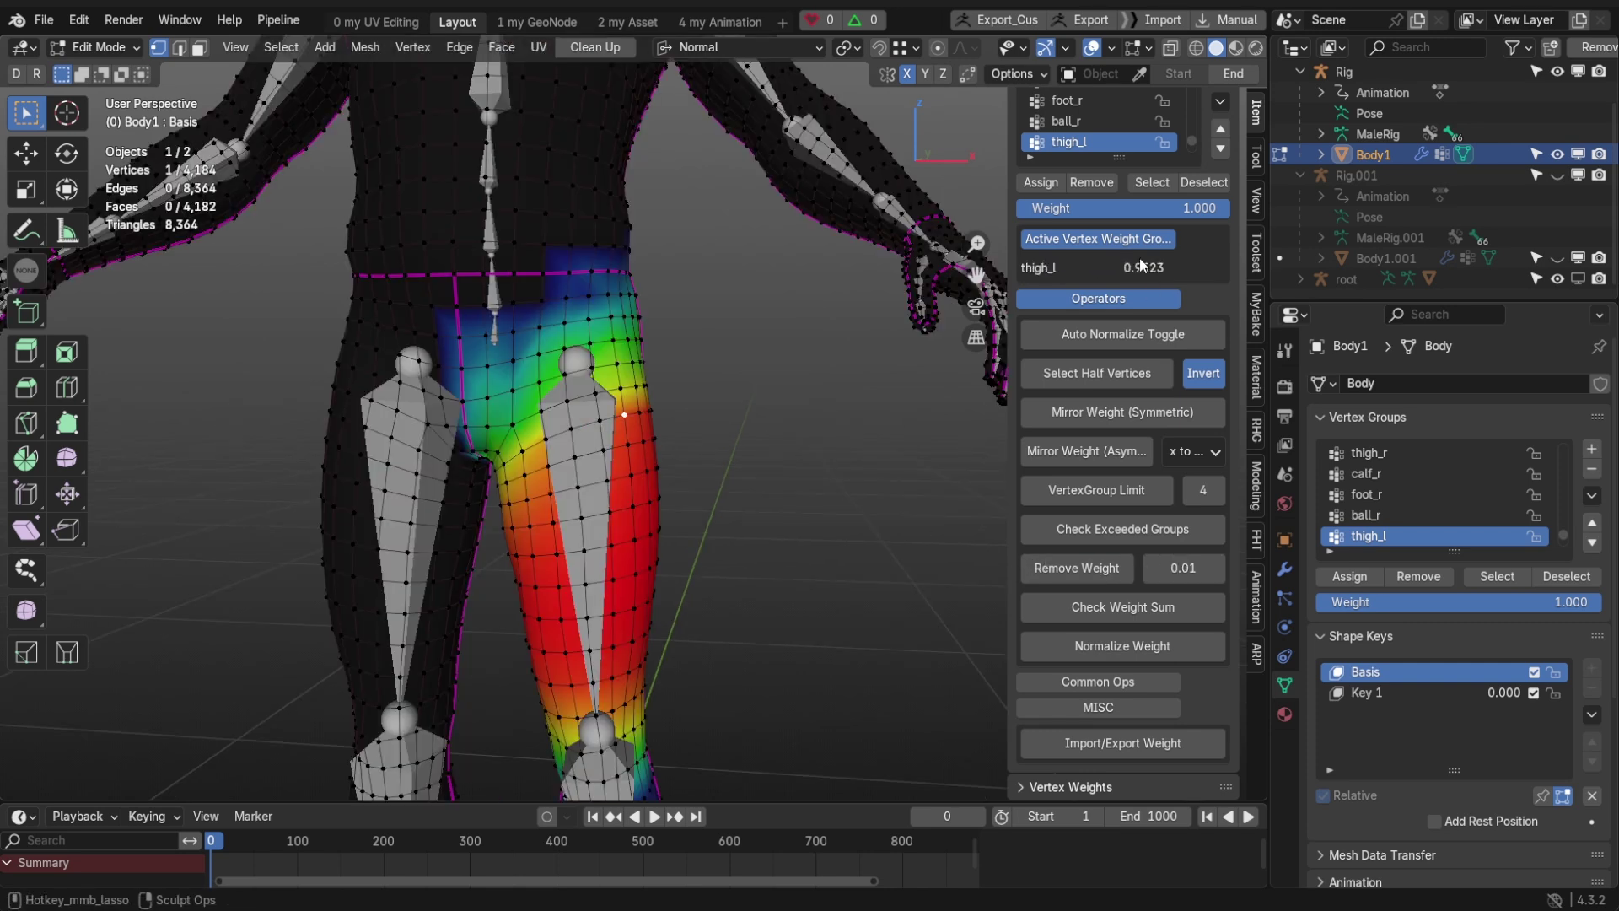
scroll(642, 333, "down", 3)
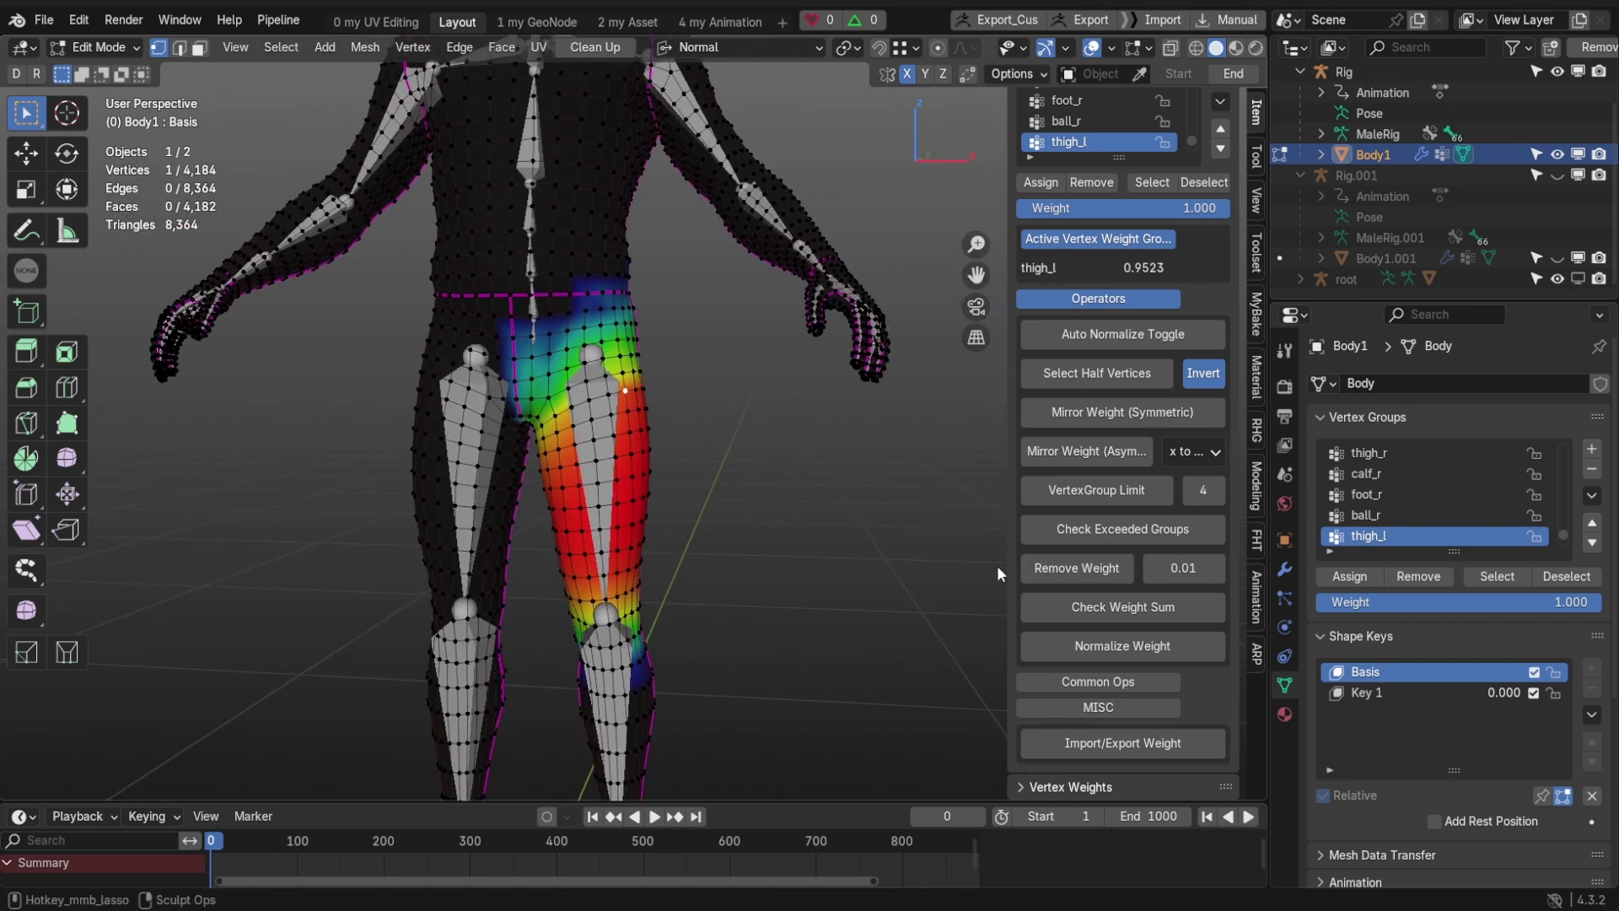
left_click(1075, 605)
mouse_move(759, 506)
middle_mouse_down()
mouse_move(563, 297)
mouse_move(565, 272)
middle_mouse_up()
left_click(566, 268)
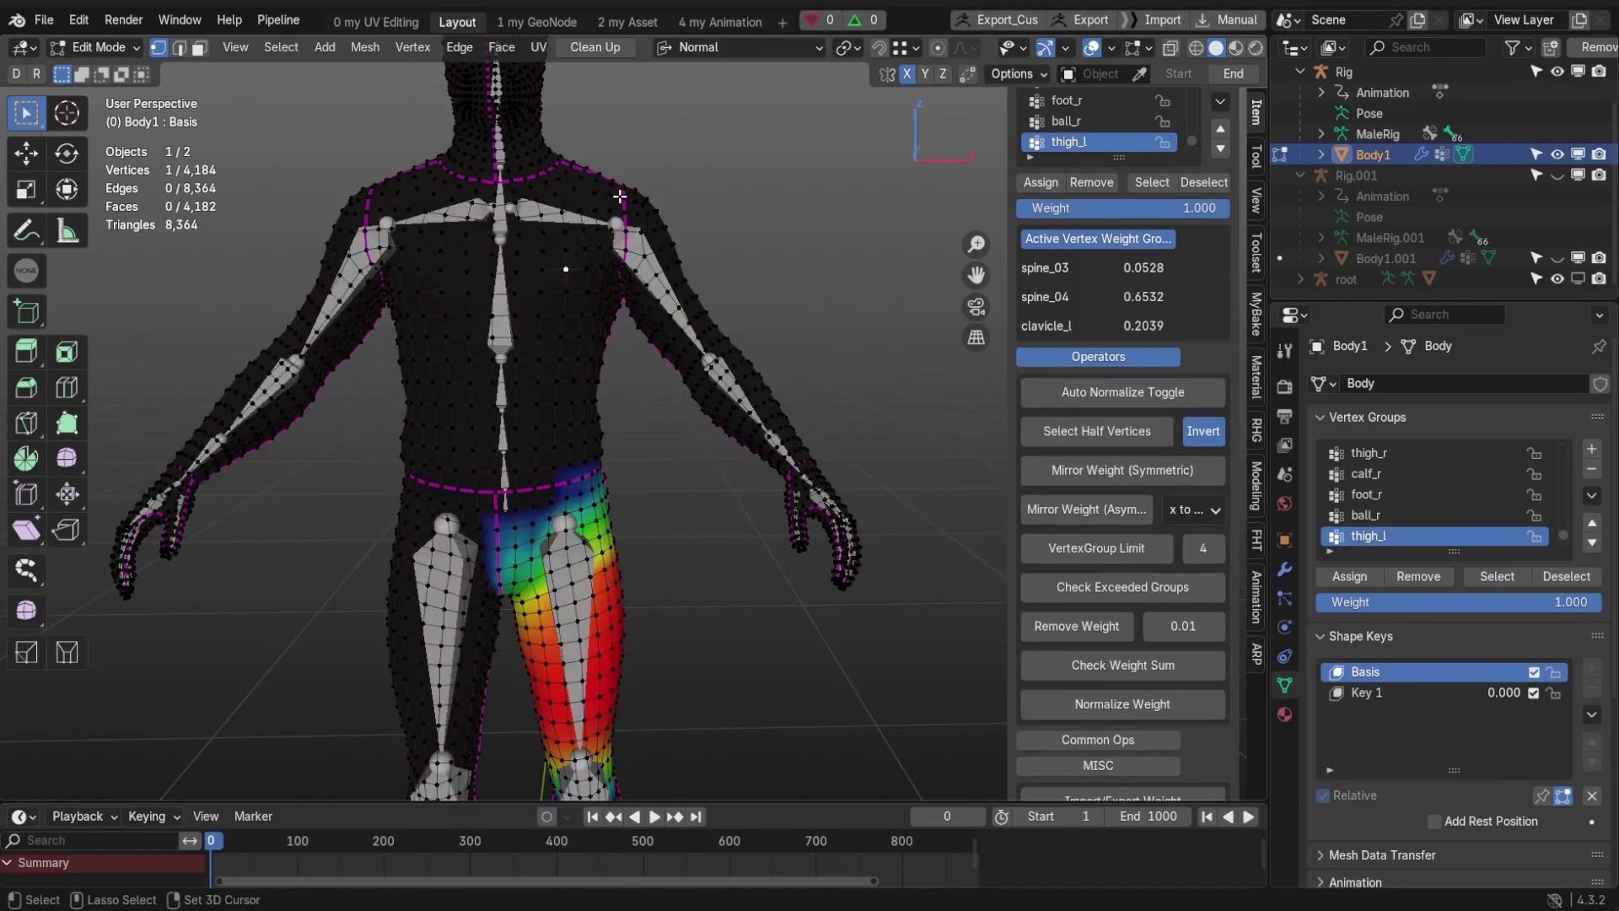
left_click(1087, 658)
middle_click_drag(759, 507, 710, 506)
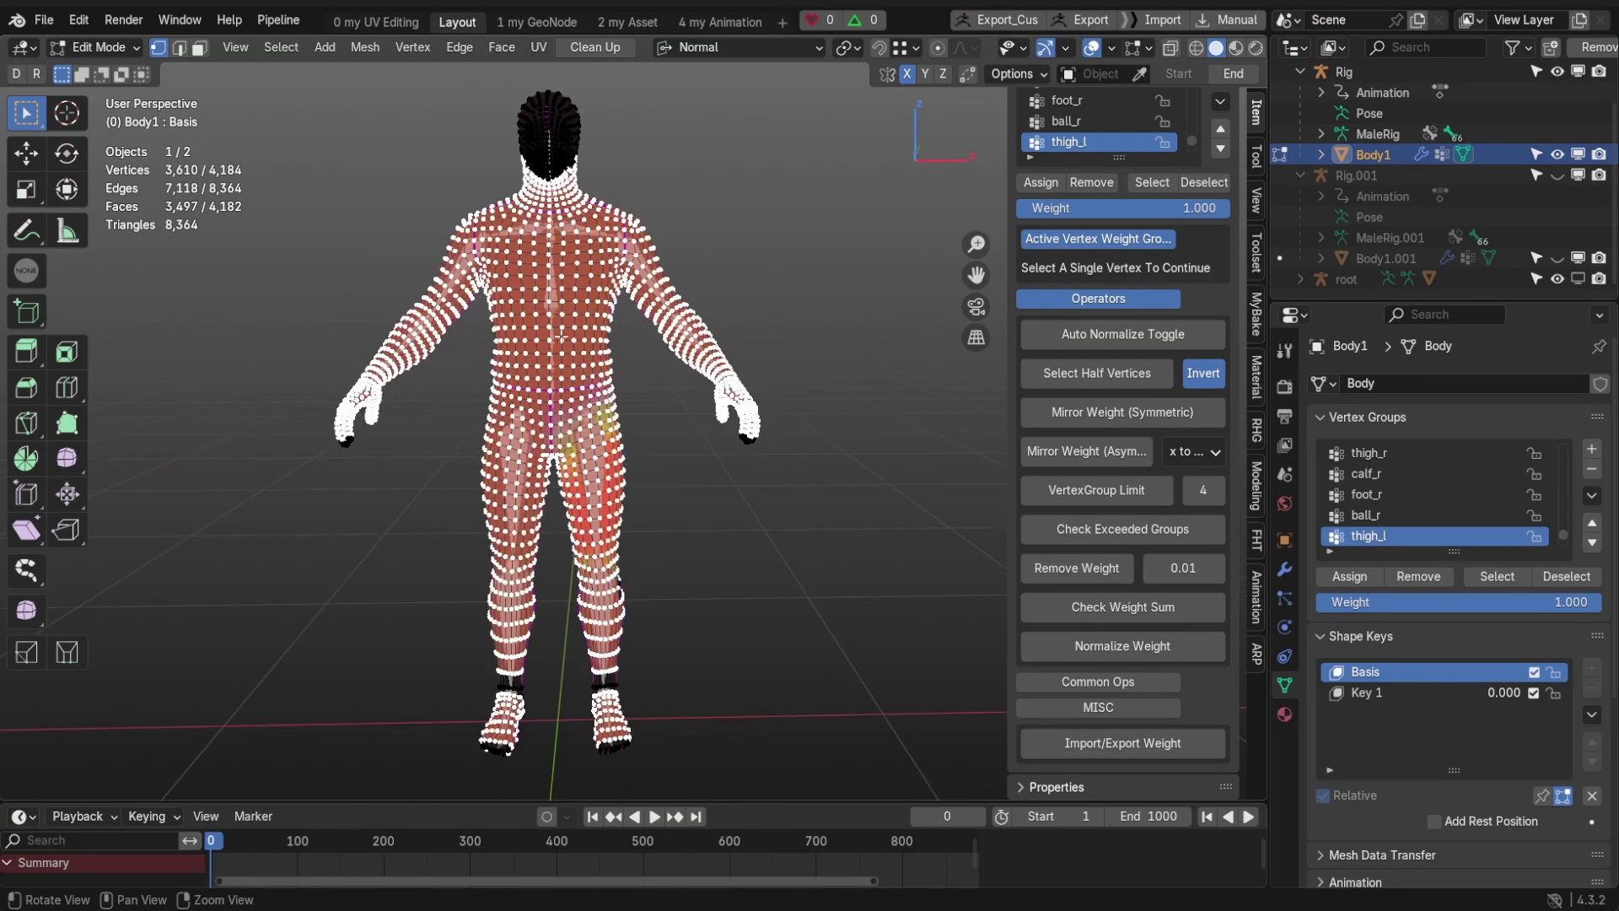
left_click(1103, 646)
Step: Return to object mode, select the Rig, and scrub the timeline to test deformation
key("Tab")
left_click(594, 479)
middle_click_drag(627, 475, 625, 520)
left_click_drag(231, 840, 643, 849)
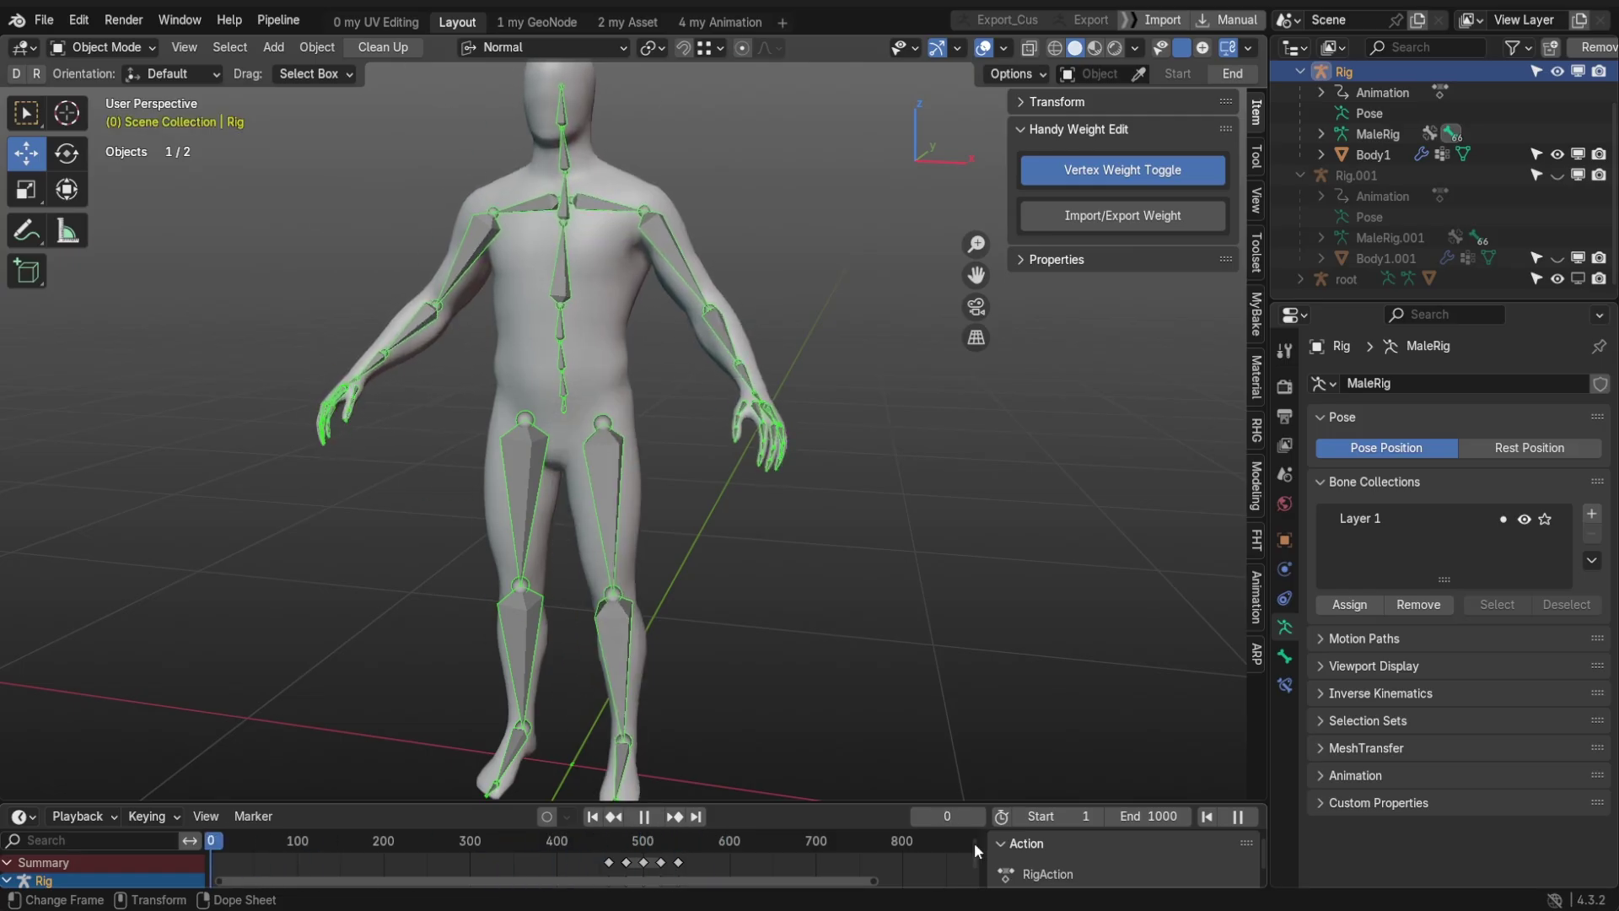
Step: At frame 0, raise the left leg by rotating thigh_l in Pose Mode
key("Escape")
key("ctrl+Tab")
left_click(626, 457)
left_click_drag(687, 364, 530, 301)
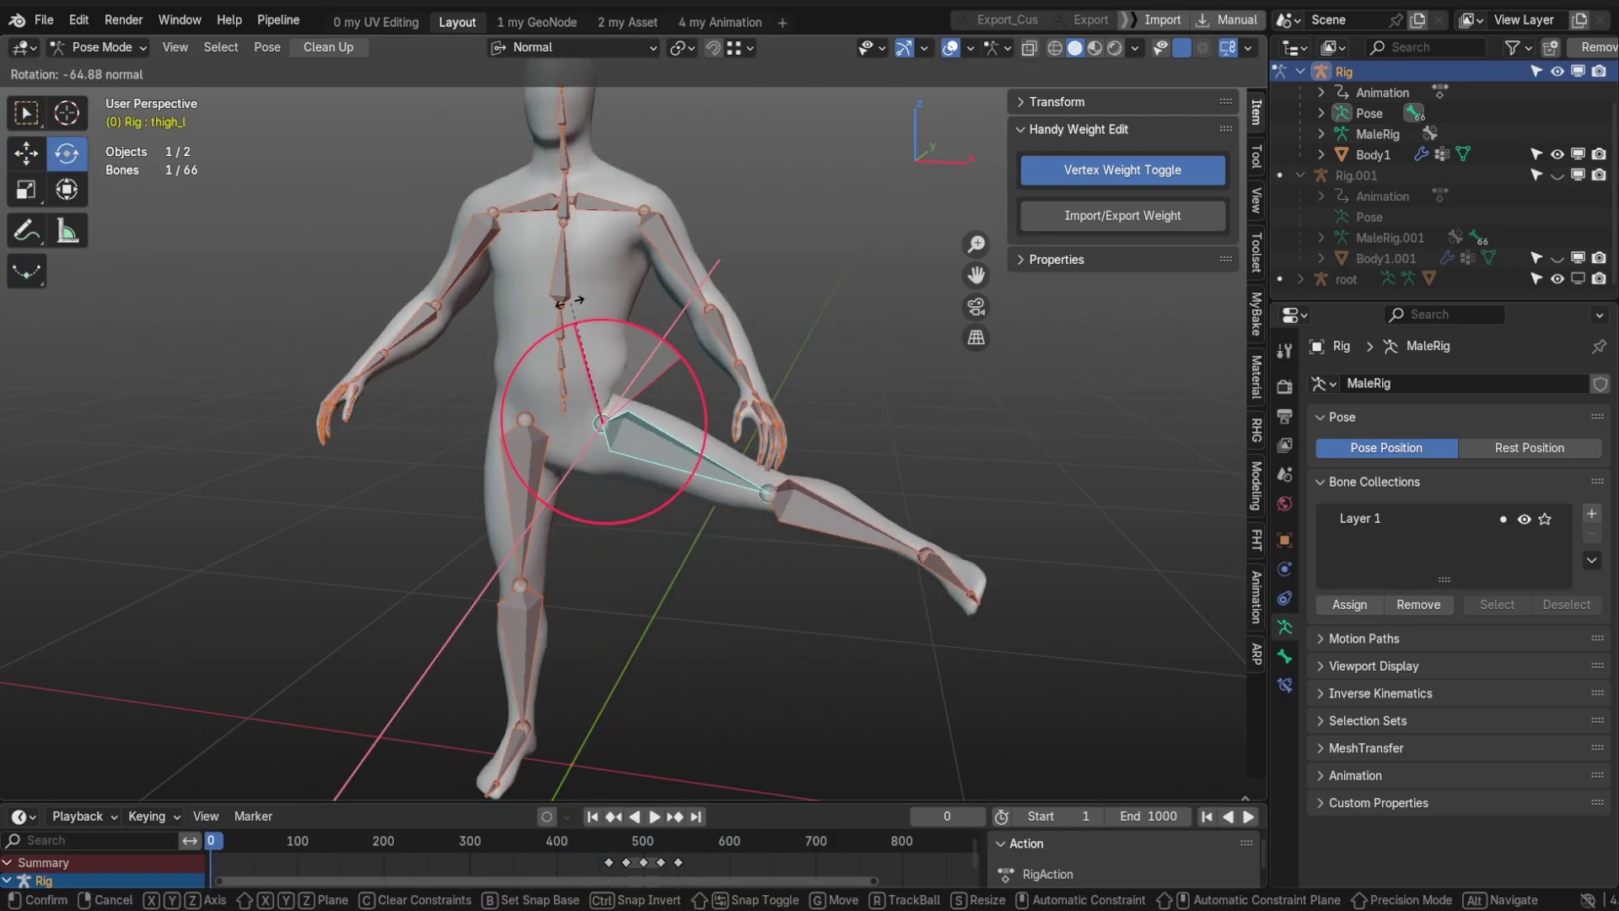
left_click(529, 300)
scroll(525, 351, "up", 3)
Step: Sculpt the raised-thigh hip crease into Body1's Key 1 with Grab, then deselect
middle_click_drag(525, 350, 840, 431)
left_click(841, 430)
left_click(1375, 642)
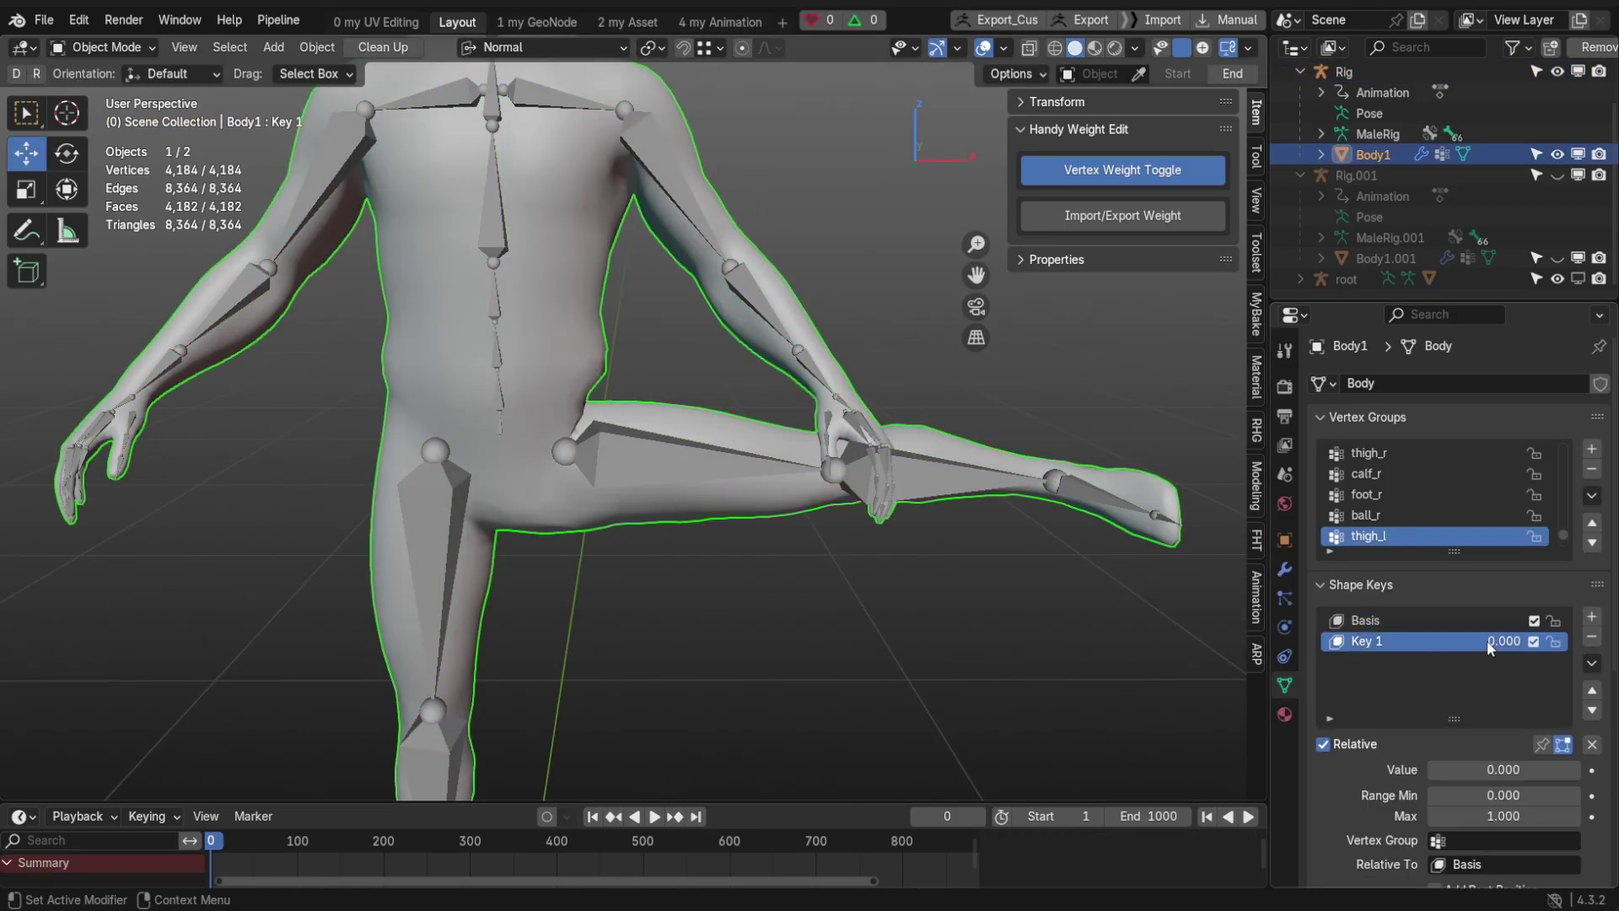
scroll(719, 399, "up", 3)
key("ctrl+Tab")
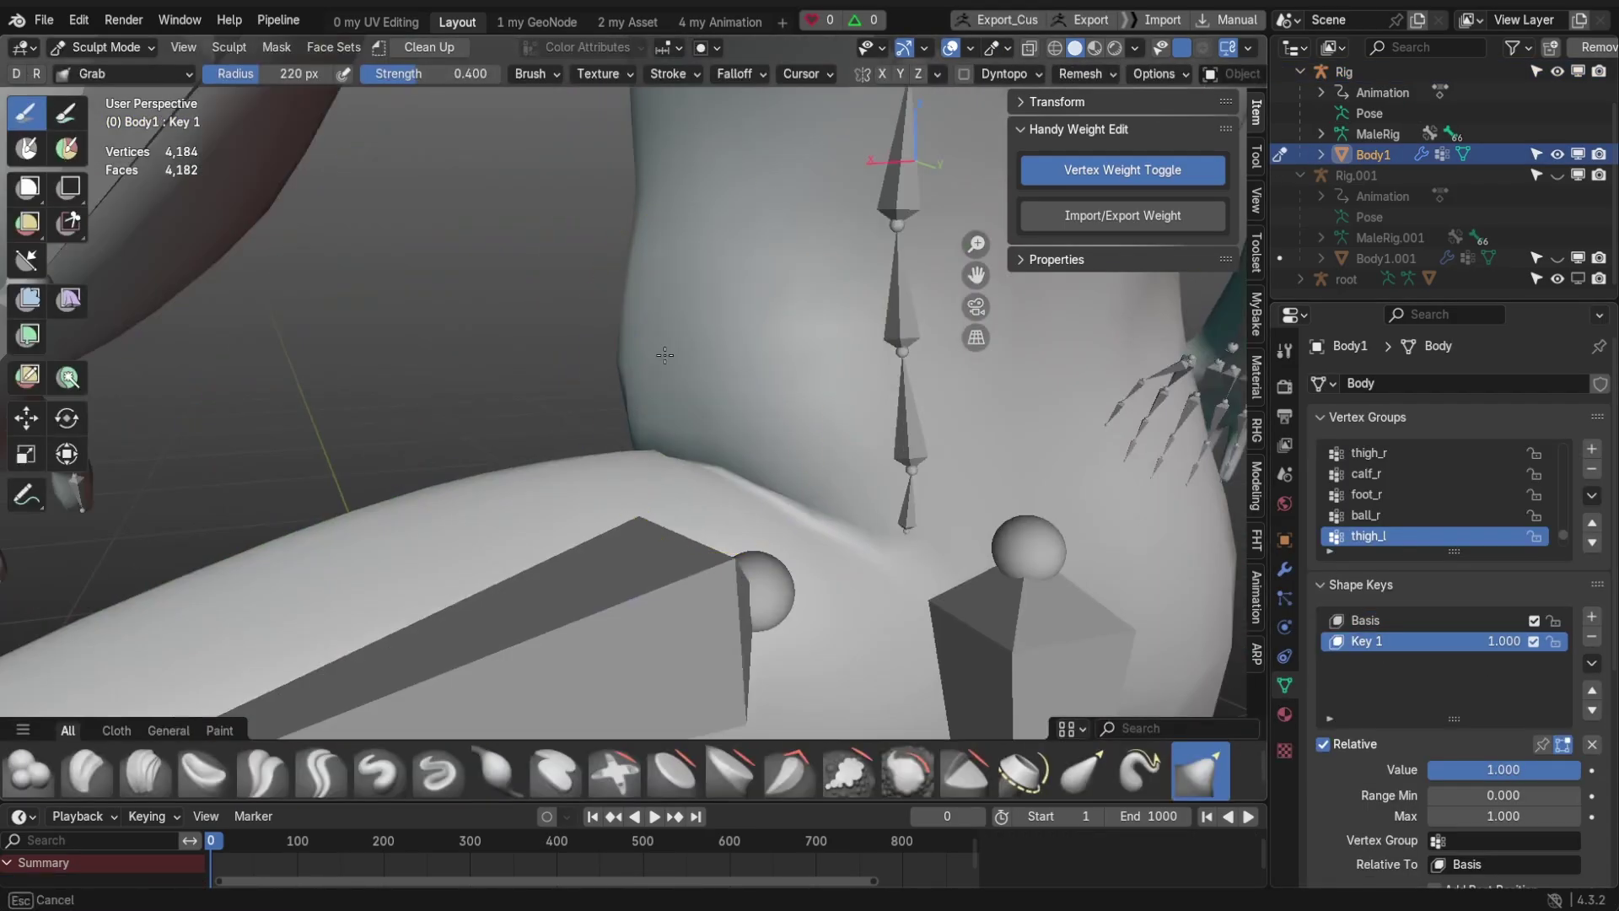
middle_click_drag(712, 380, 779, 498)
scroll(780, 499, "down", 3)
key("ctrl+Tab")
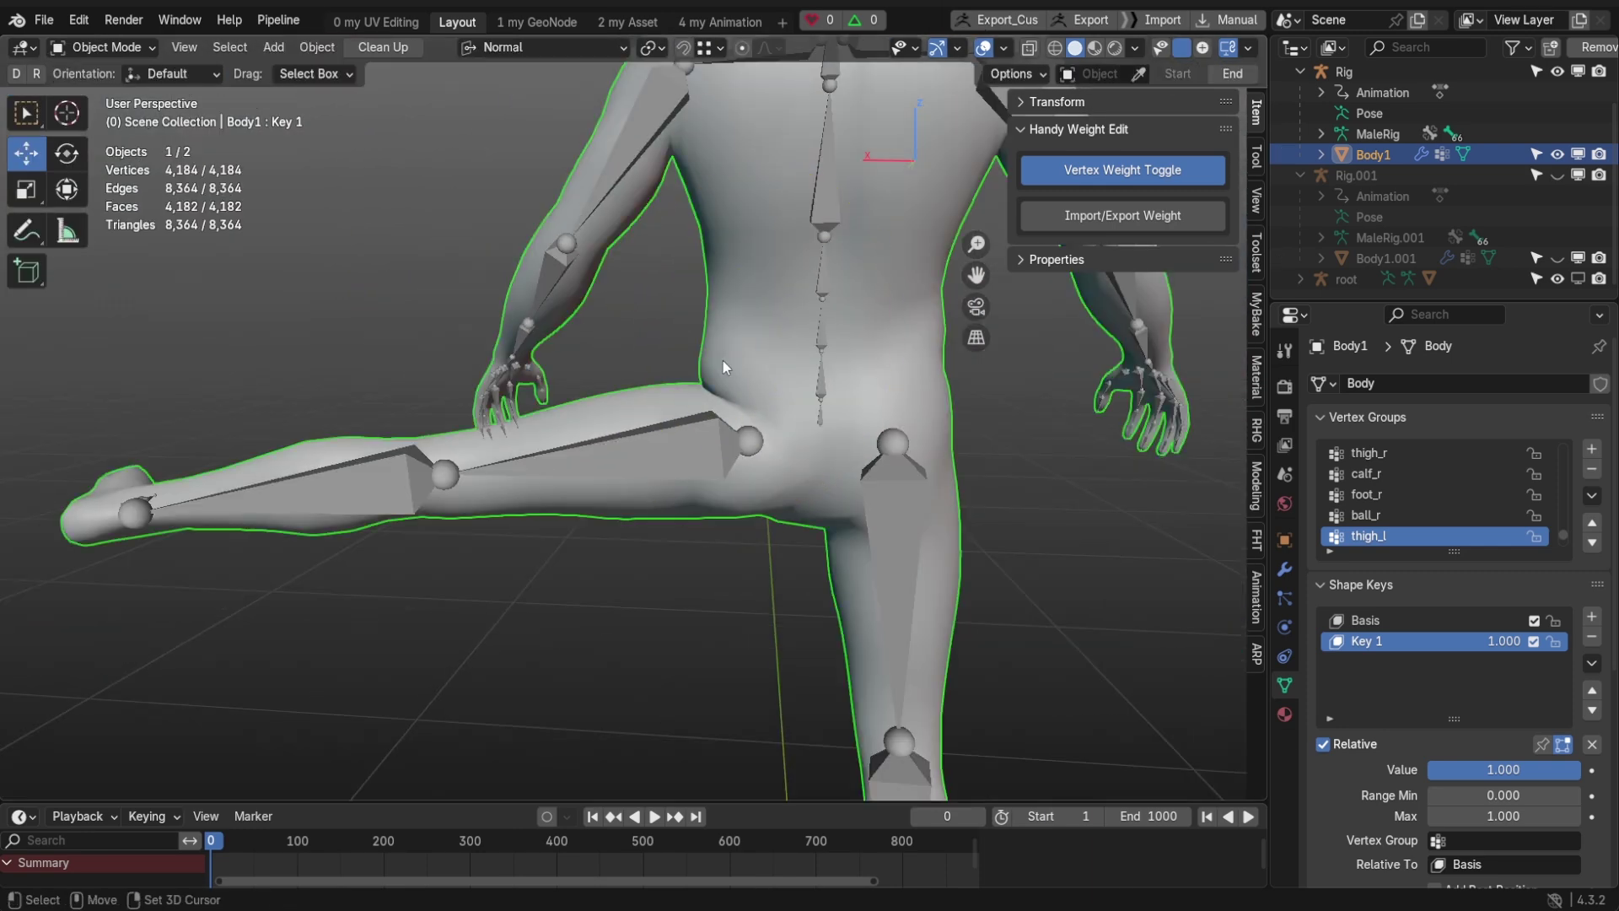
scroll(691, 383, "up", 3)
scroll(659, 420, "up", 2)
scroll(660, 421, "down", 5)
key("alt+a")
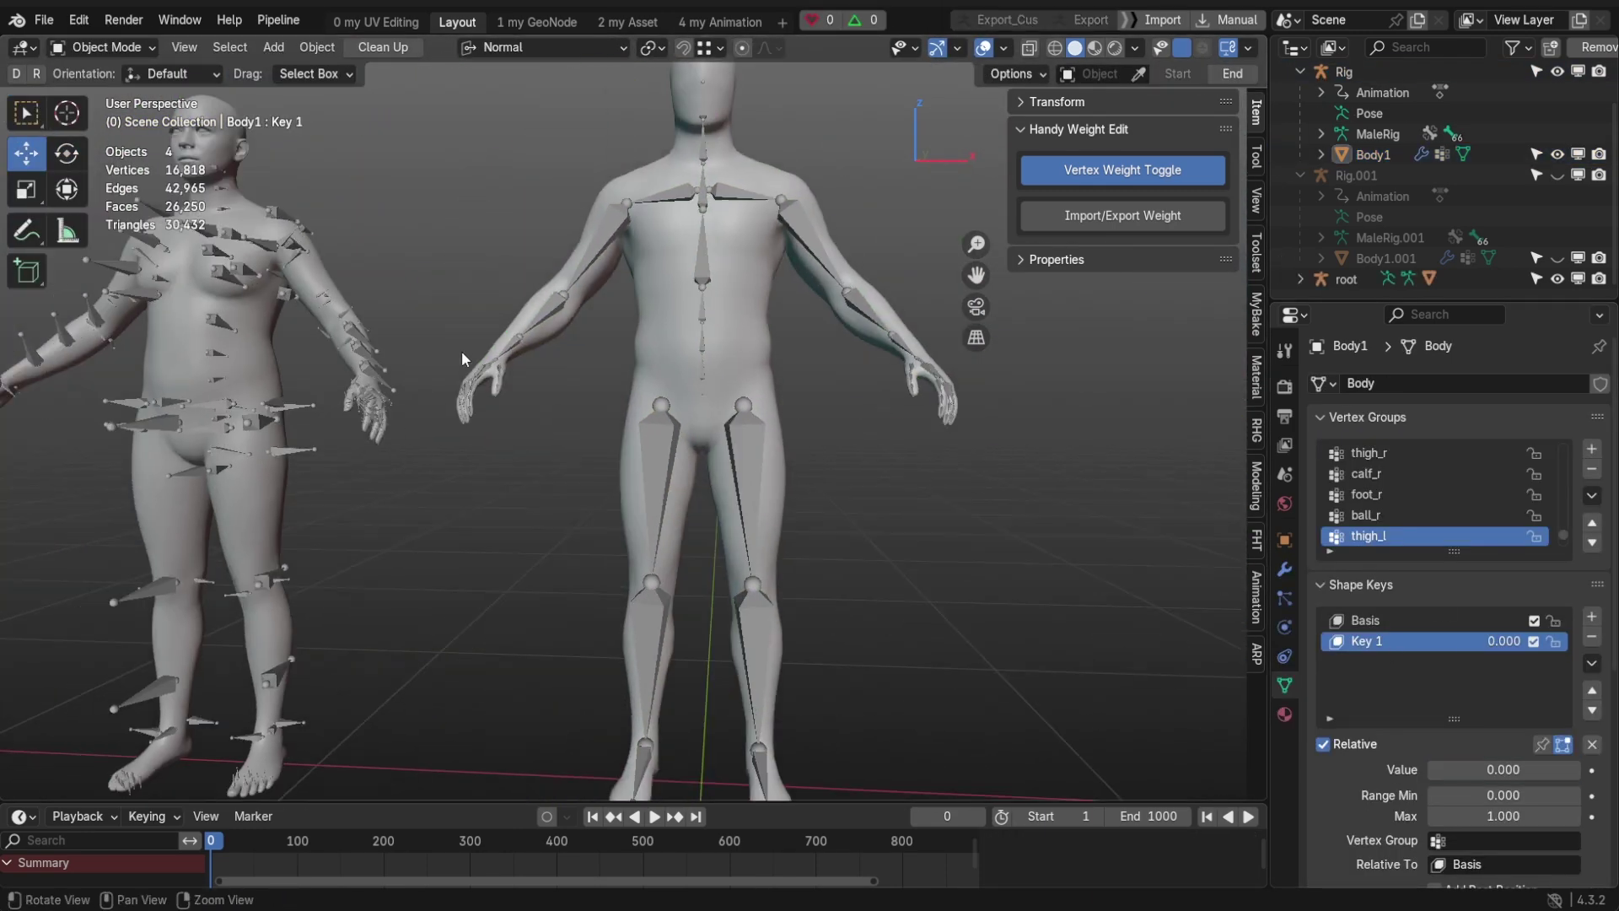
Step: Rotate the second character's thigh_l bone around Z in Pose Mode
left_click(631, 443)
middle_click_drag(630, 444, 550, 430)
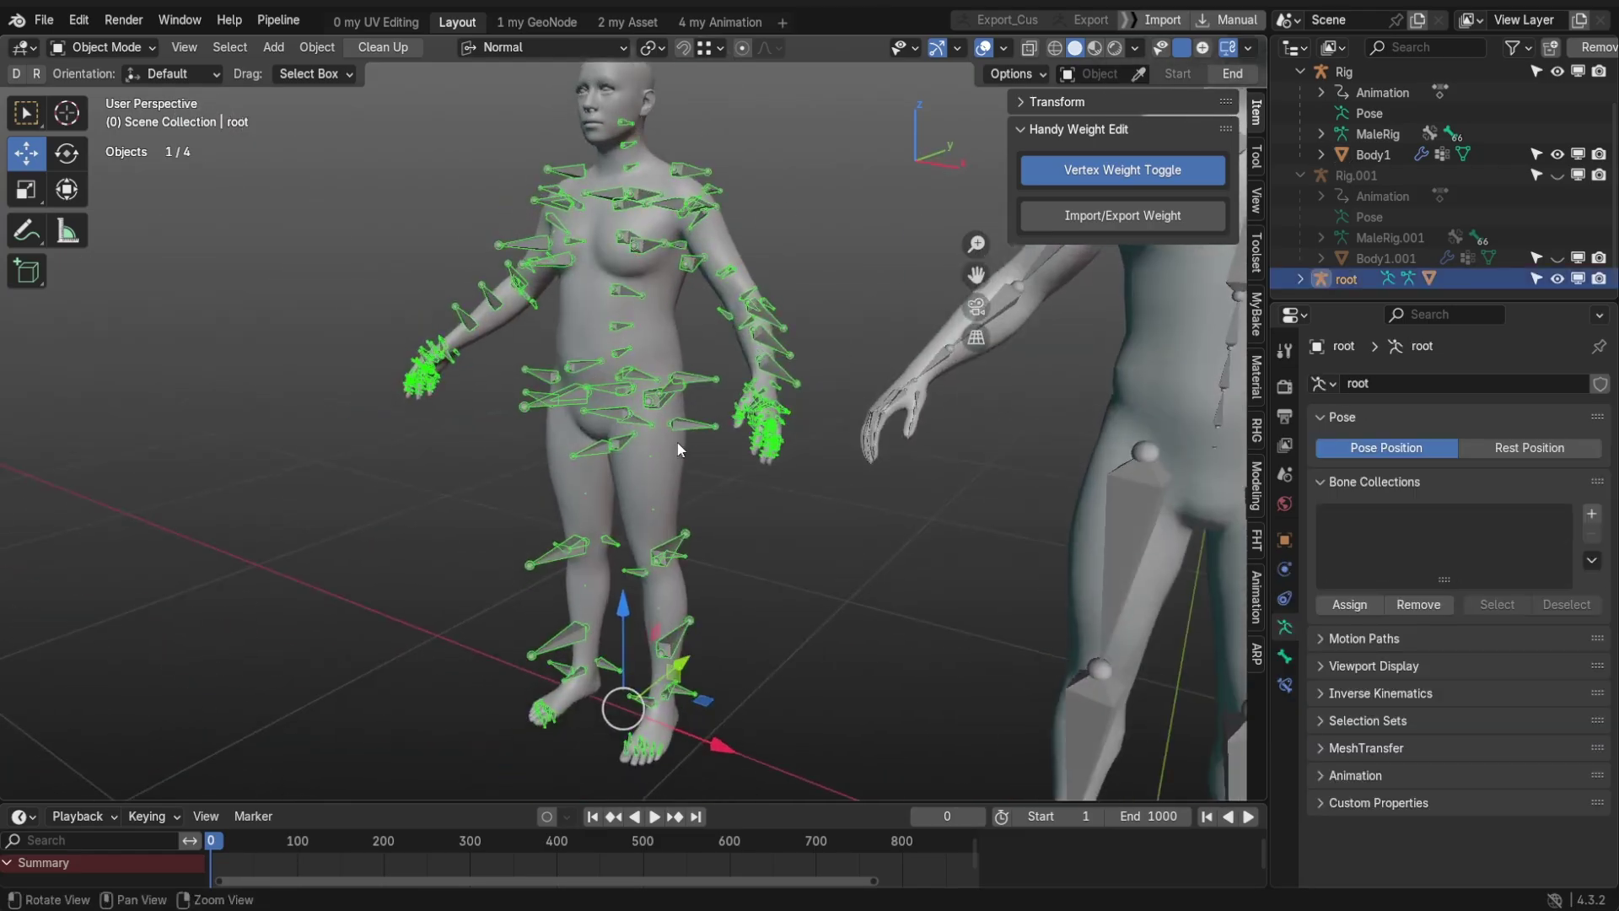
scroll(669, 362, "up", 4)
key("Tab")
left_click(674, 326)
mouse_move(654, 334)
middle_mouse_down()
mouse_move(674, 327)
mouse_move(605, 264)
middle_mouse_up()
key("ctrl+Tab")
key("r")
key("z")
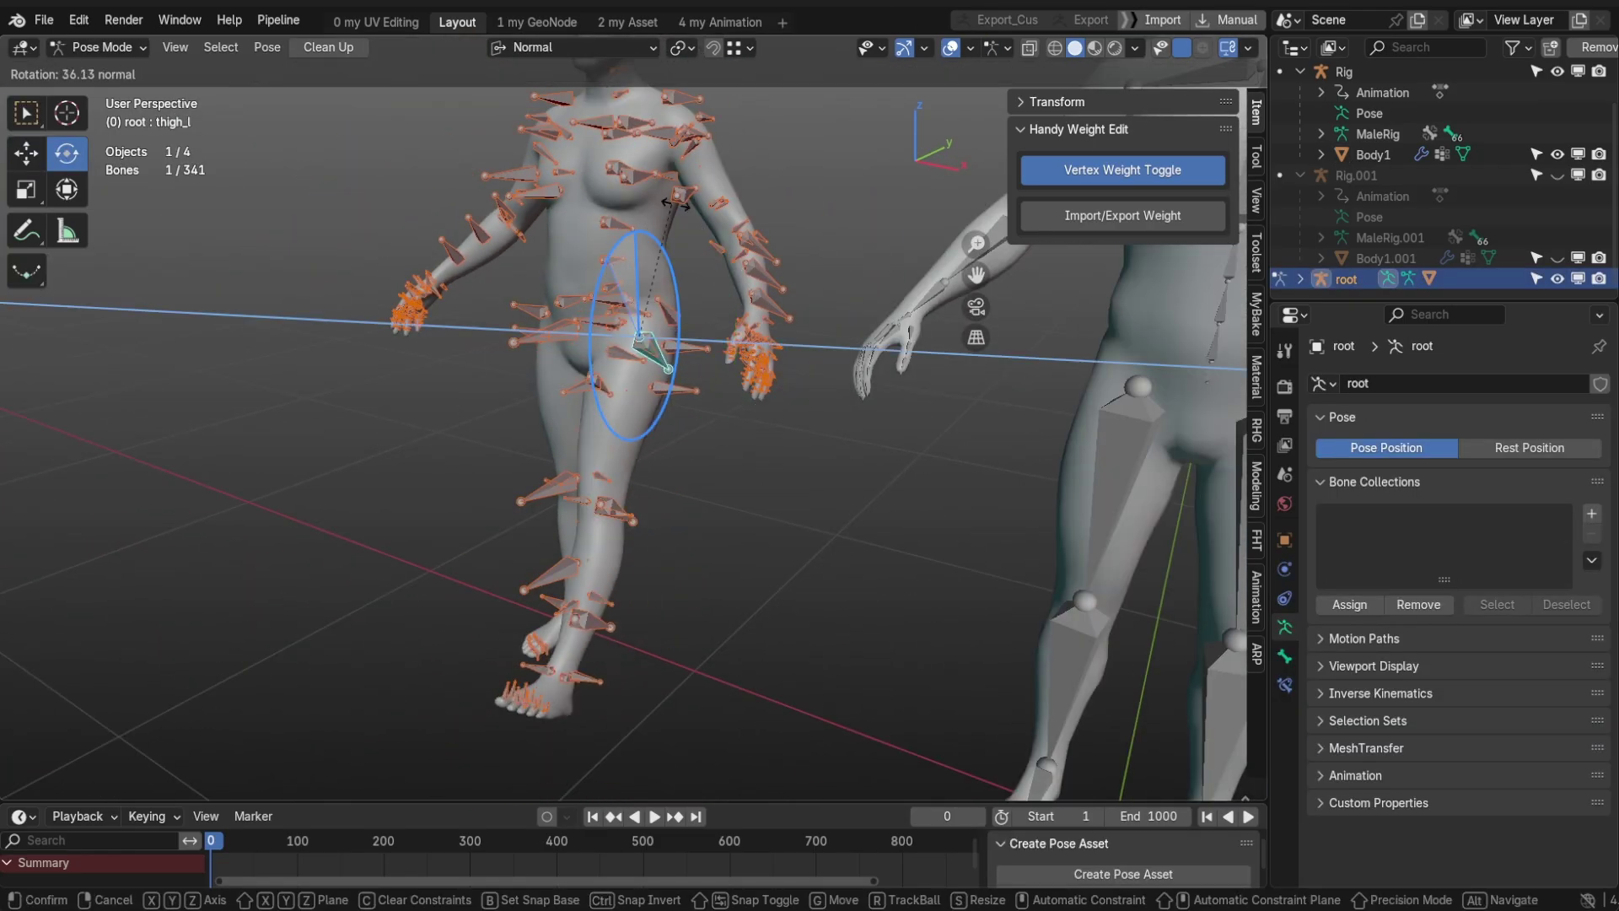
left_click(683, 330)
scroll(688, 327, "up", 3)
Step: Move the thigh_bck_lwr_l helper bone, then return to object mode viewing both figures
left_click(644, 383)
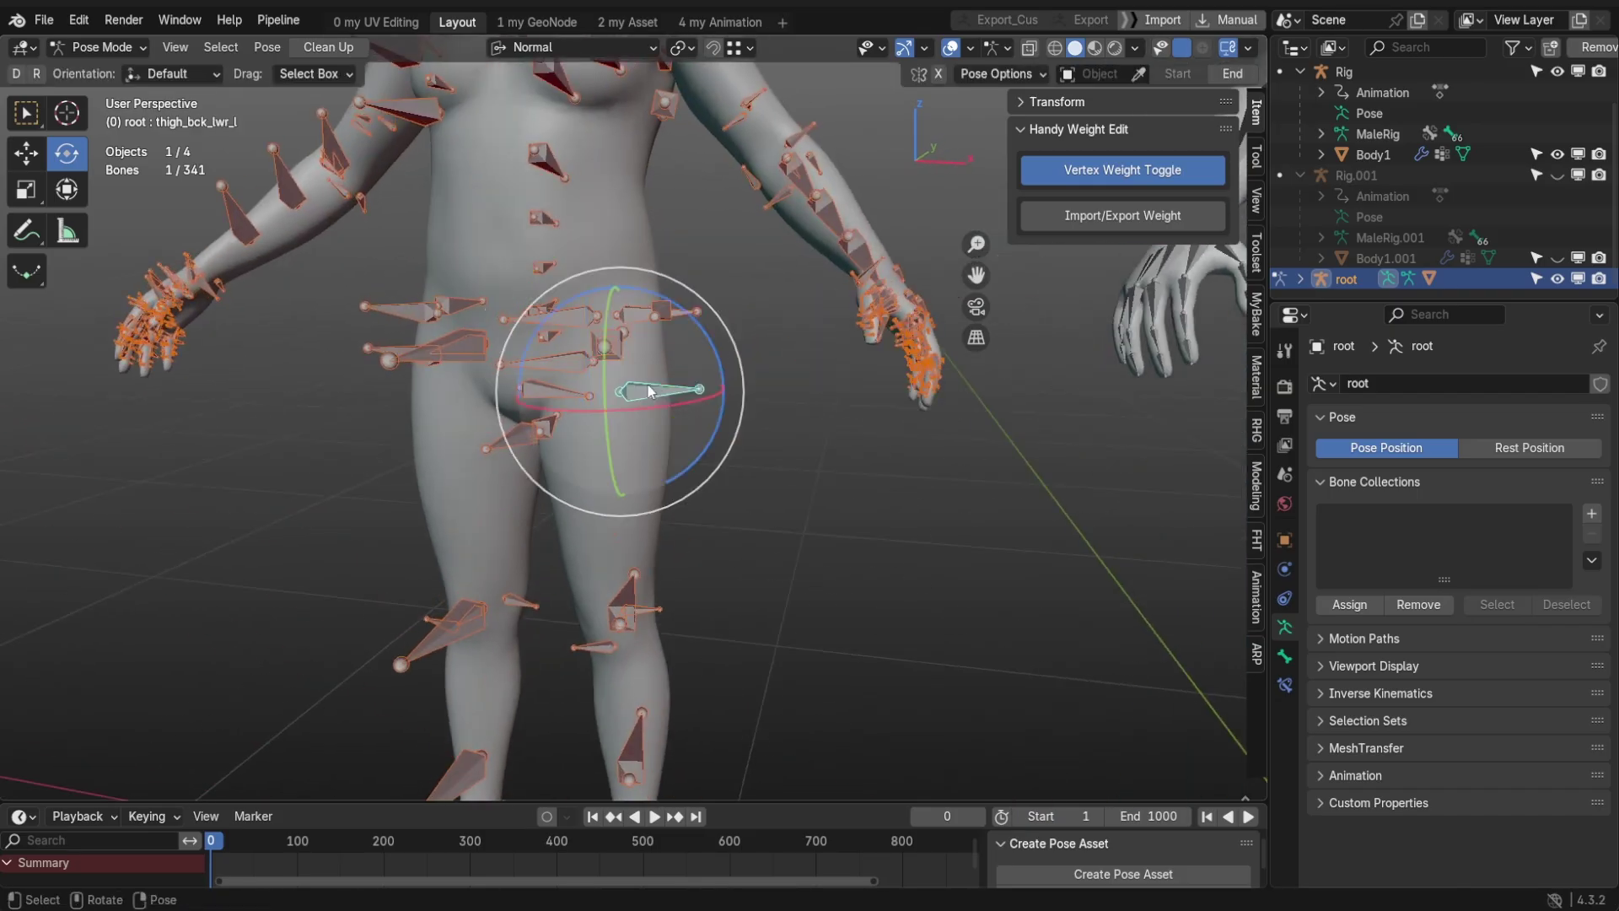
scroll(644, 384, "down", 1)
key("shift+space")
key("g")
key("g")
key("Escape")
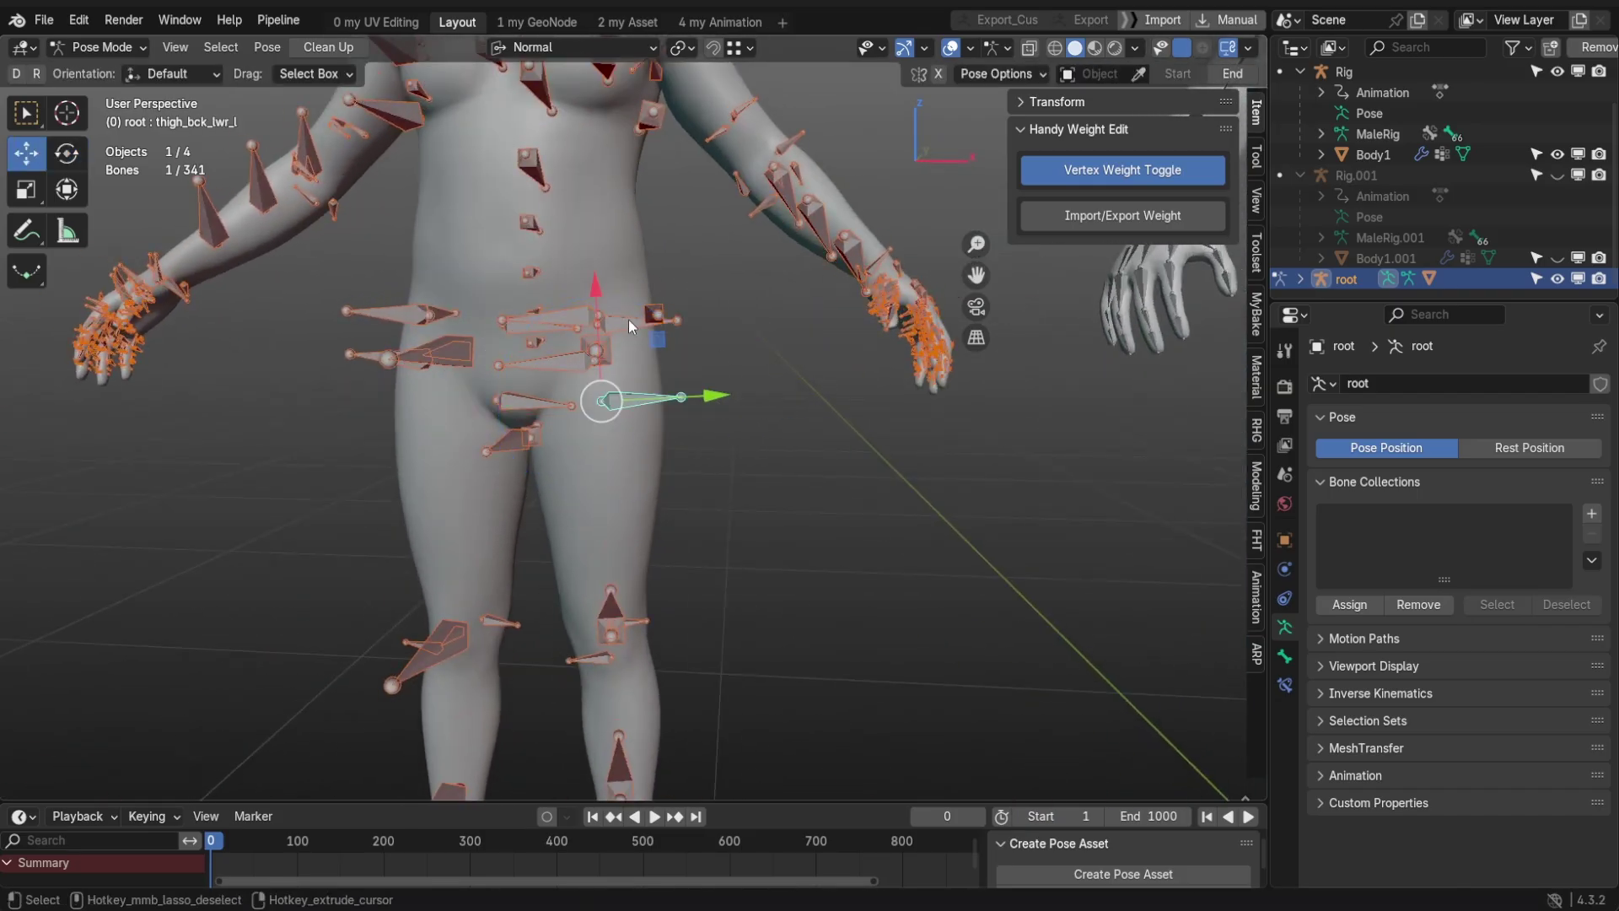
mouse_move(620, 306)
middle_mouse_down()
mouse_move(607, 266)
mouse_move(648, 305)
mouse_move(668, 292)
middle_mouse_up()
key("g")
key("Escape")
key("g")
left_click(667, 292)
key("ctrl+Tab")
scroll(668, 286, "down", 5)
middle_click_drag(696, 383, 672, 509)
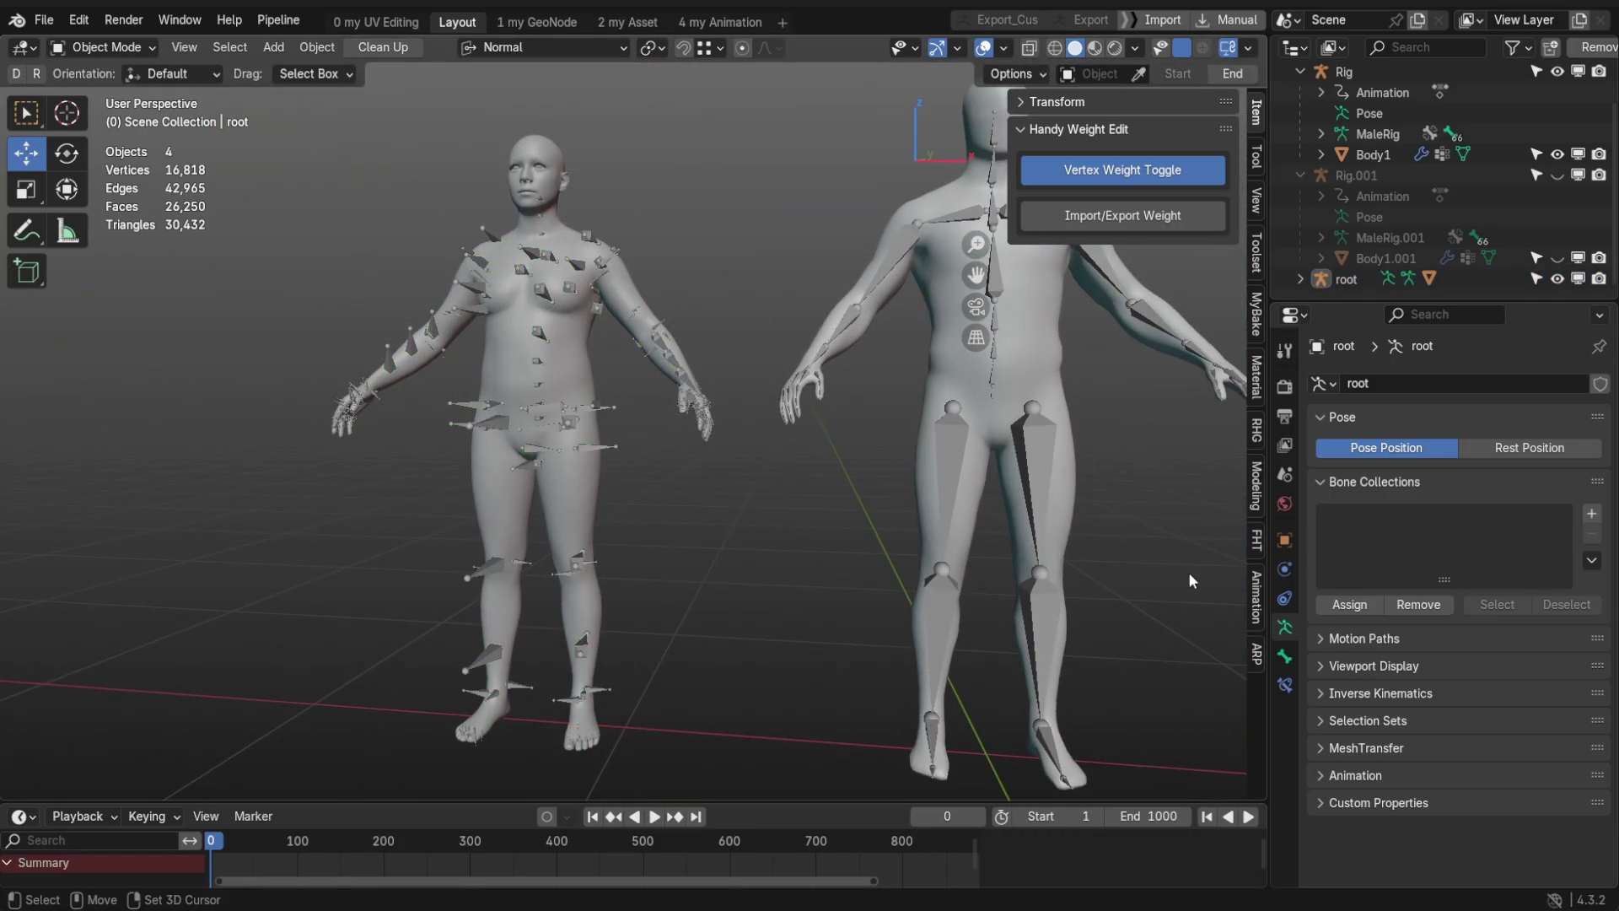
mouse_move(952, 419)
middle_mouse_down()
mouse_move(700, 462)
mouse_move(723, 787)
middle_mouse_up()
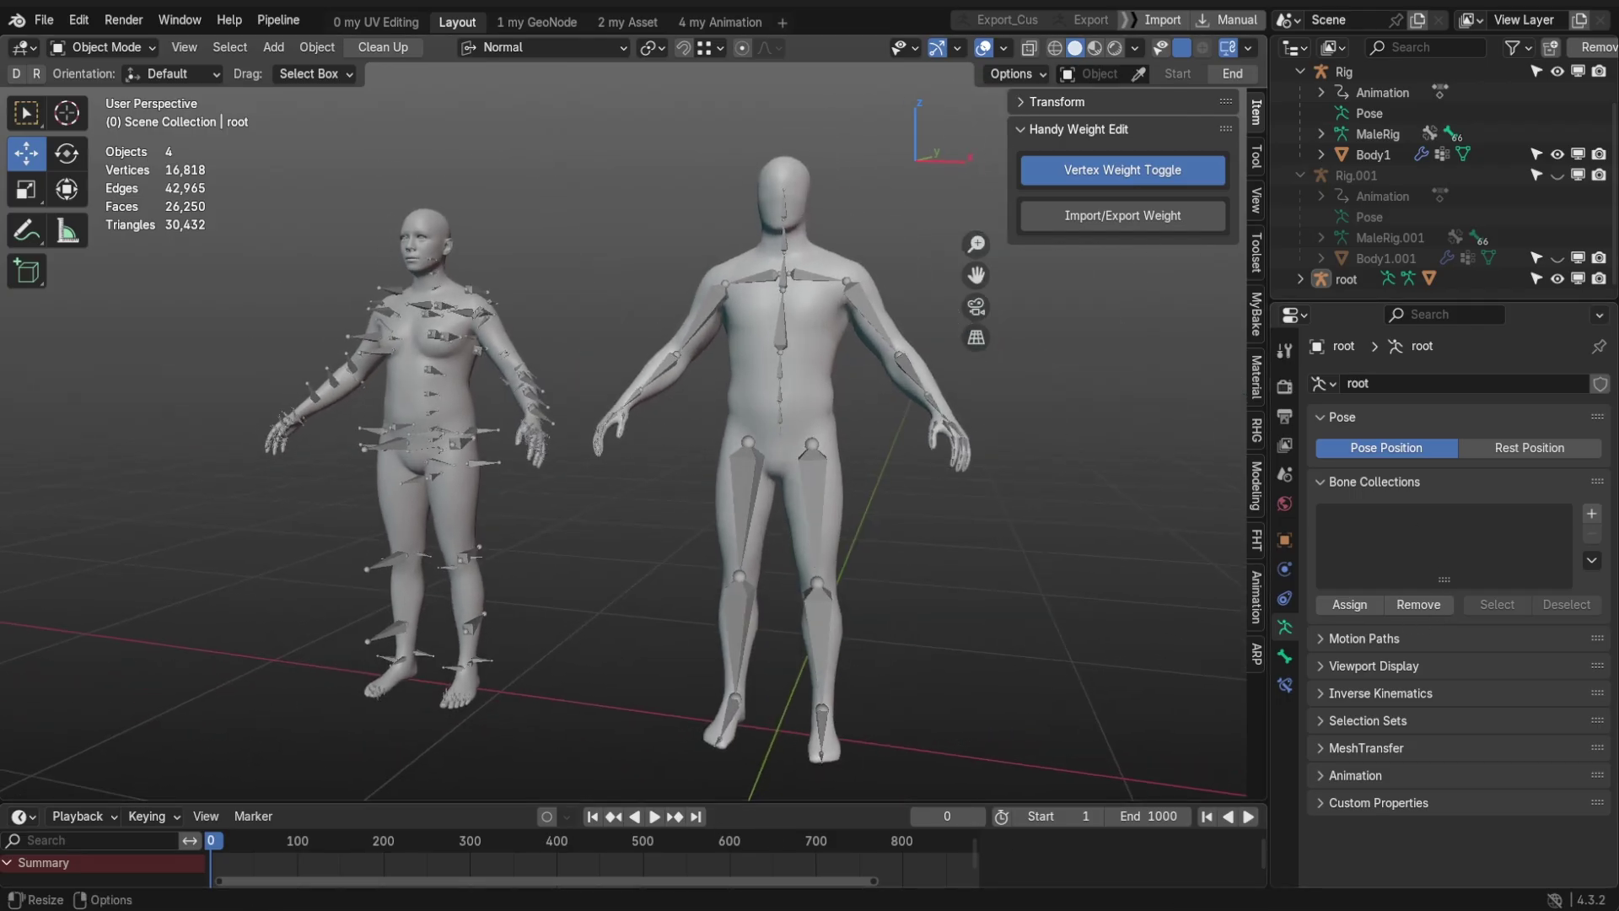